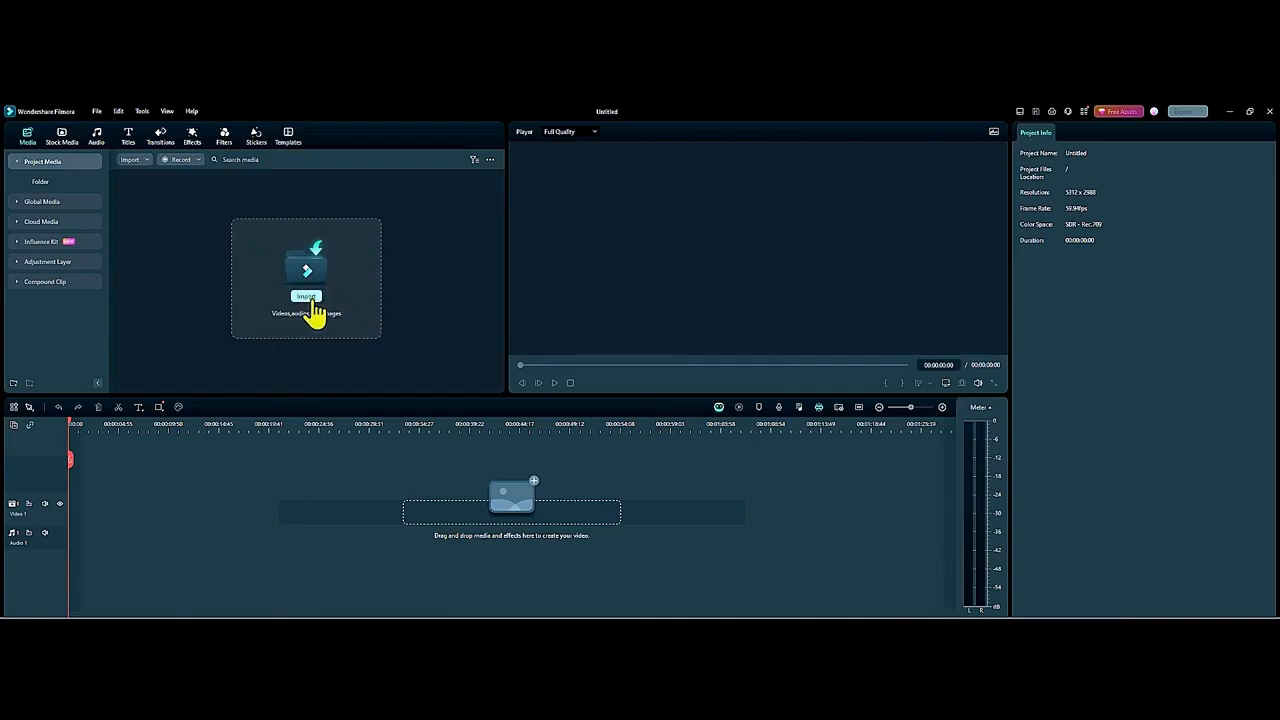
Step: Import GX010740.MP4 from the 01-Basalt-sara folder into the project media and accept creating a proxy file
click(308, 299)
double_click(126, 214)
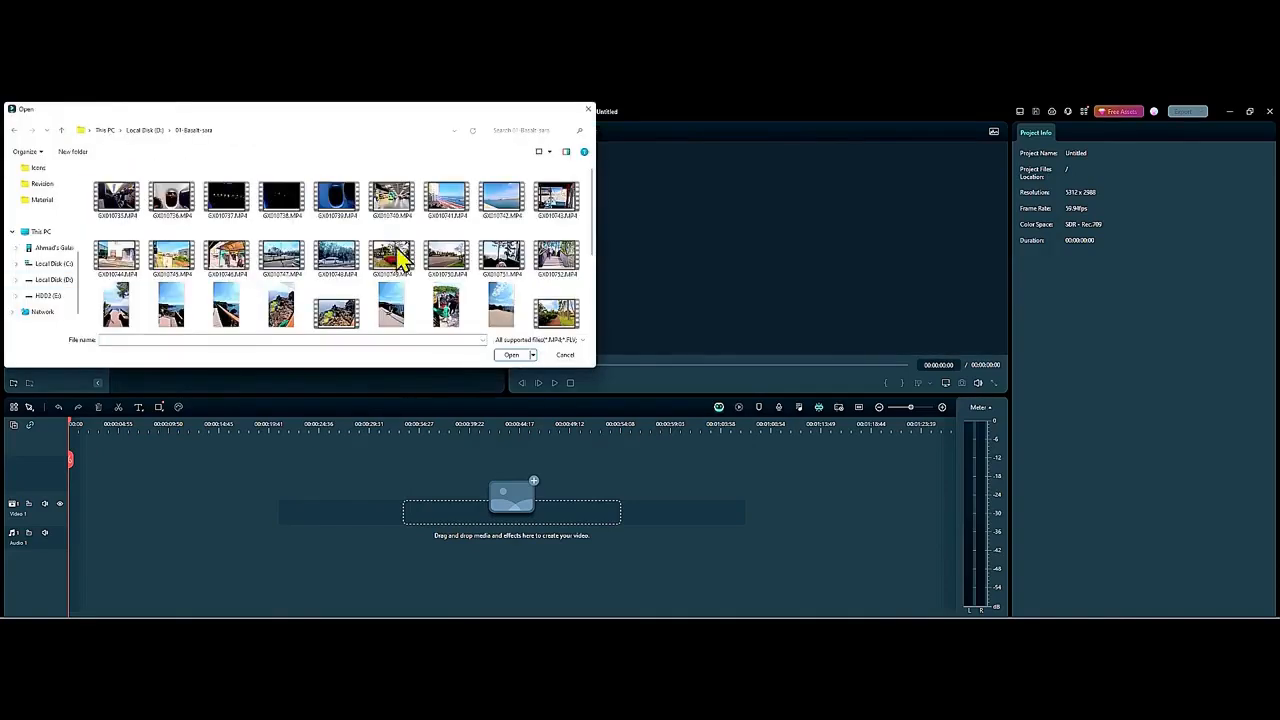
double_click(400, 205)
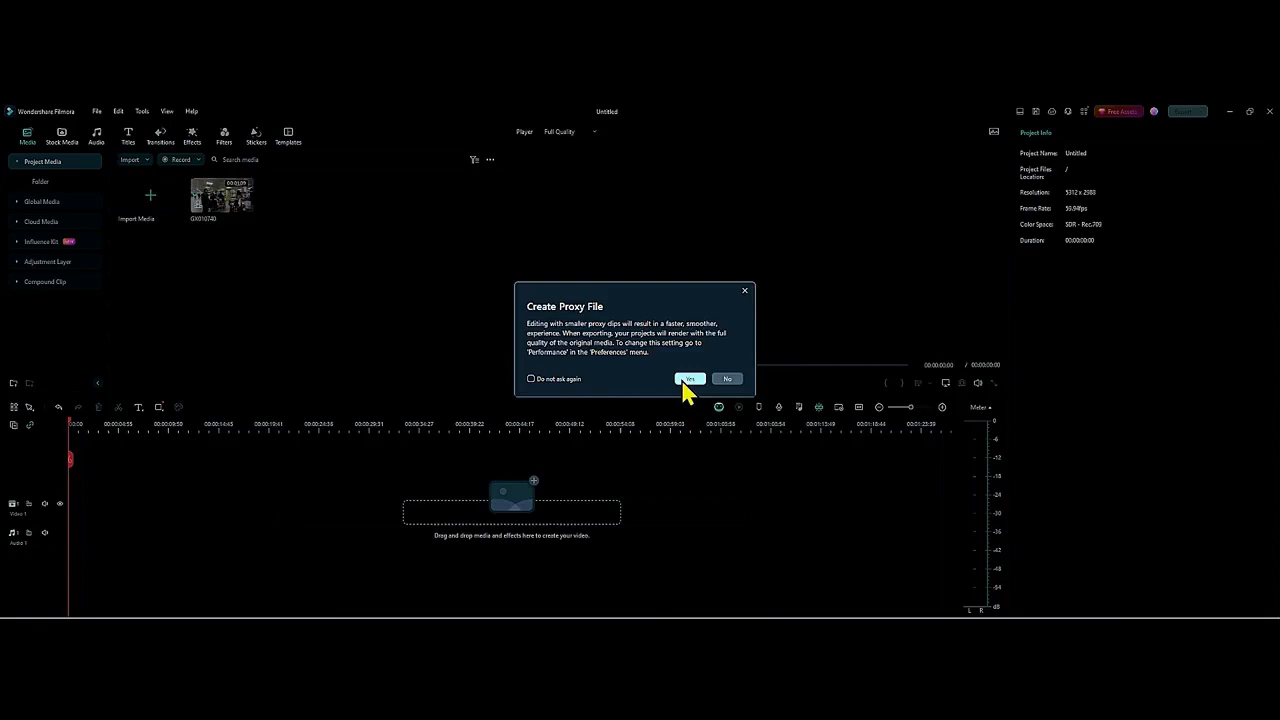
click(689, 379)
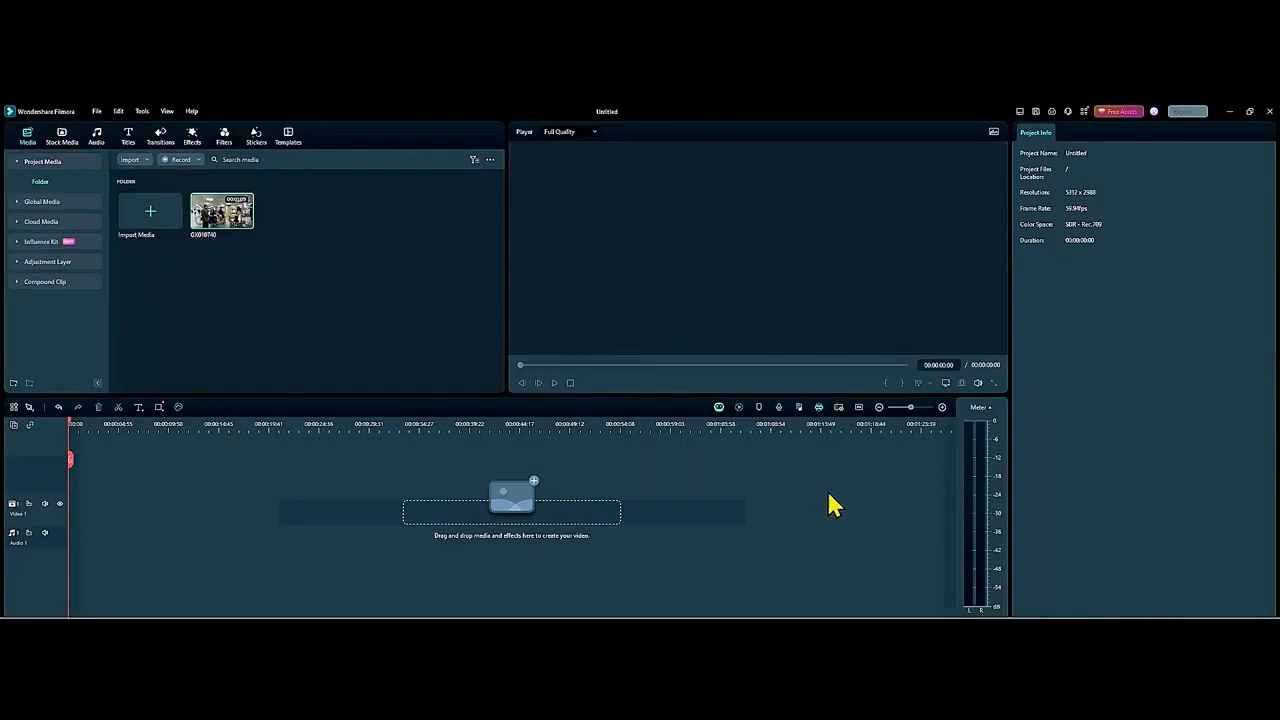
Step: Add GX010742.MP4 to the project media from File Explorer, accepting proxy creation without being asked again
click(718, 629)
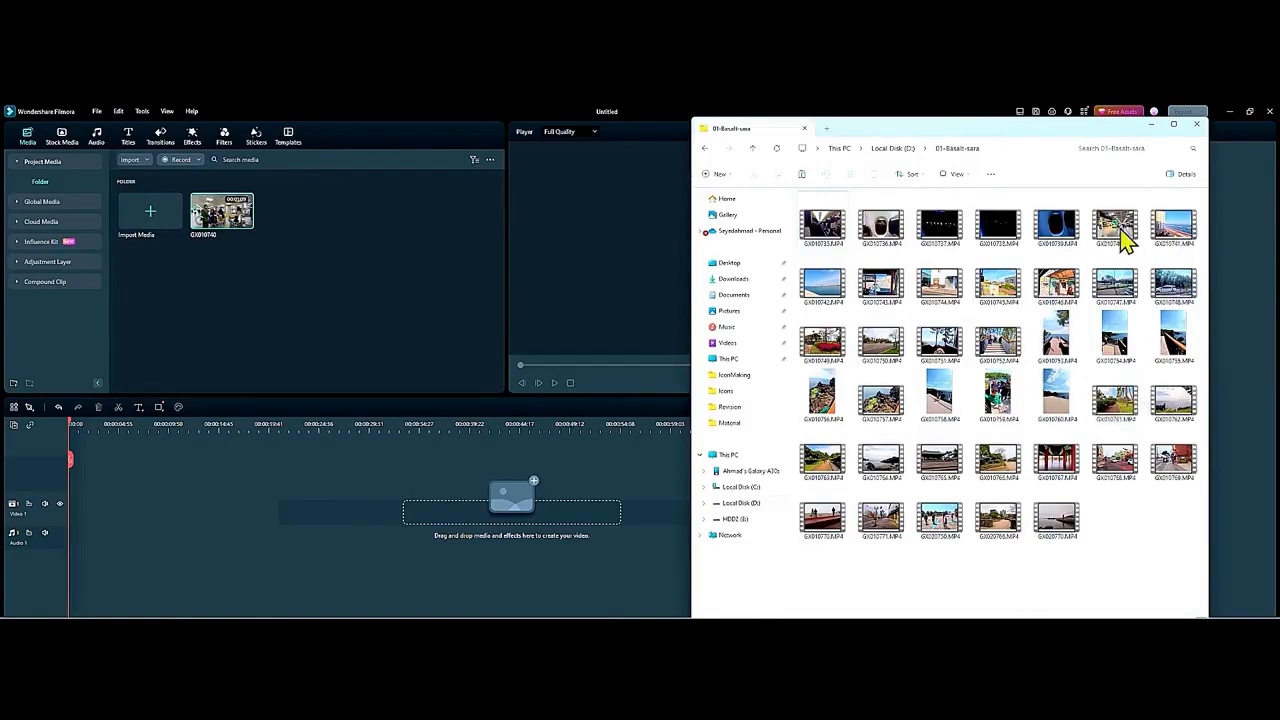
drag(826, 285, 344, 230)
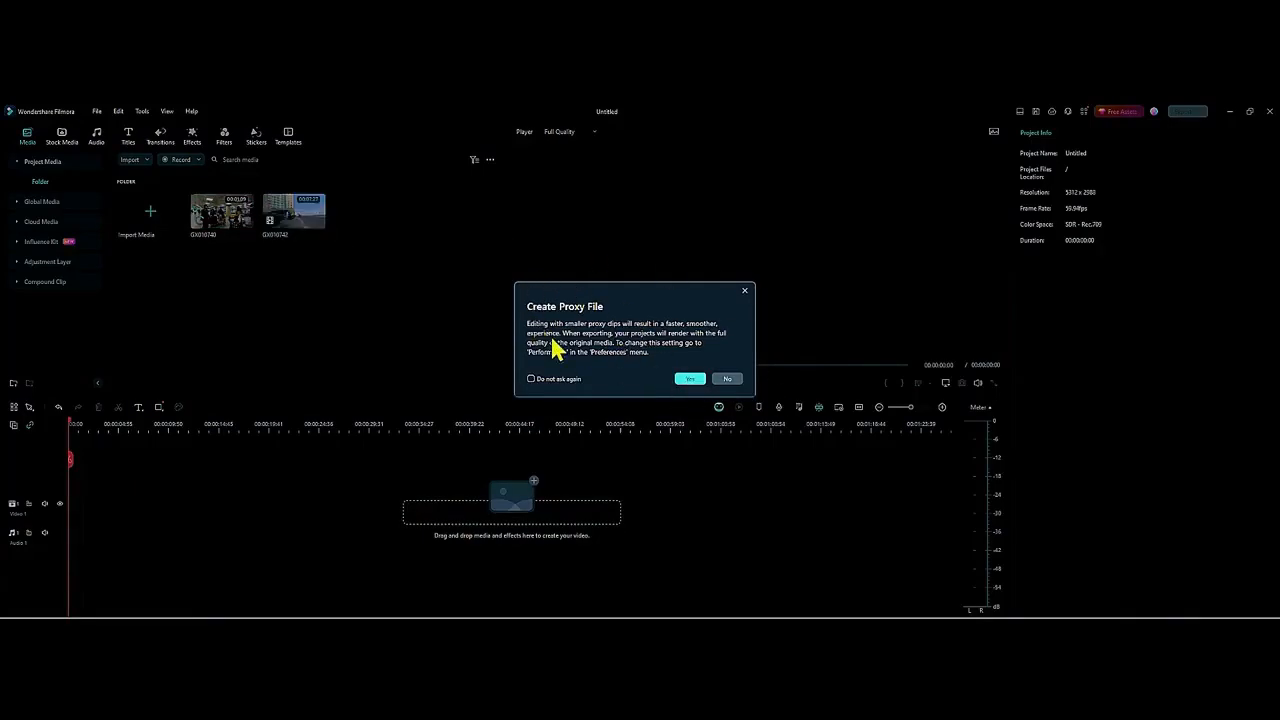
click(531, 380)
click(687, 380)
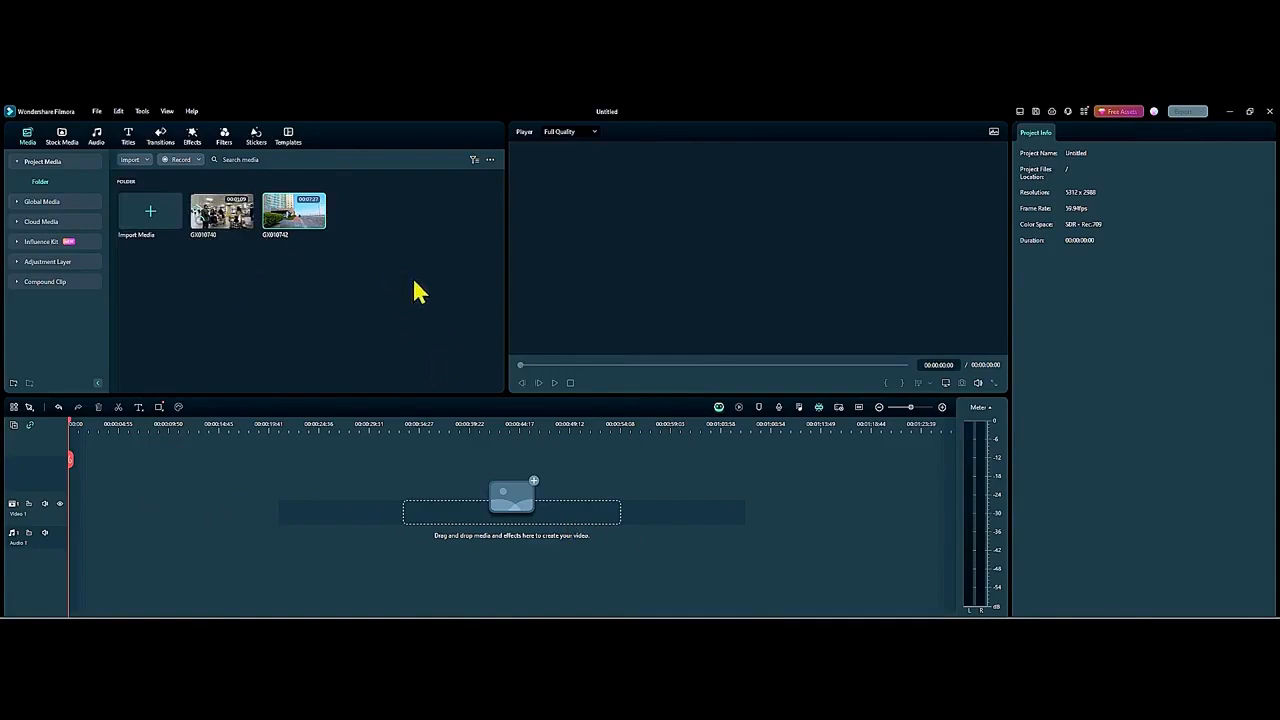
Step: Add the Jeju Jungmun Daepo coast photo from the Downloads folder to the project media
click(660, 628)
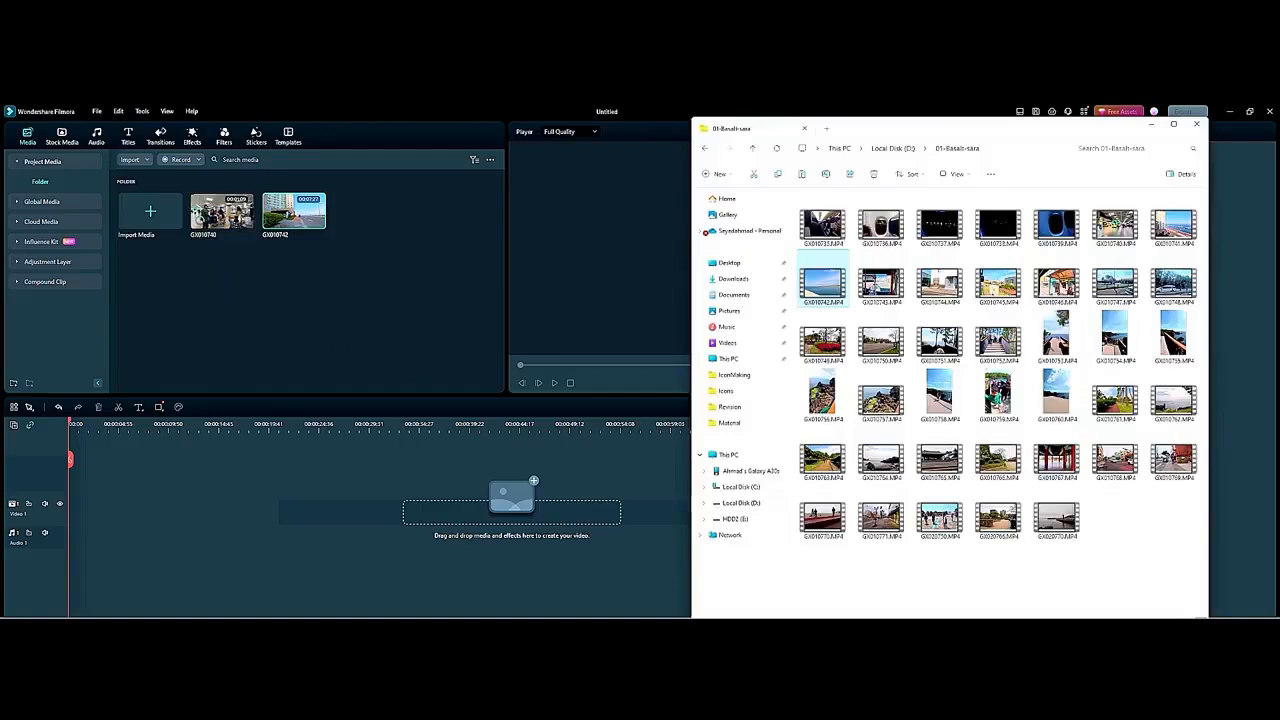
click(740, 280)
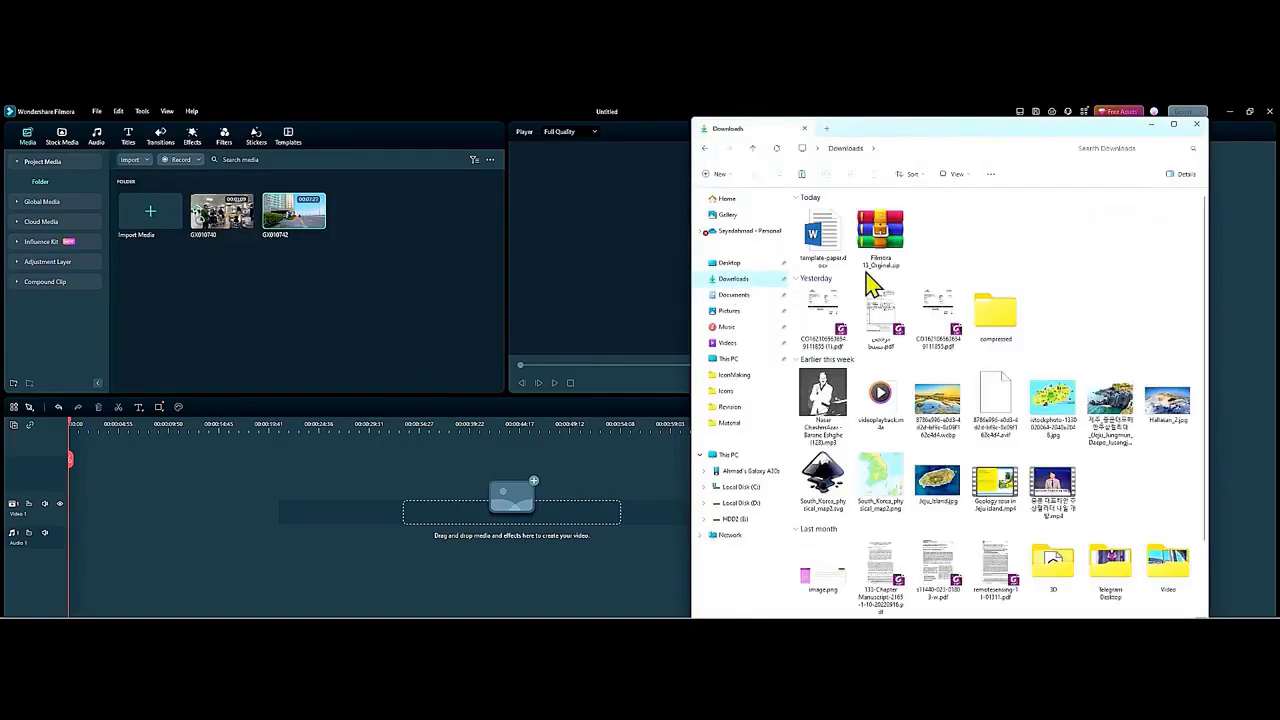
drag(1112, 408, 381, 235)
click(488, 280)
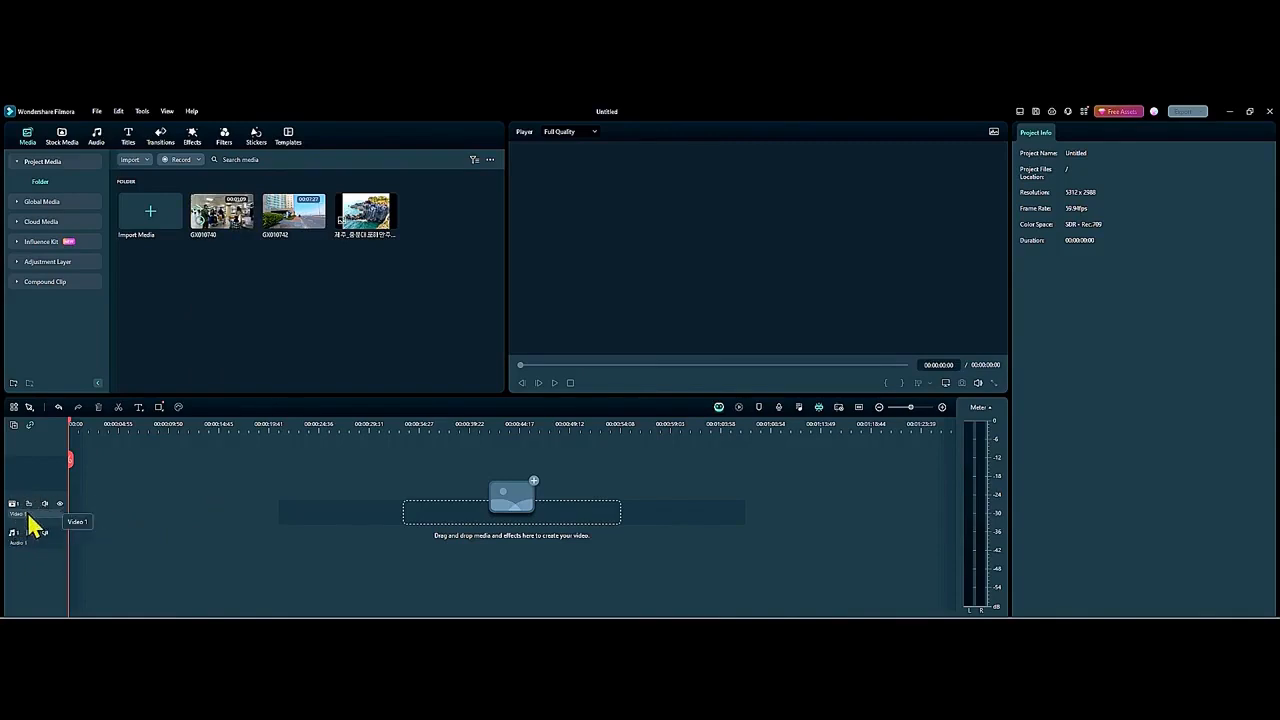
right_click(48, 567)
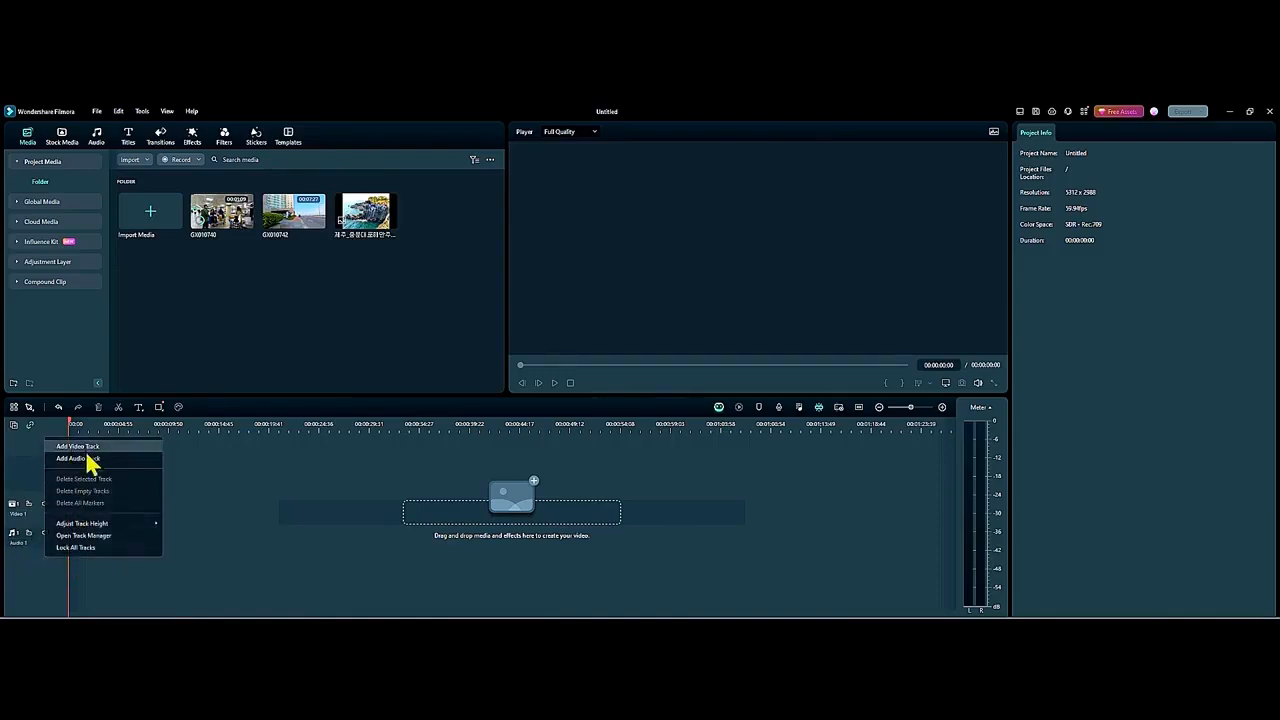
right_click(38, 580)
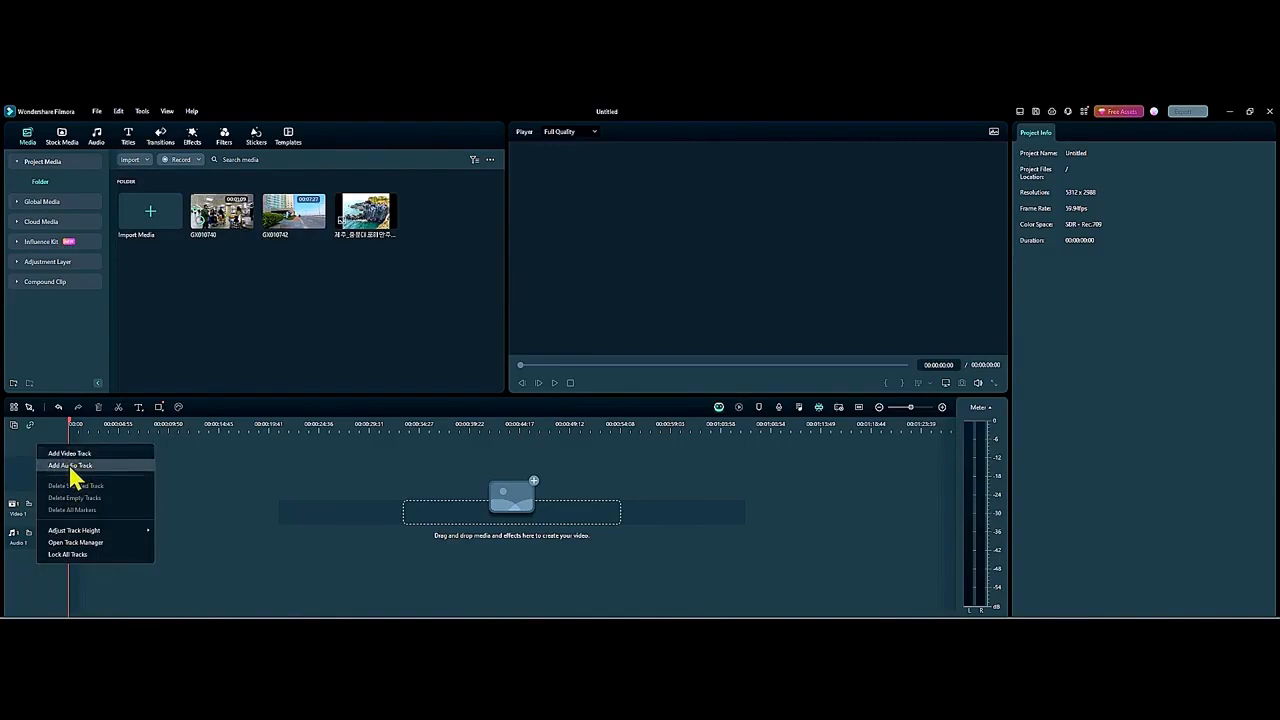
click(197, 503)
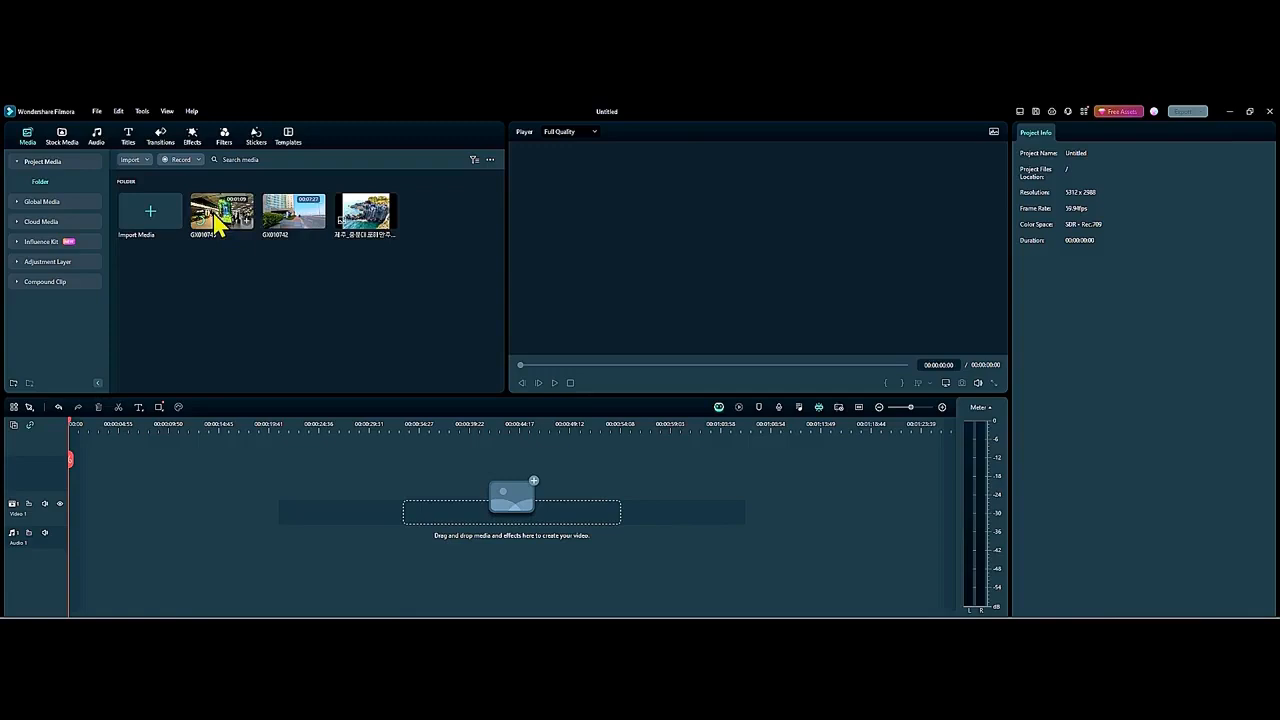
Step: Place GX010740 at the start of Video 1, matching the project settings to the media at 3840 x 2160, 59.94 fps
drag(215, 222, 72, 510)
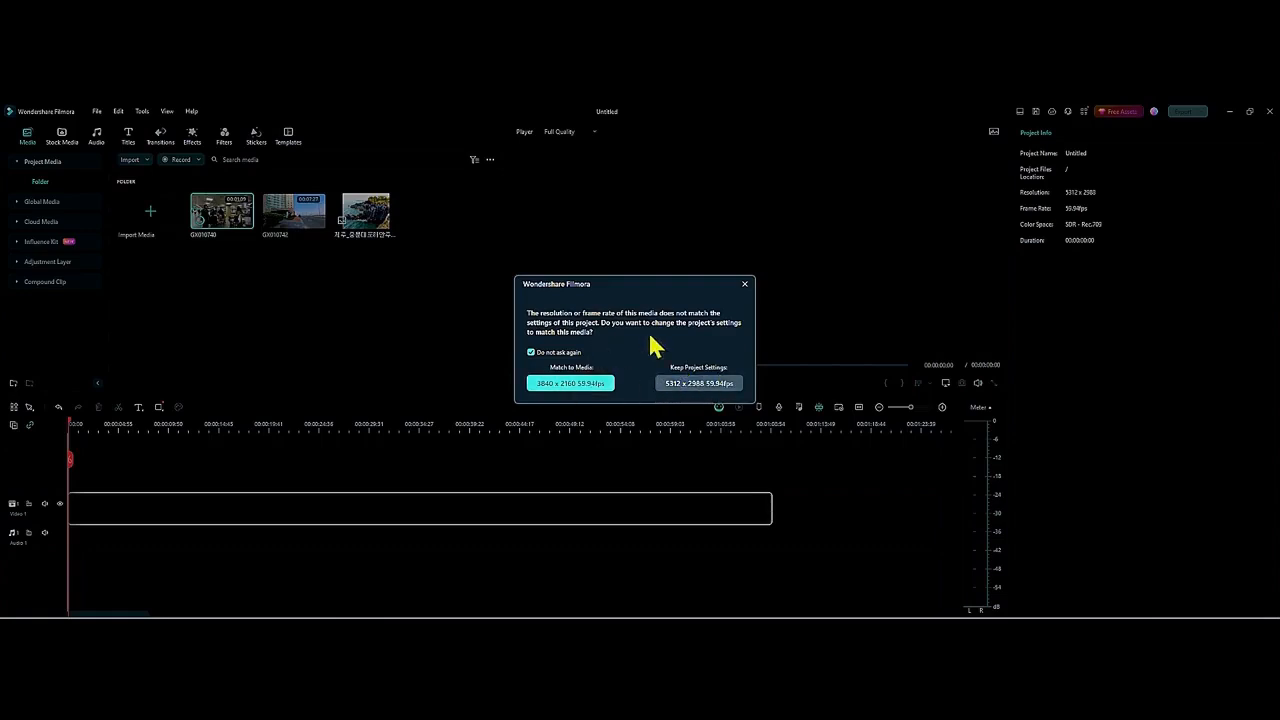
click(586, 395)
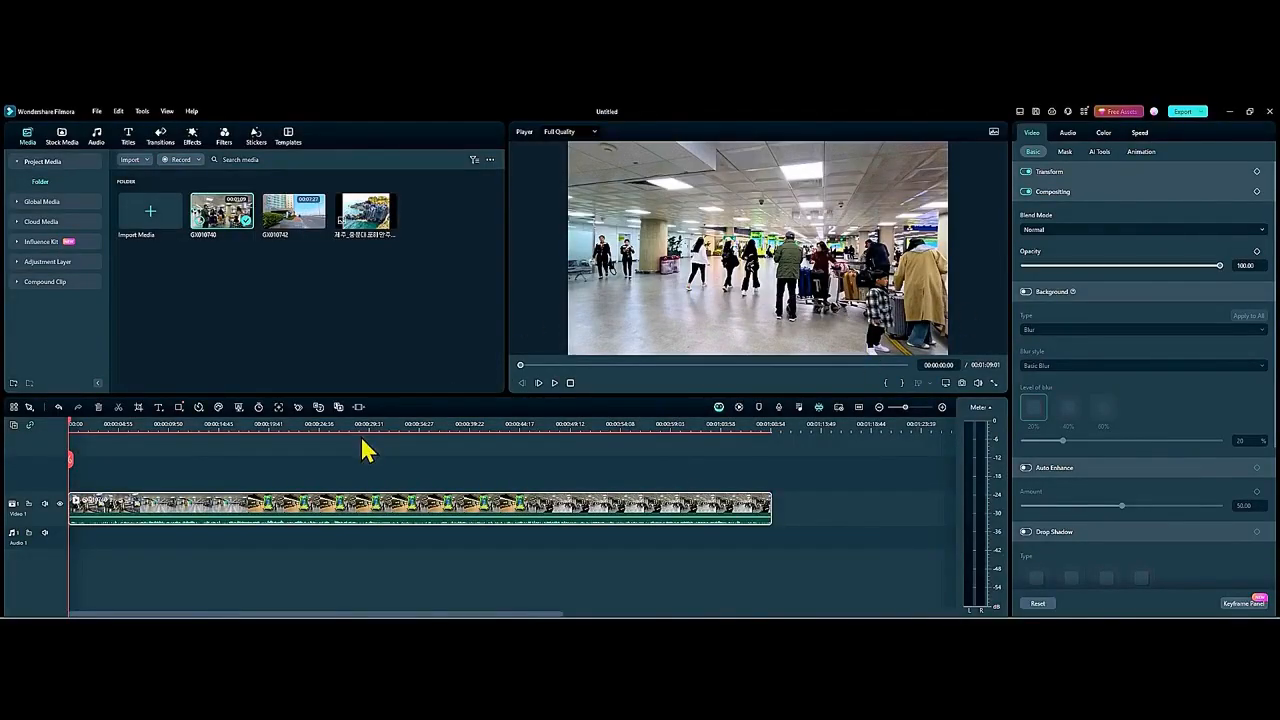
Step: Save the 16:9, 3840x2160, 59.94 fps, SDR - Rec.709 project settings as the default
click(946, 386)
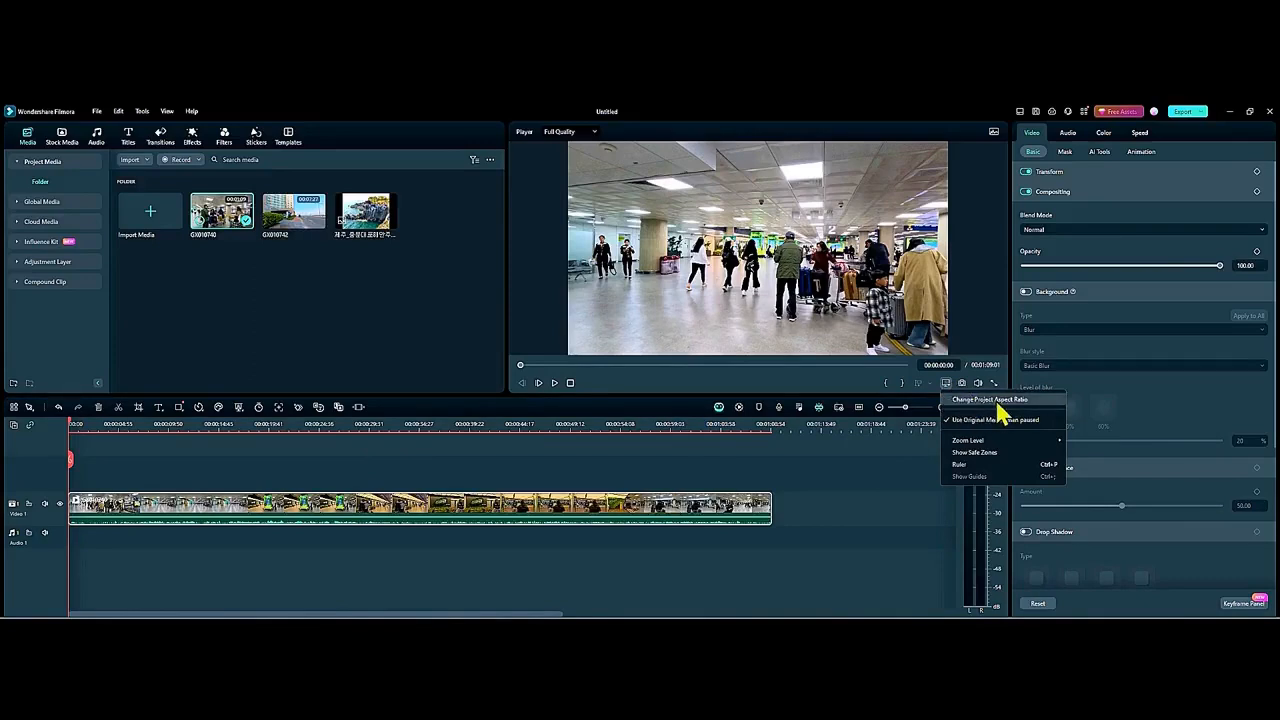
click(996, 401)
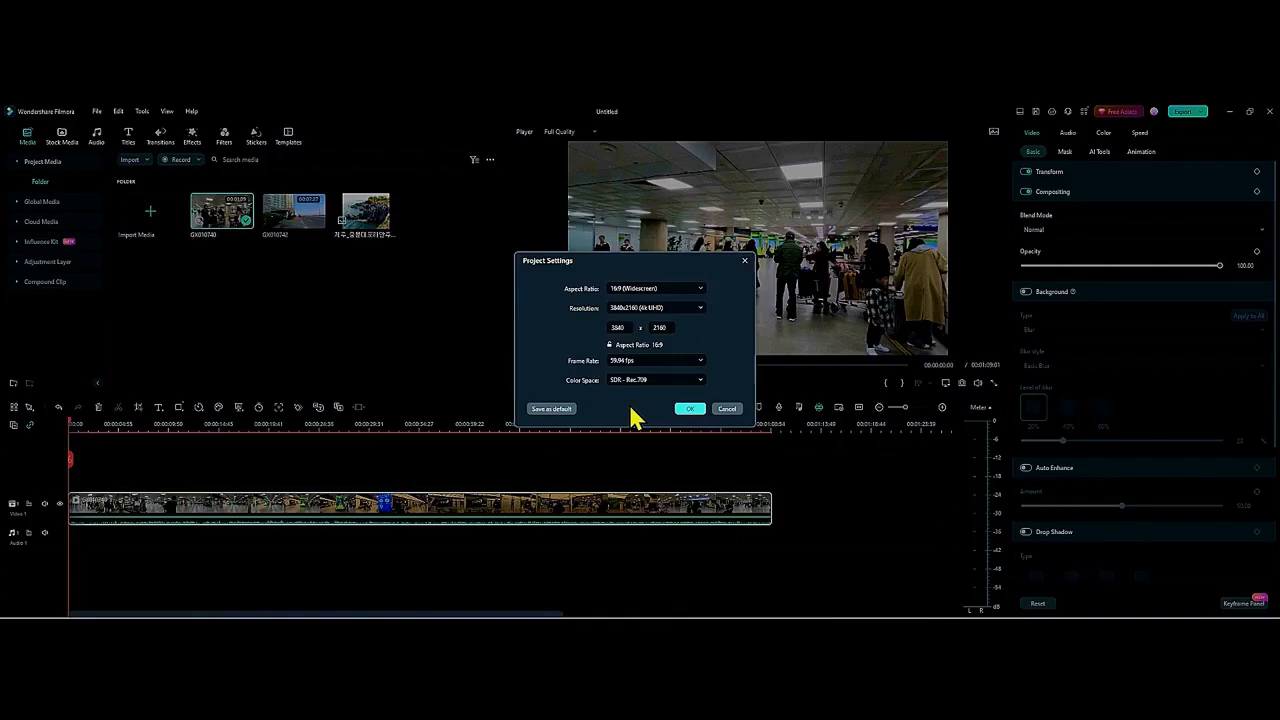
click(563, 410)
click(533, 370)
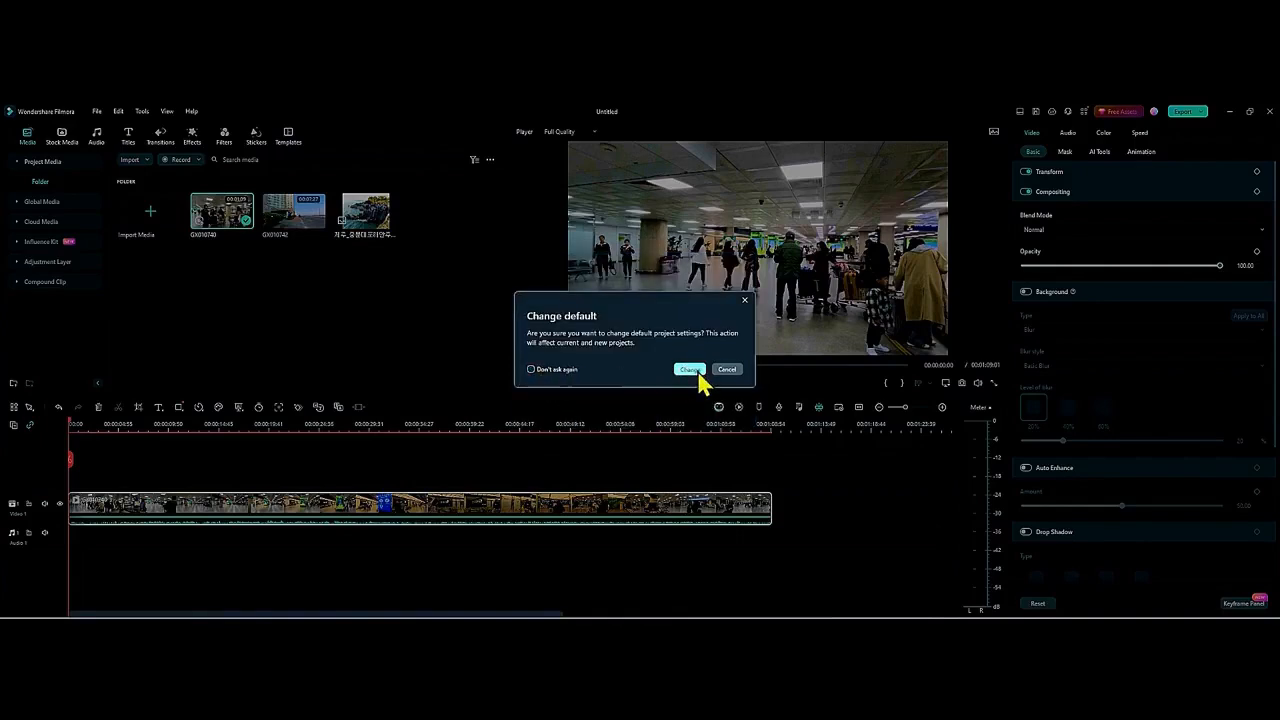
click(700, 378)
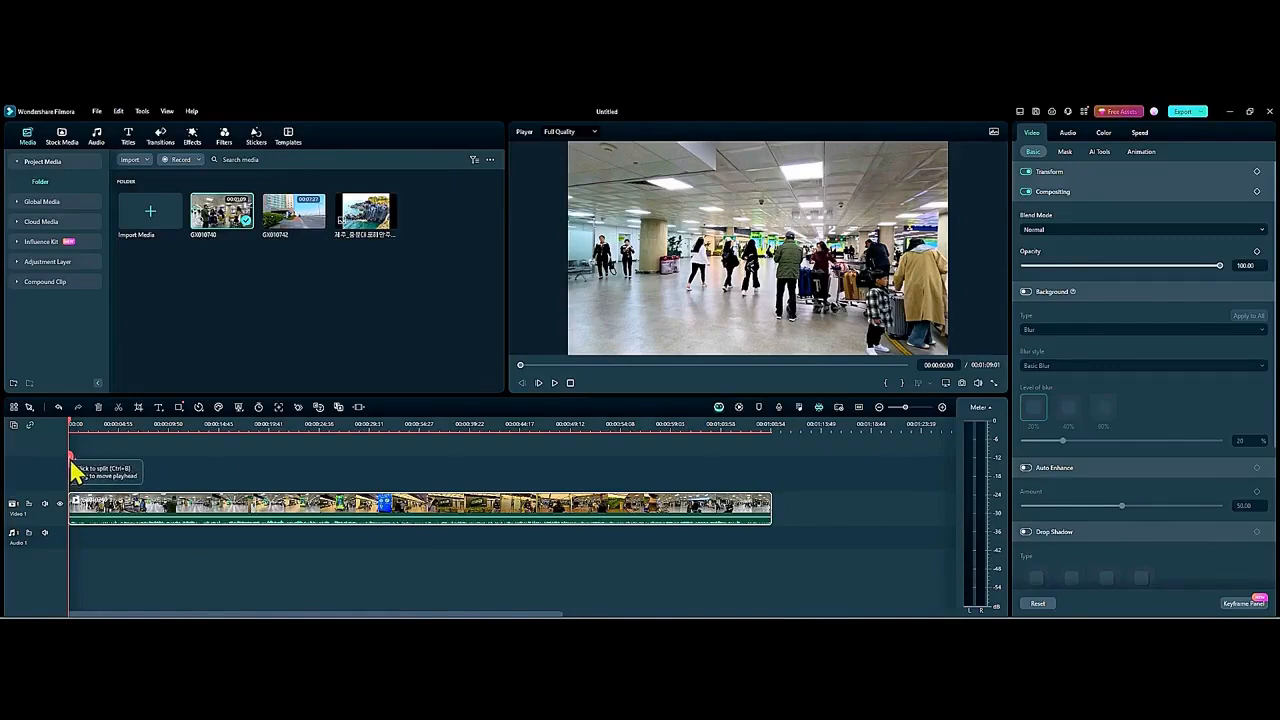
Step: Split the GX010740 clip on Video 1 at 00:00:10:40 and undo the split
drag(71, 466, 261, 491)
drag(190, 498, 177, 524)
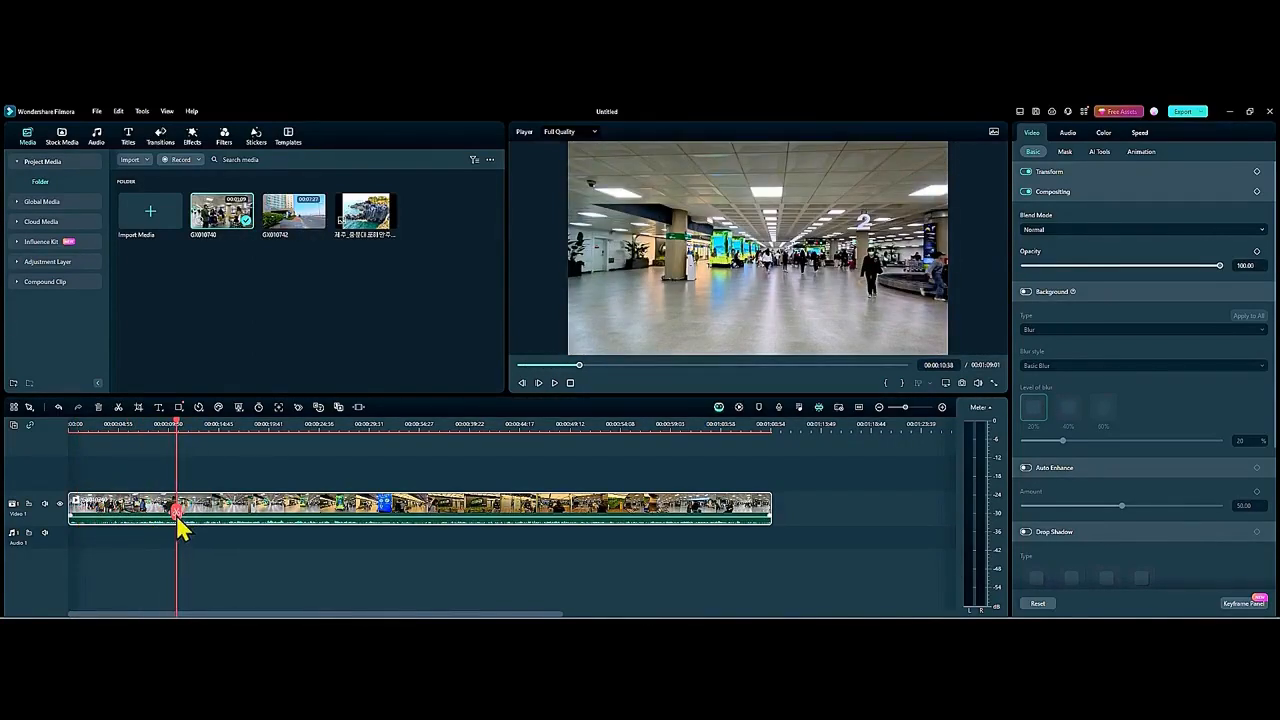
mouse_move(179, 519)
mouse_down()
mouse_move(103, 520)
mouse_move(254, 519)
mouse_move(84, 520)
mouse_move(194, 523)
mouse_move(182, 524)
mouse_up()
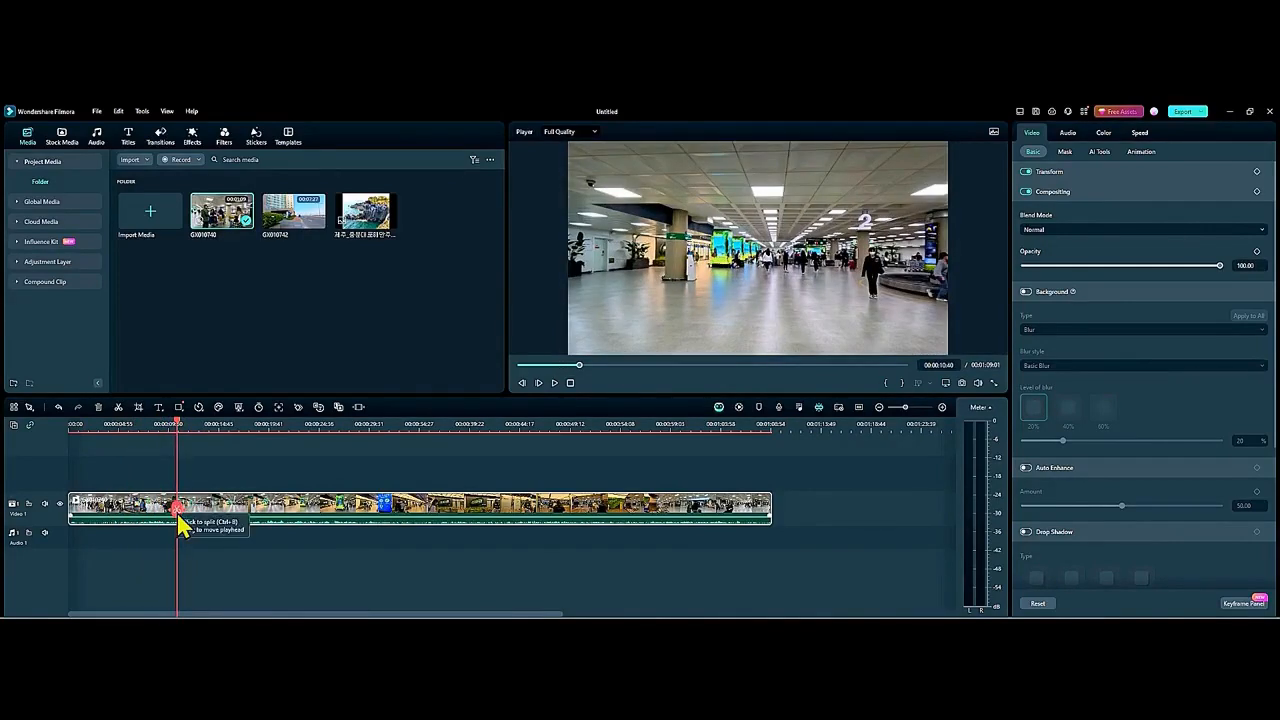
click(179, 521)
mouse_move(275, 513)
mouse_down()
mouse_move(366, 509)
mouse_move(274, 513)
mouse_up()
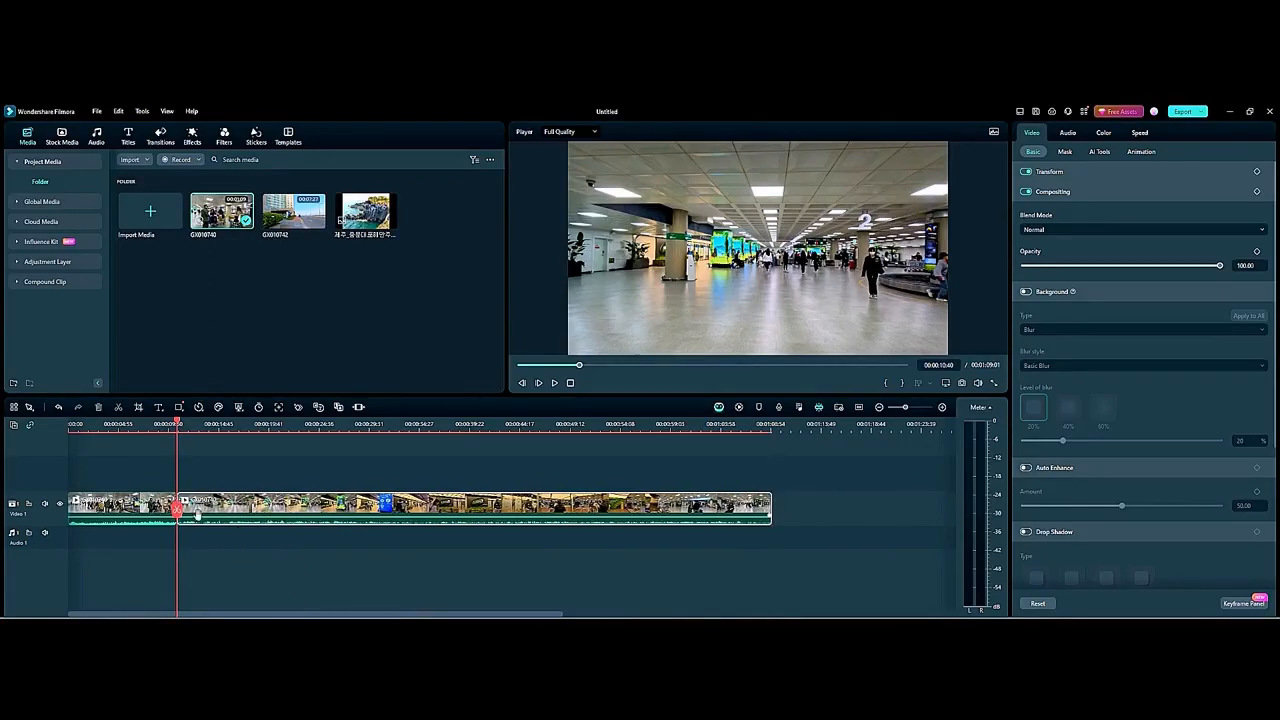
key(ctrl+z)
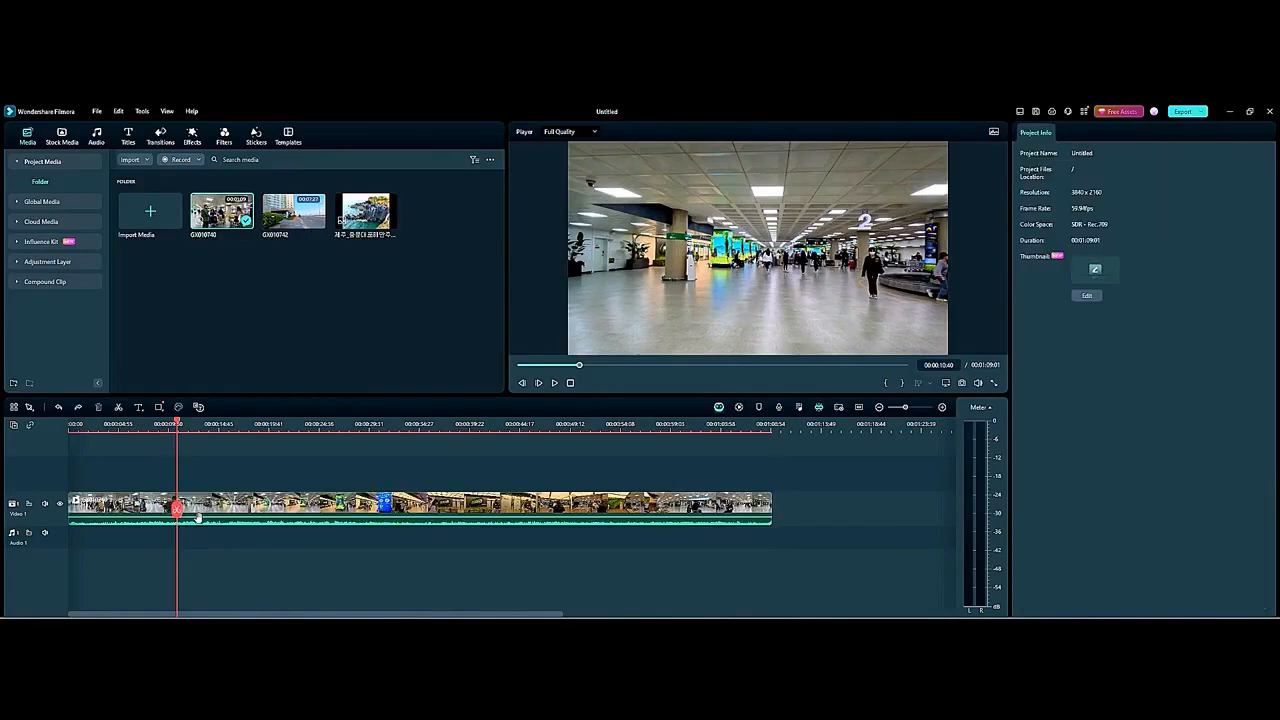
Step: Split the GX010740 clip at 00:00:06:35 and 00:00:08:13 and delete the section between the cuts
mouse_move(189, 519)
mouse_down()
mouse_move(166, 520)
mouse_move(178, 517)
mouse_up()
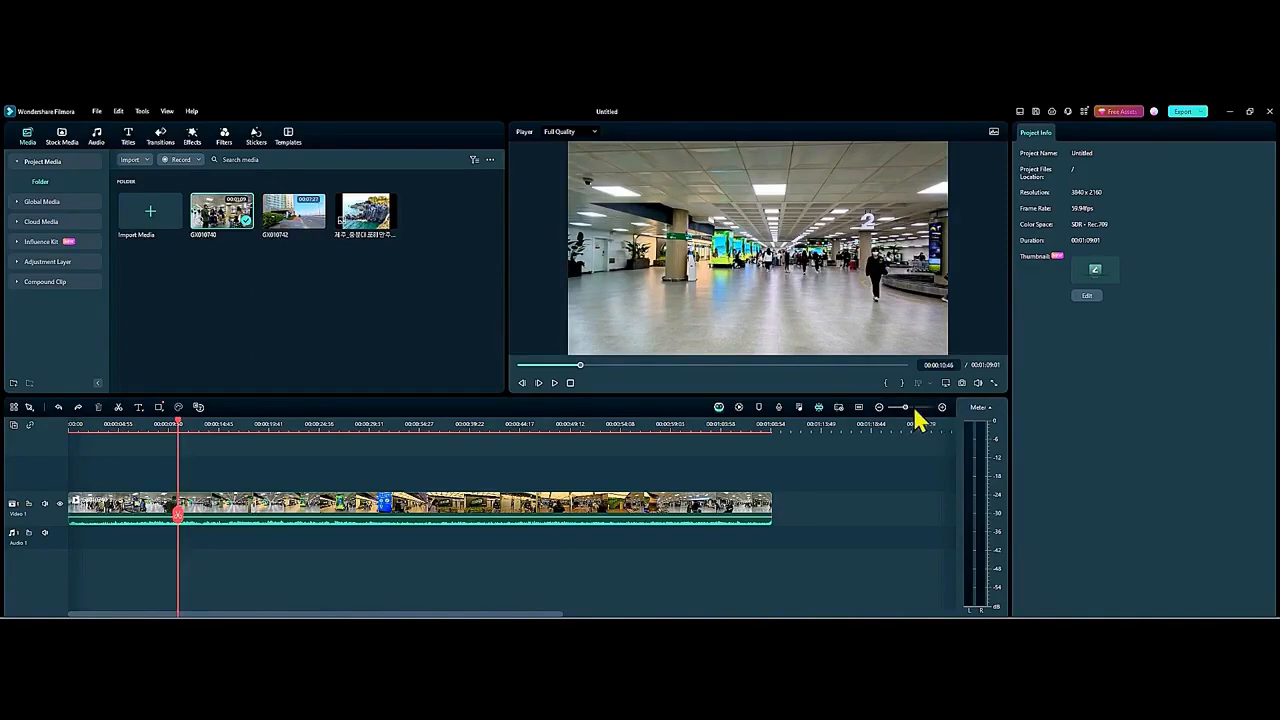
drag(906, 408, 917, 407)
drag(513, 515, 328, 515)
click(213, 527)
click(328, 515)
click(284, 509)
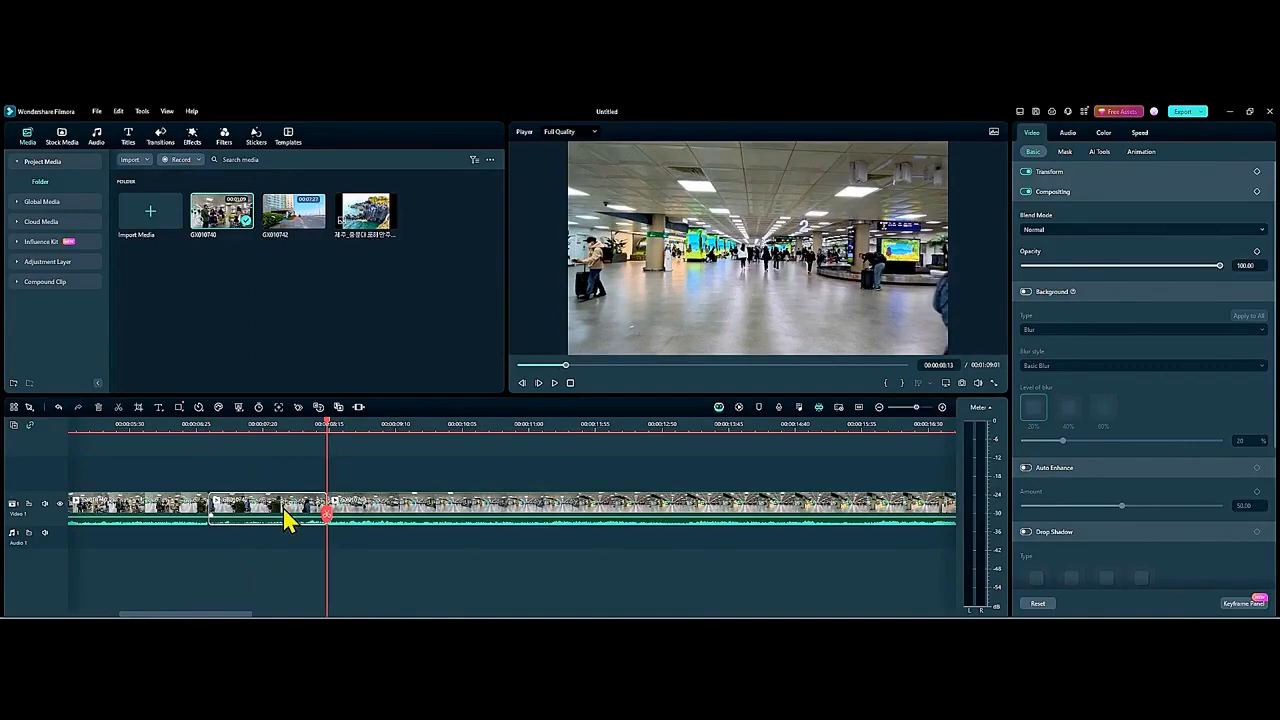
key(Delete)
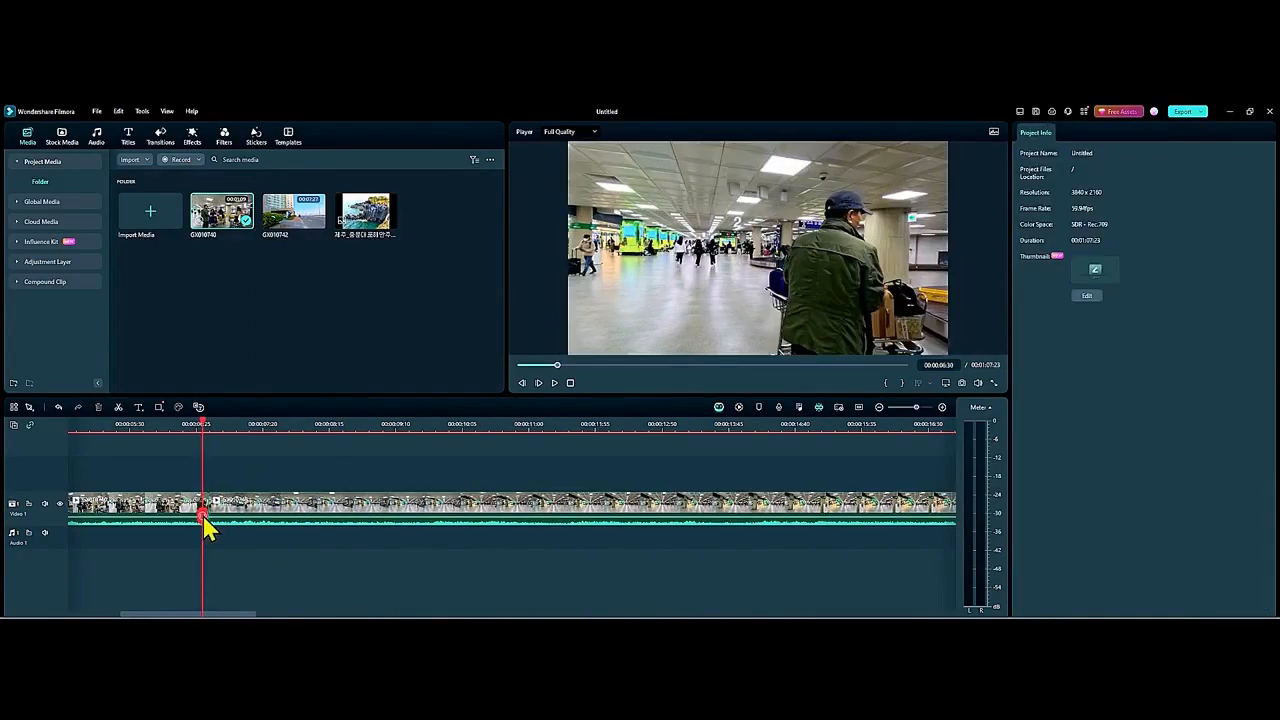
Step: Play the timeline across the cut and scrub on to 00:00:09:58 to check the joined footage
click(555, 383)
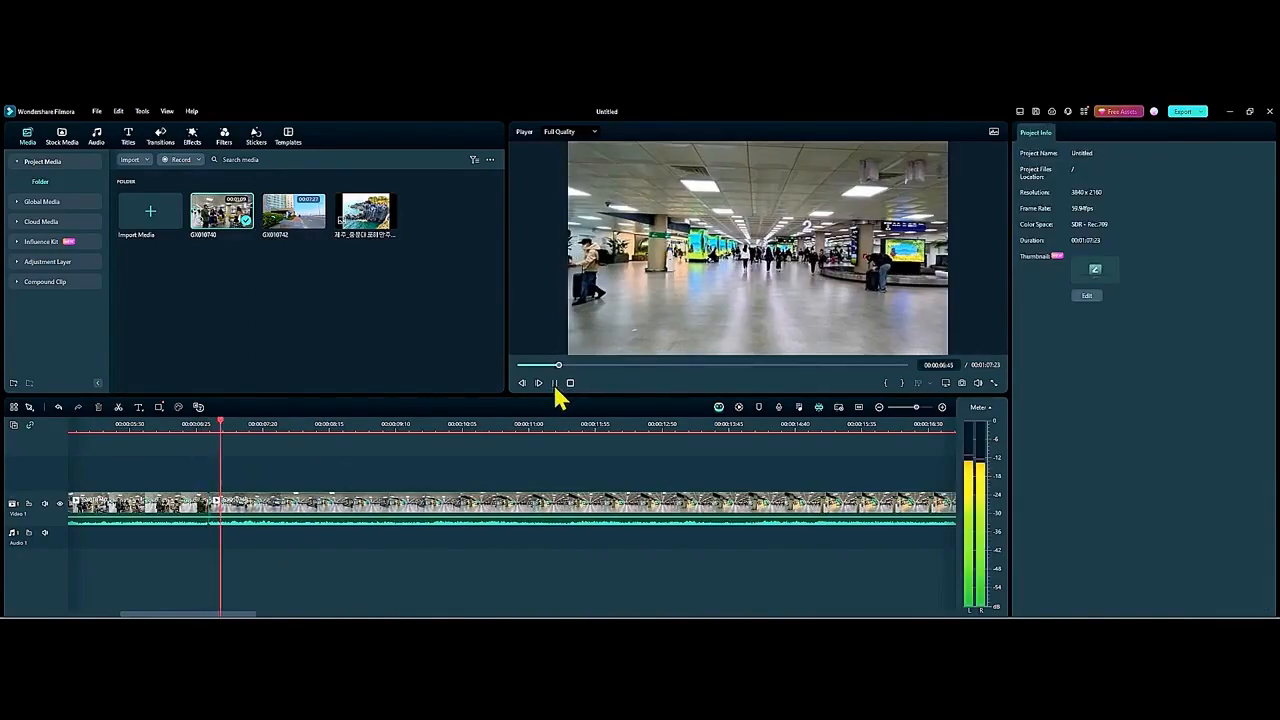
click(555, 383)
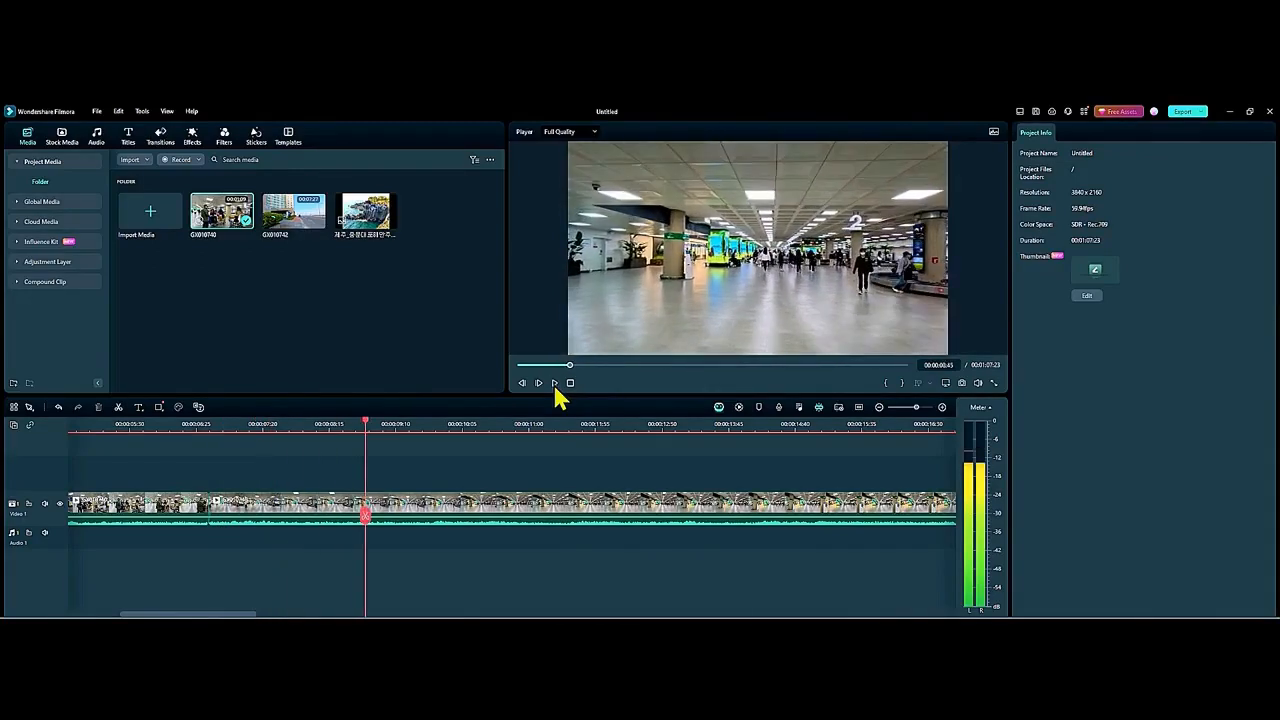
drag(372, 533, 455, 528)
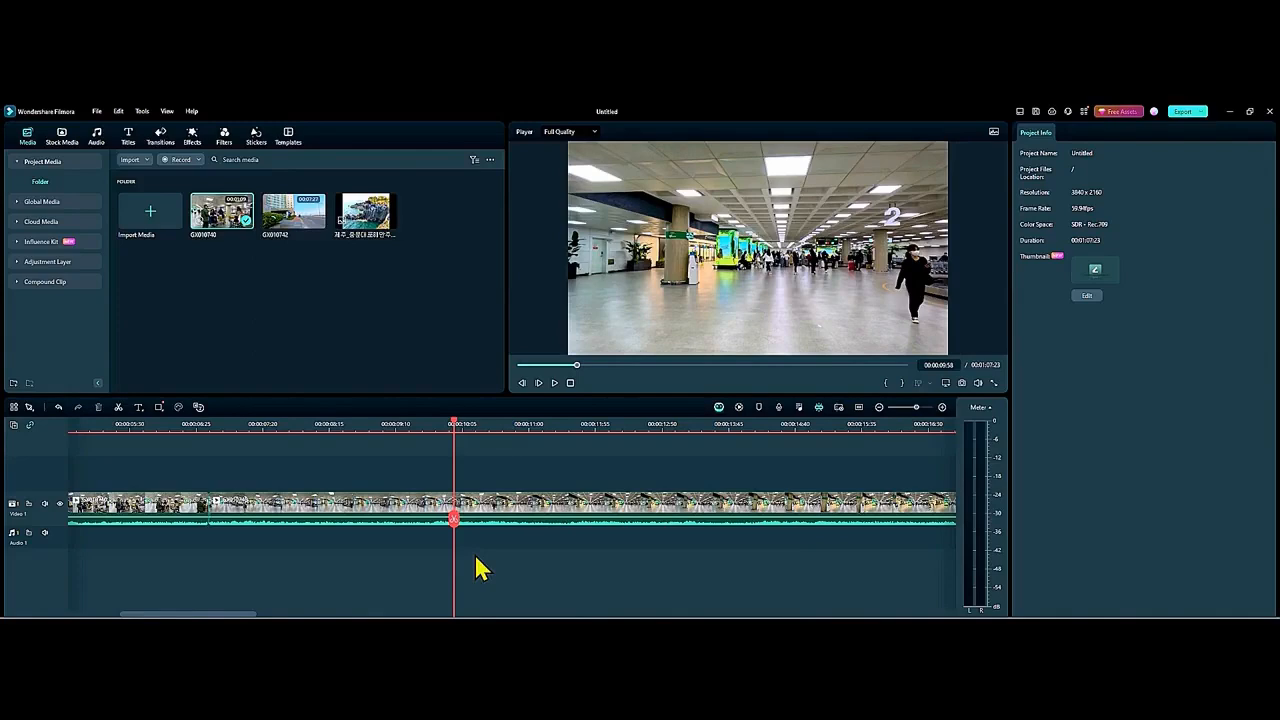
Step: Move the second GX010740 segment about 30 seconds further along Video 1, leaving a gap after the first segment
scroll(476, 558, down, 5)
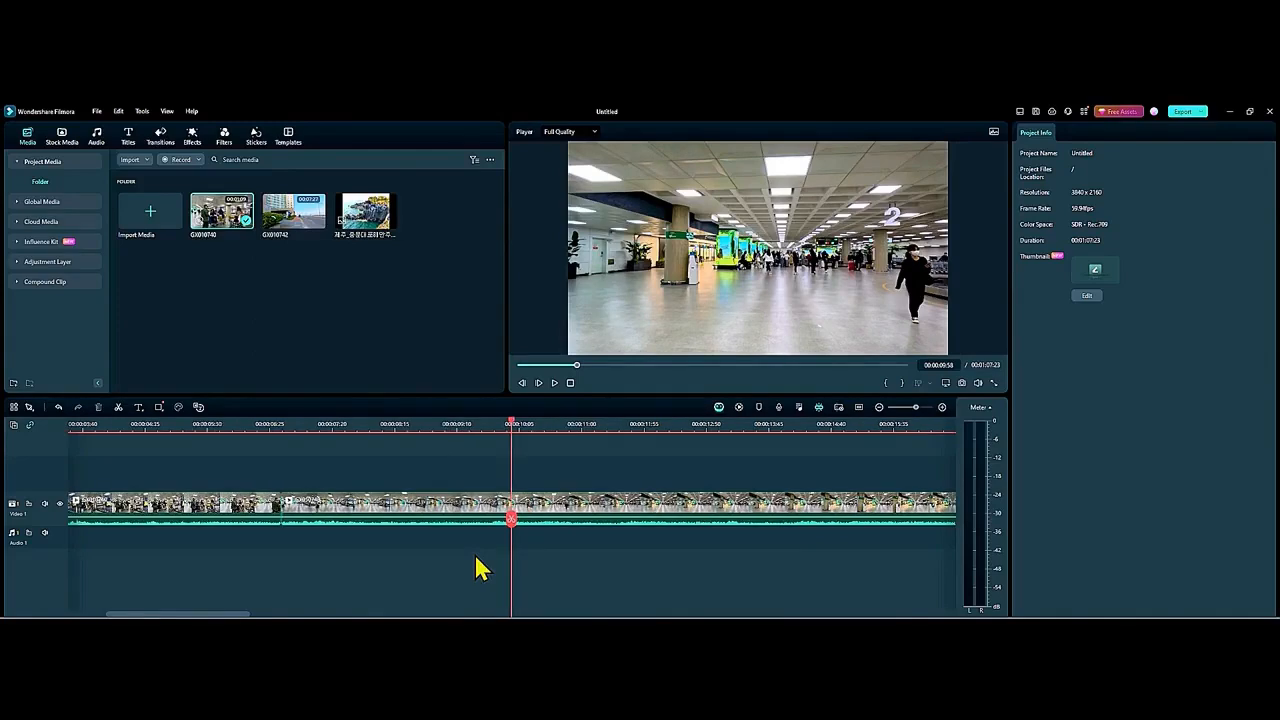
scroll(477, 558, down, 1)
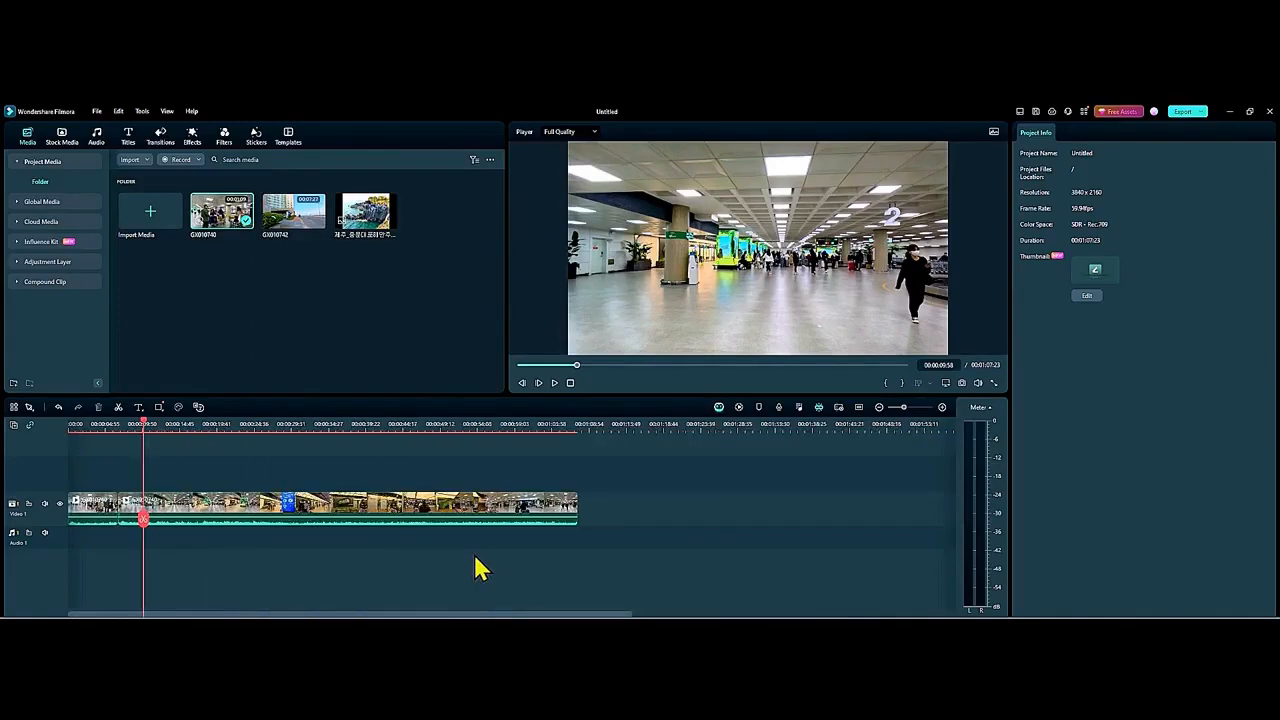
click(241, 504)
drag(244, 512, 455, 520)
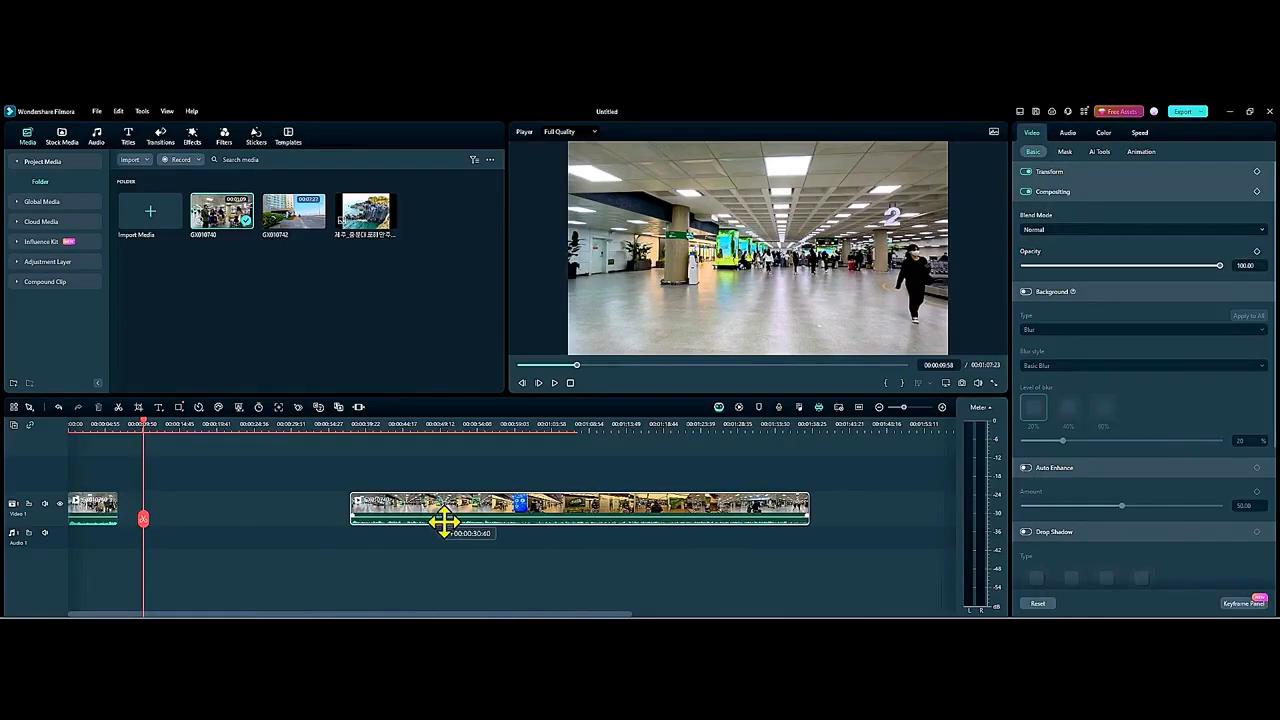
Step: Delete the second, longer GX010740 segment from Video 1, keeping only the opening segment
click(94, 507)
click(424, 508)
click(85, 510)
click(517, 520)
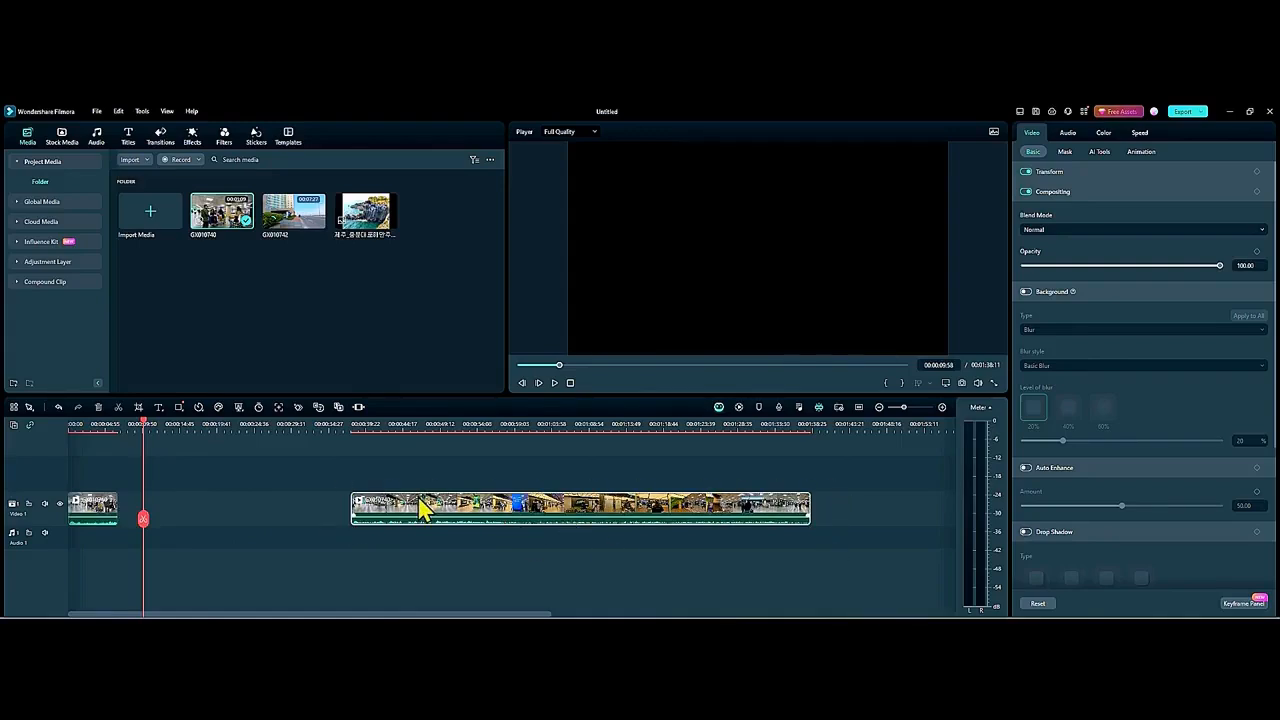
key(Delete)
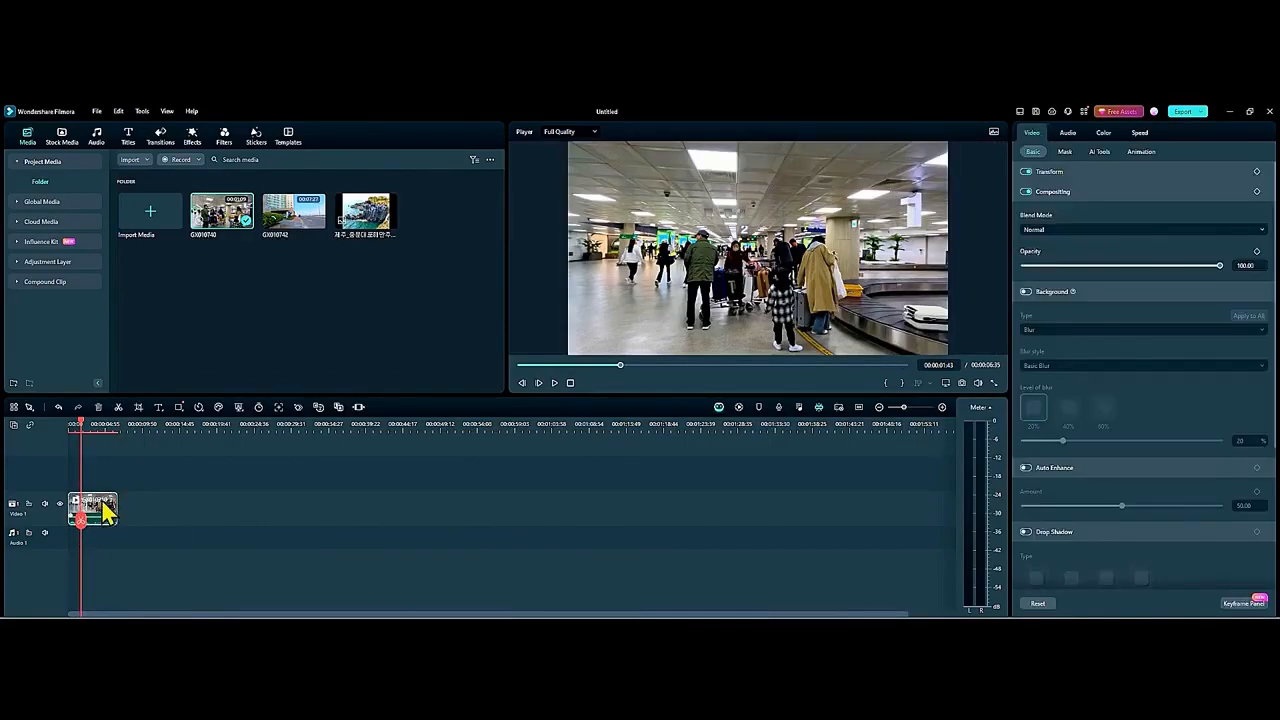
Step: Detach the audio of the remaining GX010740 clip from its video onto Audio 1
scroll(103, 510, up, 6)
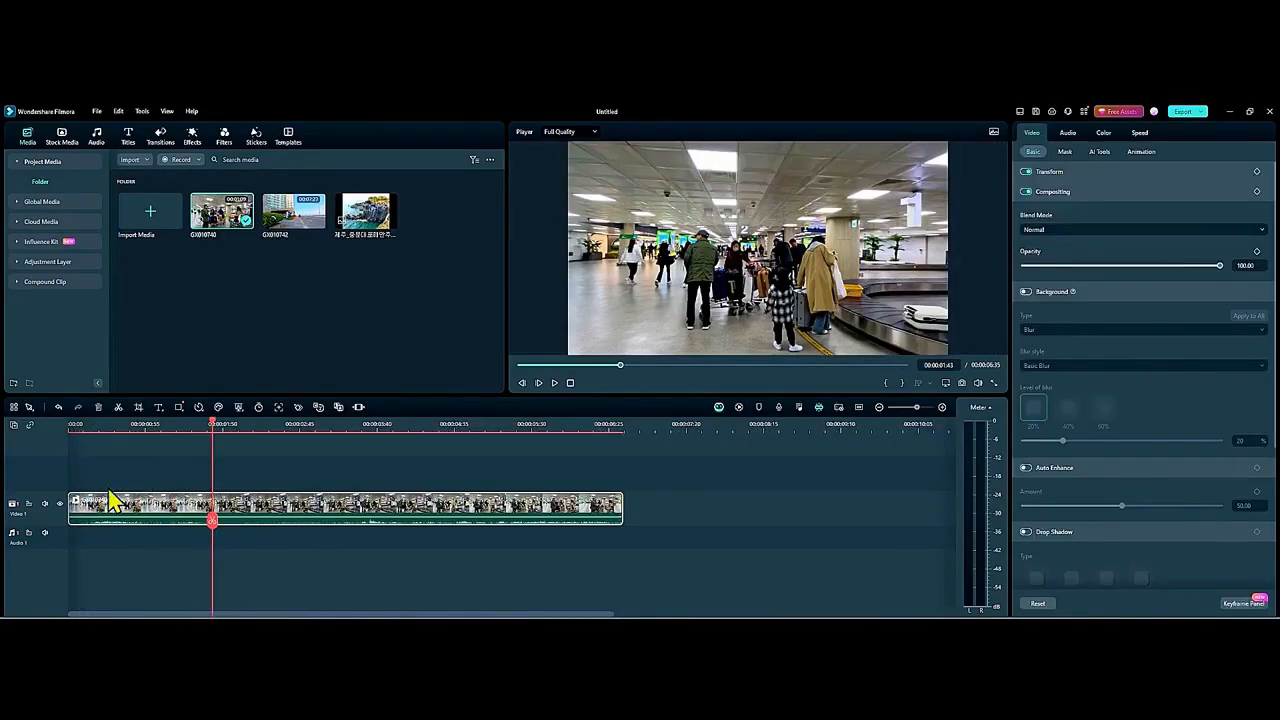
drag(213, 508, 172, 528)
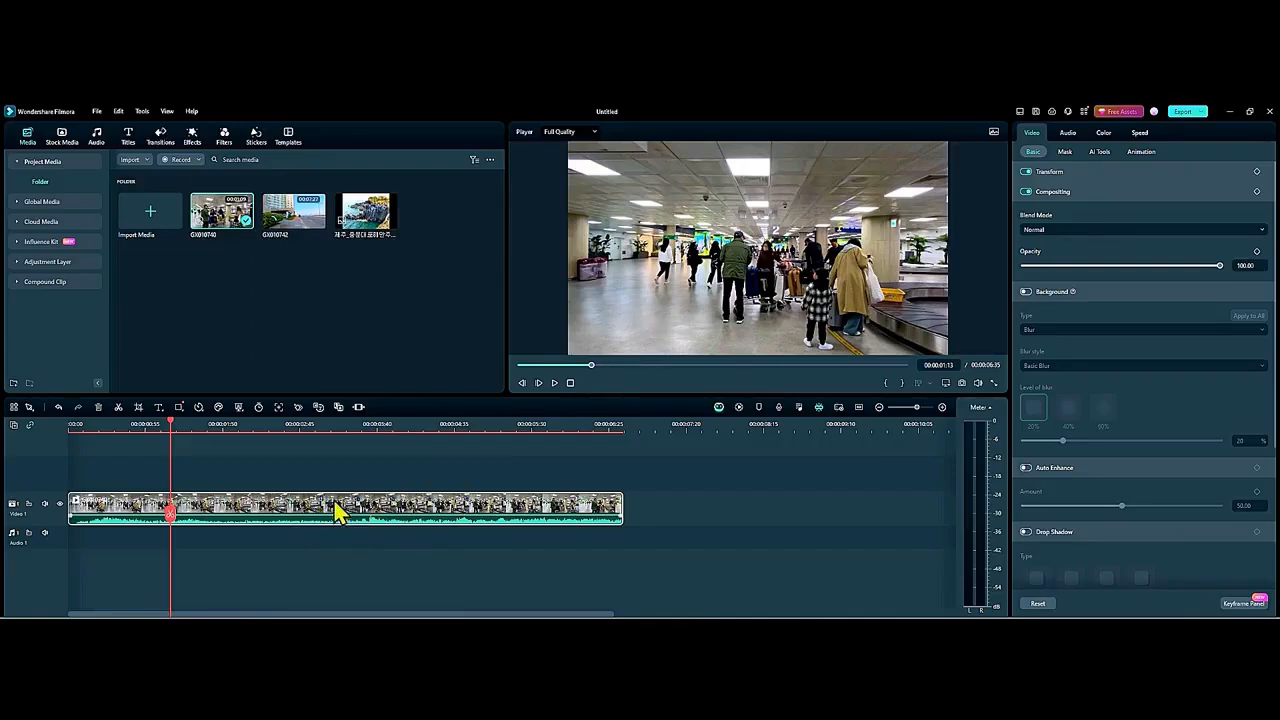
right_click(338, 511)
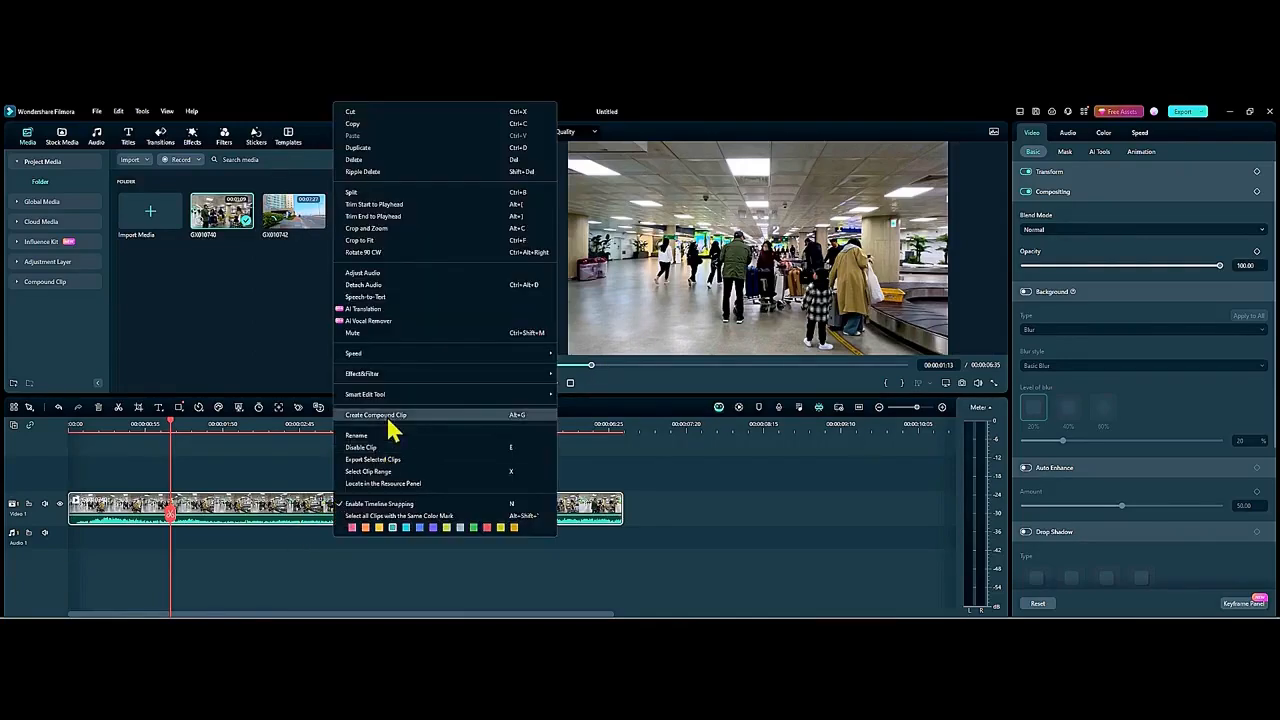
click(369, 290)
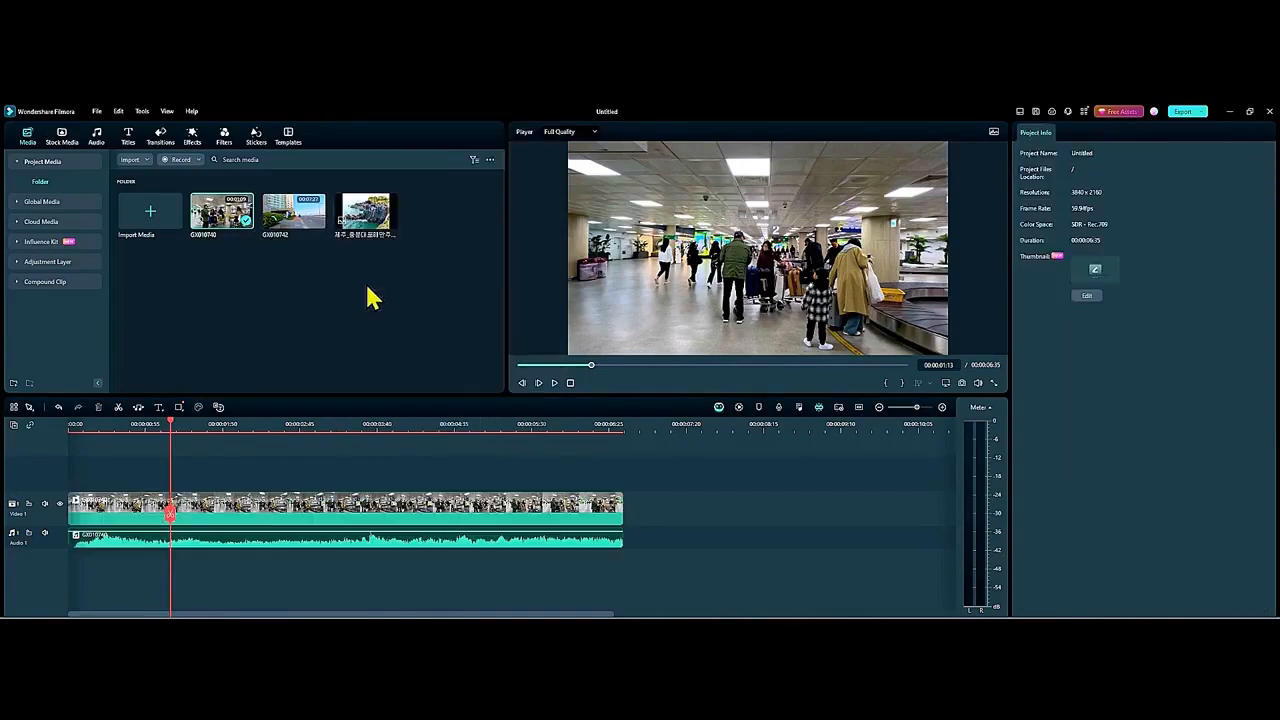
Step: Delete the GX010740 video from Video 1 and select the detached audio clip on Audio 1
click(268, 552)
click(313, 512)
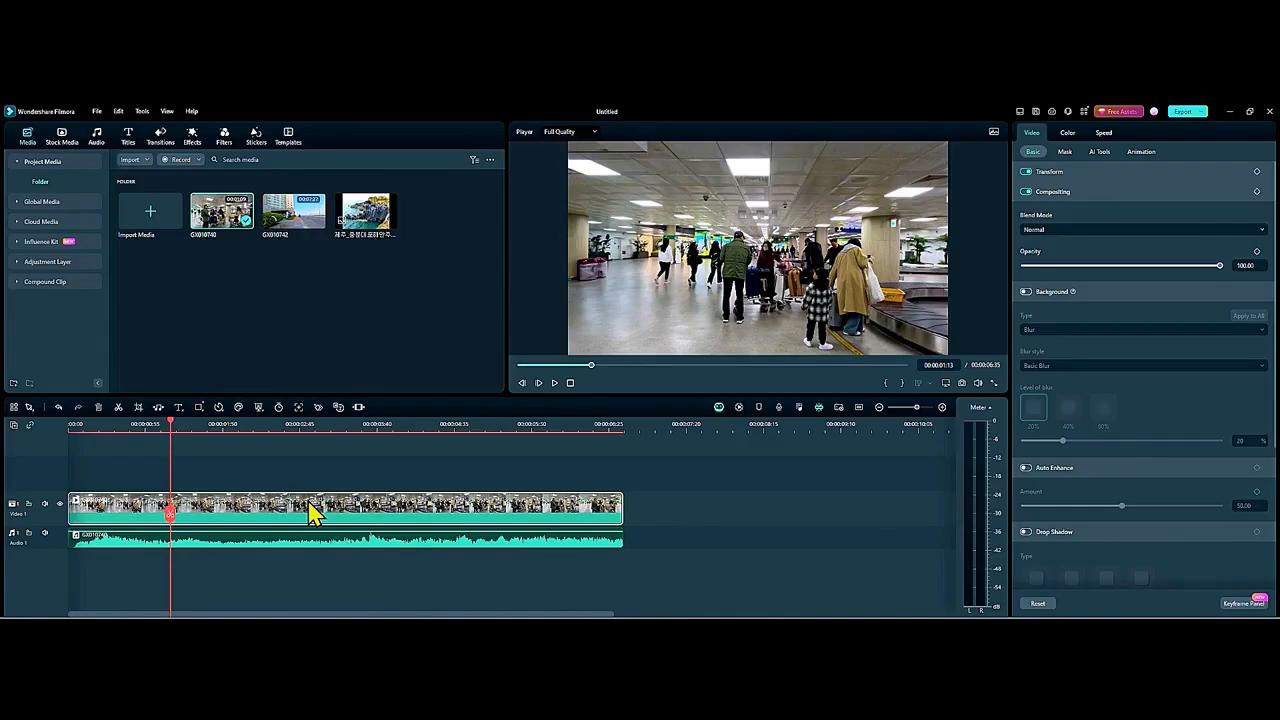
key(Delete)
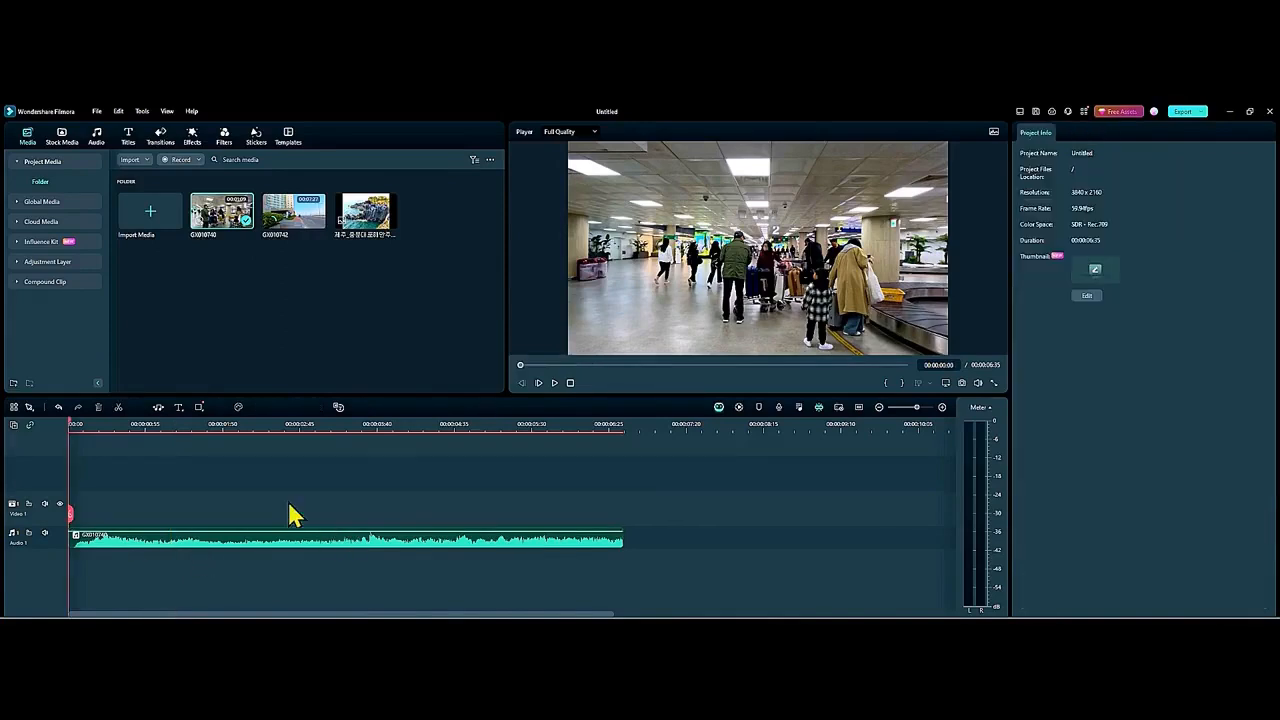
click(487, 549)
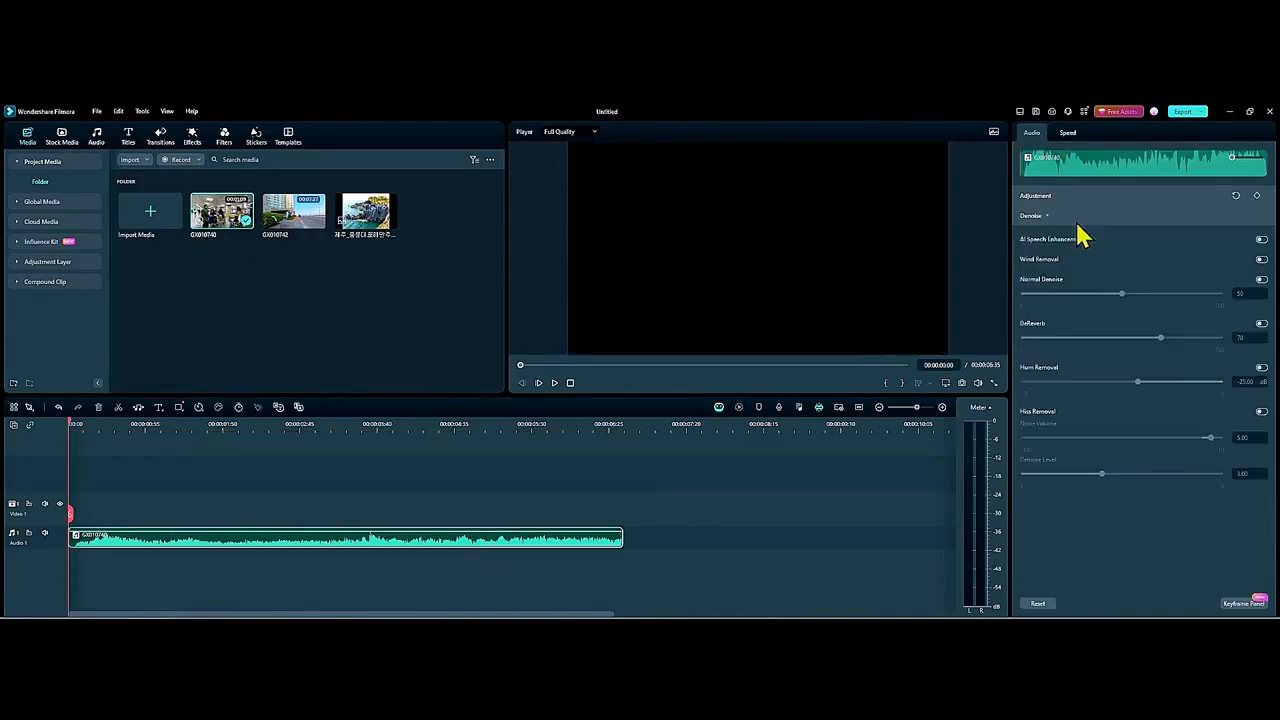
Step: Choose MP3 as the format in the local export settings and close the dialog without exporting
click(1182, 112)
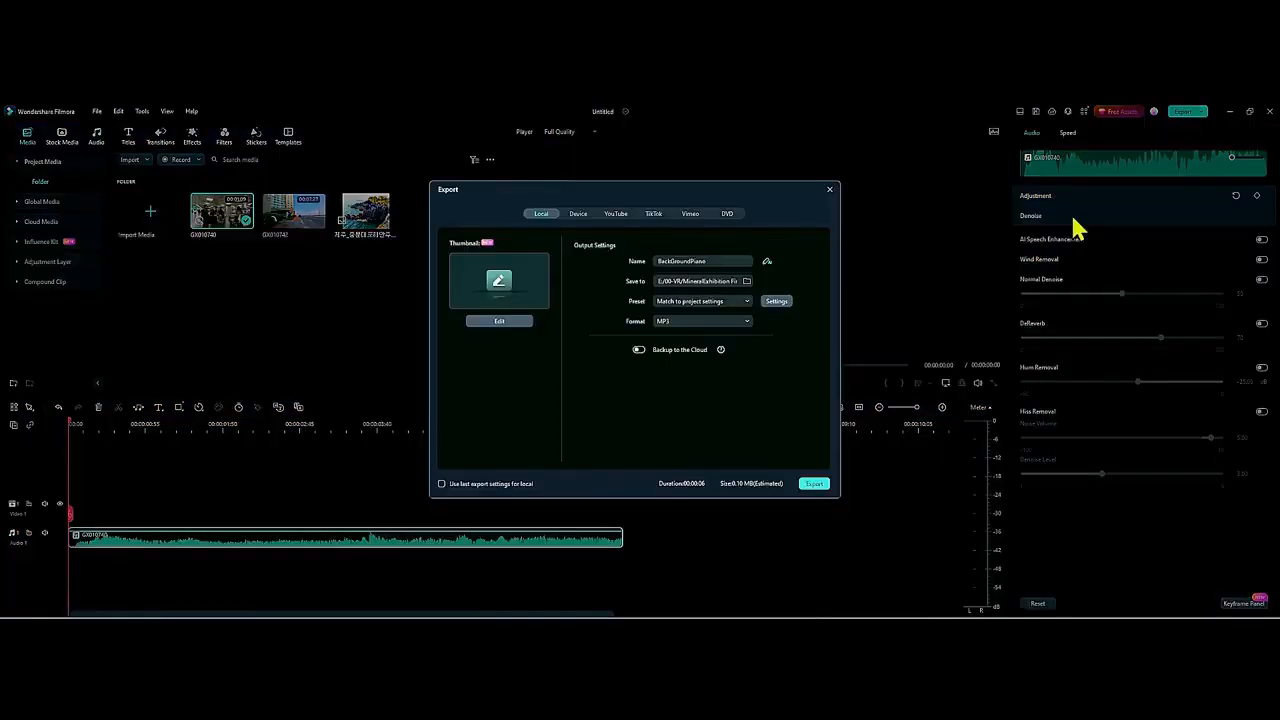
click(688, 322)
click(688, 341)
click(733, 321)
scroll(680, 372, down, 2)
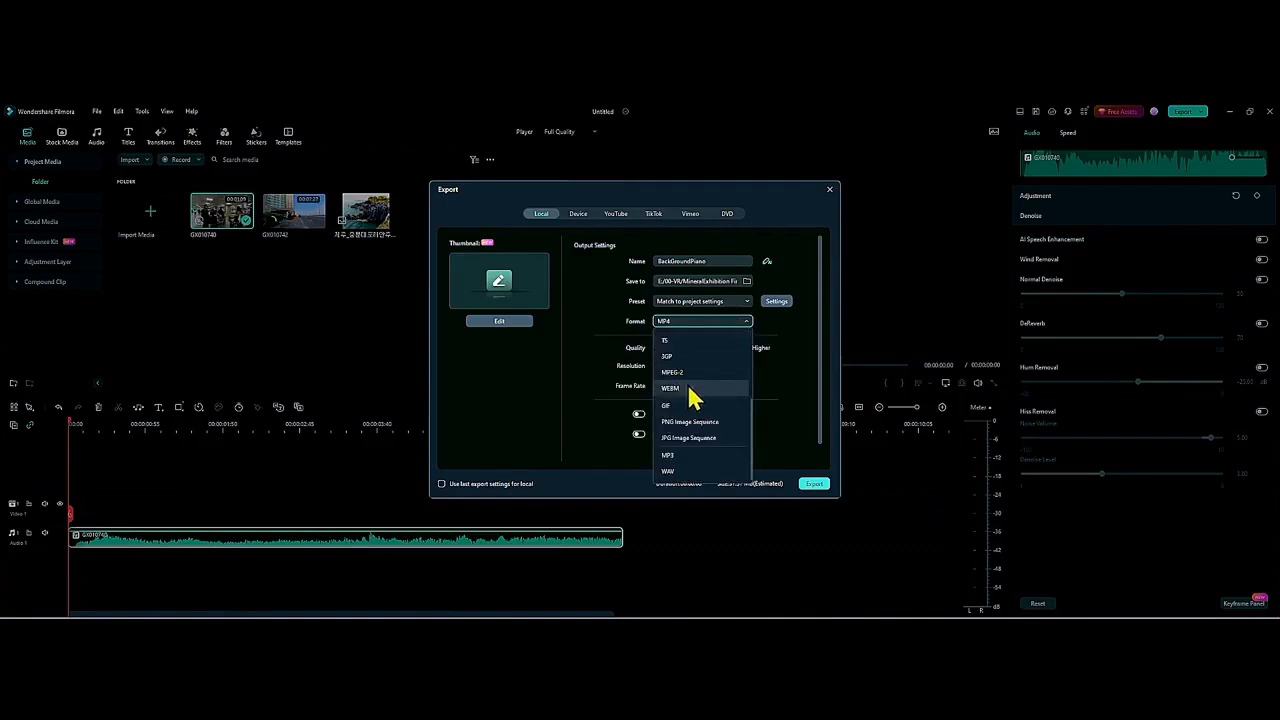
click(676, 460)
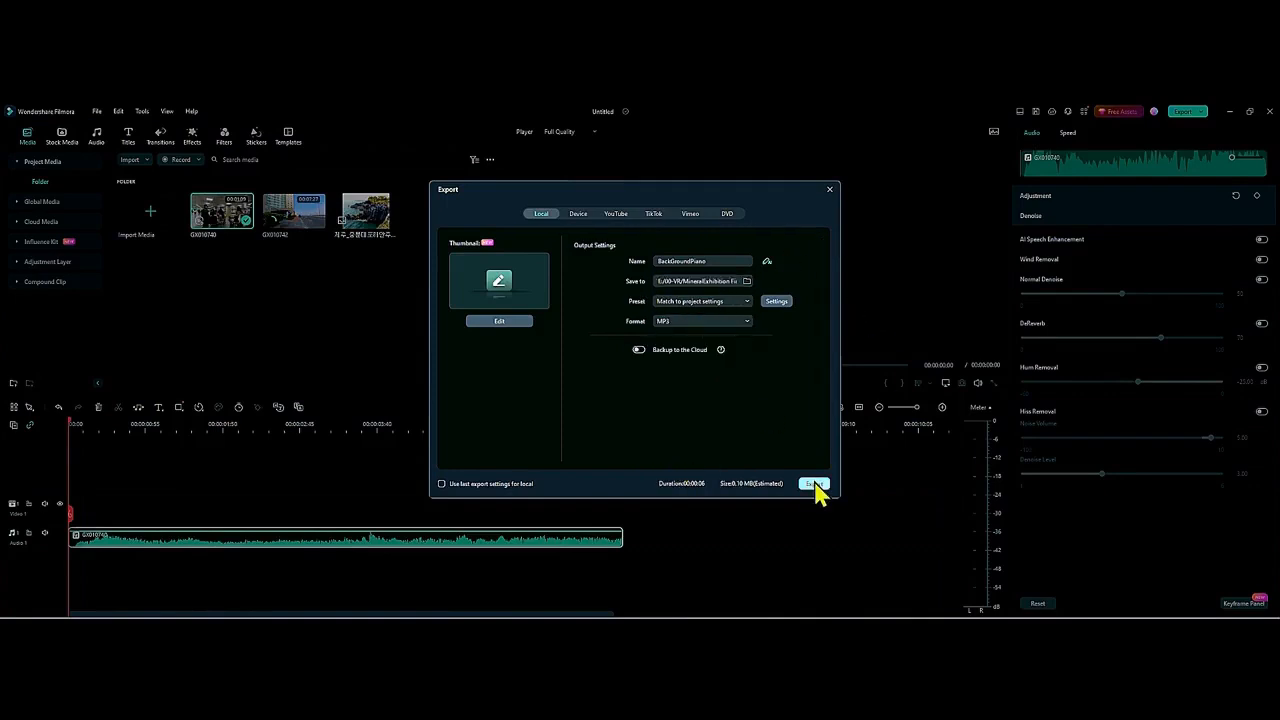
click(830, 190)
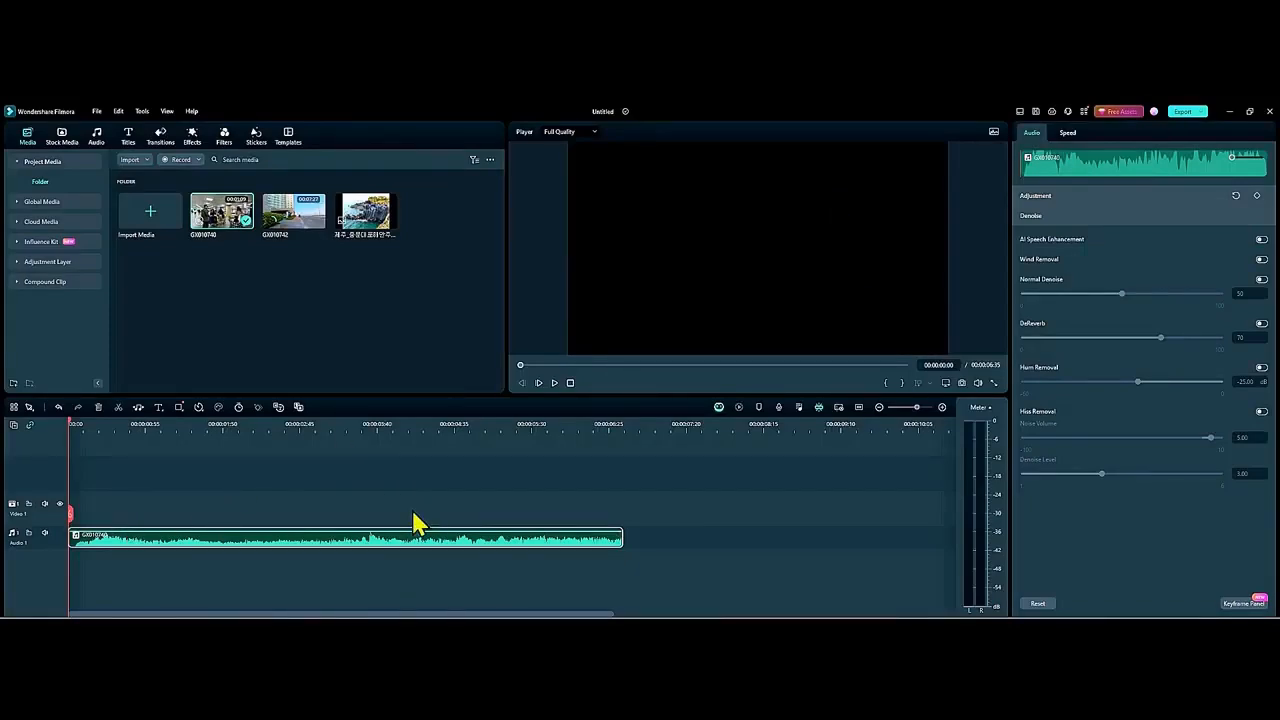
Step: Undo the deletion of the video and the audio detachment of the GX010740 clip
key(ctrl+z)
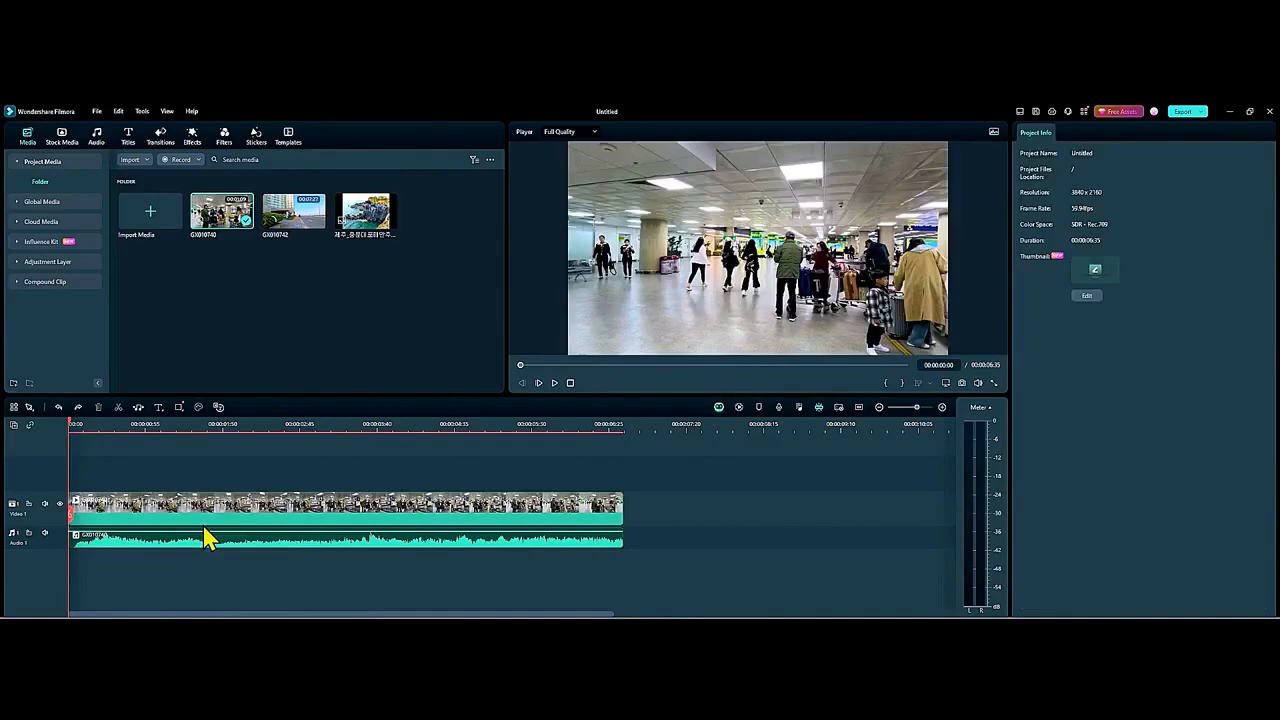
key(ctrl+z)
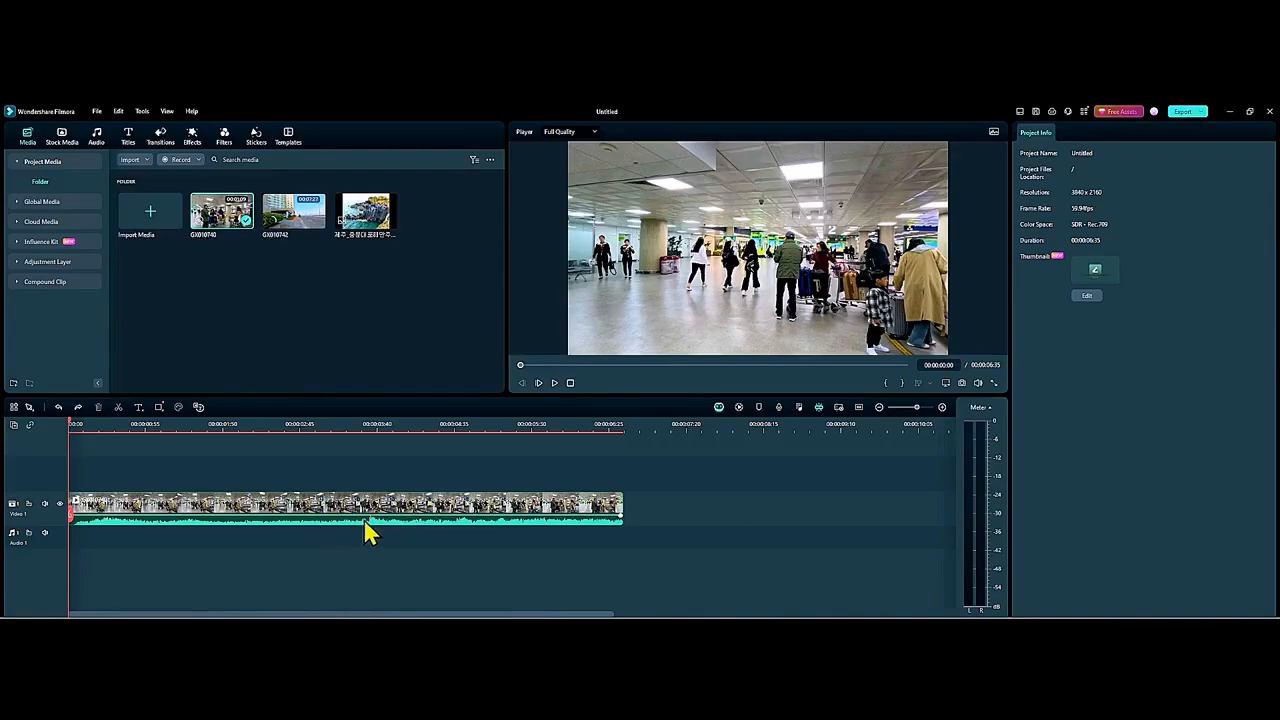
Step: Lower the GX010740 clip's volume line on the timeline, check it in playback, and raise the line to its maximum
drag(370, 507, 378, 524)
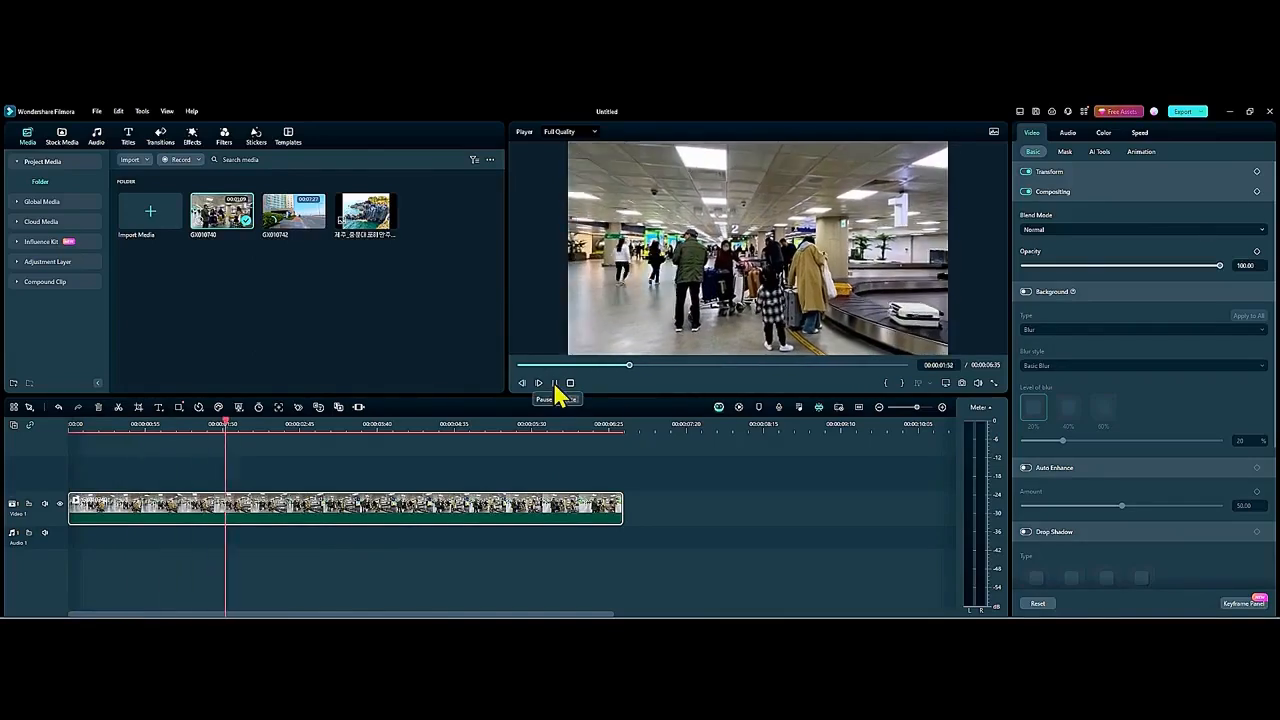
click(554, 386)
drag(391, 521, 392, 506)
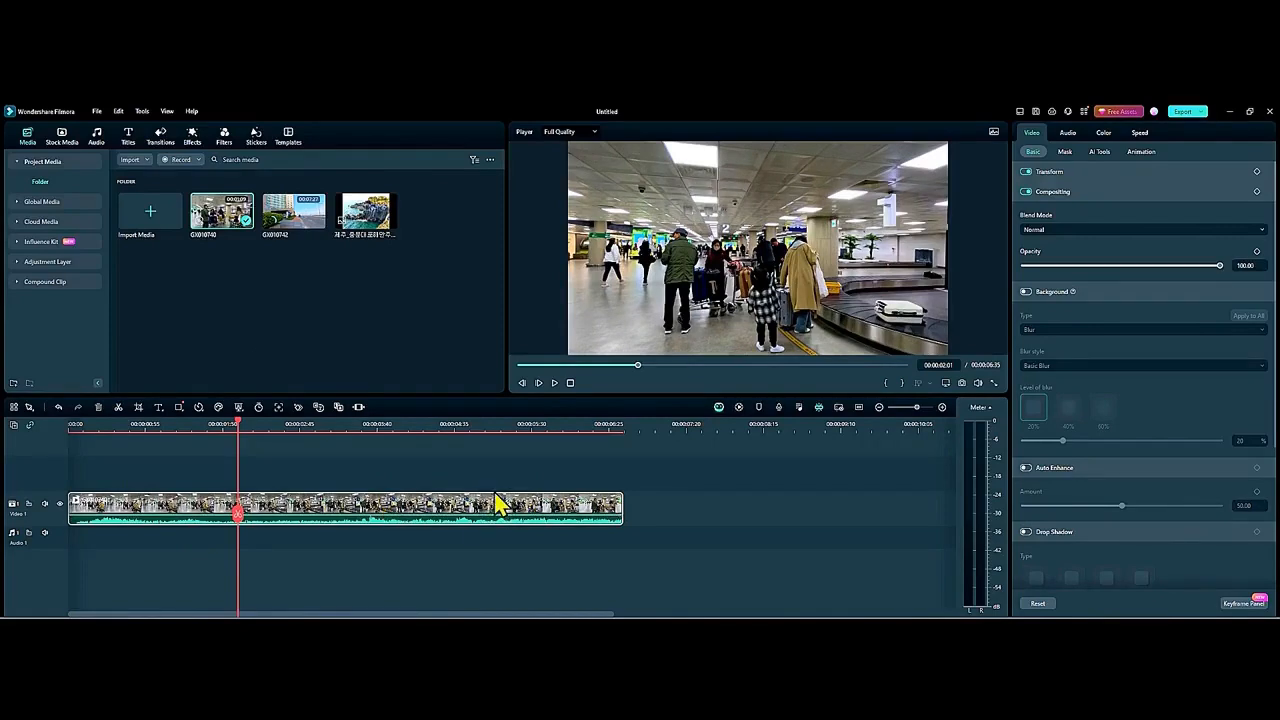
Step: Set the GX010740 clip's volume to 12.00 dB in its audio adjustment settings
click(1068, 136)
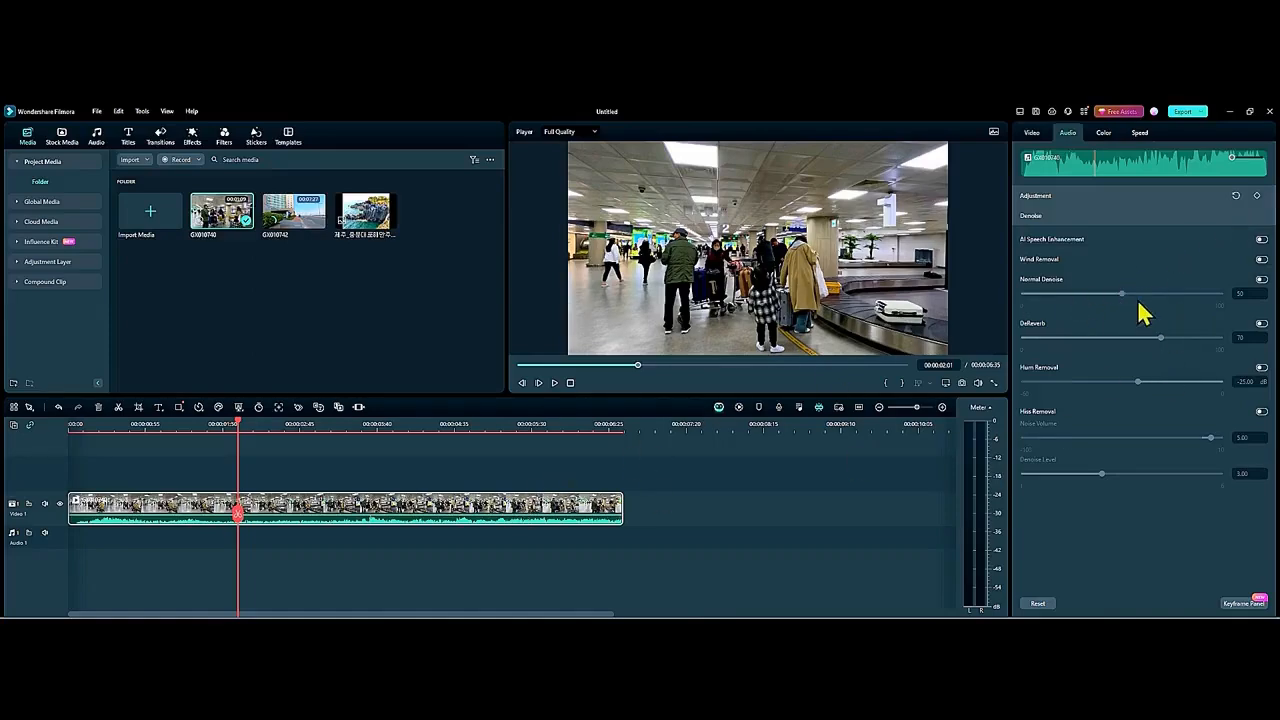
click(1120, 195)
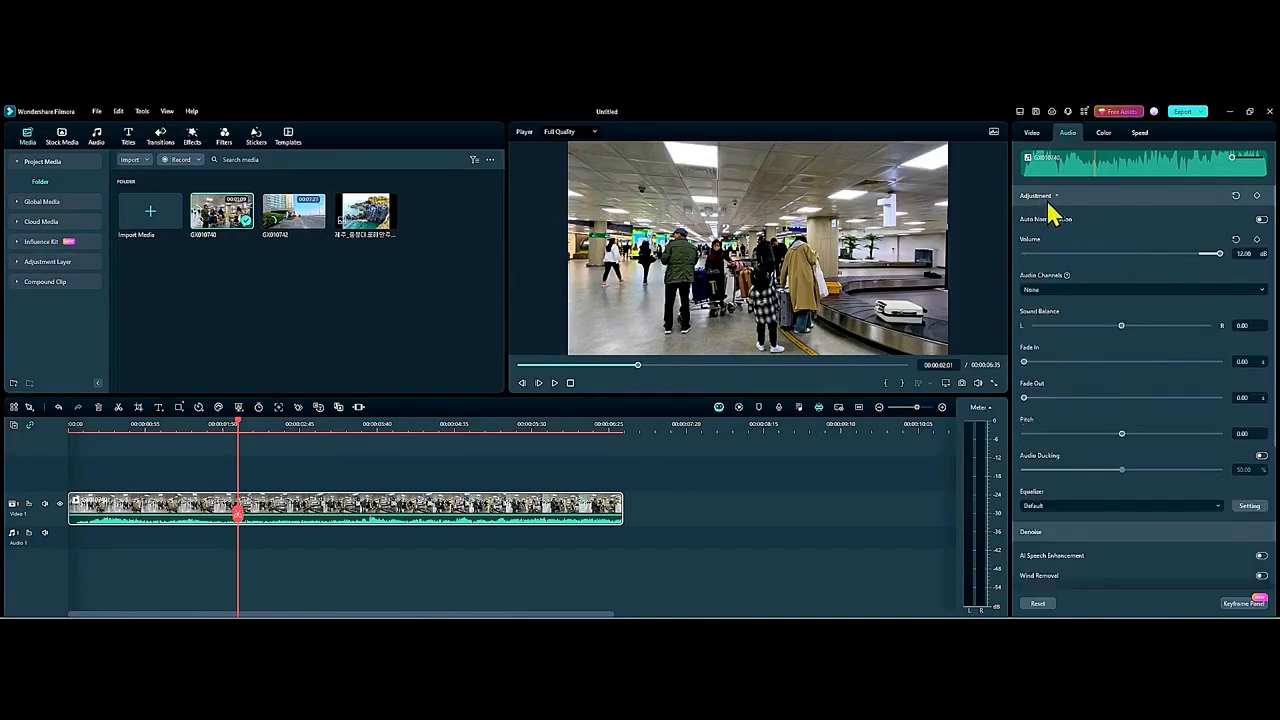
mouse_move(1220, 253)
mouse_down()
mouse_move(1023, 255)
mouse_move(1234, 262)
mouse_up()
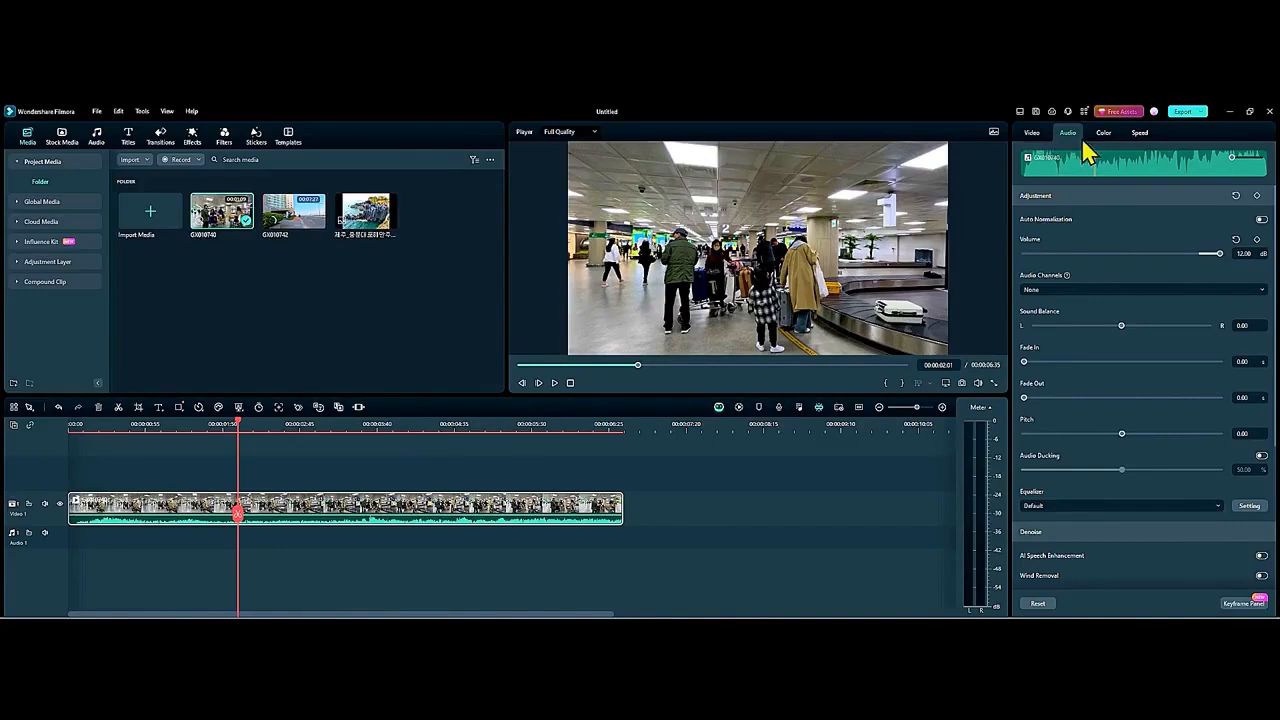
Step: Mute the Video 1 track and unmute it again
click(44, 505)
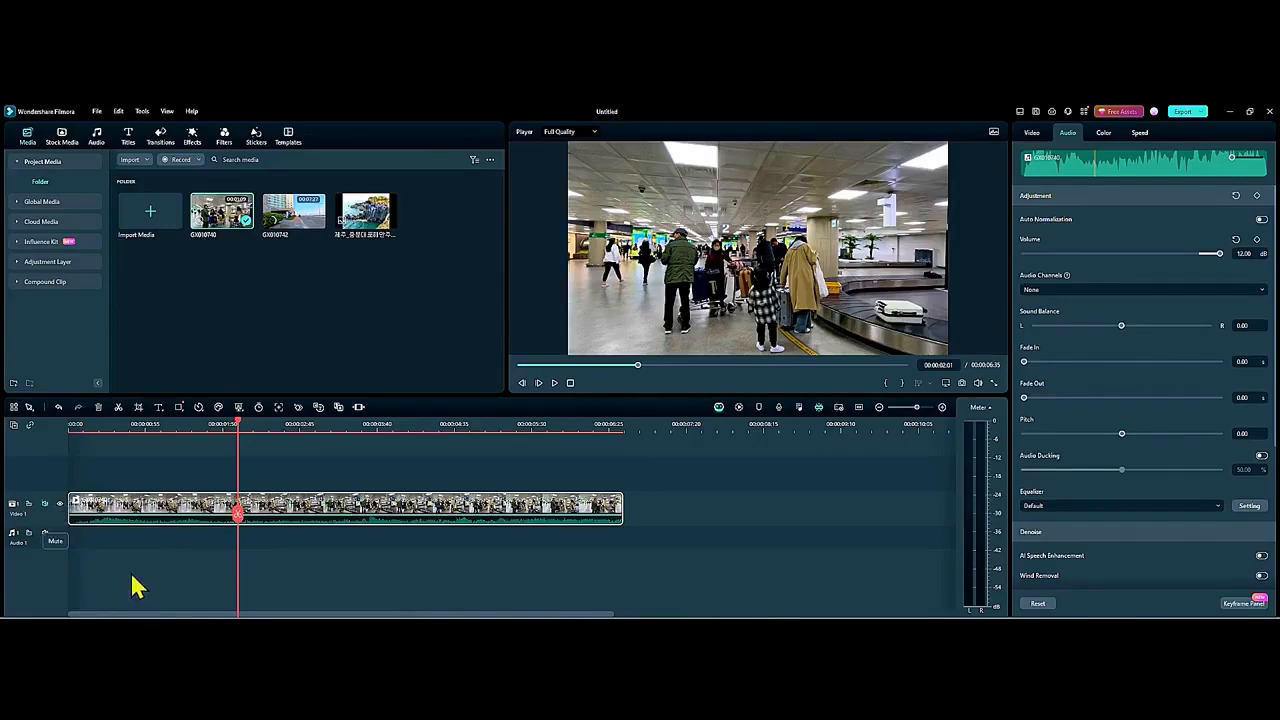
click(45, 506)
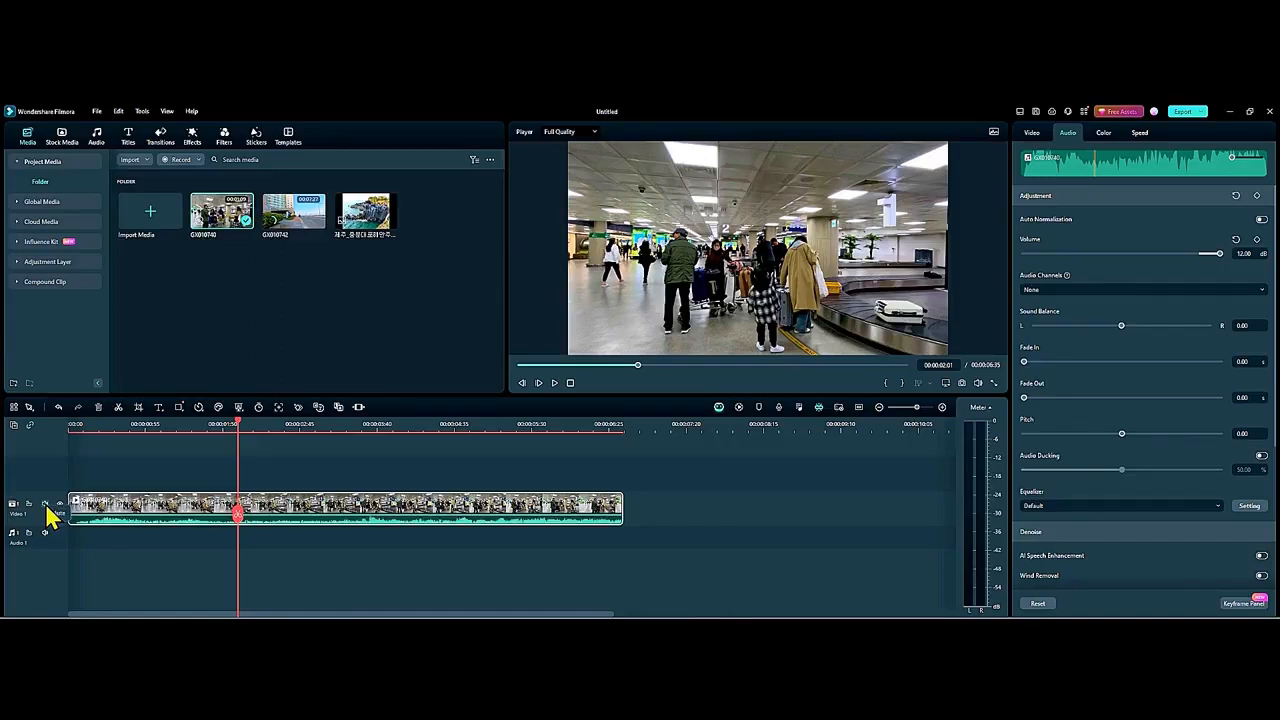
Step: Detach the GX010740 clip's audio, place the playhead at 00:00:01:49, and lock the Video 1 track
right_click(256, 512)
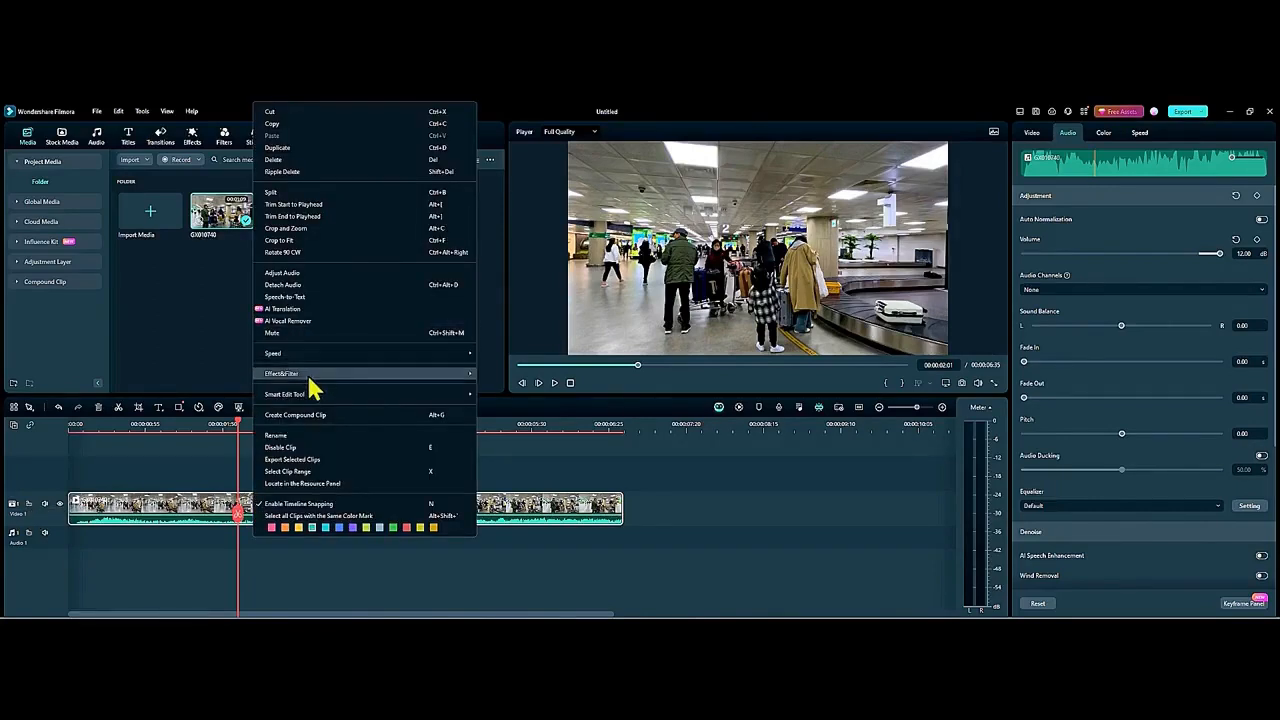
click(297, 284)
drag(240, 514, 223, 526)
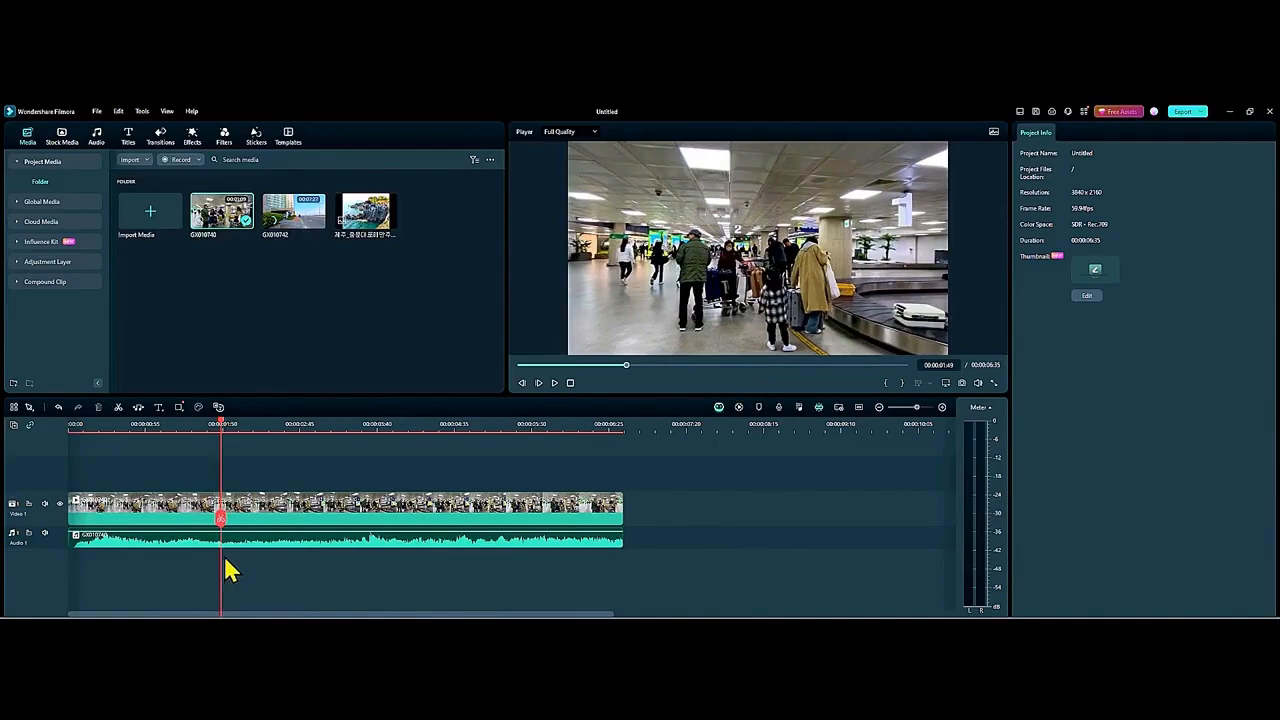
click(184, 513)
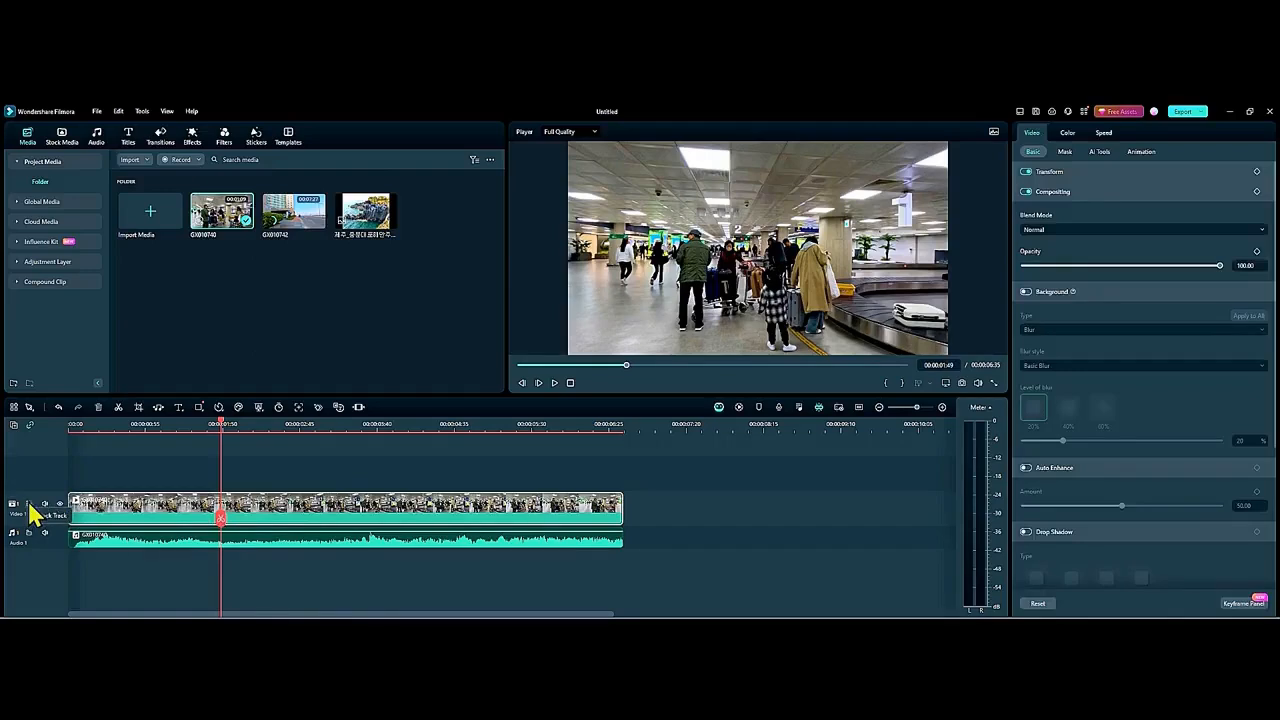
click(30, 508)
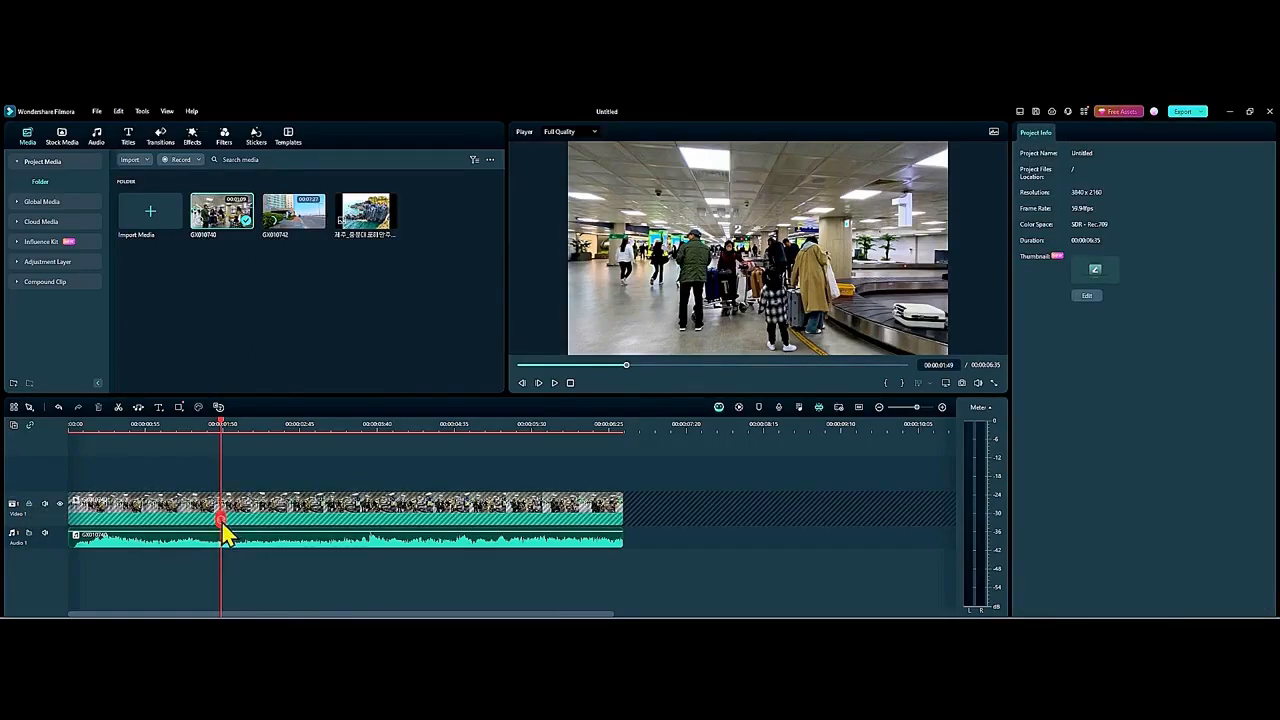
Step: Split the detached audio on Audio 1 at 00:00:01:49 and 00:00:02:43
click(223, 544)
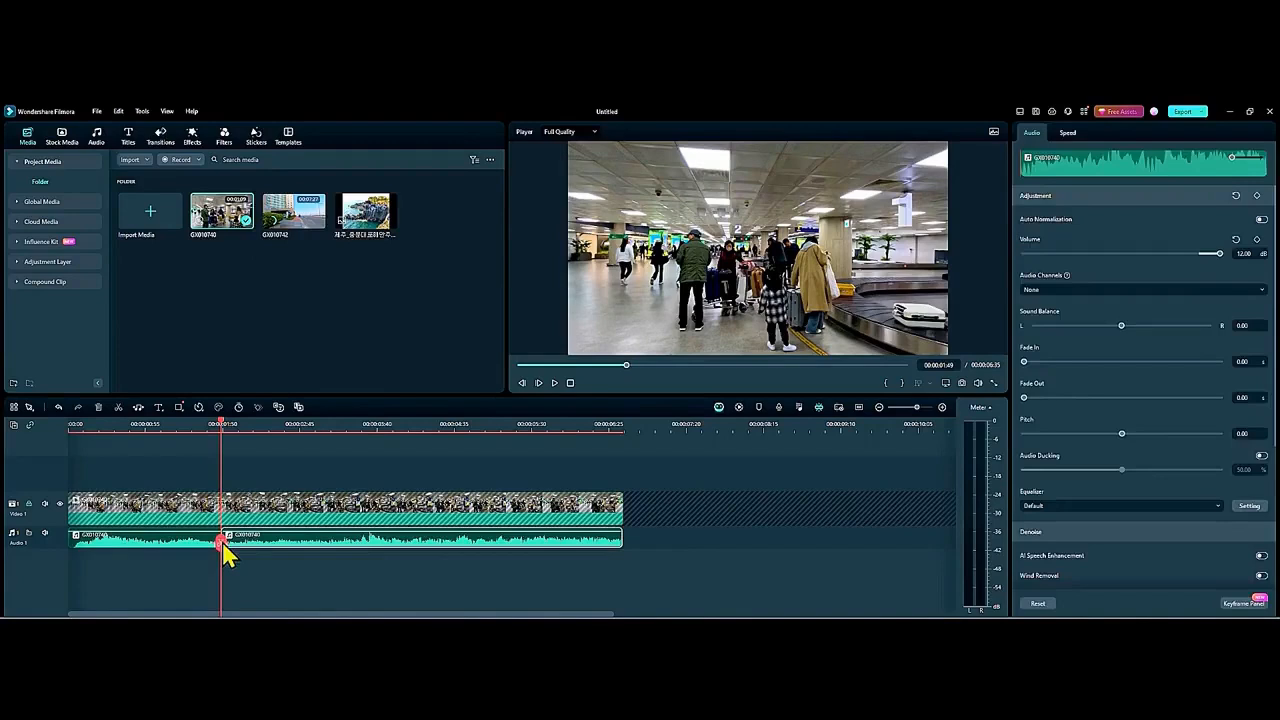
drag(221, 545, 298, 544)
click(298, 544)
Step: Ripple-delete the middle audio segment between the two cuts and undo the deletion
click(263, 543)
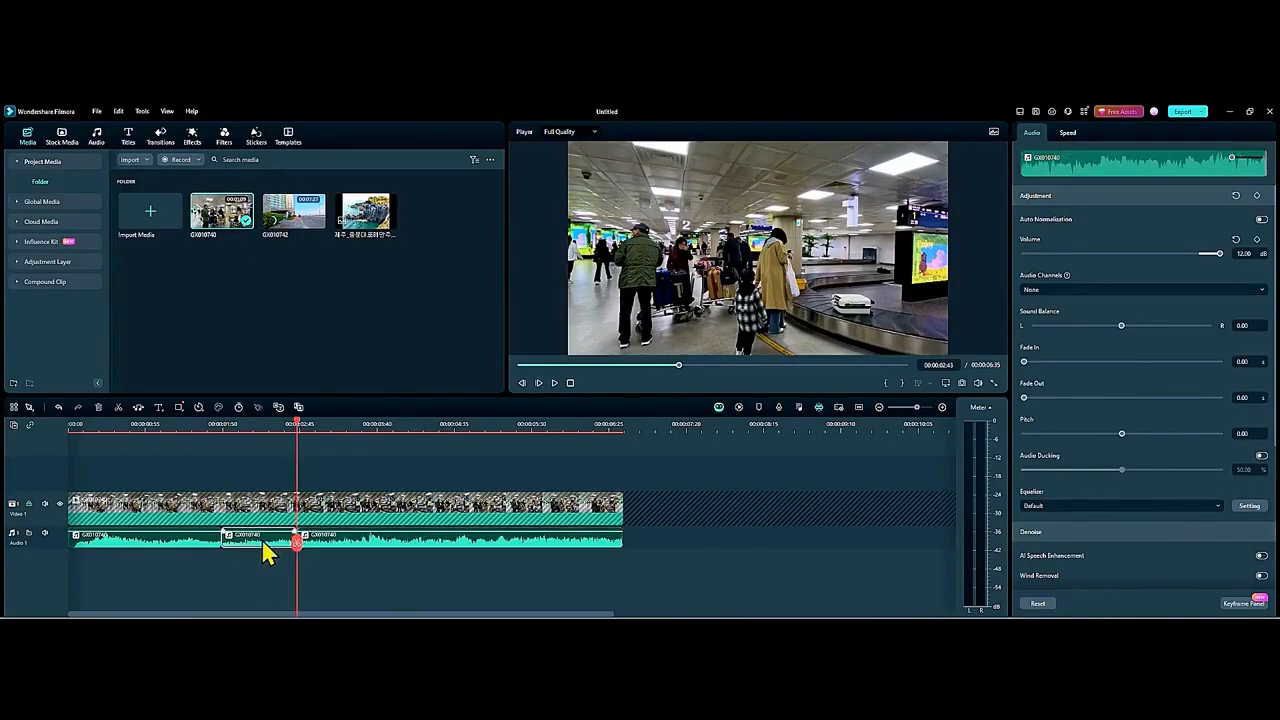
key(shift+Delete)
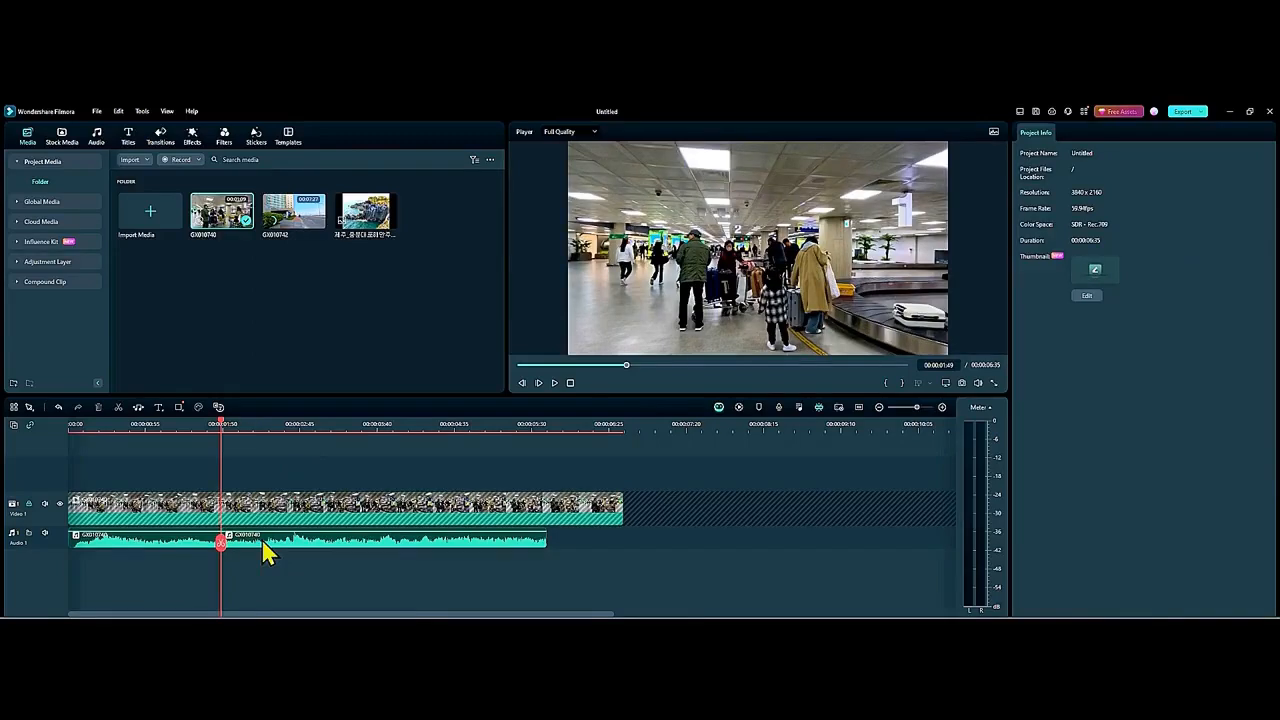
key(ctrl+z)
Step: Mute the middle audio segment between the two cuts on Audio 1
click(264, 543)
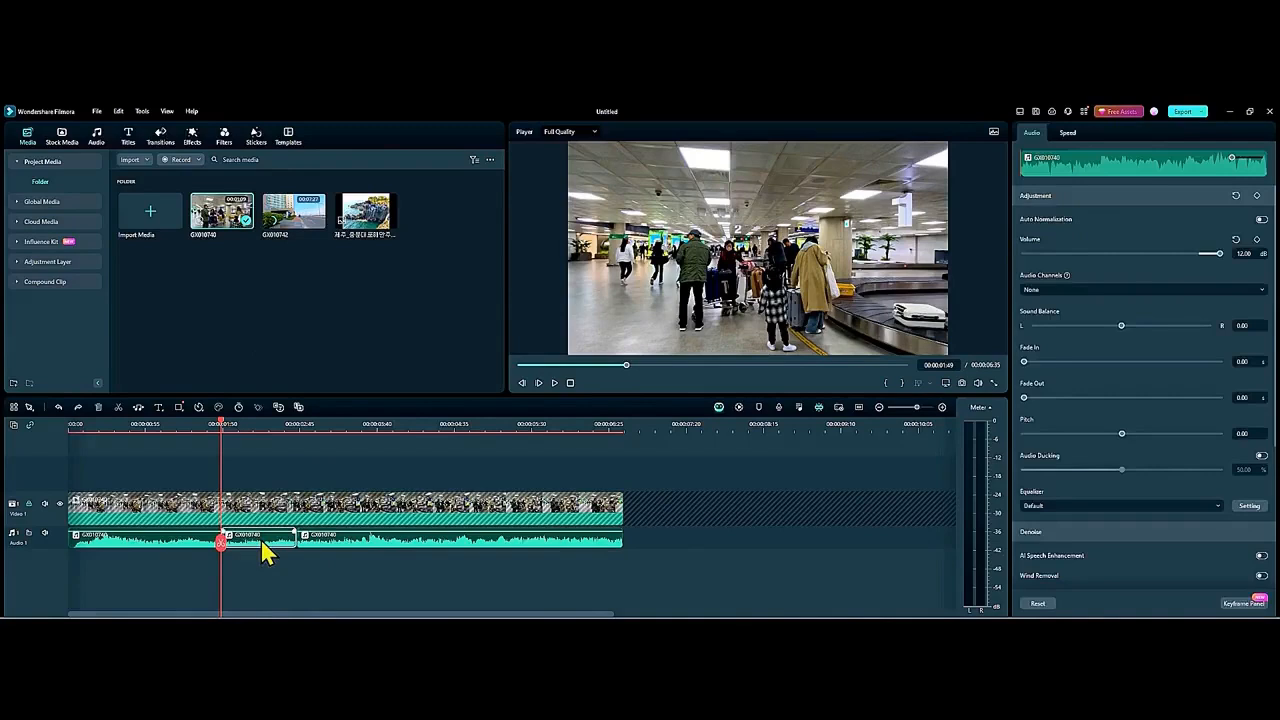
key(ctrl+shift+m)
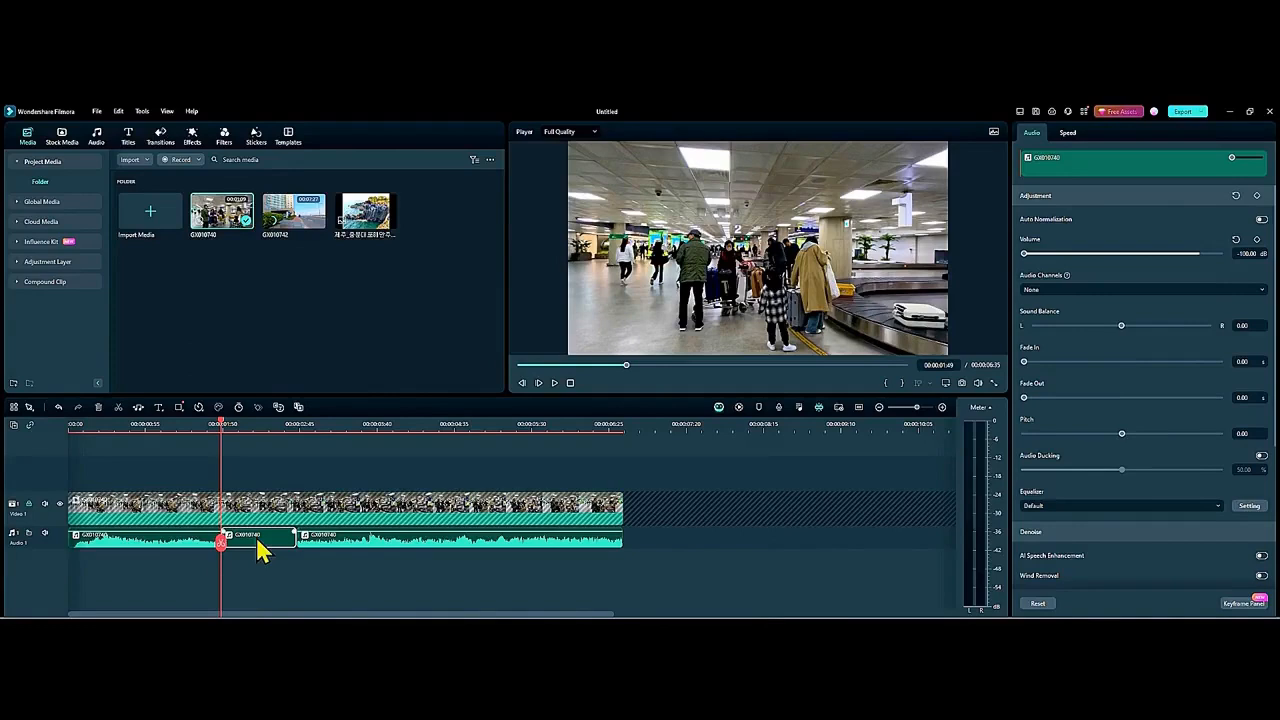
Step: Ripple-delete the muted audio segment, move the last segment back to align with the video's end, and undo both changes
key(shift+Delete)
click(352, 557)
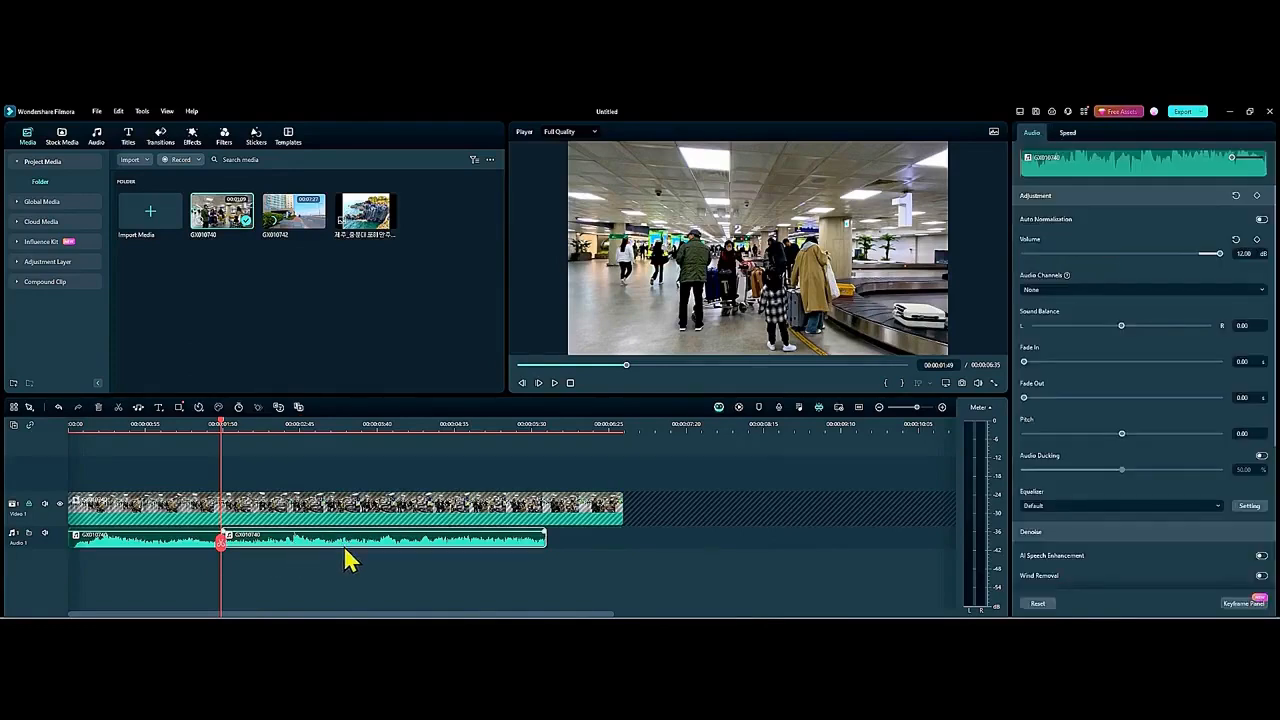
drag(268, 540, 346, 541)
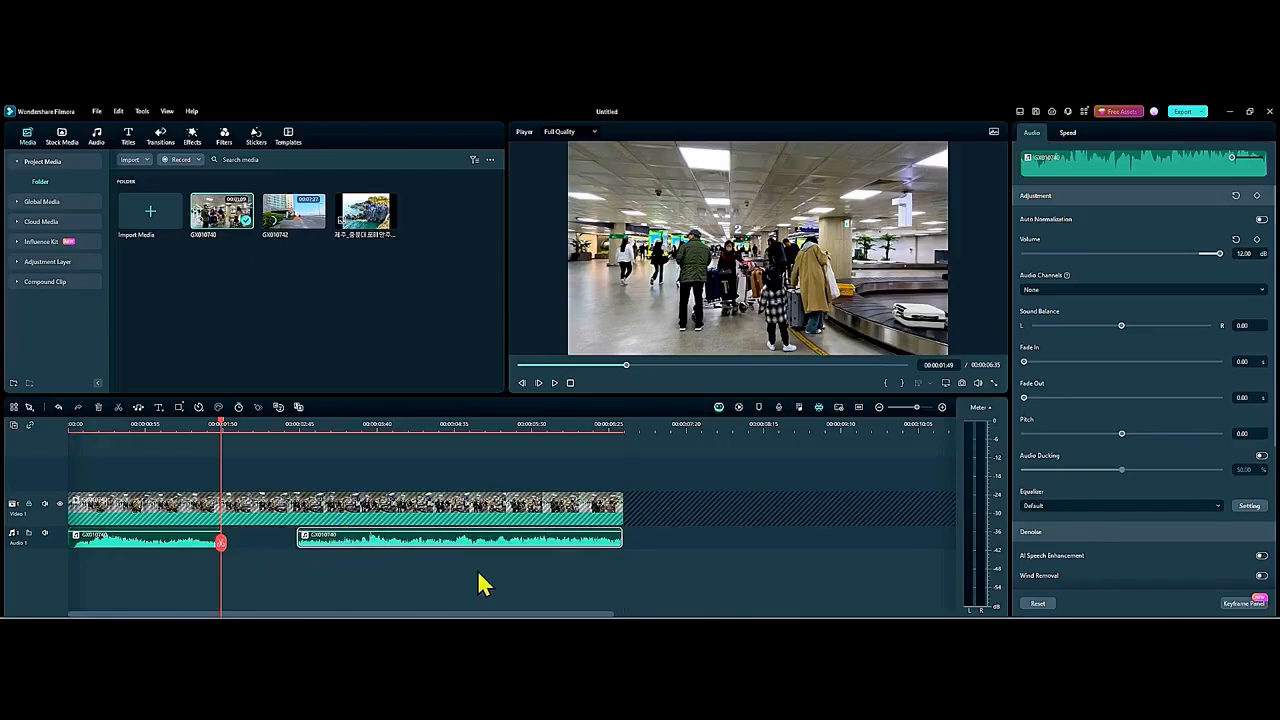
key(ctrl+z)
key(ctrl+y)
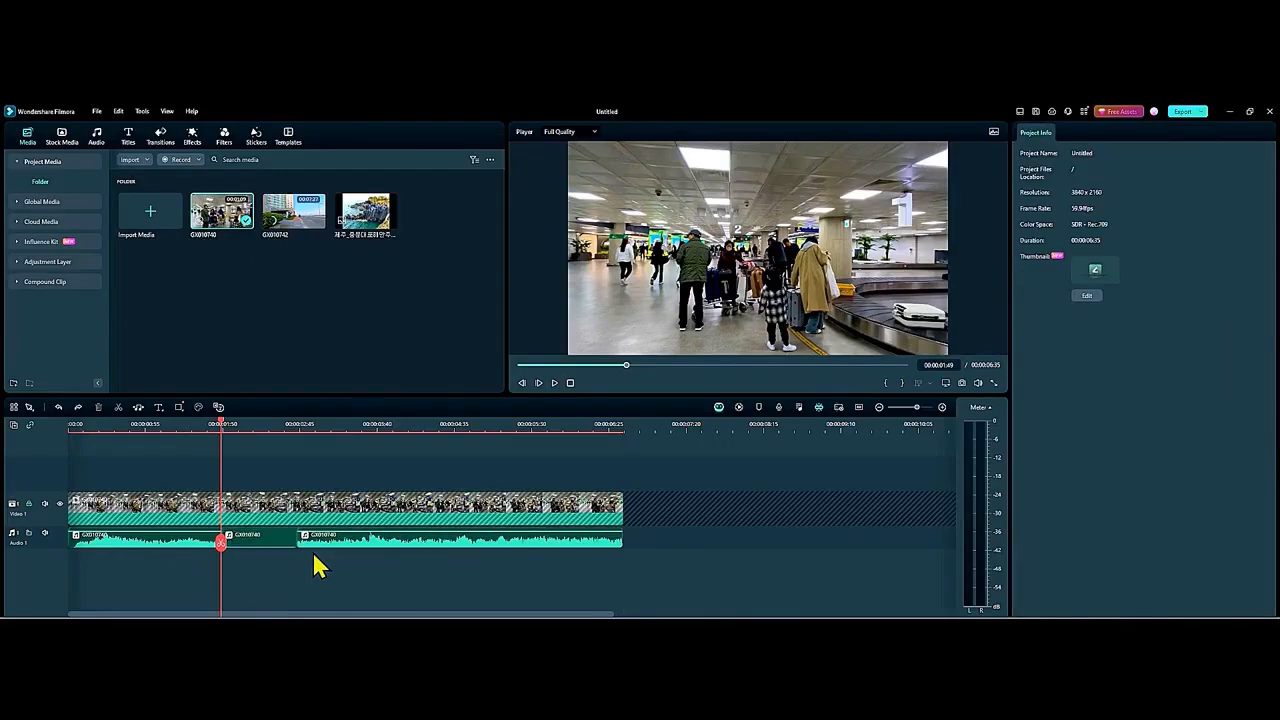
drag(265, 547, 269, 563)
right_click(264, 544)
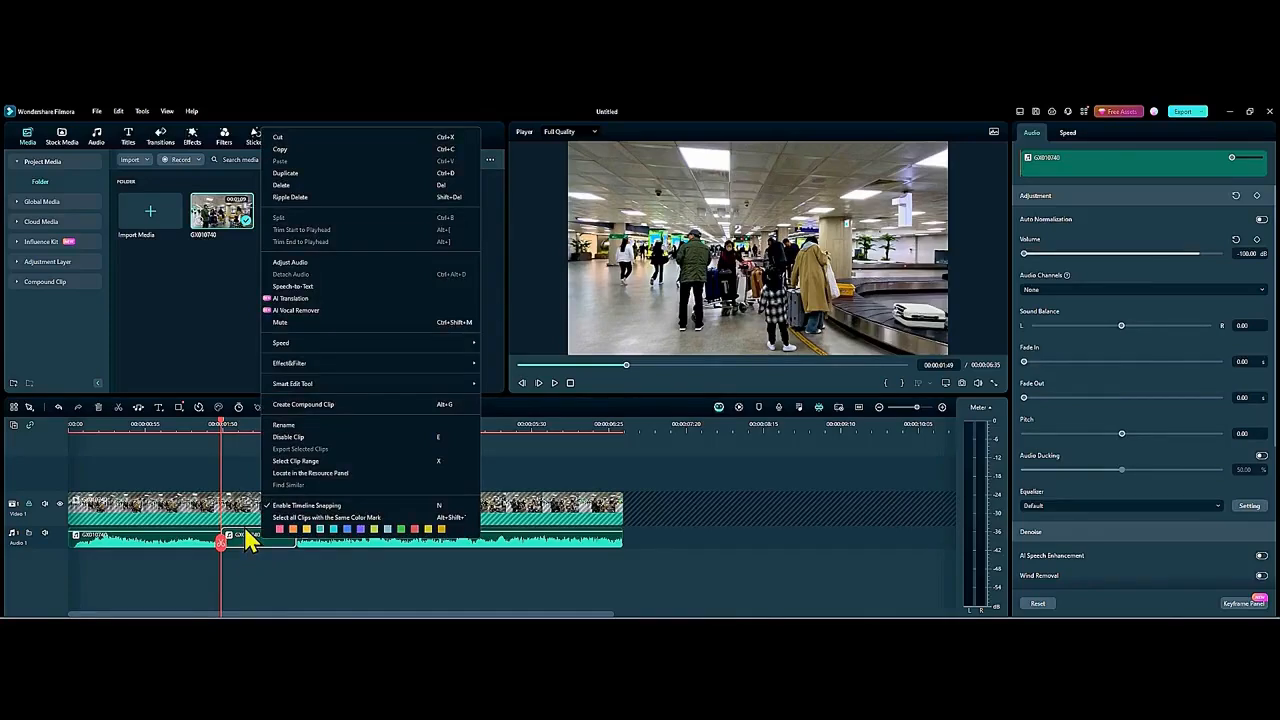
click(245, 529)
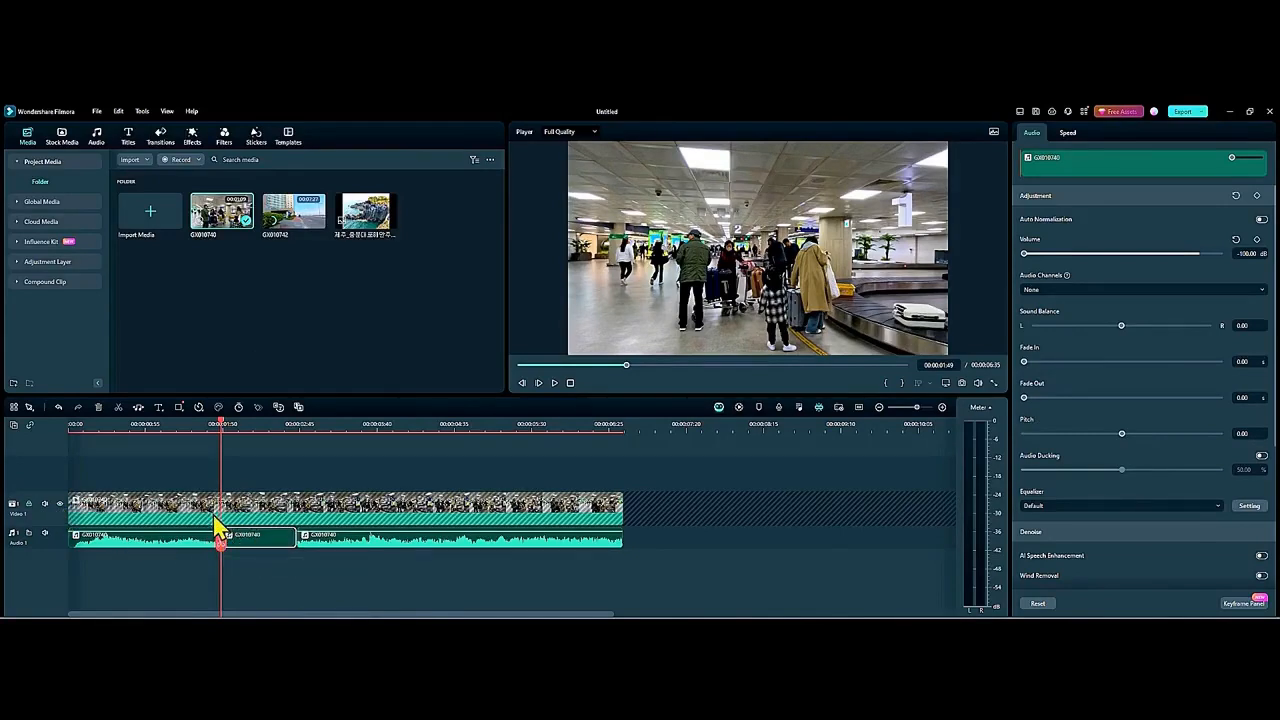
Step: Unlock the Video 1 track
click(29, 504)
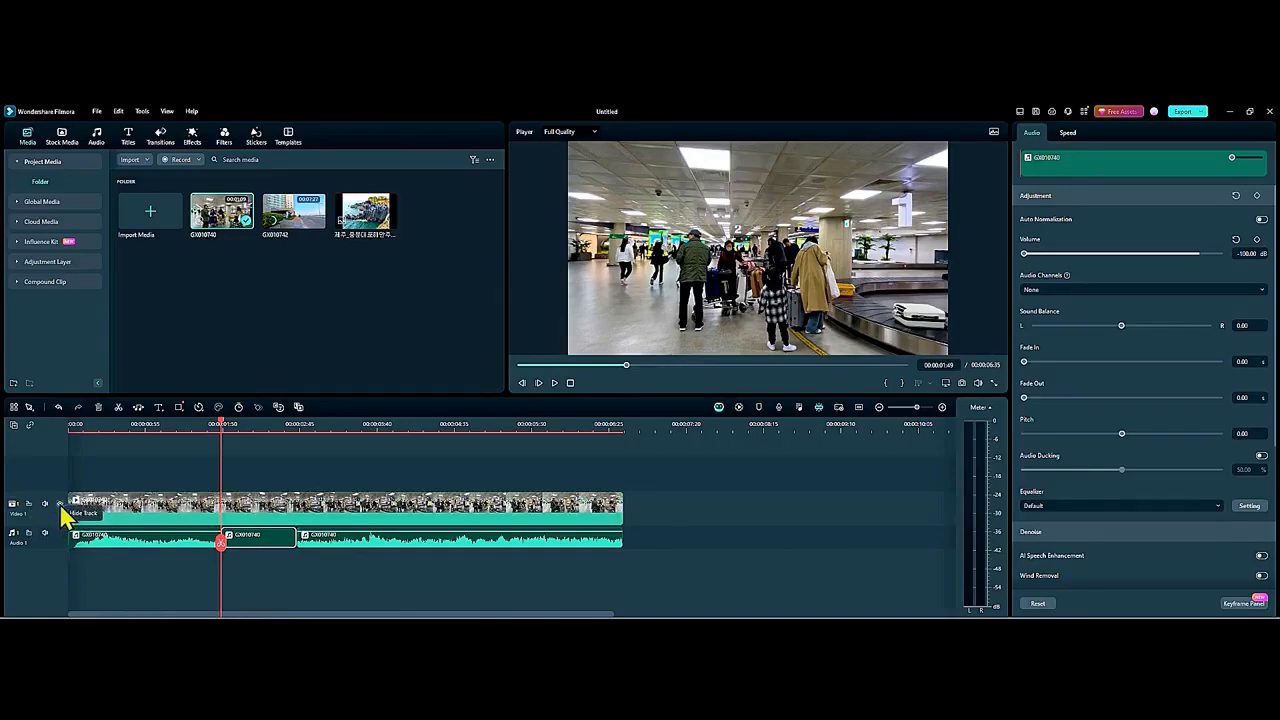
Step: Hide the Video 1 track and add a second video track above it
click(59, 504)
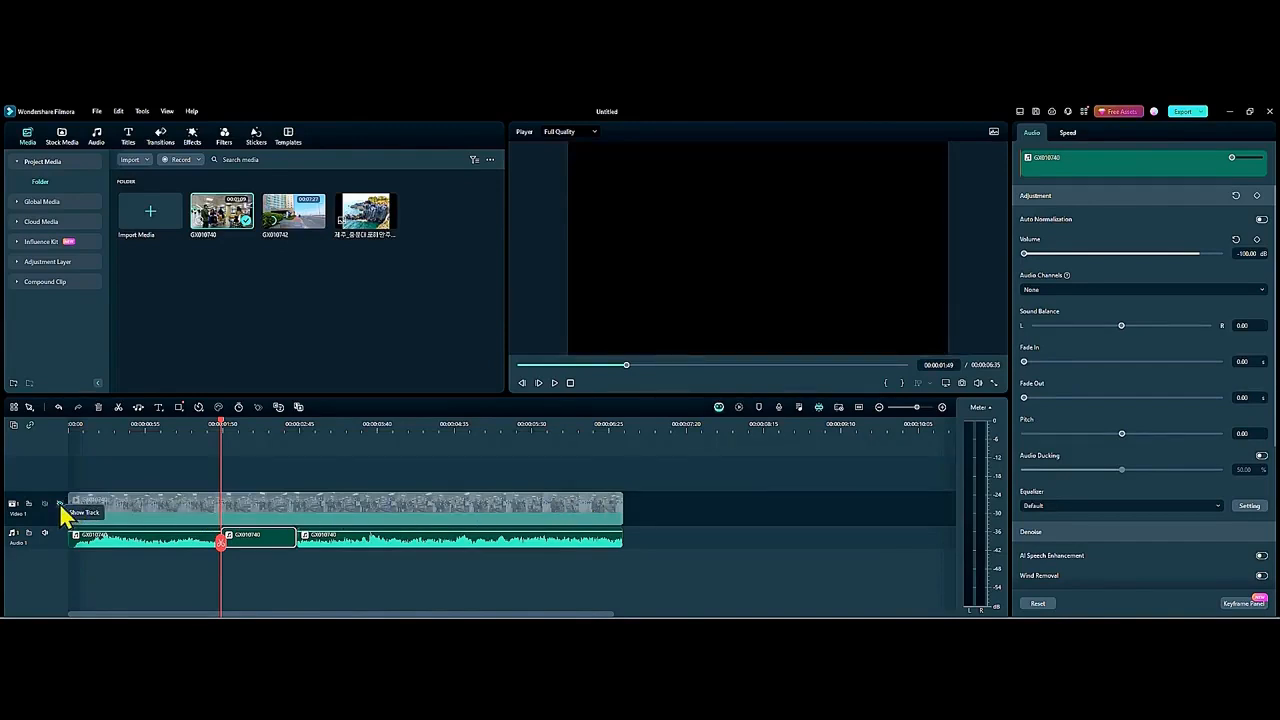
drag(271, 223, 336, 514)
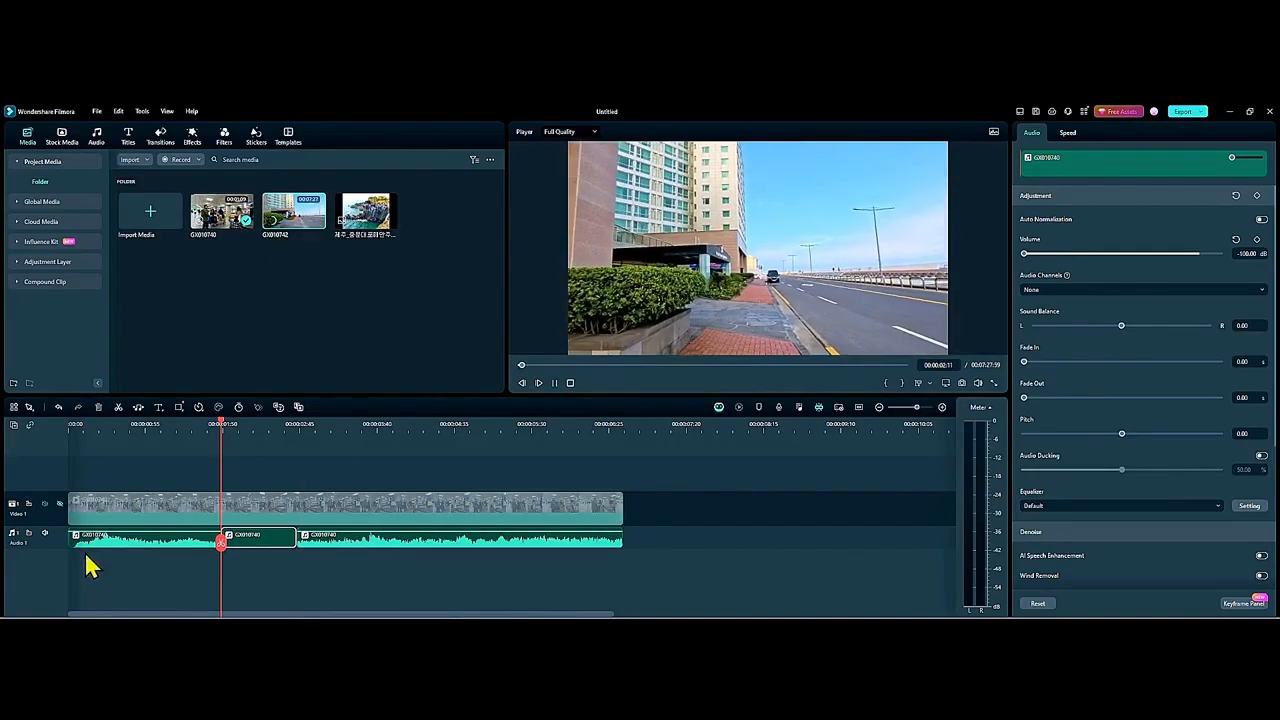
right_click(40, 563)
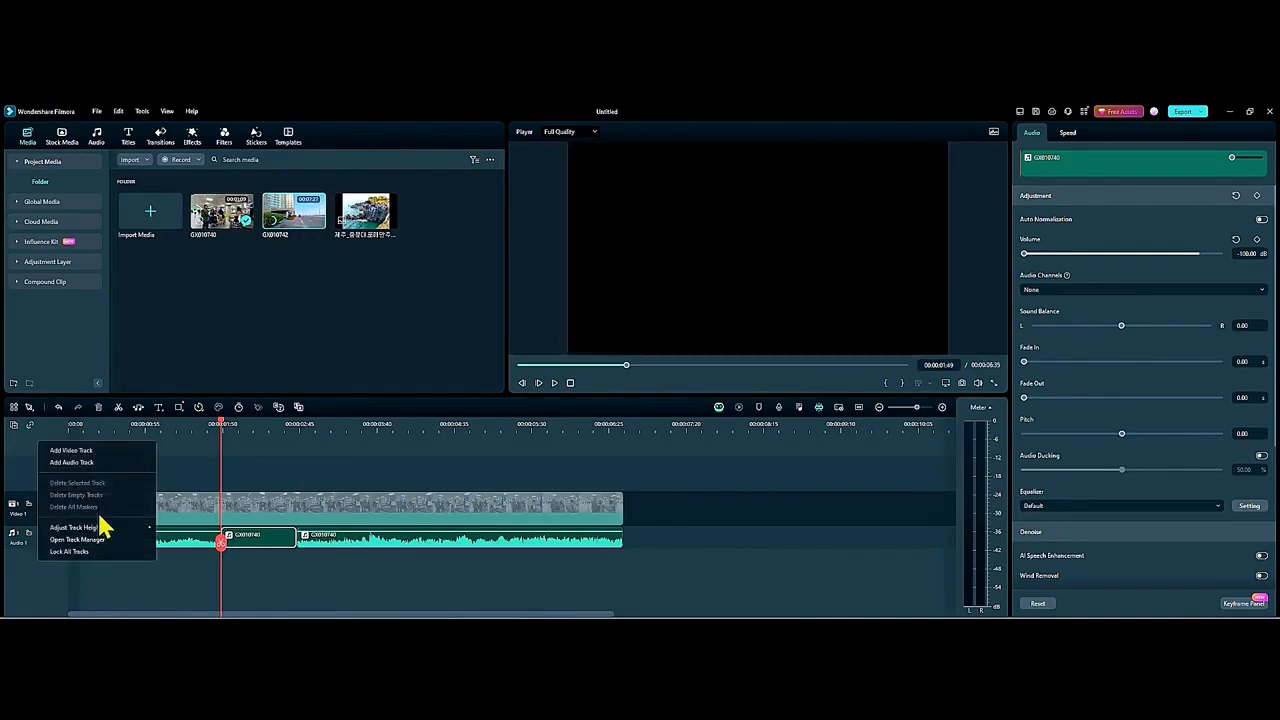
click(76, 451)
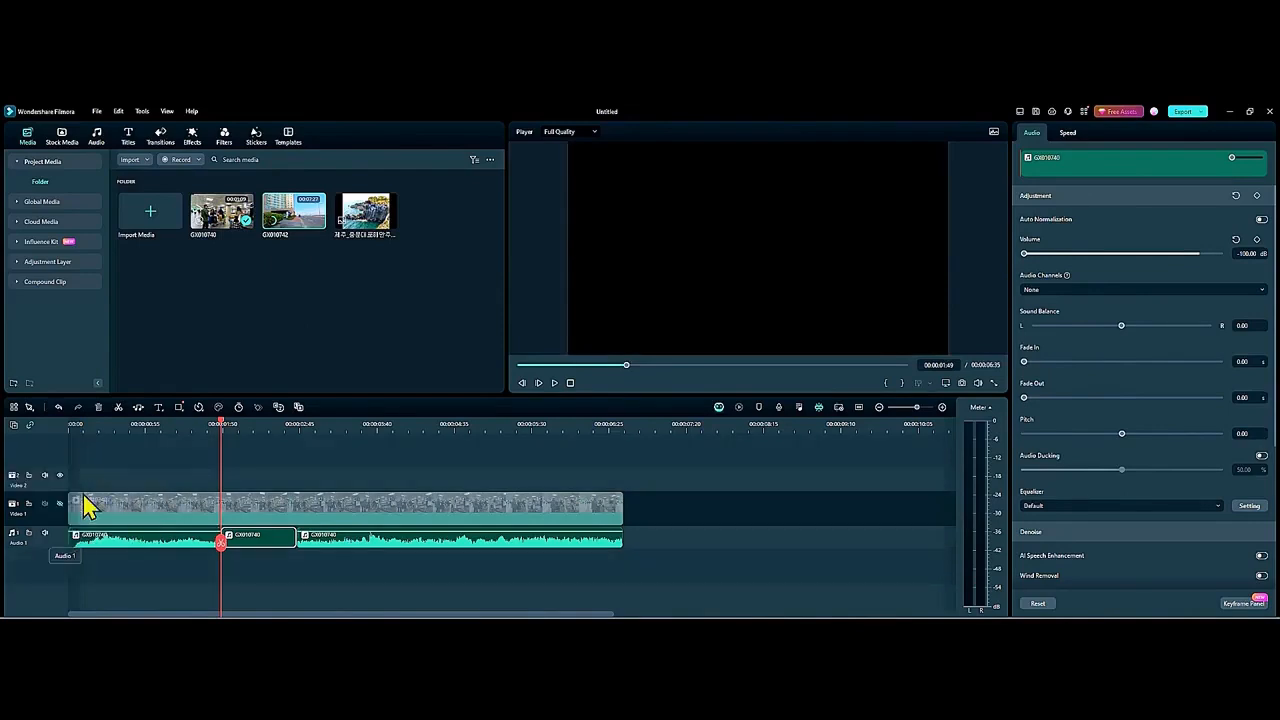
Step: Place the GX010742 clip on Video 2 starting at the first audio cut, and show the Video 1 track again
drag(300, 215, 226, 478)
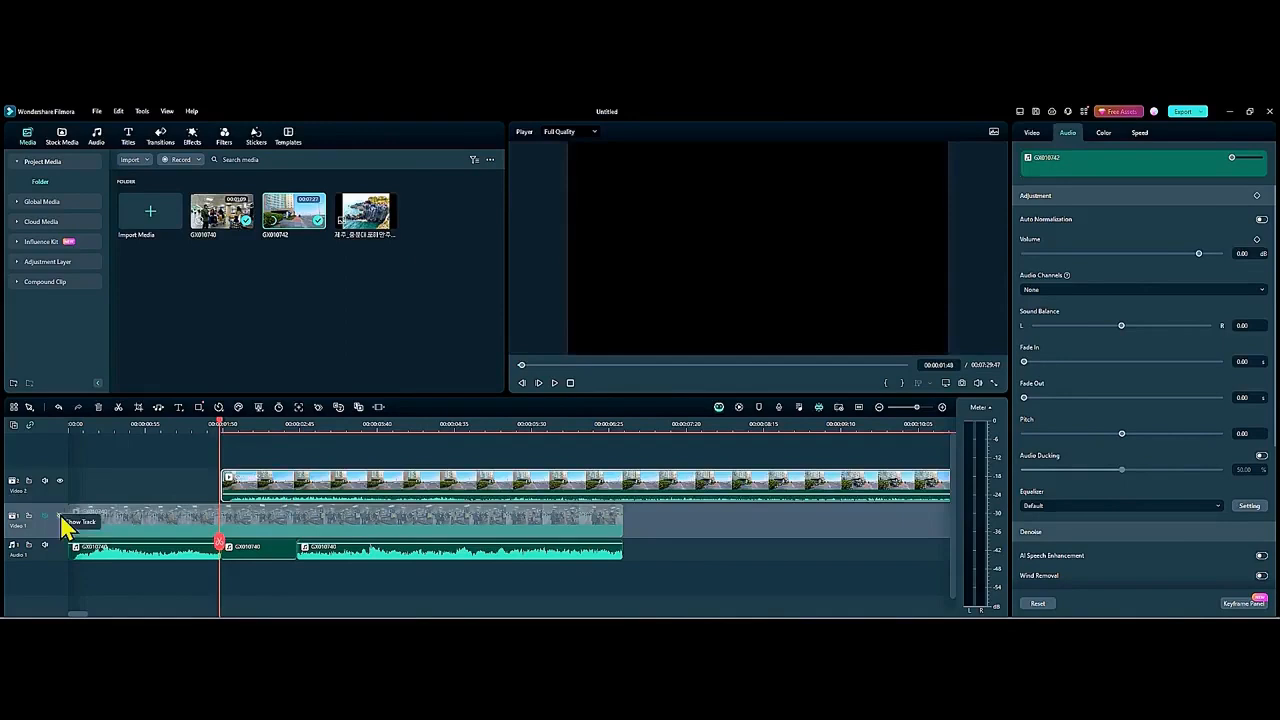
click(60, 517)
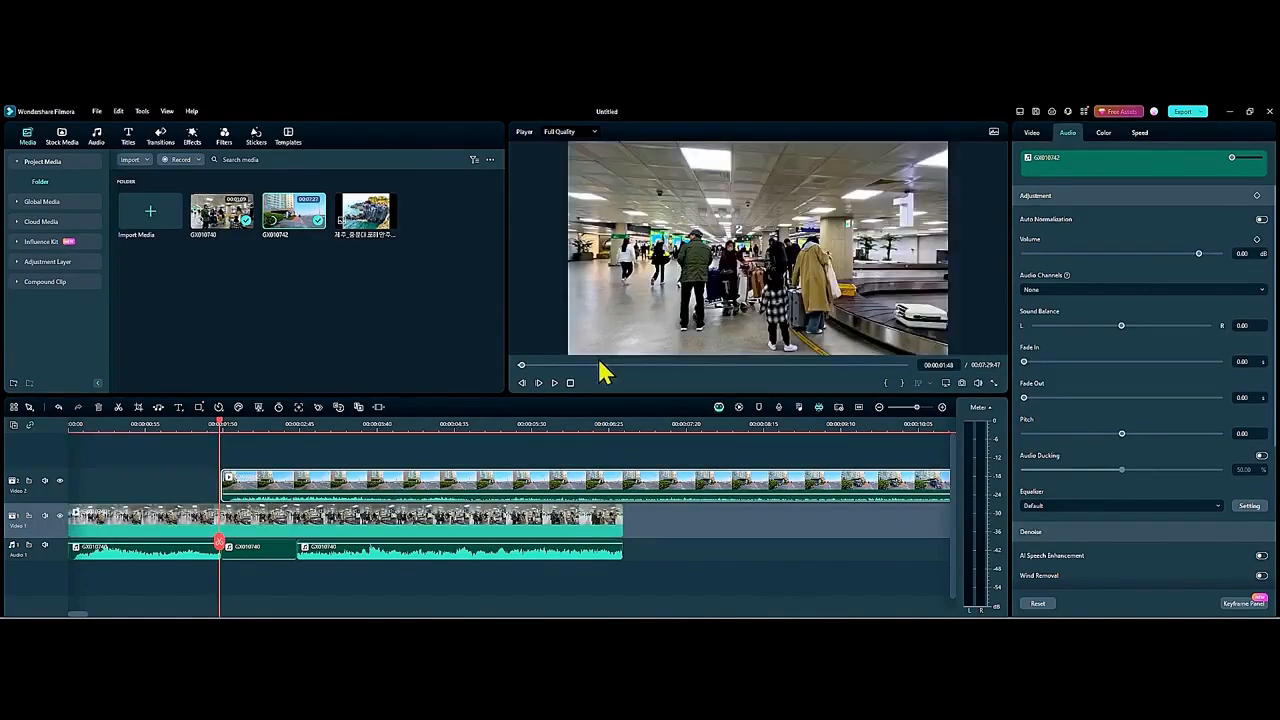
Step: Play the timeline across the start of the Video 2 clip and return the playhead to just before it
click(555, 382)
key(space)
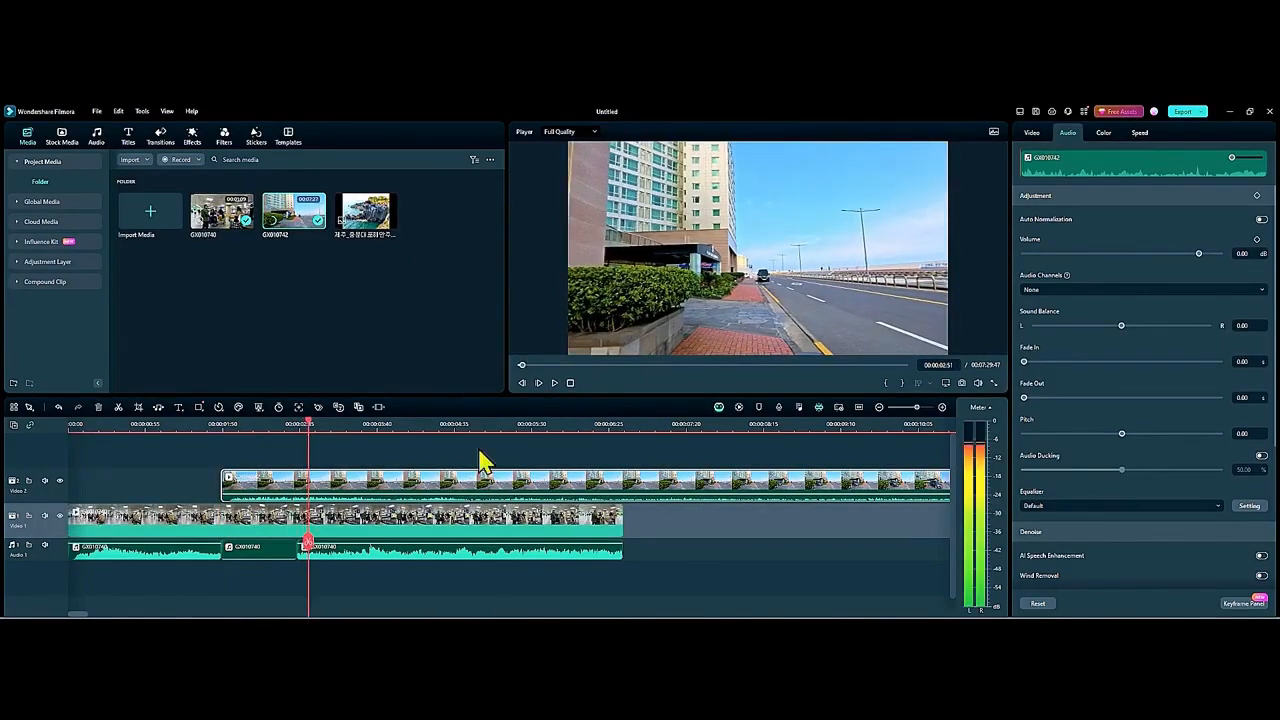
drag(310, 550, 206, 543)
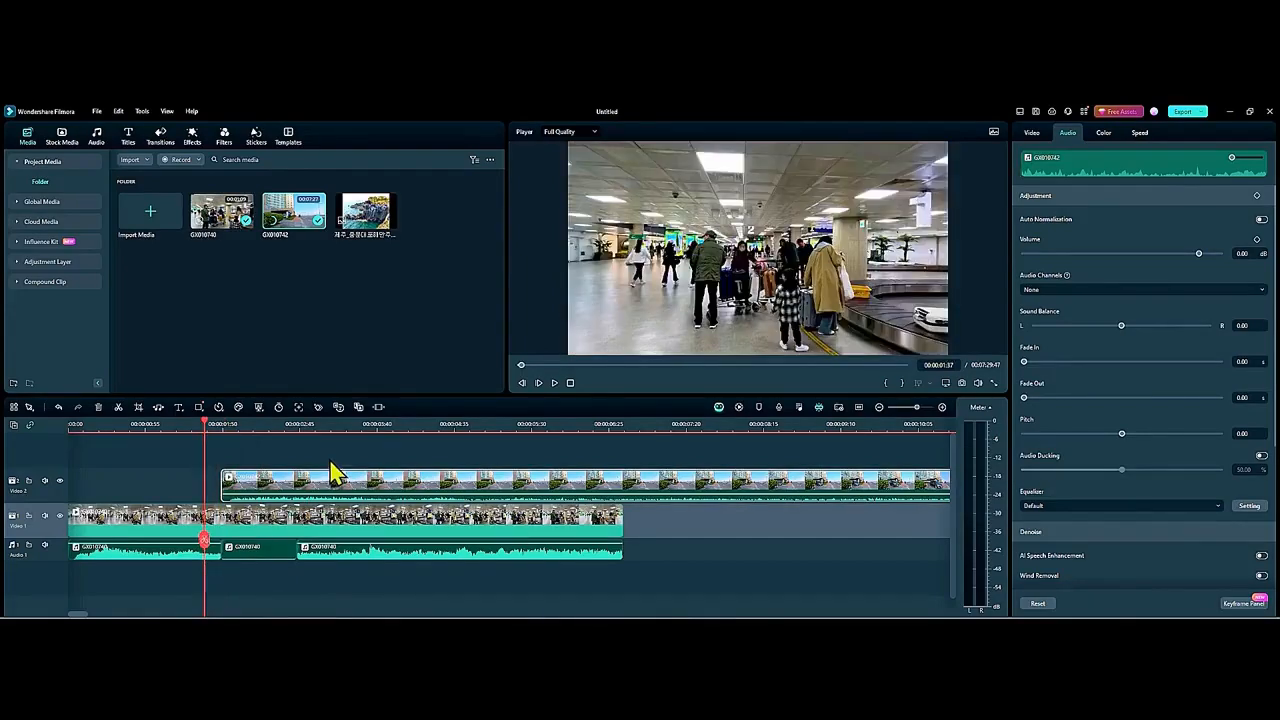
Step: Split the Video 1 and Audio 1 clips just before the Video 2 clip, undo the split, and play through the overlap
click(205, 542)
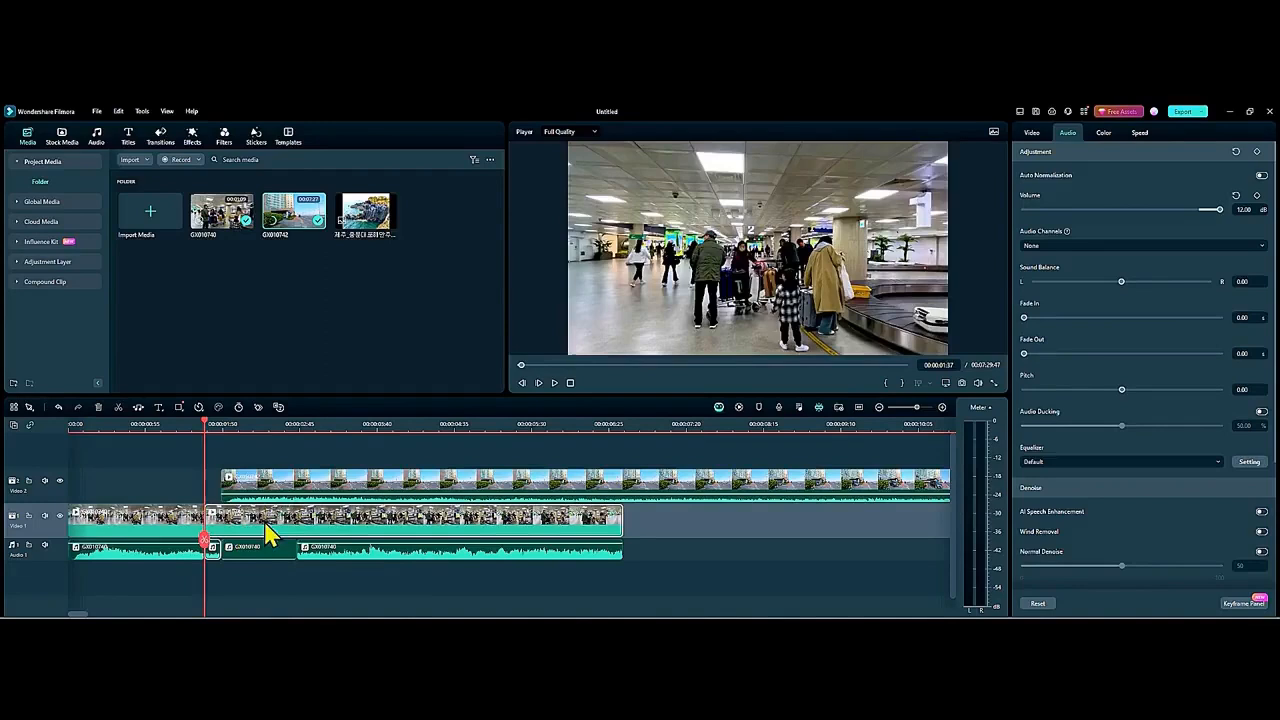
key(ctrl+z)
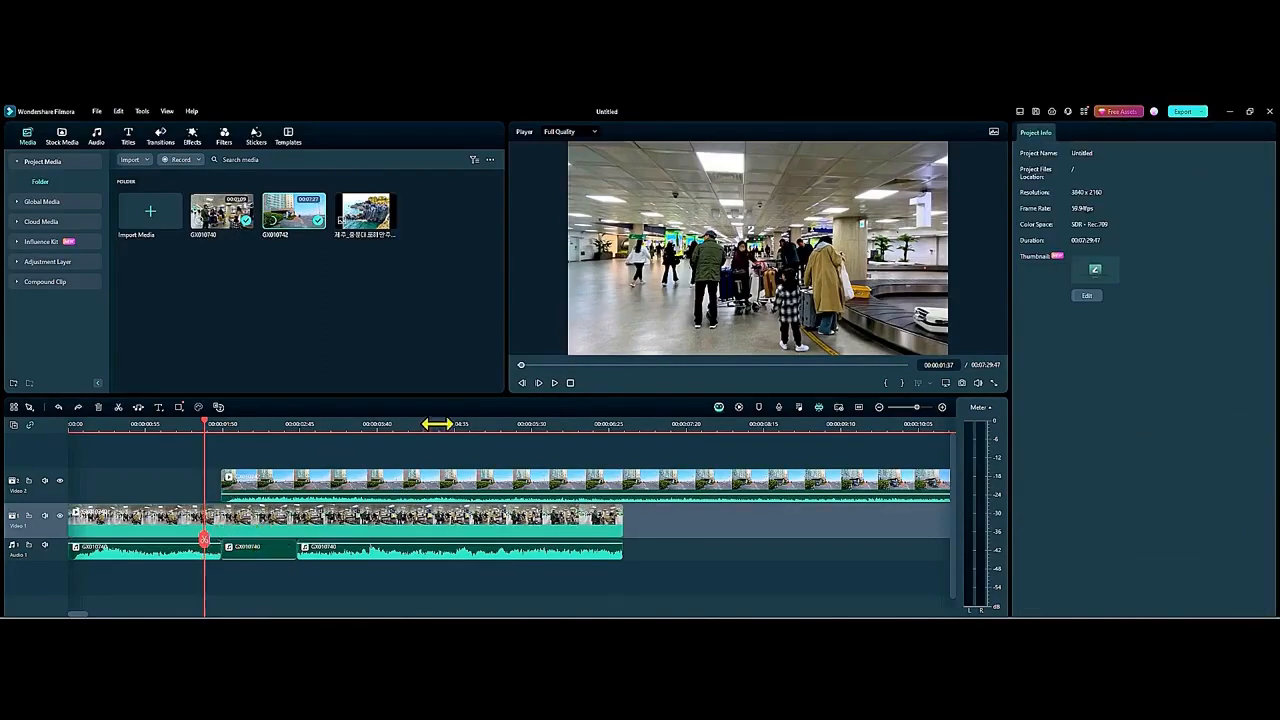
click(554, 383)
click(556, 384)
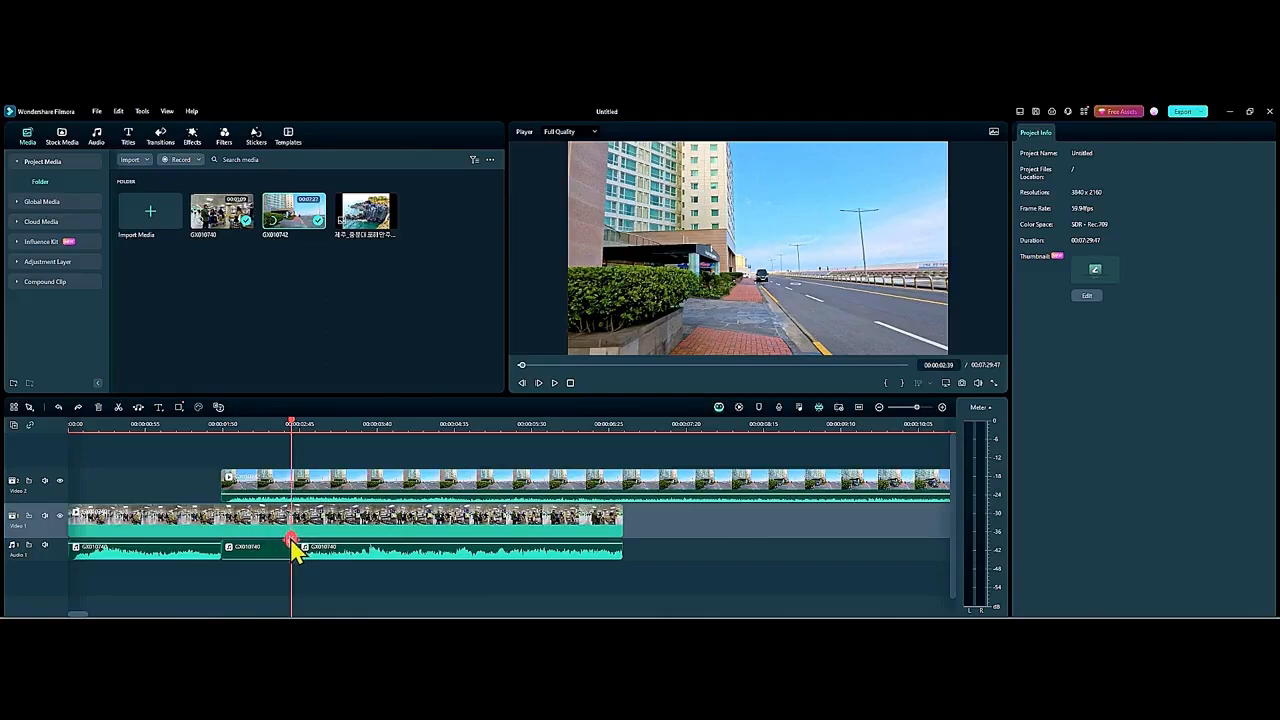
Step: Remove the end of the Video 2 clip beyond about 00:00:07:14 and move the clip to start at 00:00:02:25
drag(296, 548, 271, 508)
click(735, 503)
key(Delete)
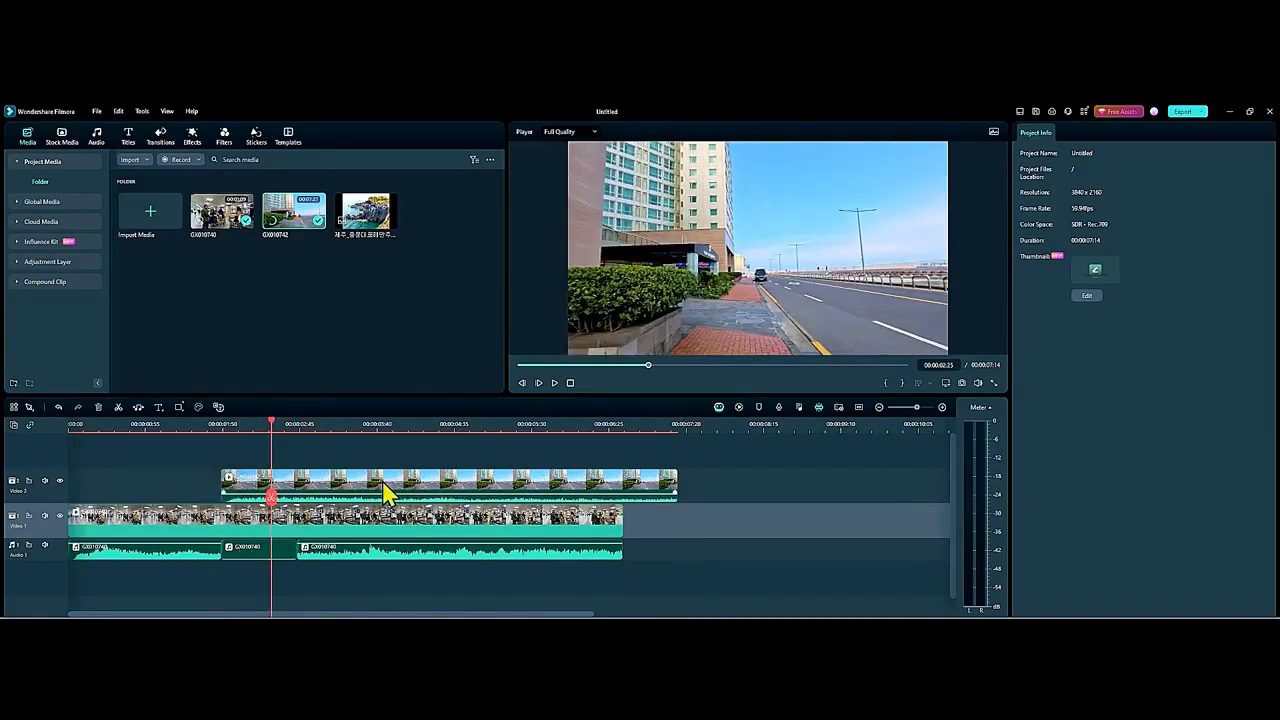
drag(386, 491, 438, 483)
Step: Play the timeline from before the Video 2 clip, and replay the passage with the Video 2 track hidden
mouse_move(272, 505)
mouse_down()
mouse_move(237, 505)
mouse_move(248, 505)
mouse_up()
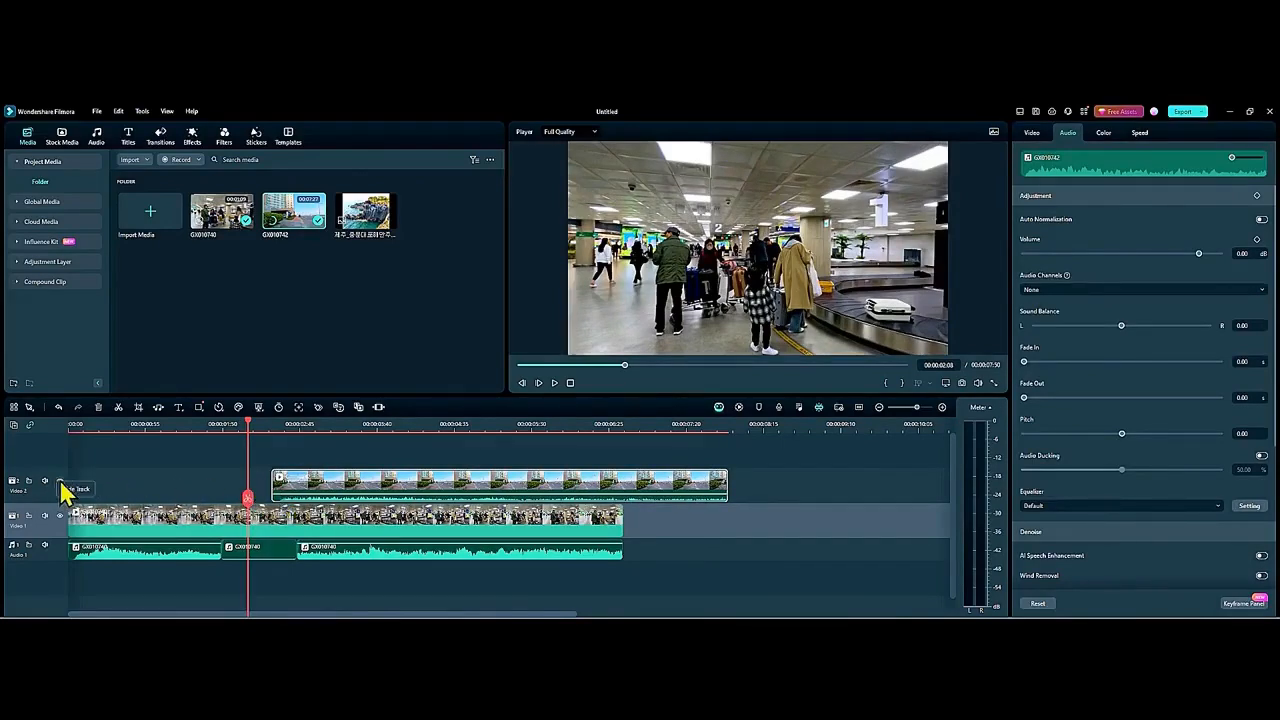
click(556, 383)
click(555, 382)
drag(337, 515, 255, 514)
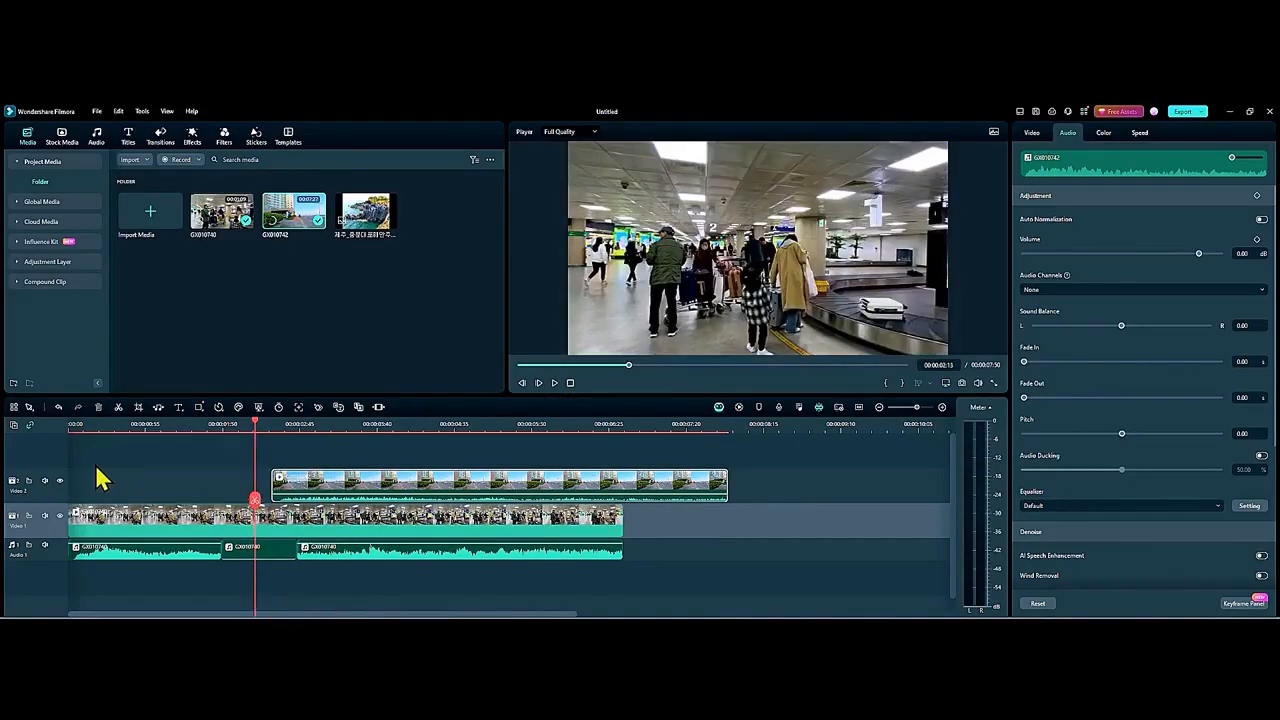
click(59, 482)
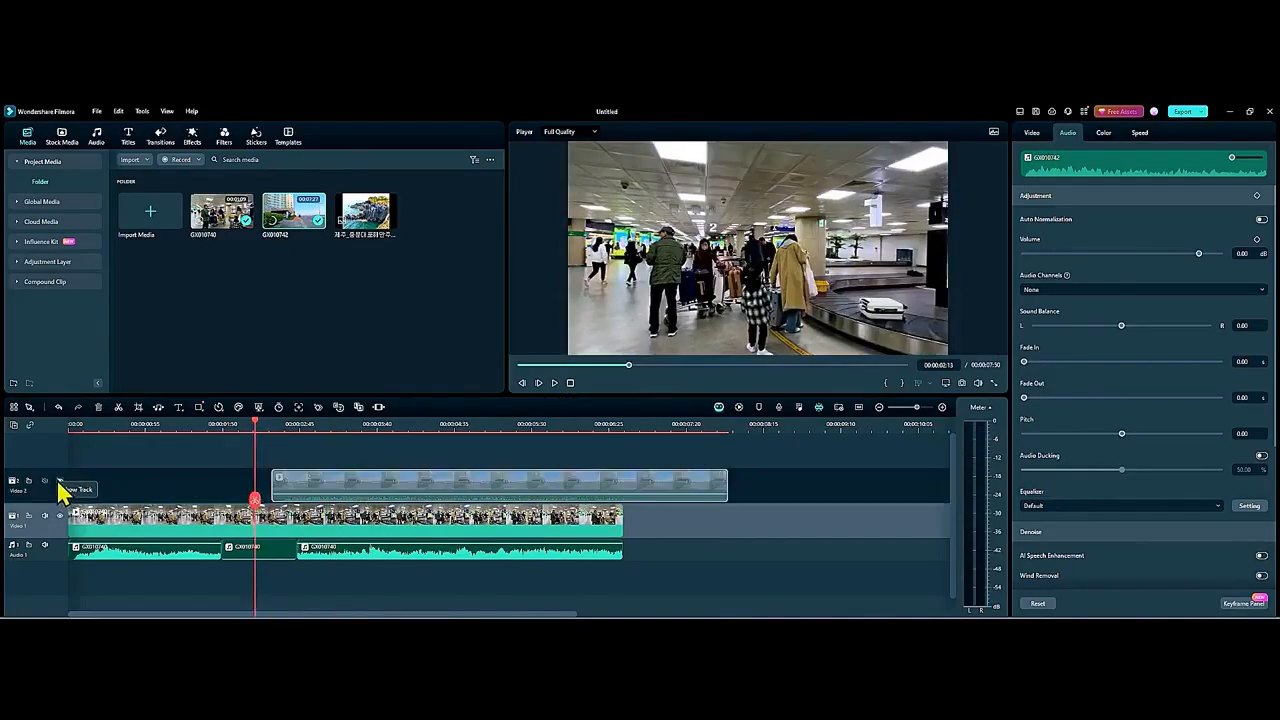
click(555, 384)
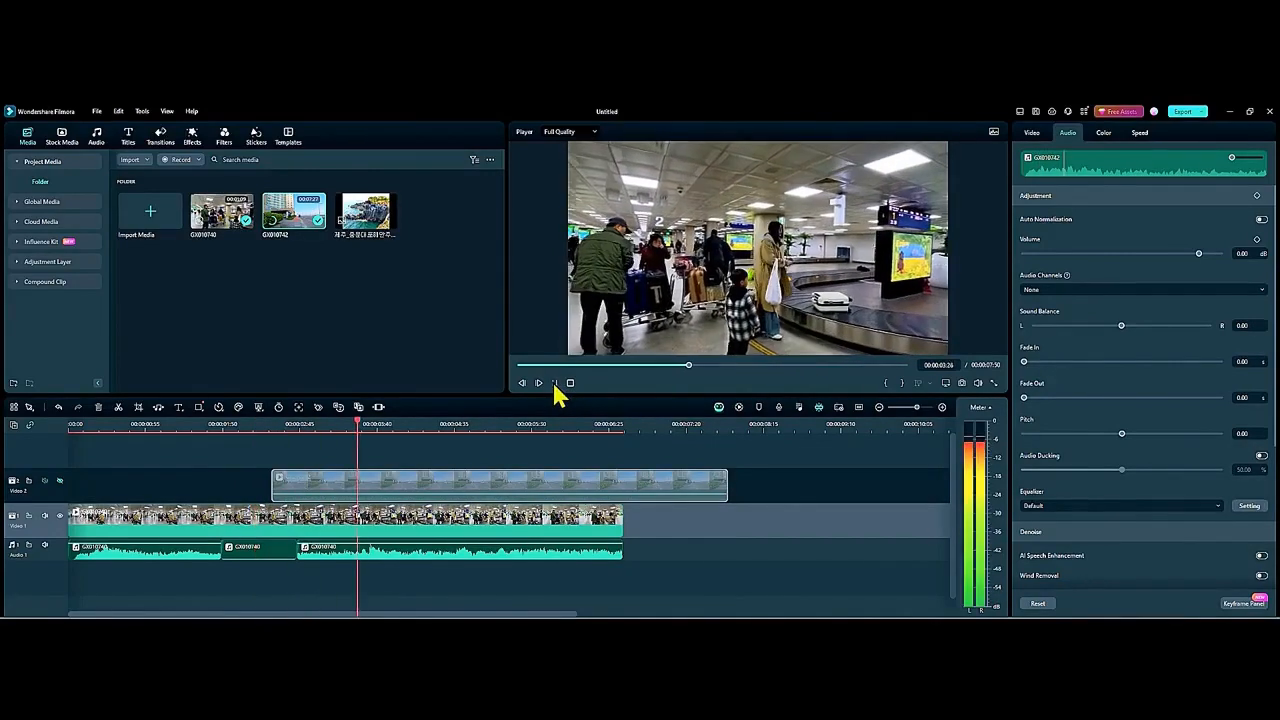
click(555, 384)
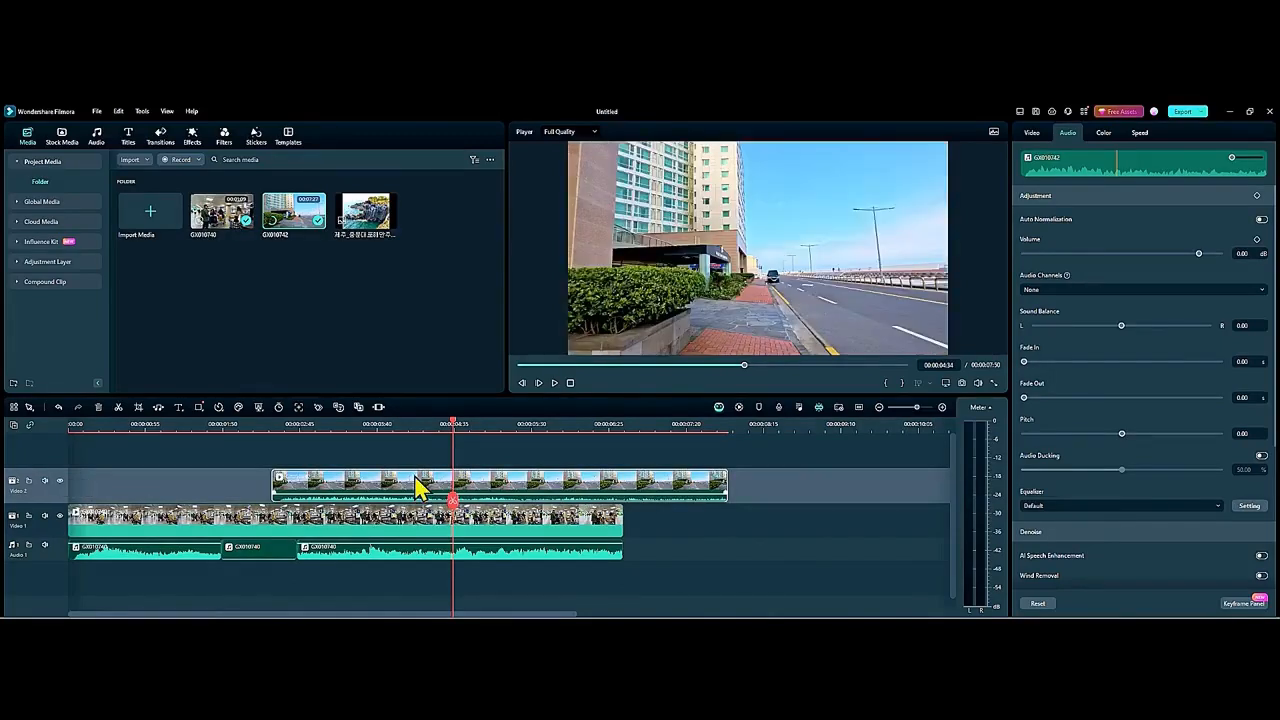
Step: Move the GX010742 clip from Video 2 to Video 1 directly after the first clip, and select the first clip
drag(347, 489, 703, 522)
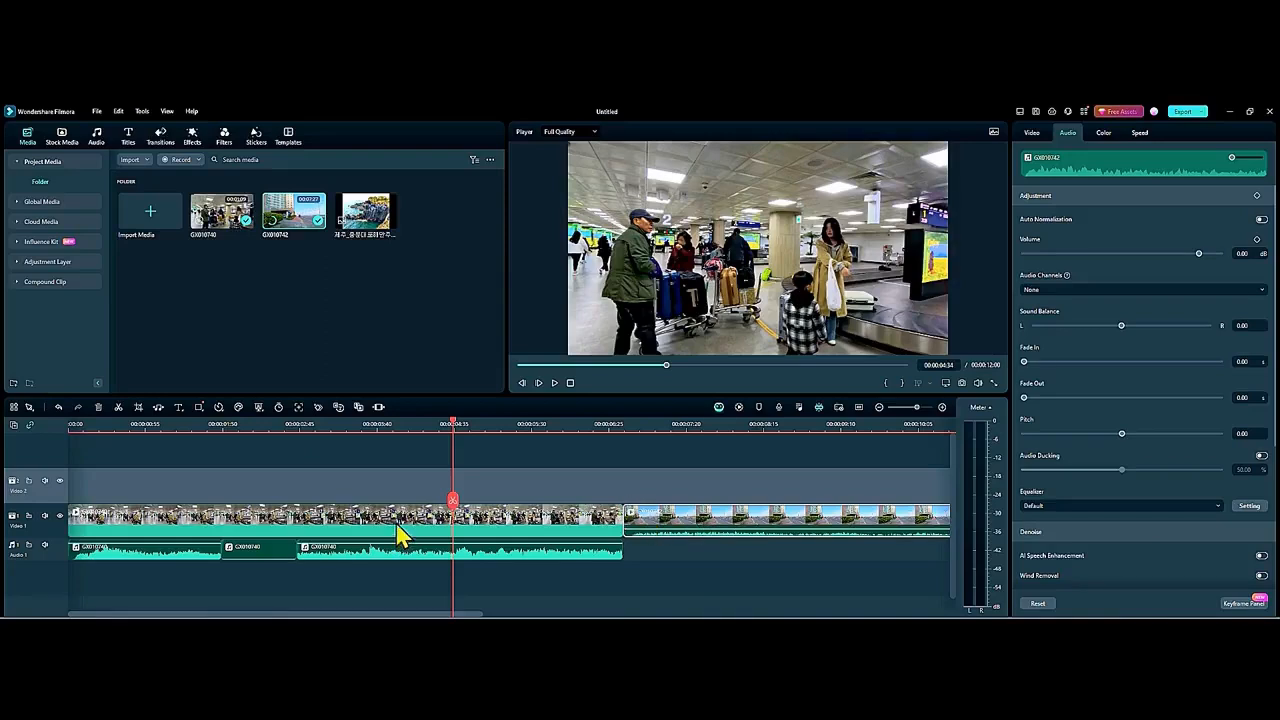
click(302, 516)
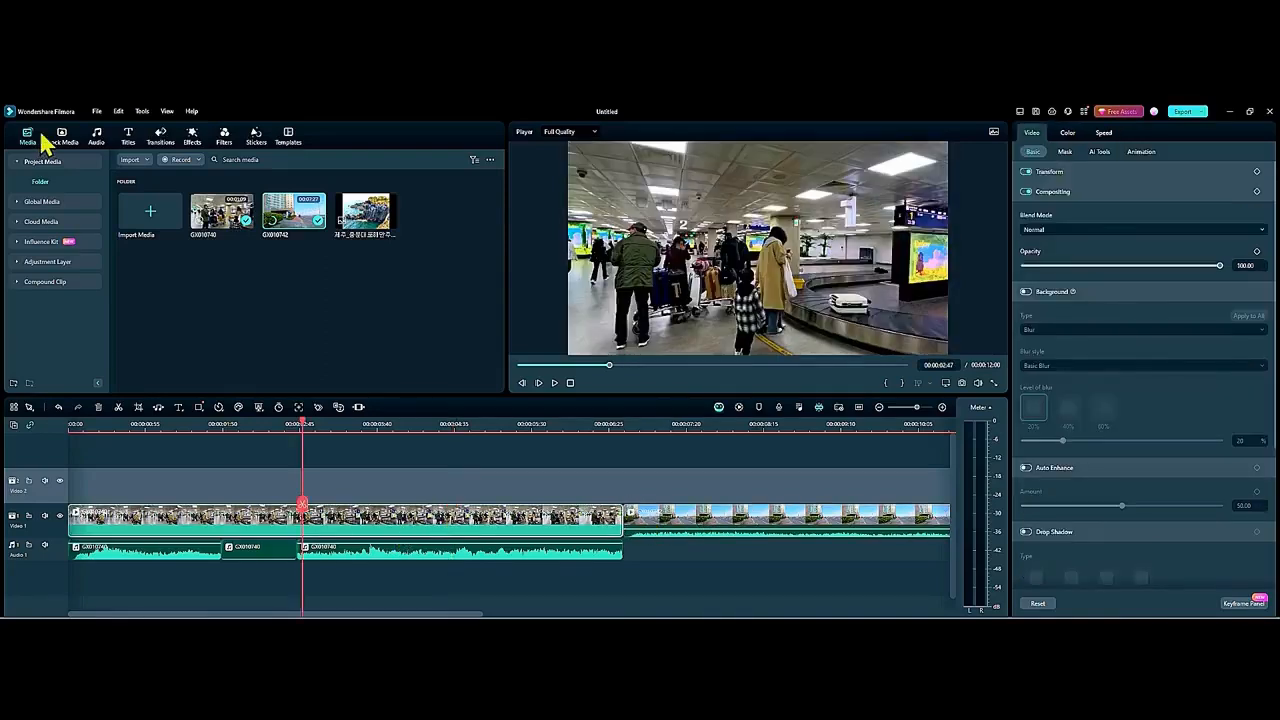
Step: Preview the trending music and add Piano Classical Time-AI music to Audio 1 after the last audio segment
click(97, 138)
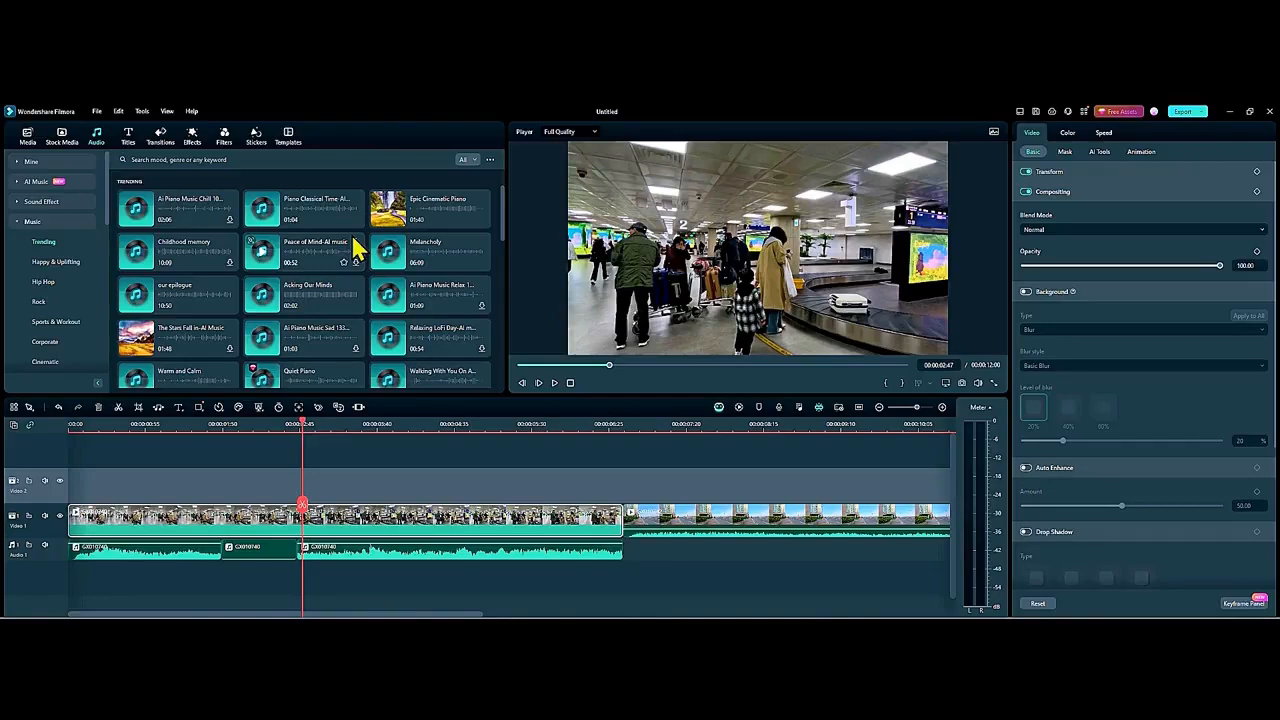
click(150, 215)
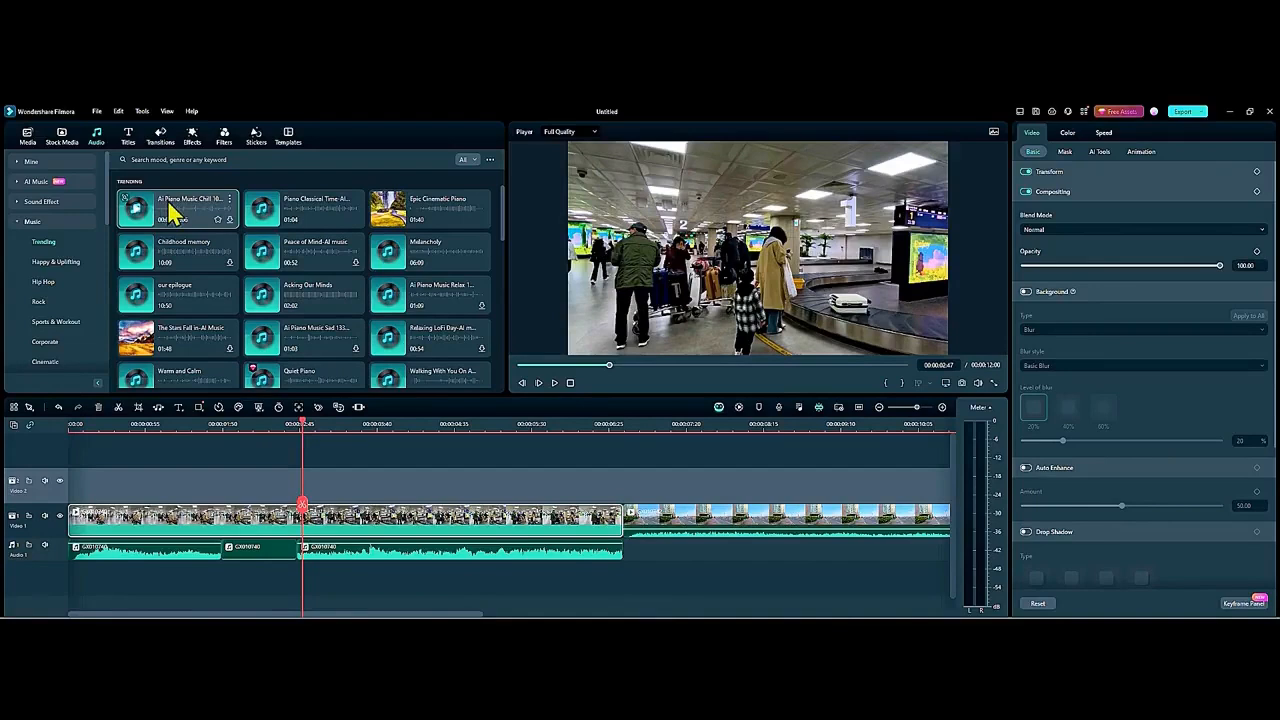
click(262, 210)
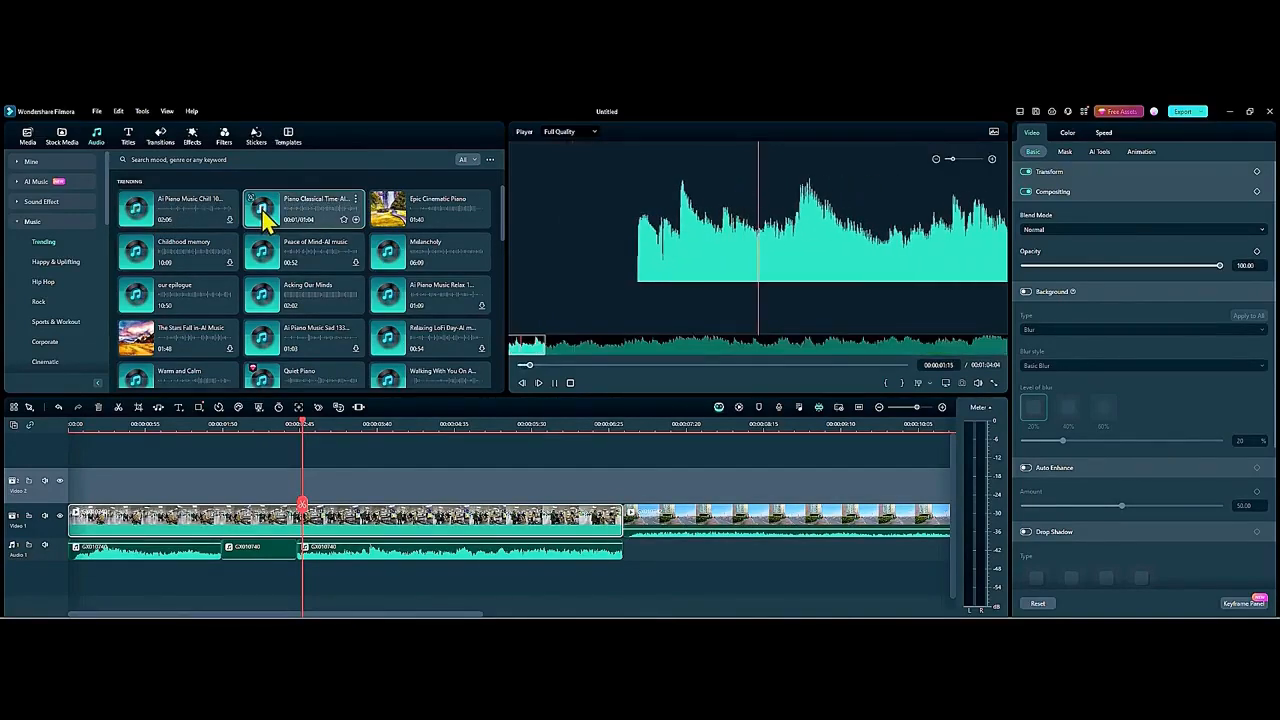
click(266, 214)
drag(293, 213, 639, 555)
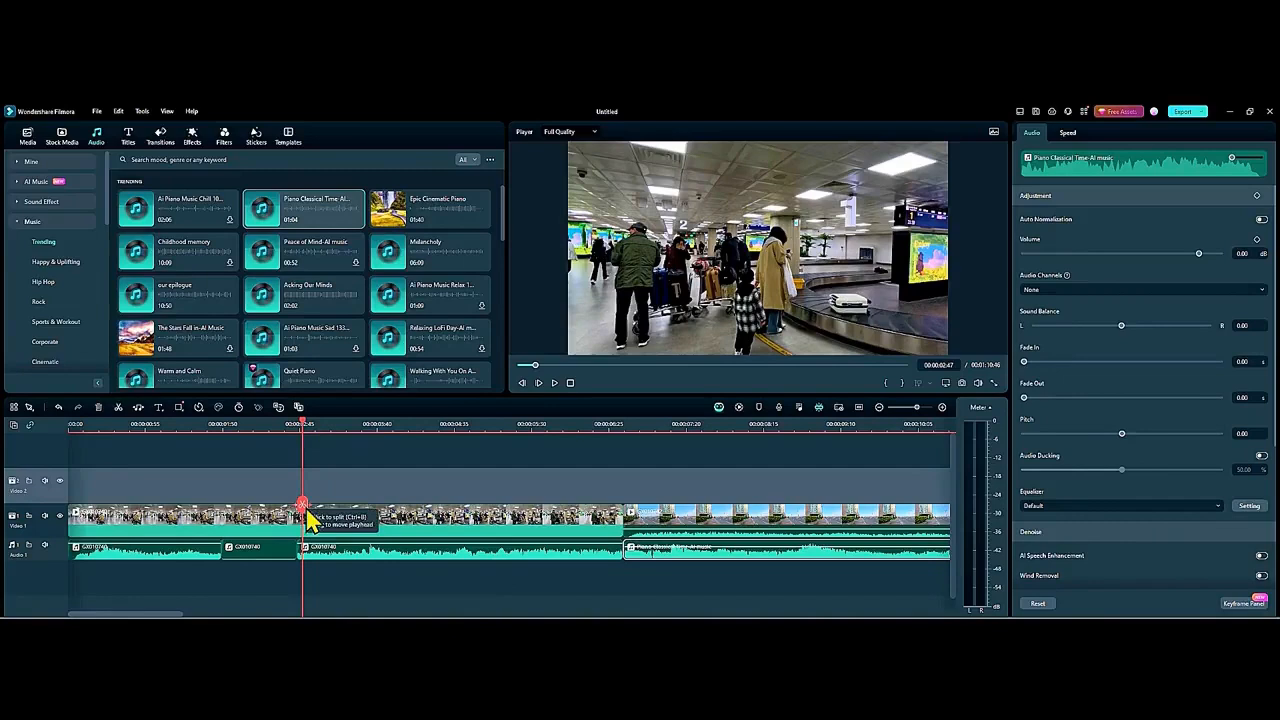
Step: Add the Aesthetic Letter Art title from the Valentine's Day 2024 pack to Video 2 over the first clip, dismissing the free-trial offer
click(128, 137)
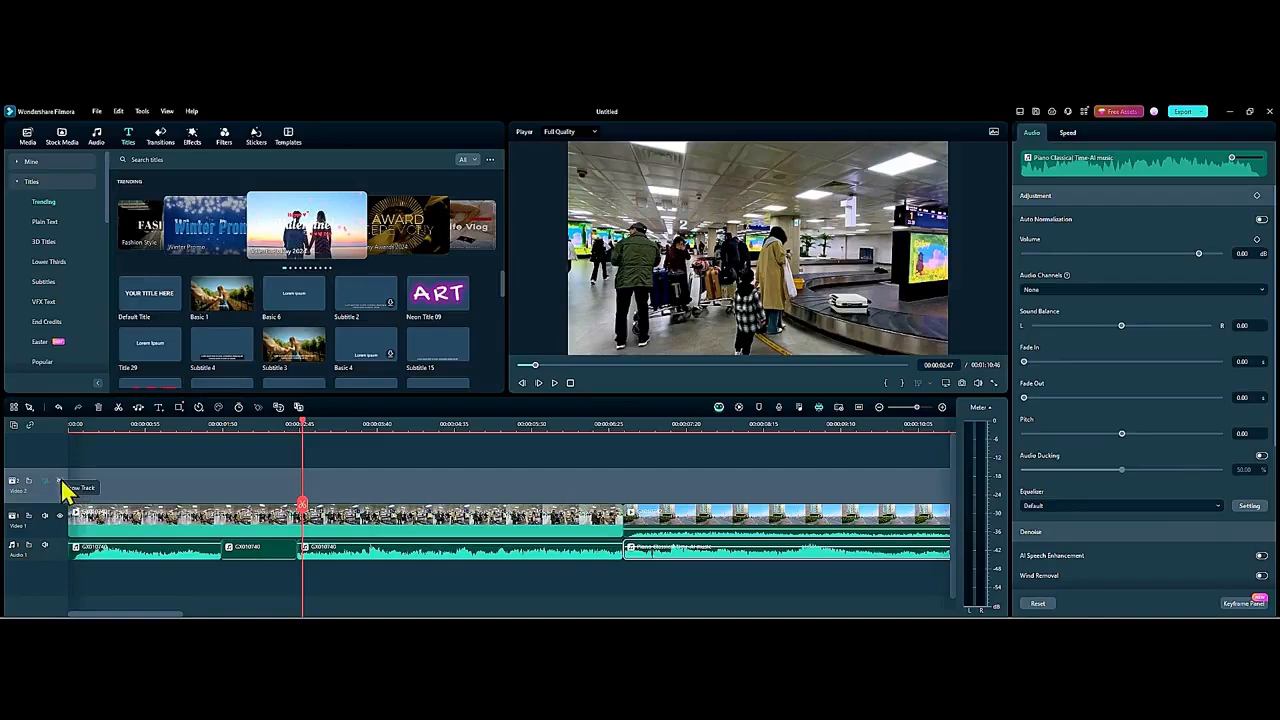
click(318, 228)
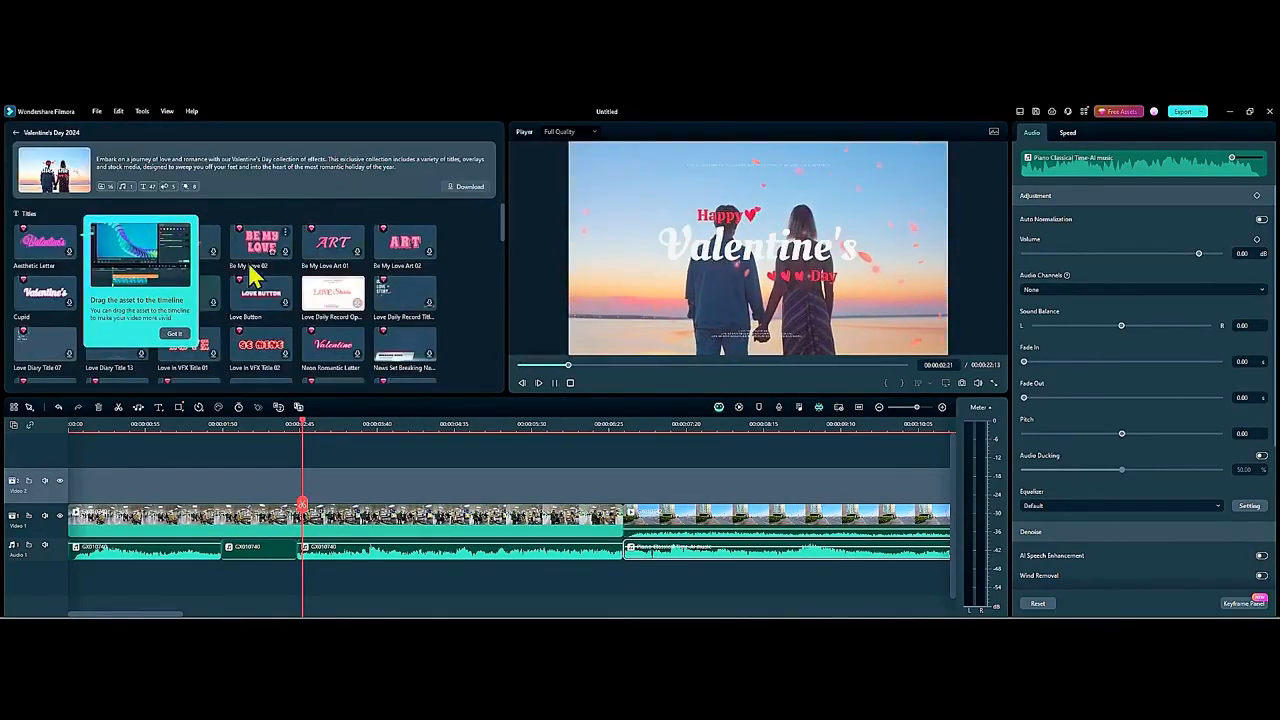
click(174, 333)
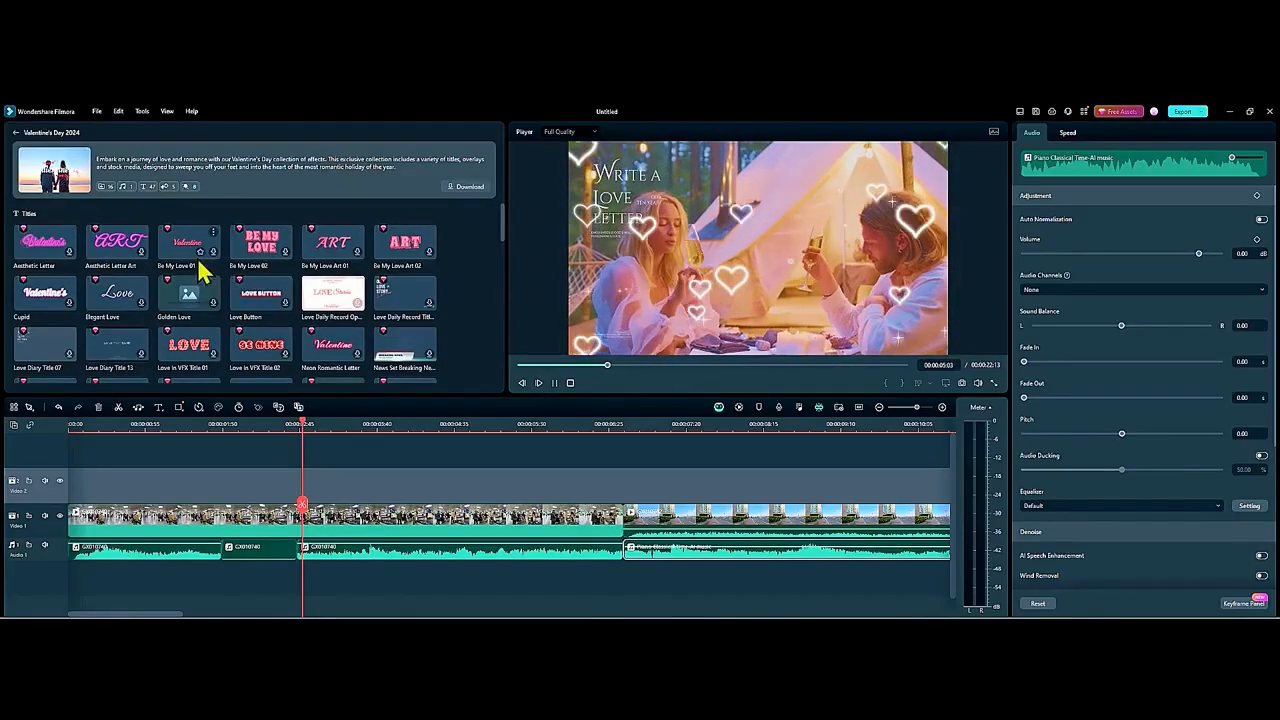
click(120, 249)
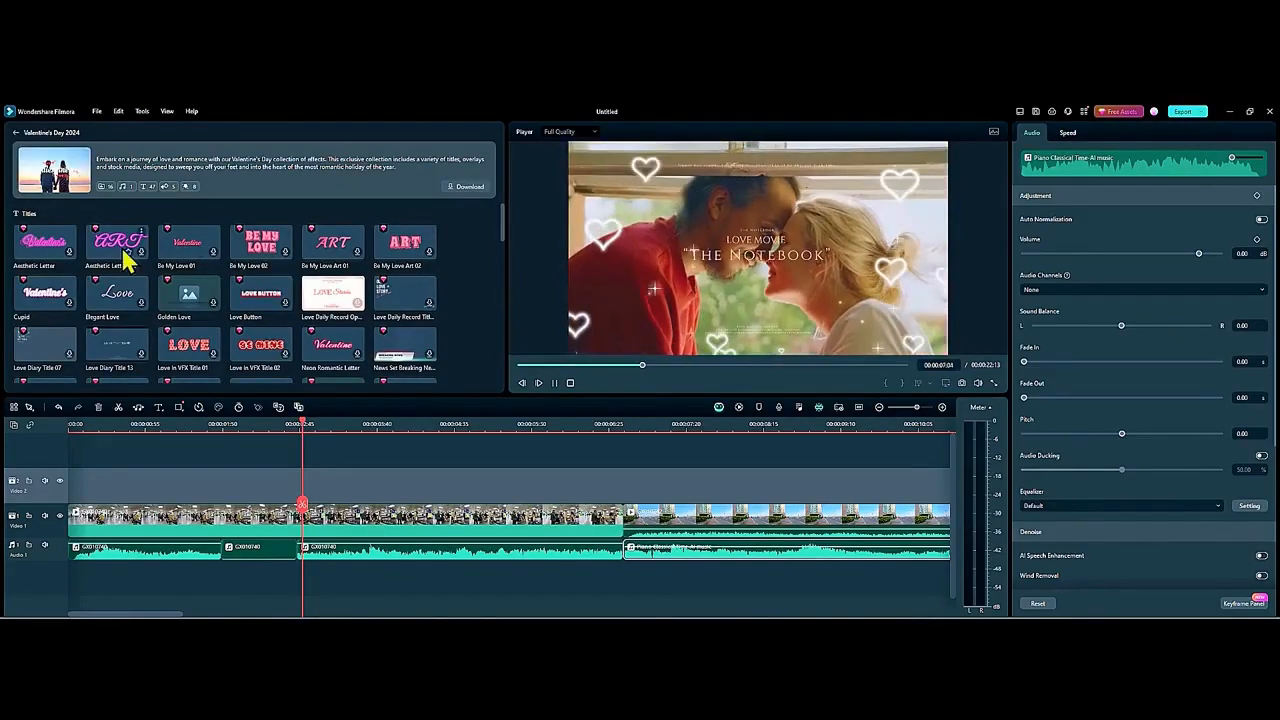
drag(120, 249, 121, 492)
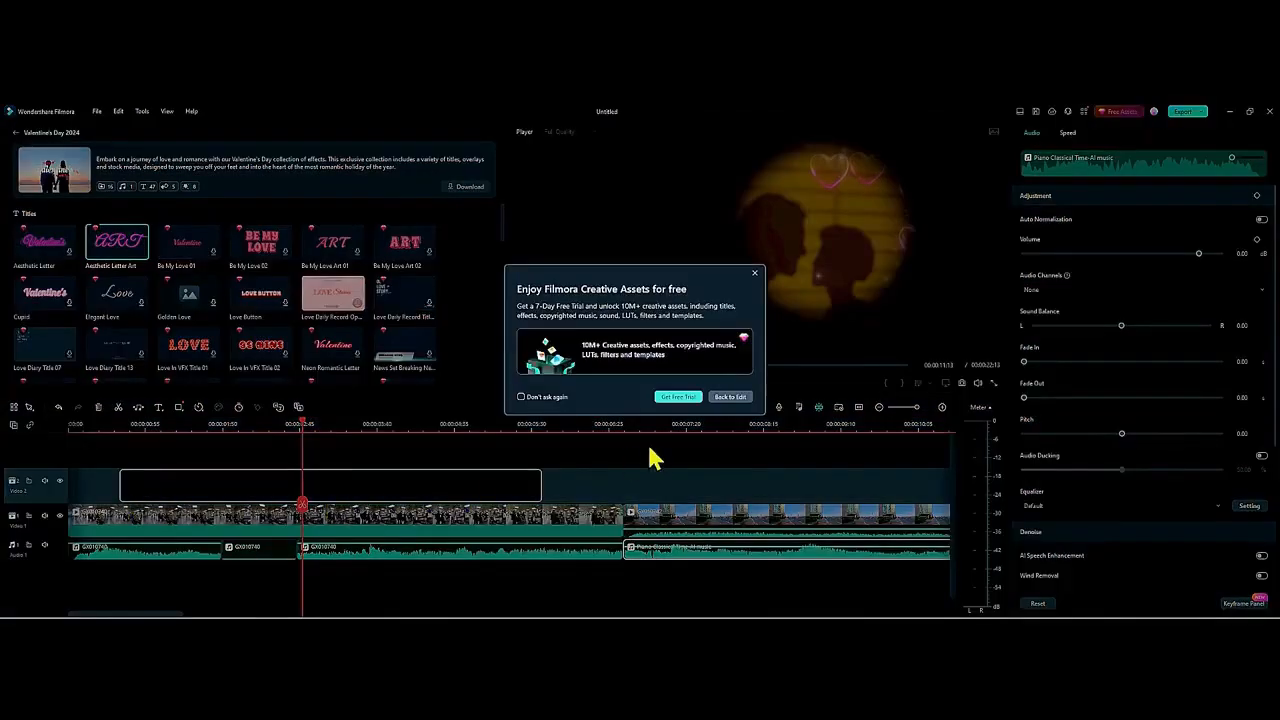
click(755, 274)
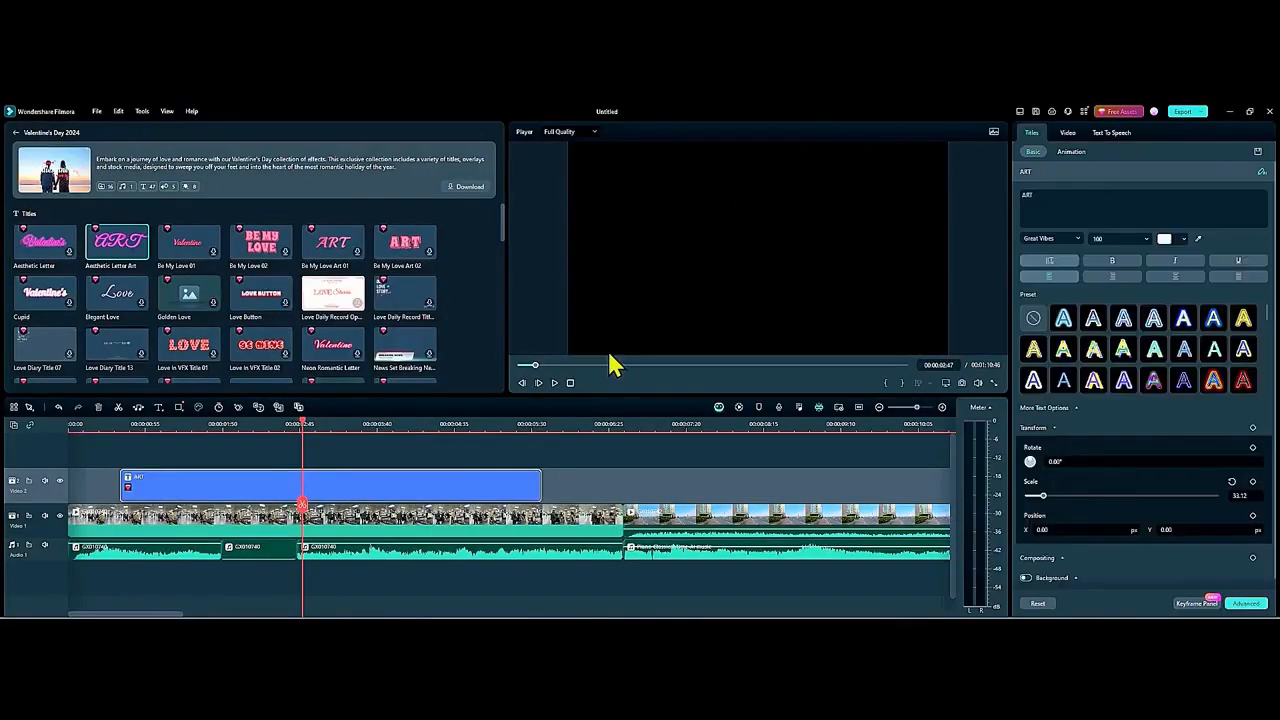
Step: Play the timeline from just before the title to preview its animation over the video
drag(308, 518, 111, 495)
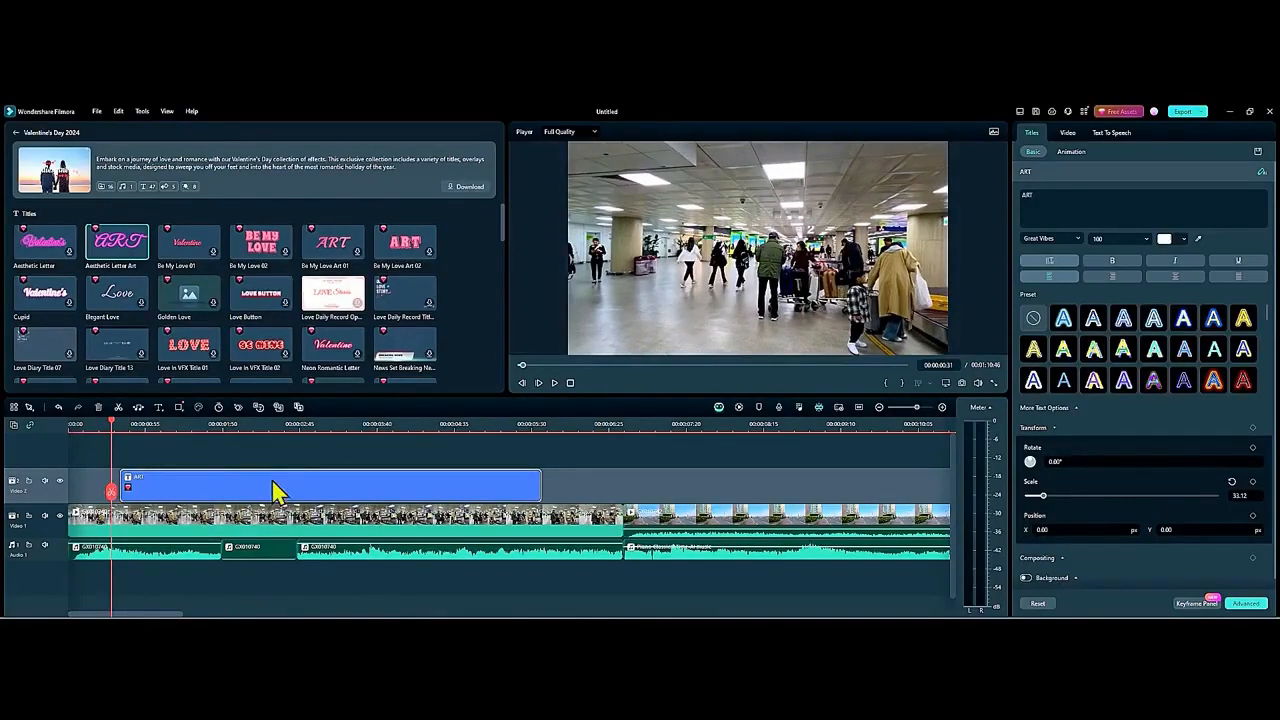
click(555, 386)
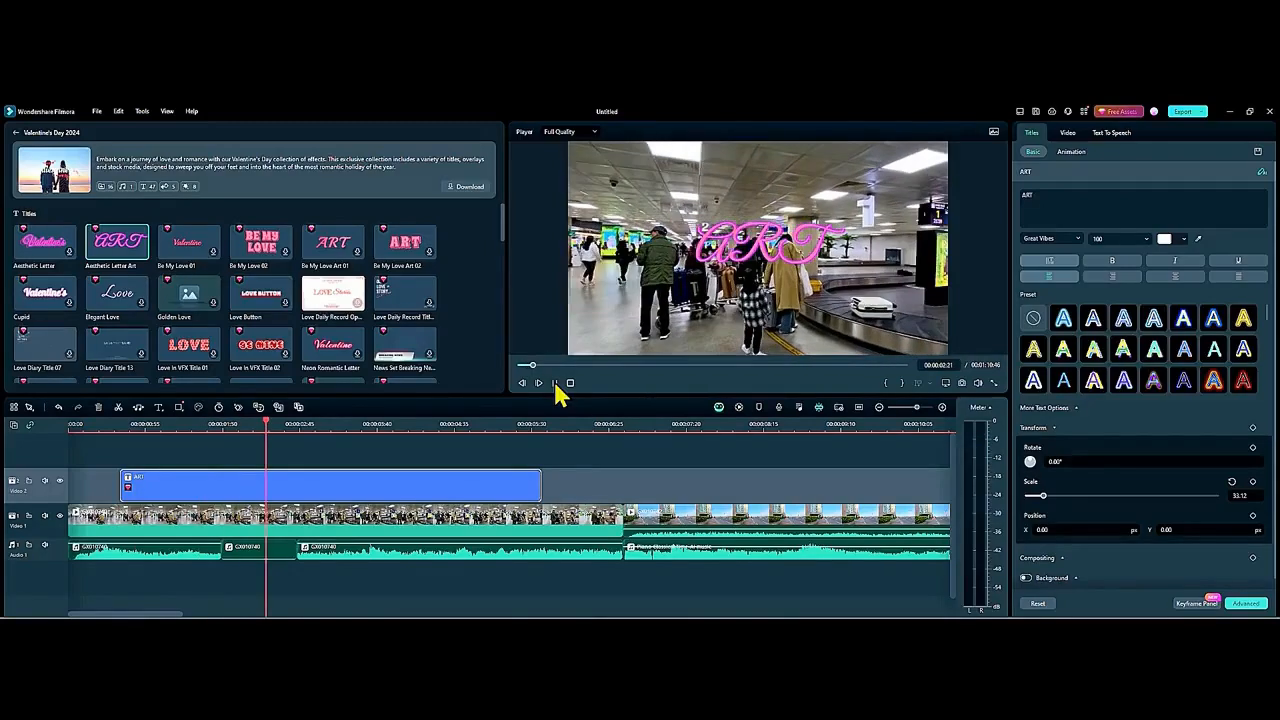
click(555, 384)
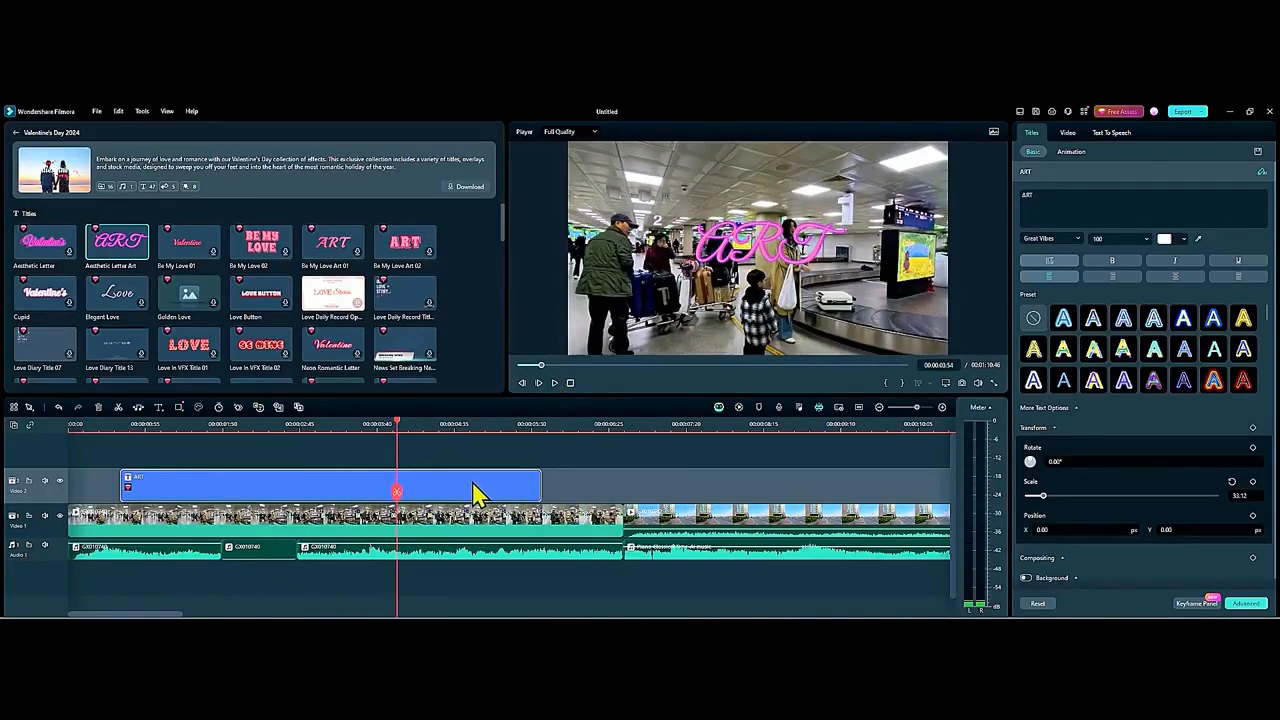
Step: Change the title's text to "Hello" and make it bold
double_click(1048, 200)
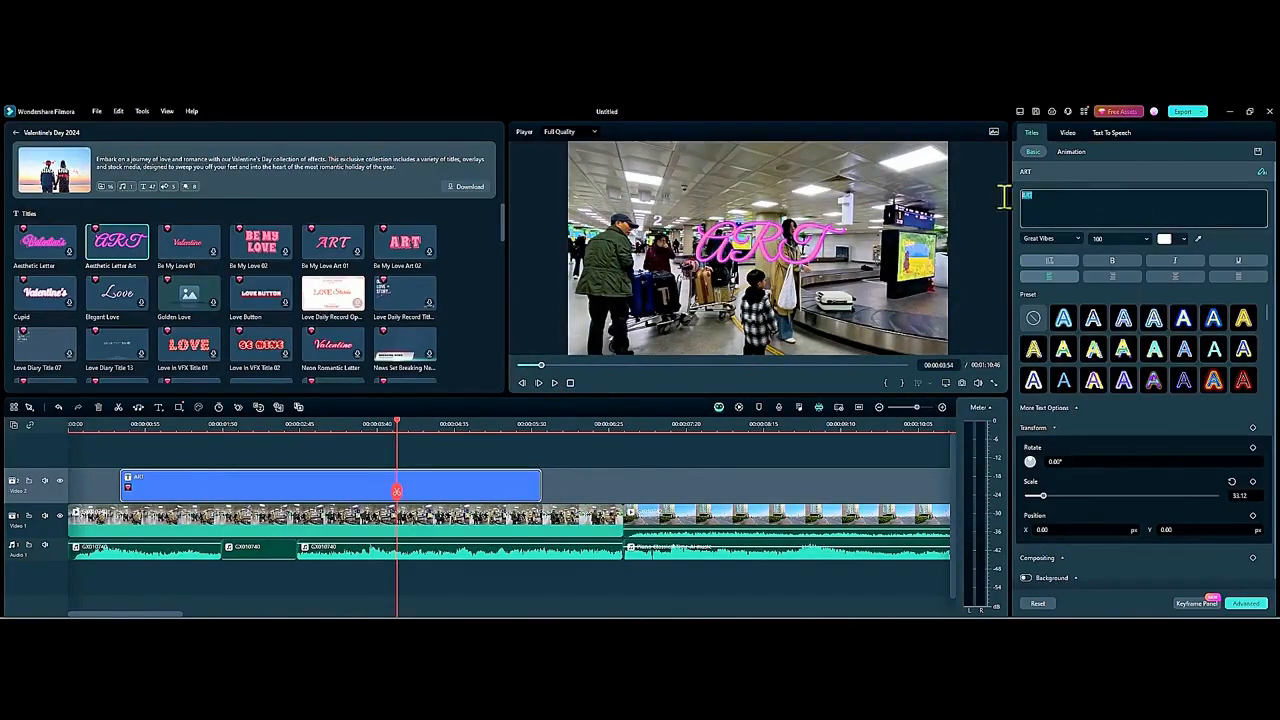
text(Hello)
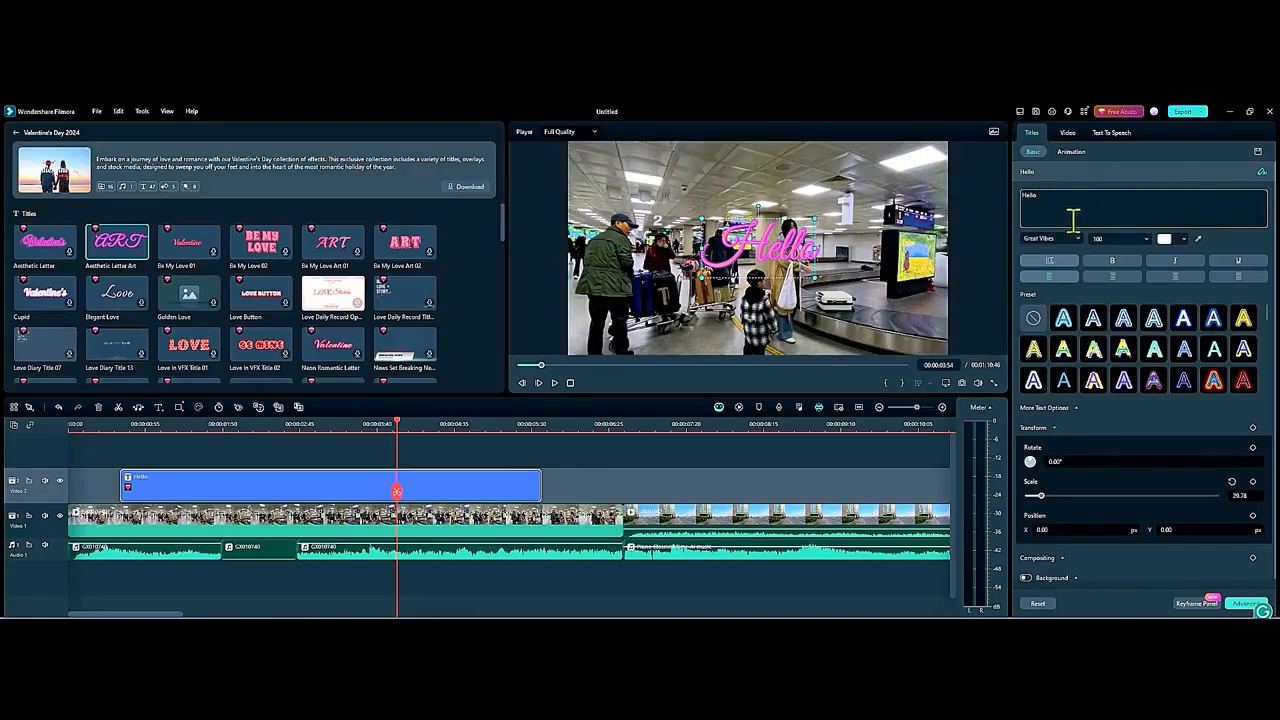
click(1112, 262)
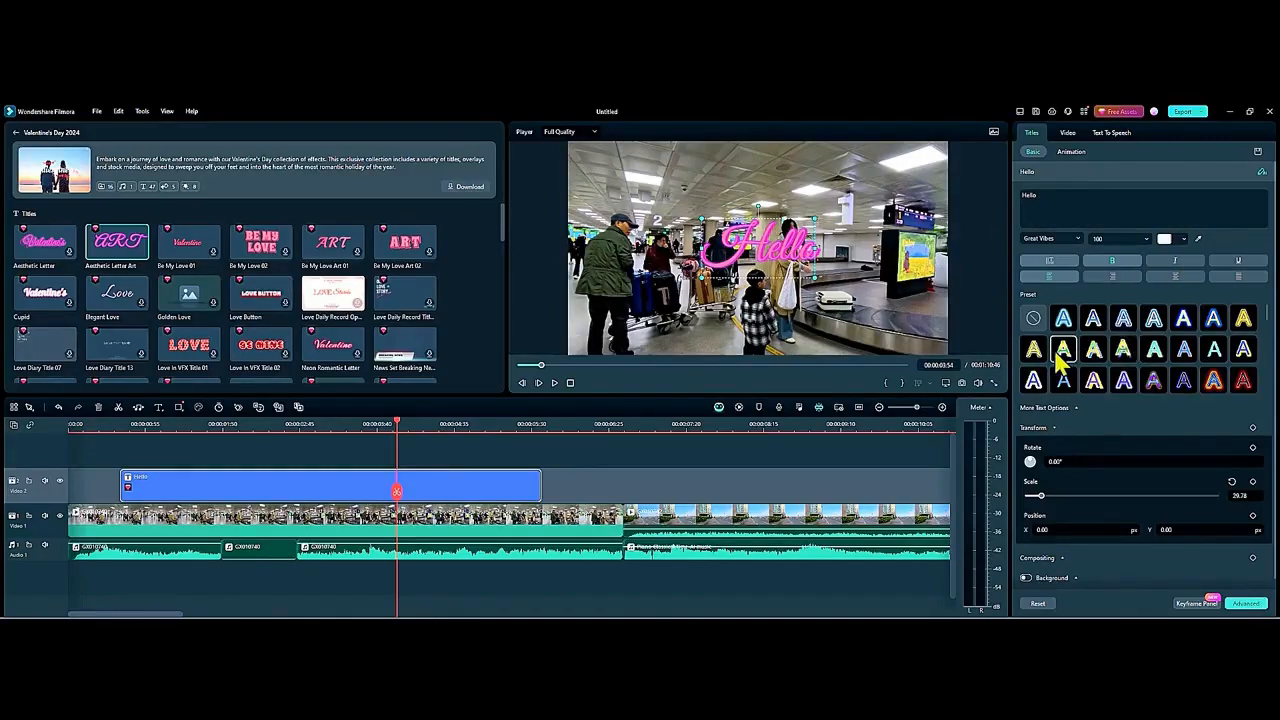
Step: Apply the blue text preset with the orange-red outline to the "Hello" title and leave the Valentine's Day 2024 pack
click(1213, 380)
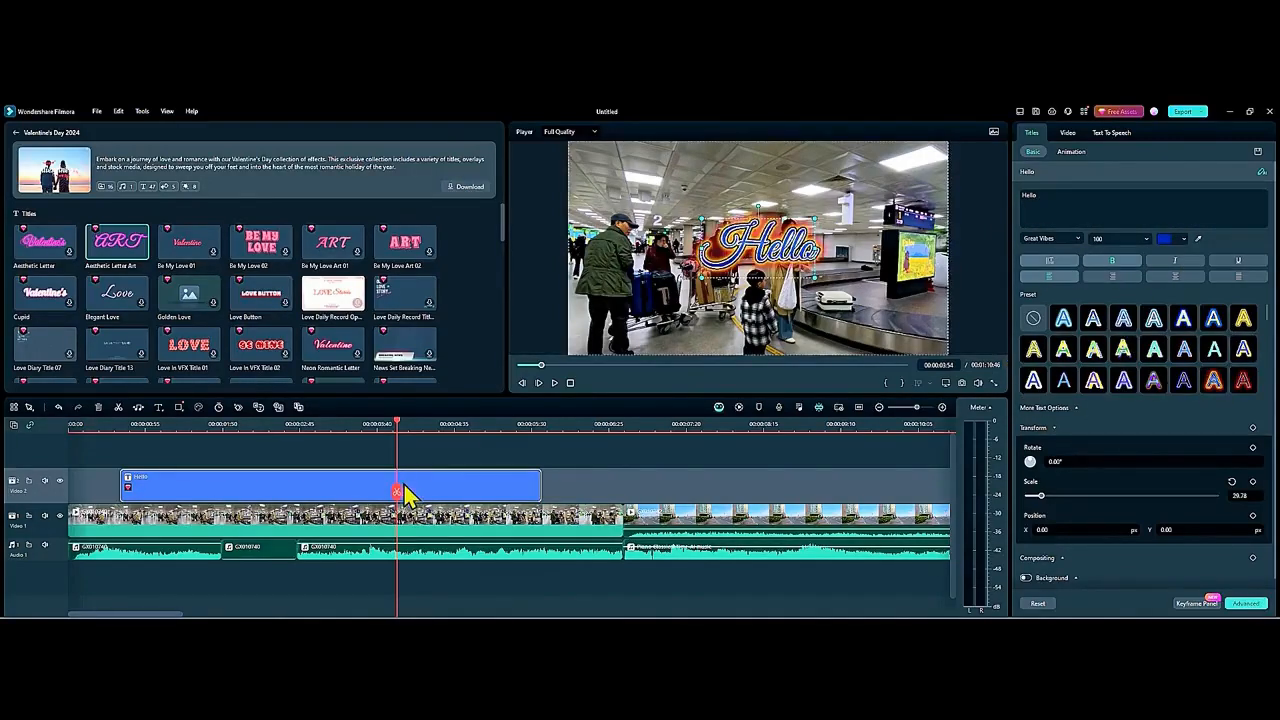
drag(400, 492, 114, 488)
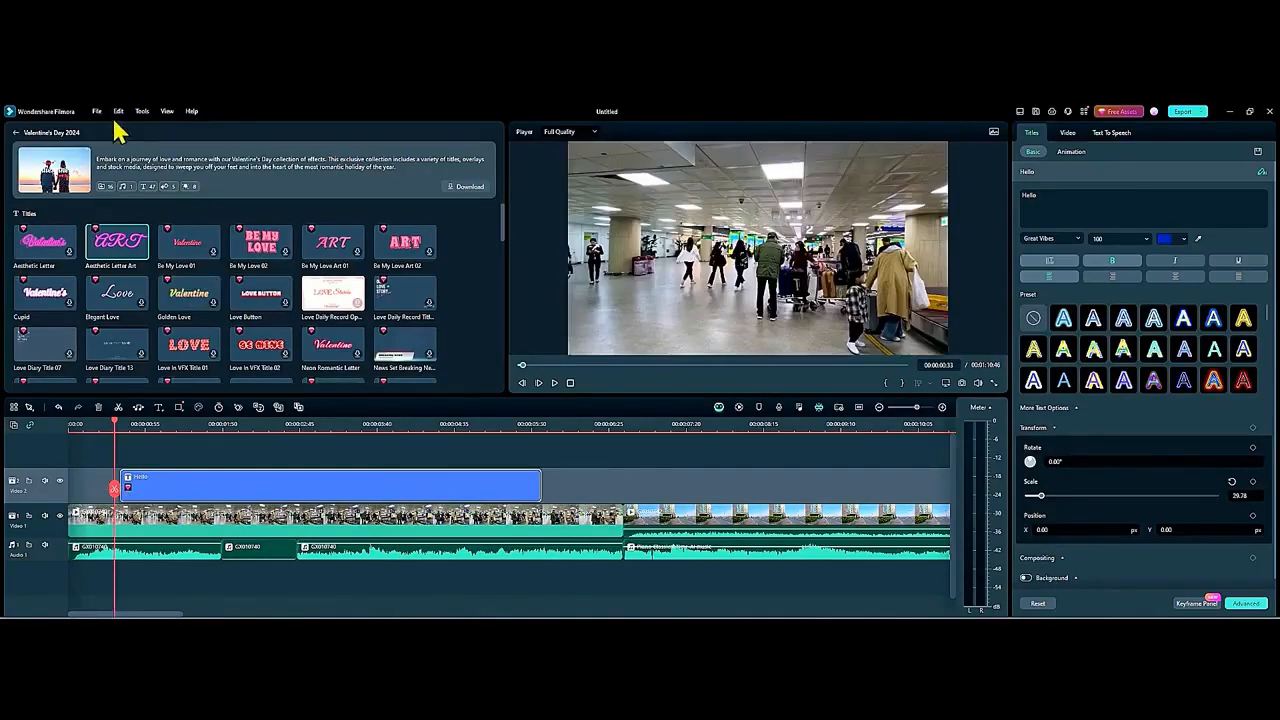
click(15, 132)
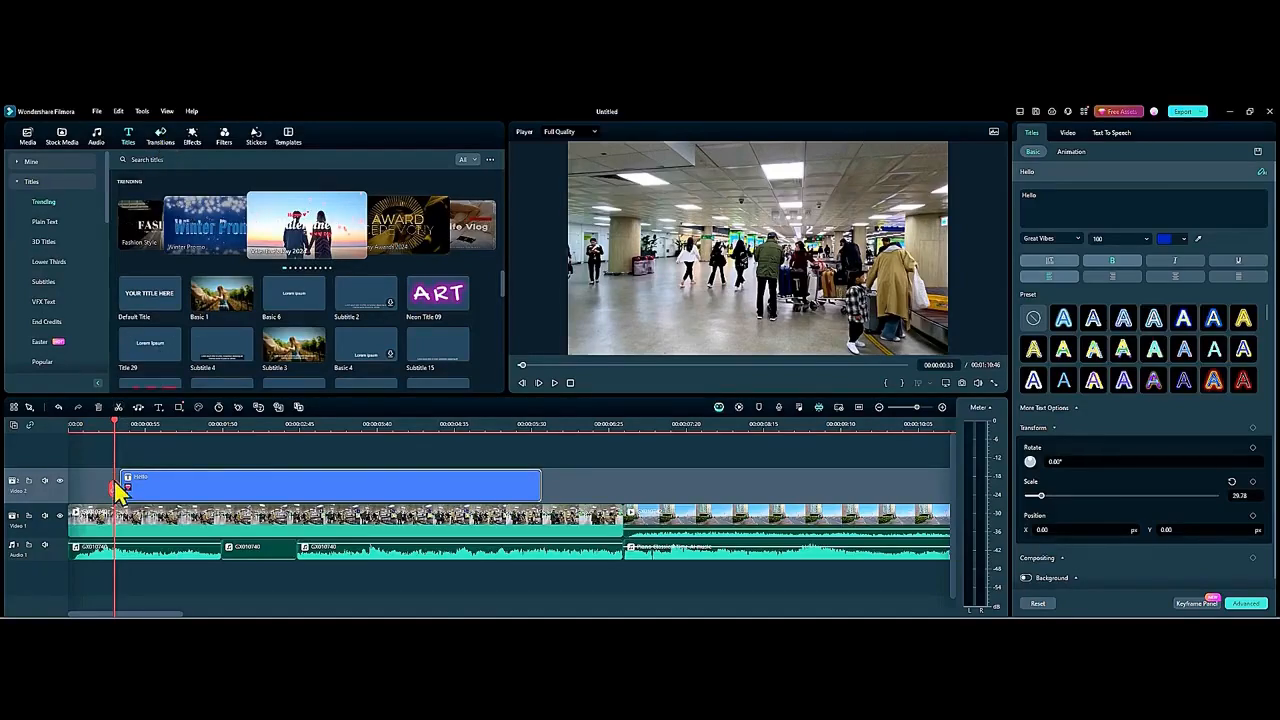
Step: Play across the cut between the first two Video 1 clips and add the Box Turn 1 transition there
drag(118, 492, 609, 531)
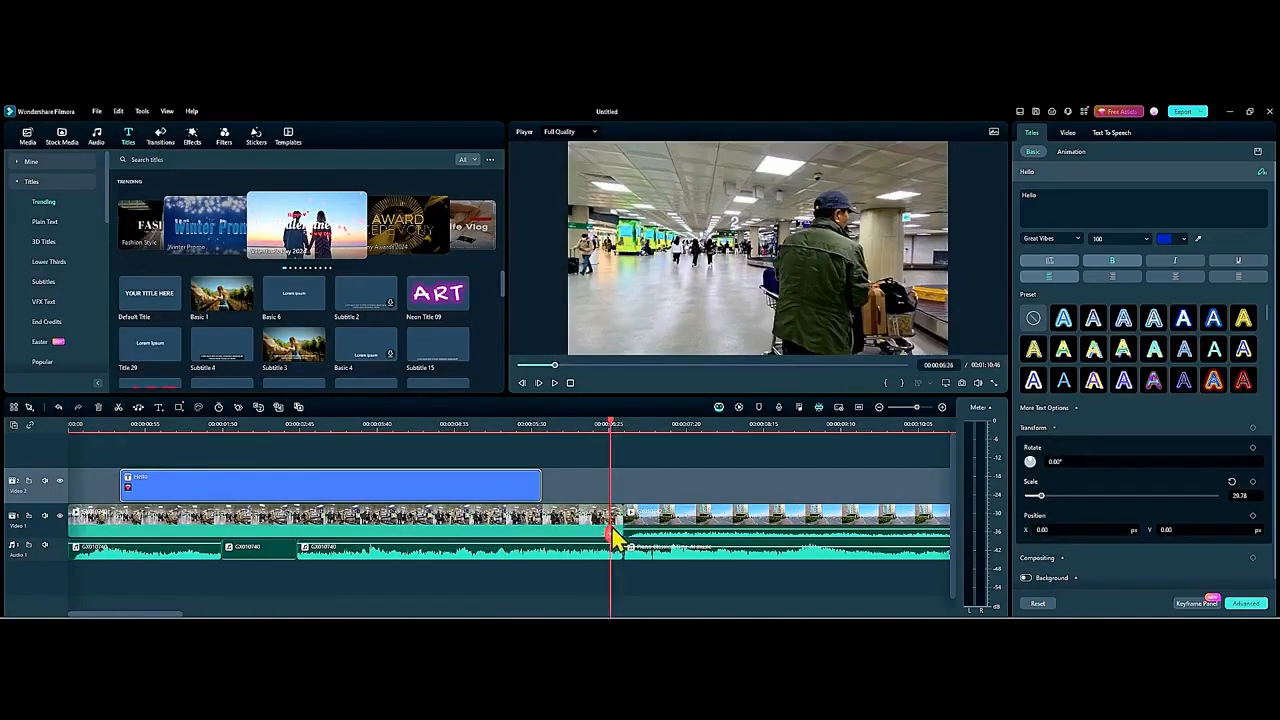
click(555, 383)
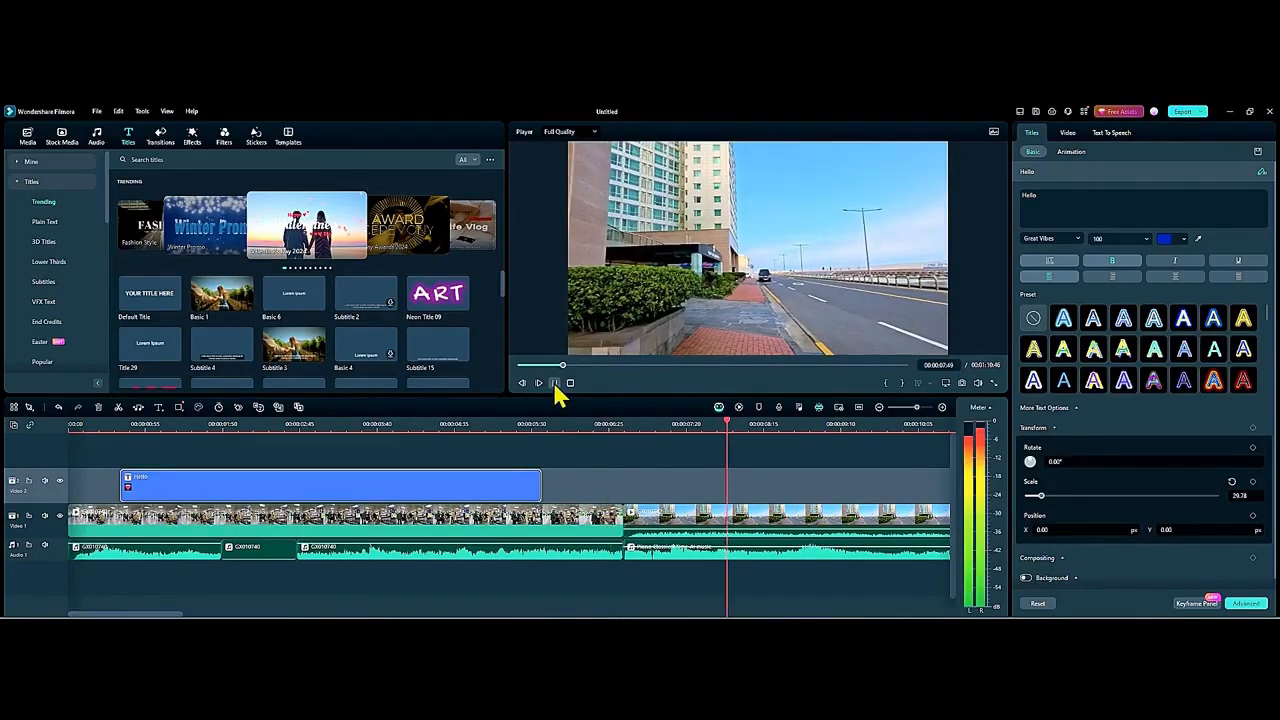
click(163, 138)
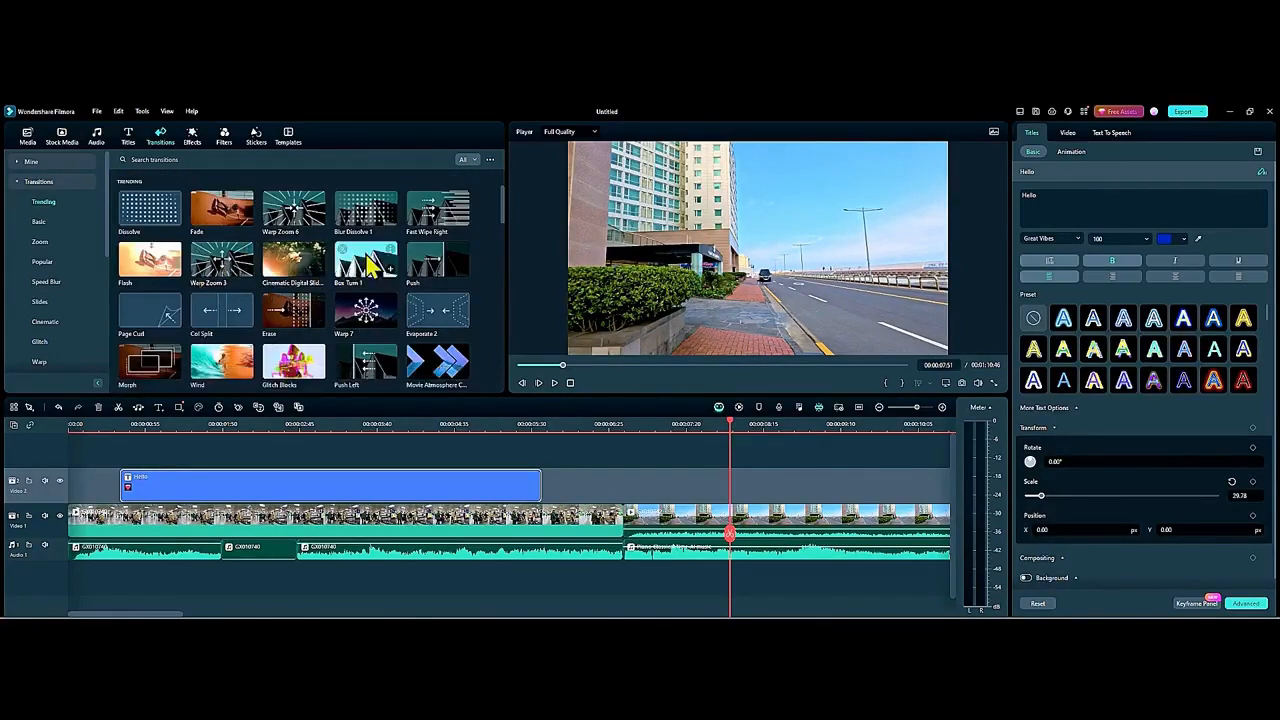
drag(371, 251, 617, 531)
Step: Play the timeline from just before the Box Turn 1 transition to preview it
drag(730, 545, 526, 534)
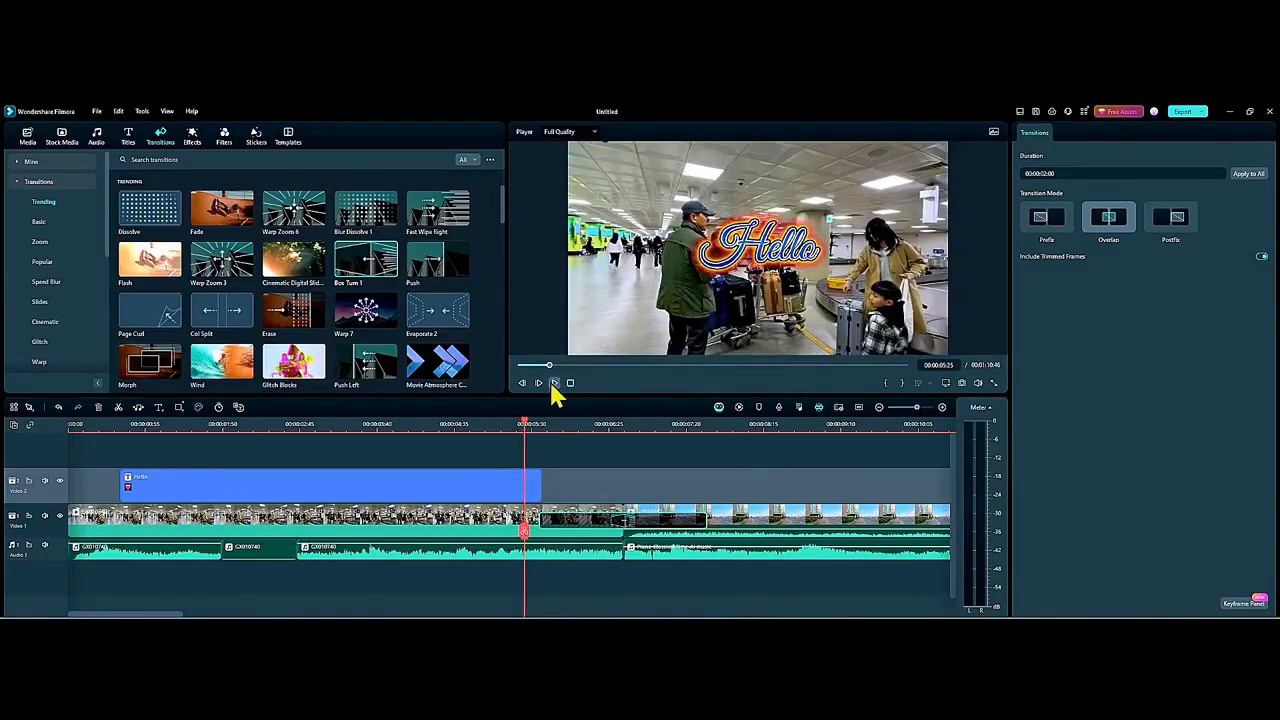
click(554, 383)
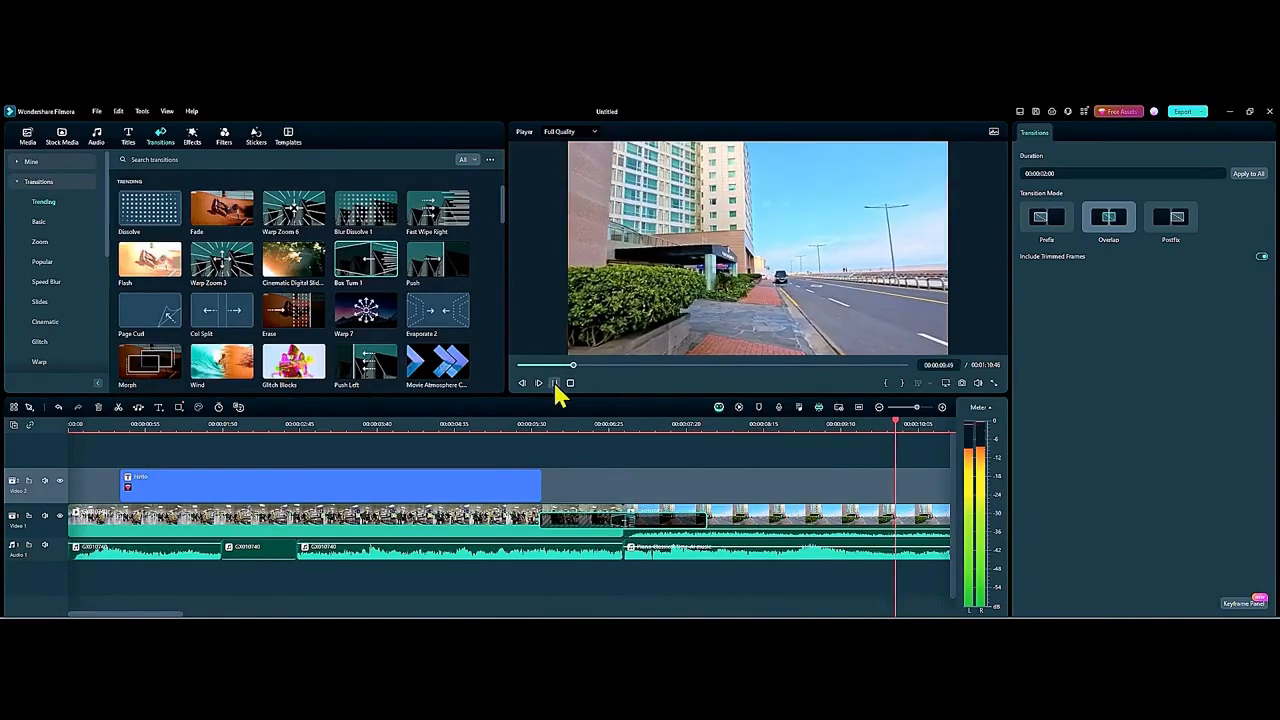
click(555, 385)
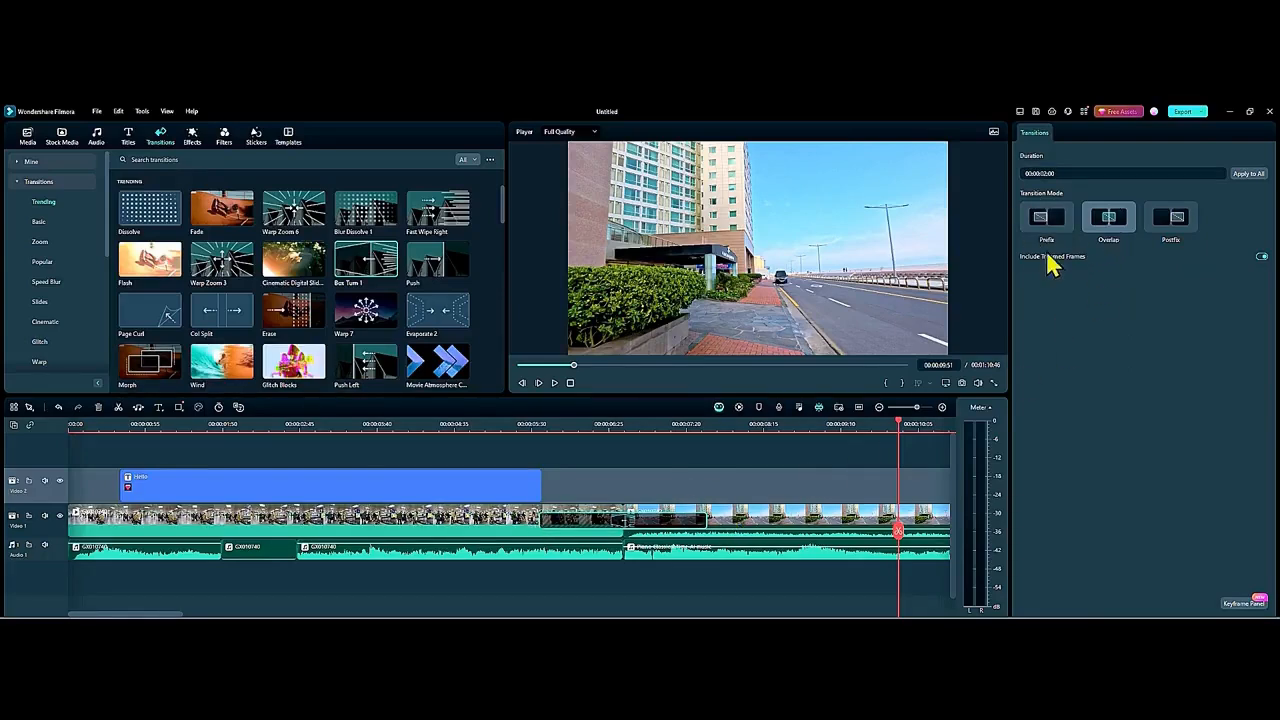
Step: Try the Prefix transition mode, switch the transition to Postfix, and play it from before the cut
click(1045, 228)
click(1170, 222)
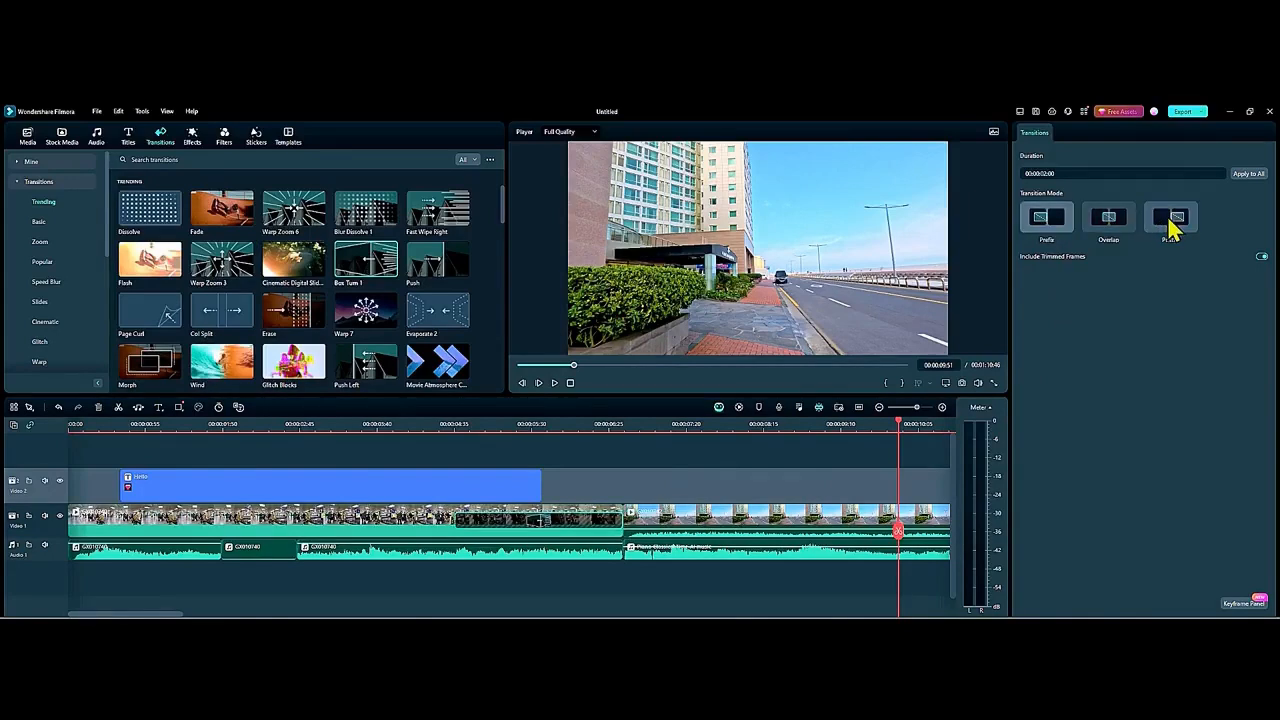
drag(903, 537, 529, 531)
click(555, 383)
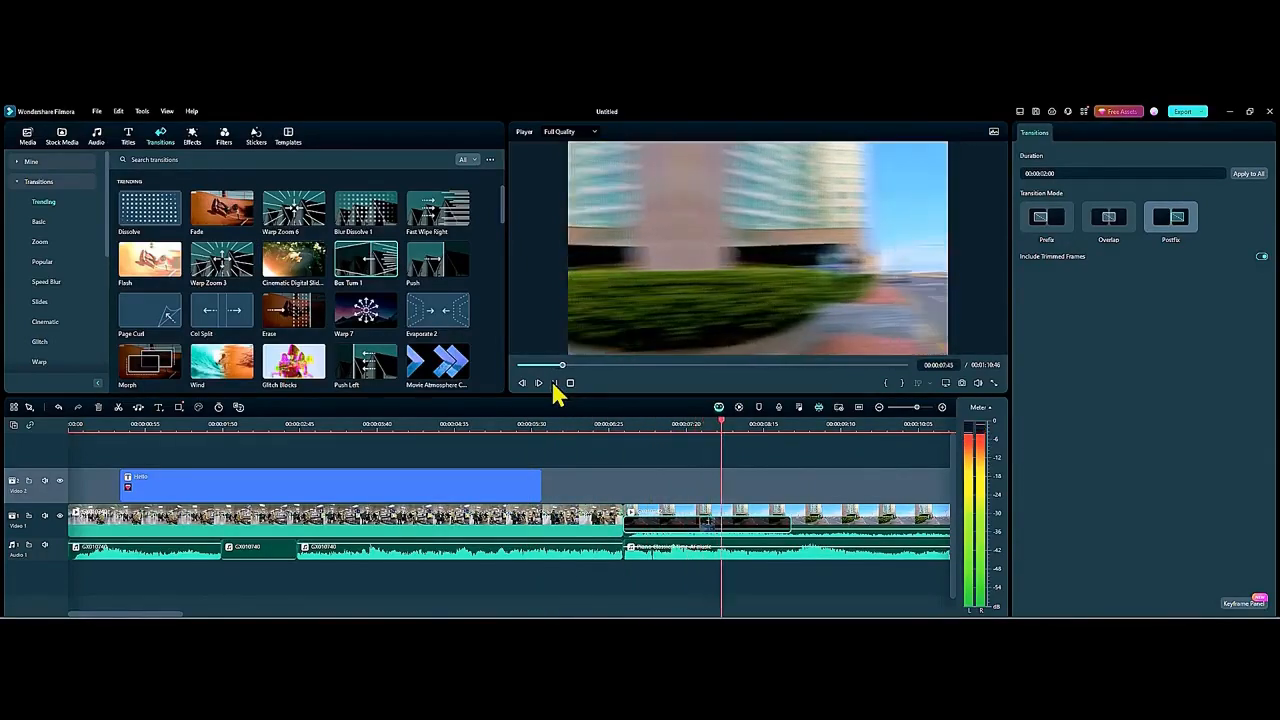
click(555, 383)
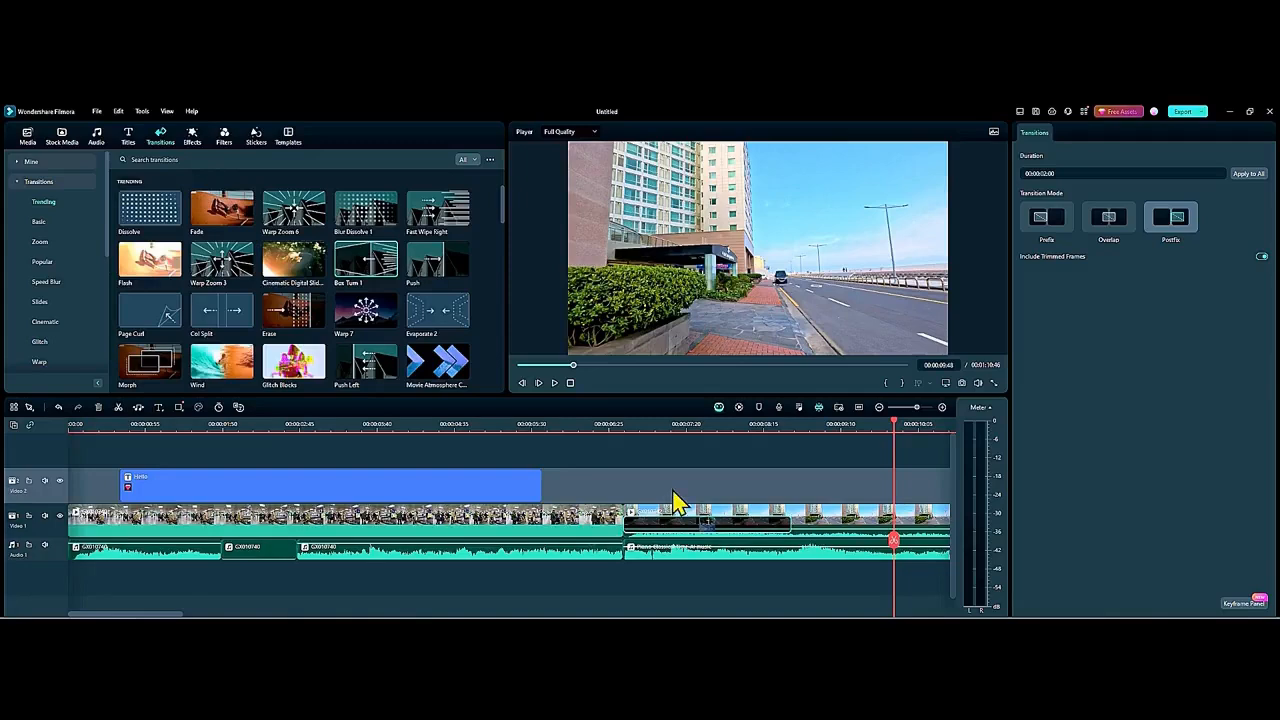
Step: Select the first Video 1 clip and set its Vibrance and Saturation to 100, dismissing the video scopes tip
click(597, 427)
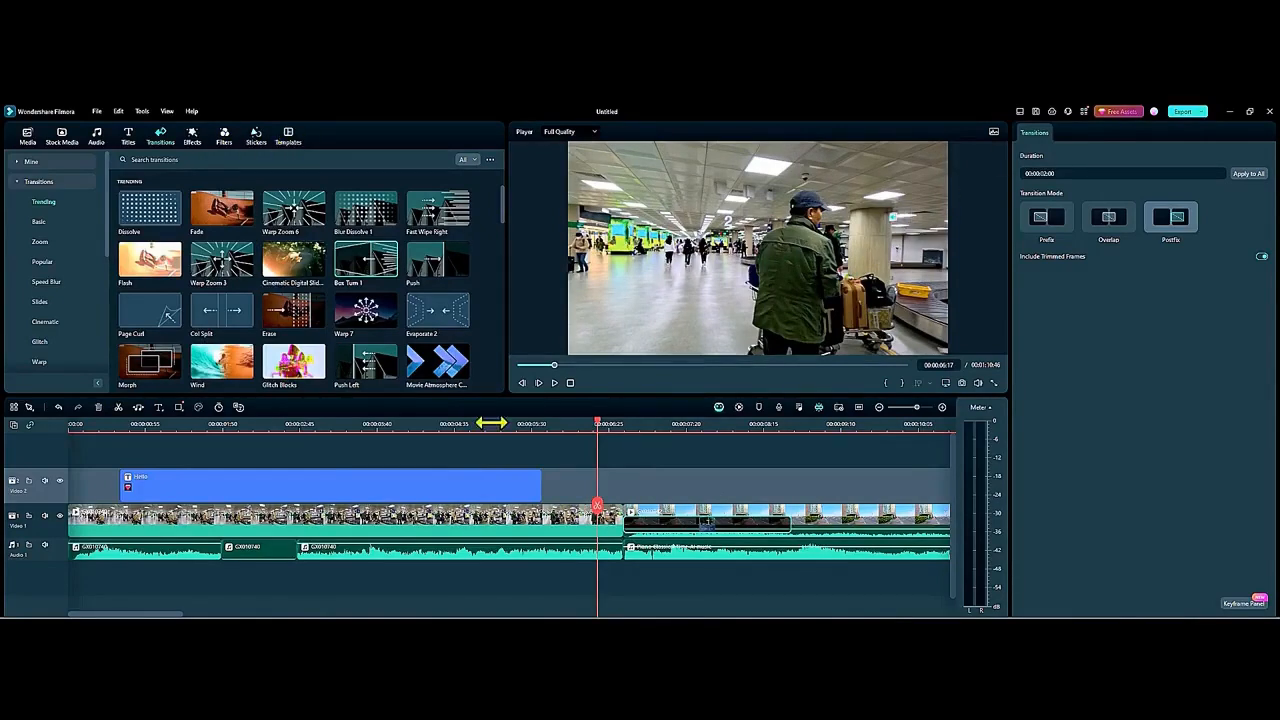
drag(598, 510, 408, 524)
click(410, 533)
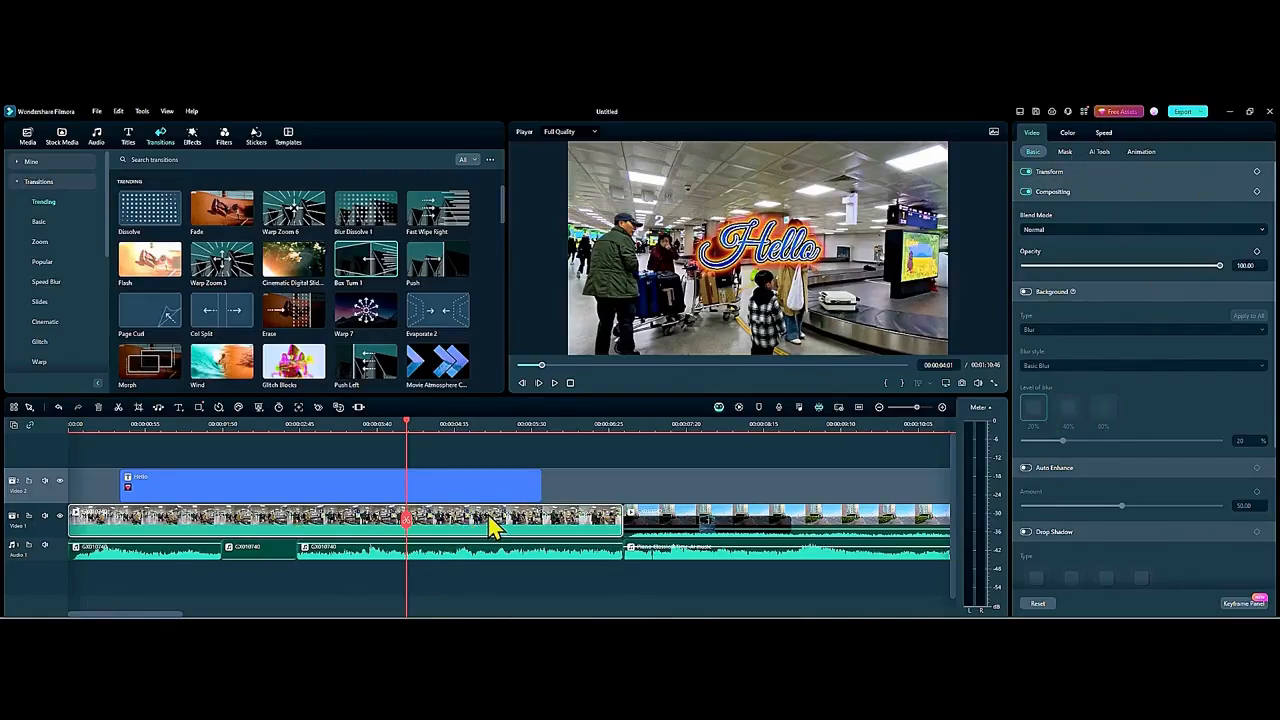
drag(408, 530, 236, 528)
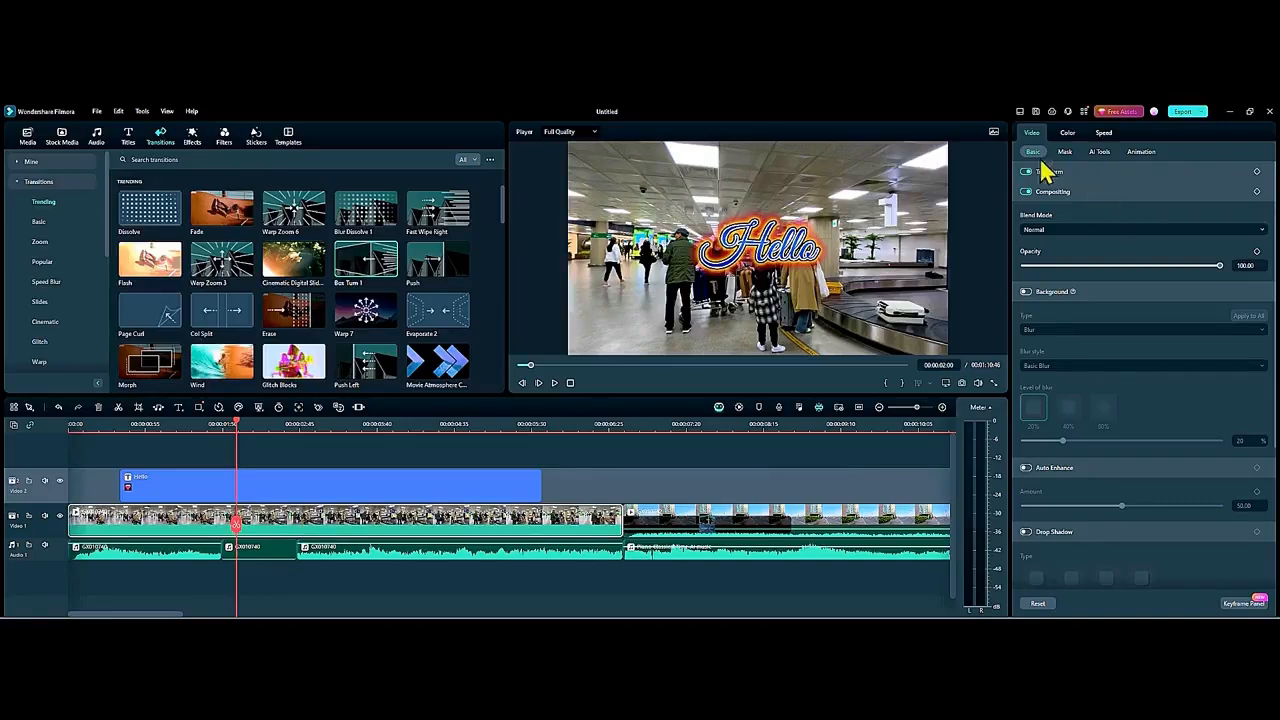
click(1067, 132)
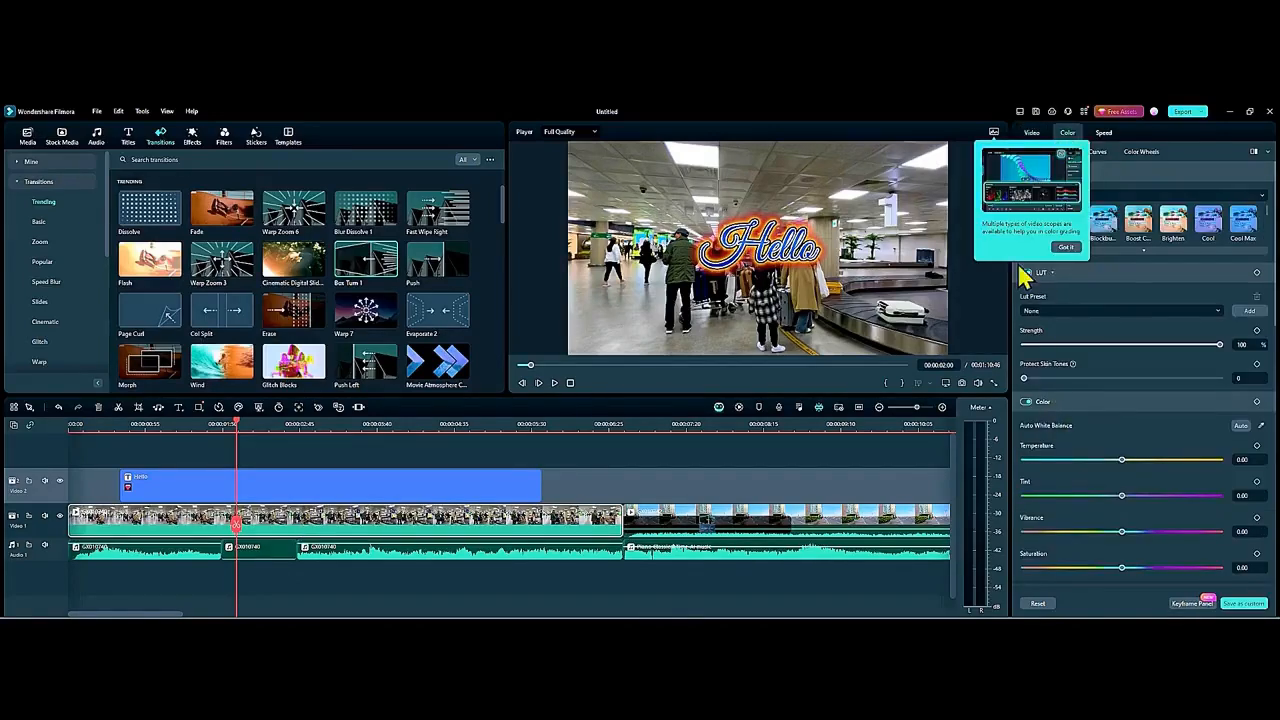
click(1068, 250)
scroll(1171, 434, down, 2)
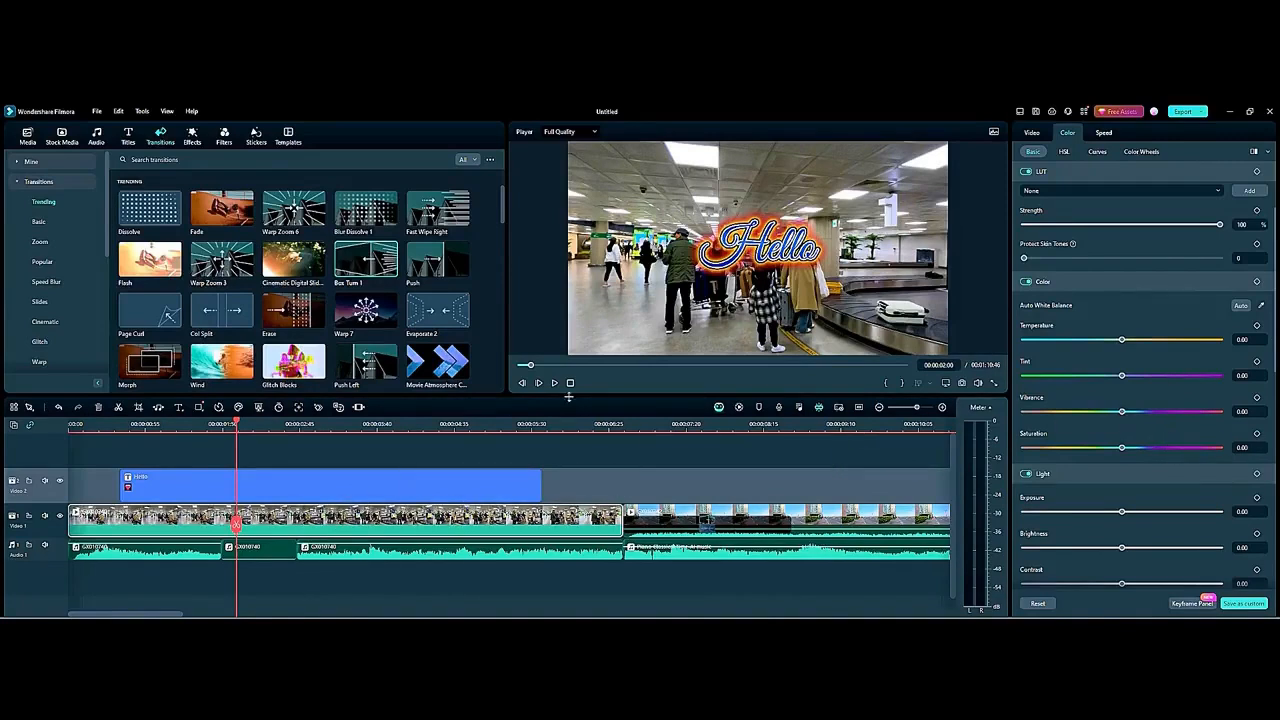
drag(1122, 411, 1259, 419)
drag(1122, 447, 1258, 452)
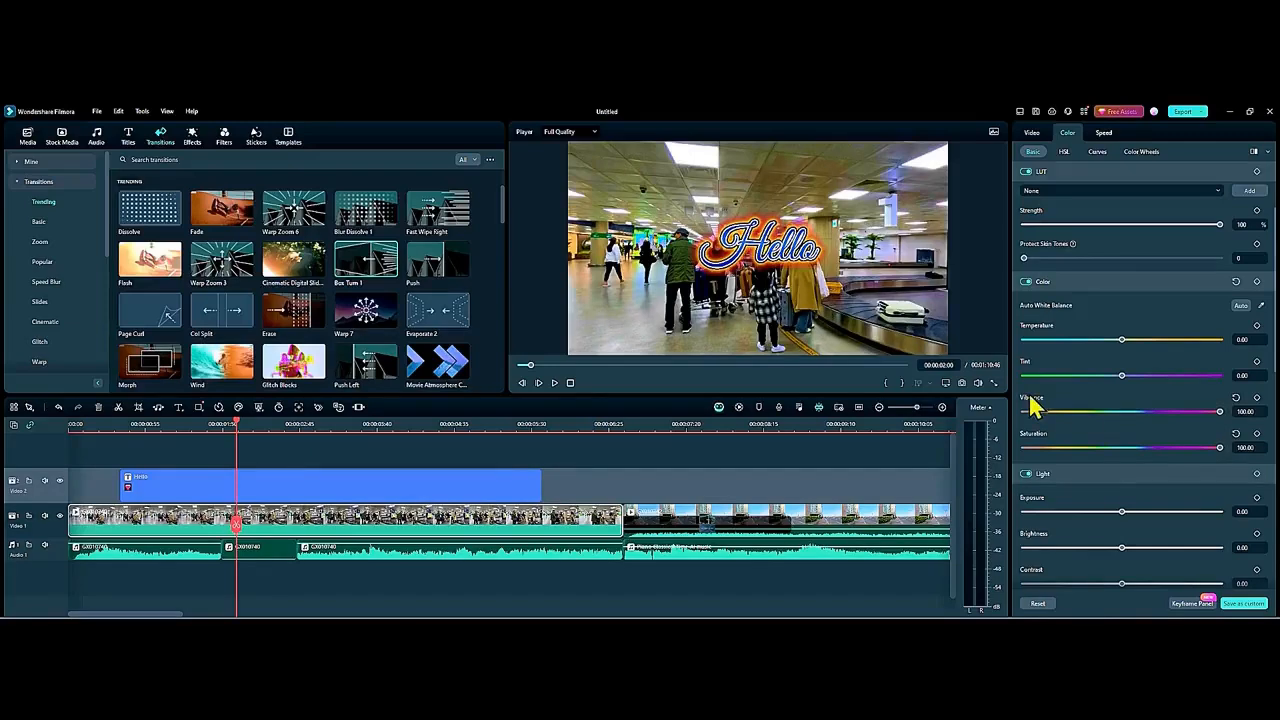
Step: Set the first clip's Shadow to 100, Contrast to -1 and Sharpen to 100, and play the result
scroll(1178, 460, down, 4)
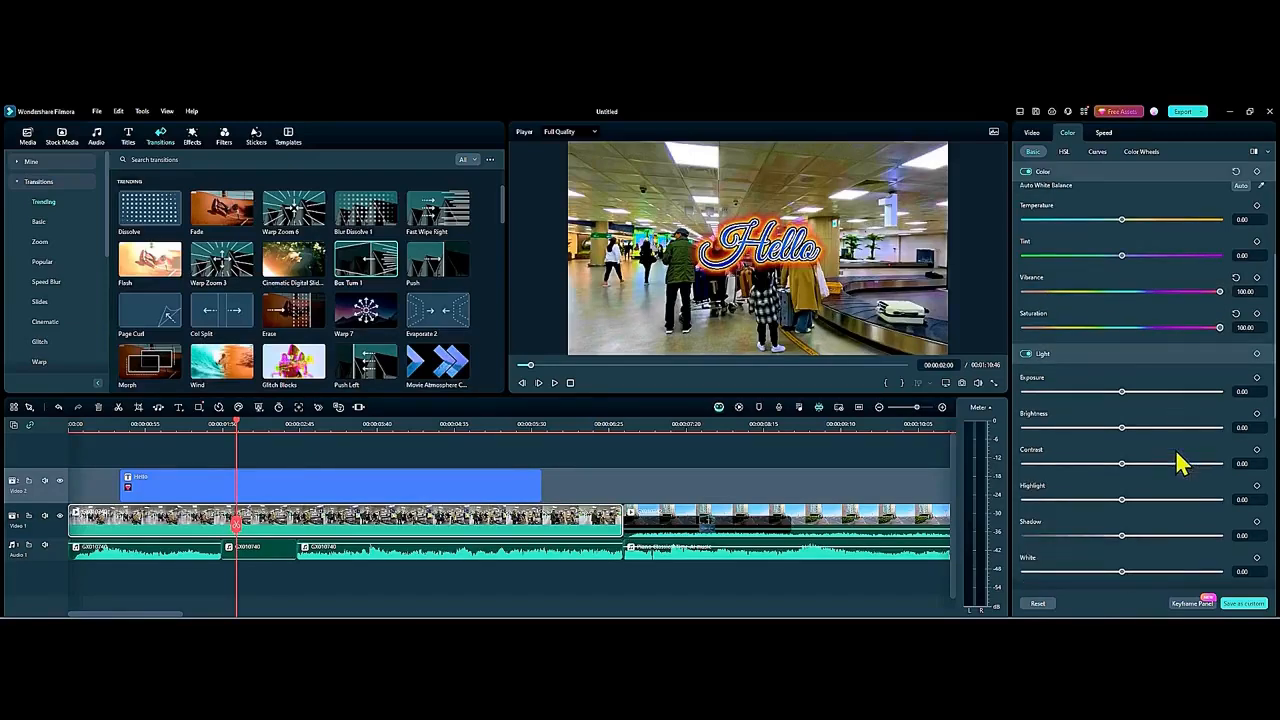
drag(1121, 496, 1240, 508)
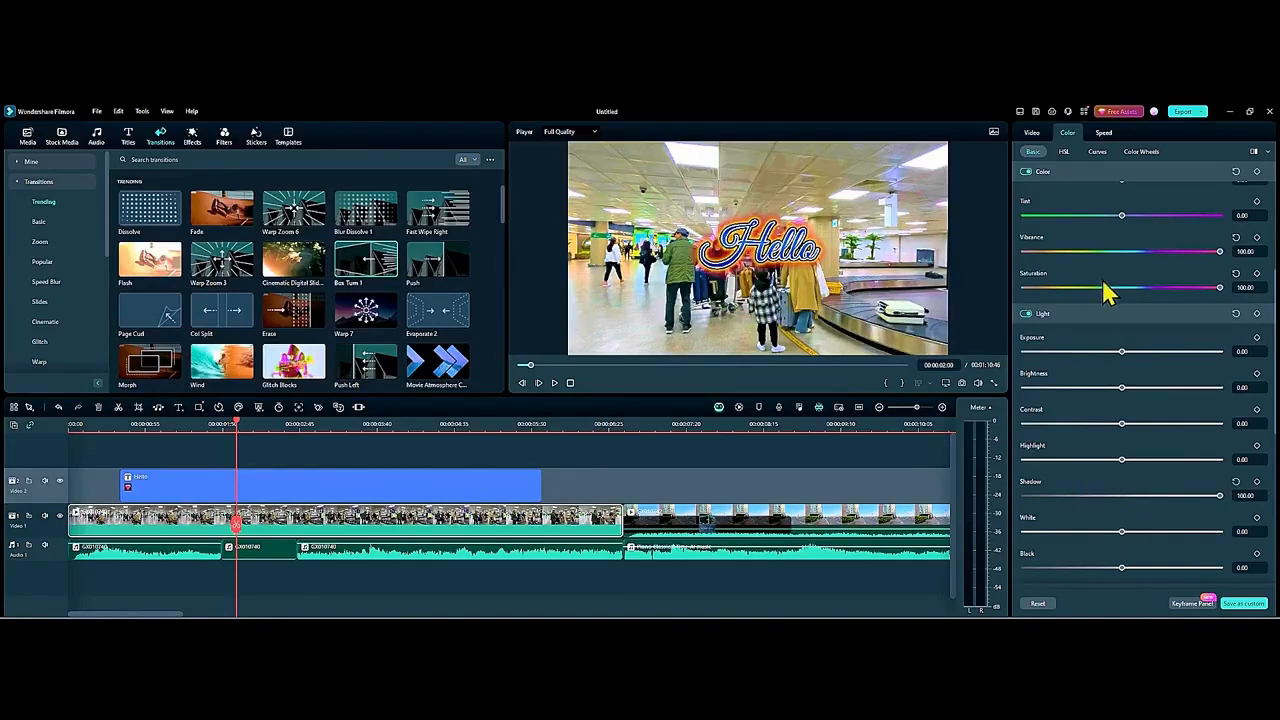
mouse_move(1122, 424)
mouse_down()
mouse_move(1168, 423)
mouse_move(1123, 425)
mouse_up()
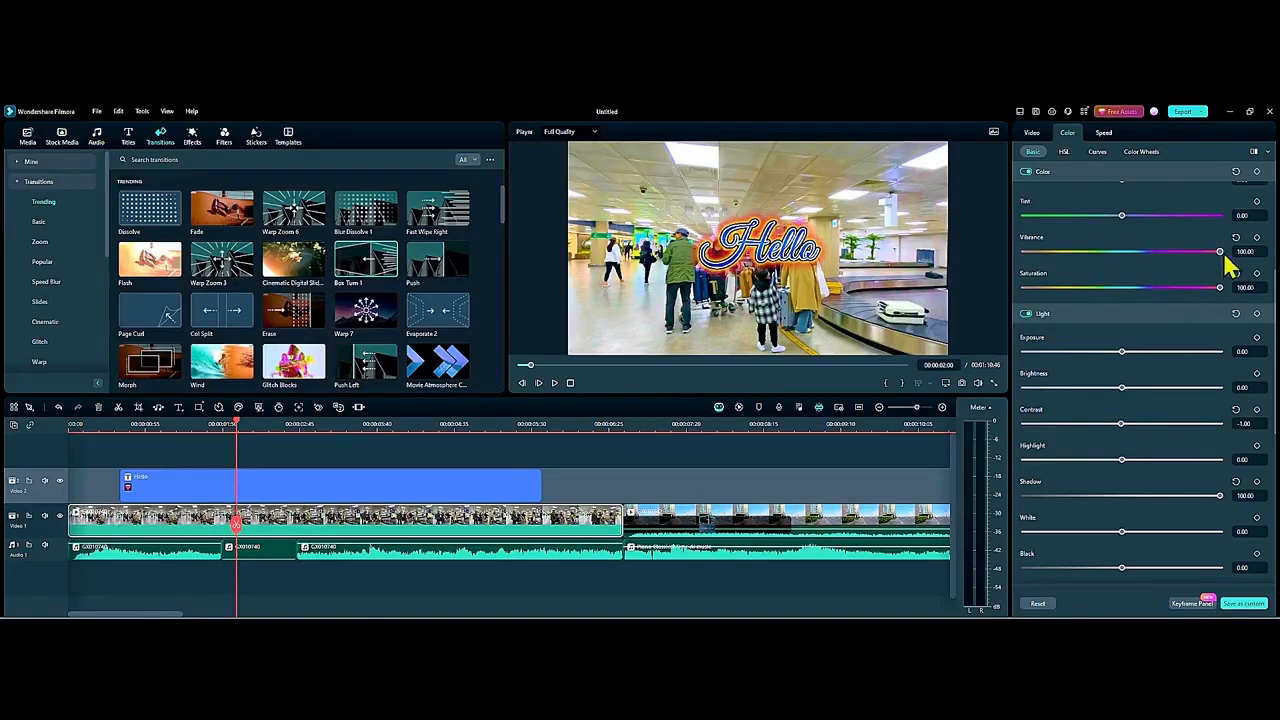
scroll(1160, 360, down, 2)
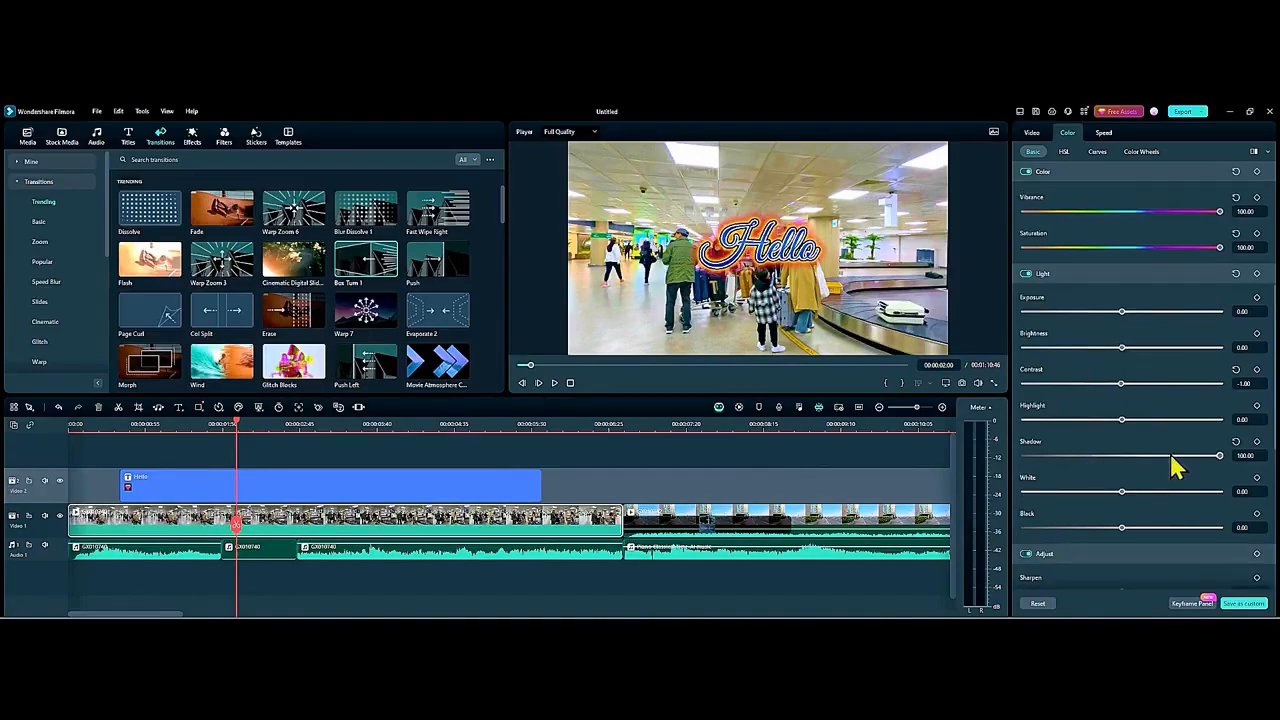
scroll(1180, 465, down, 2)
drag(1124, 511, 1219, 511)
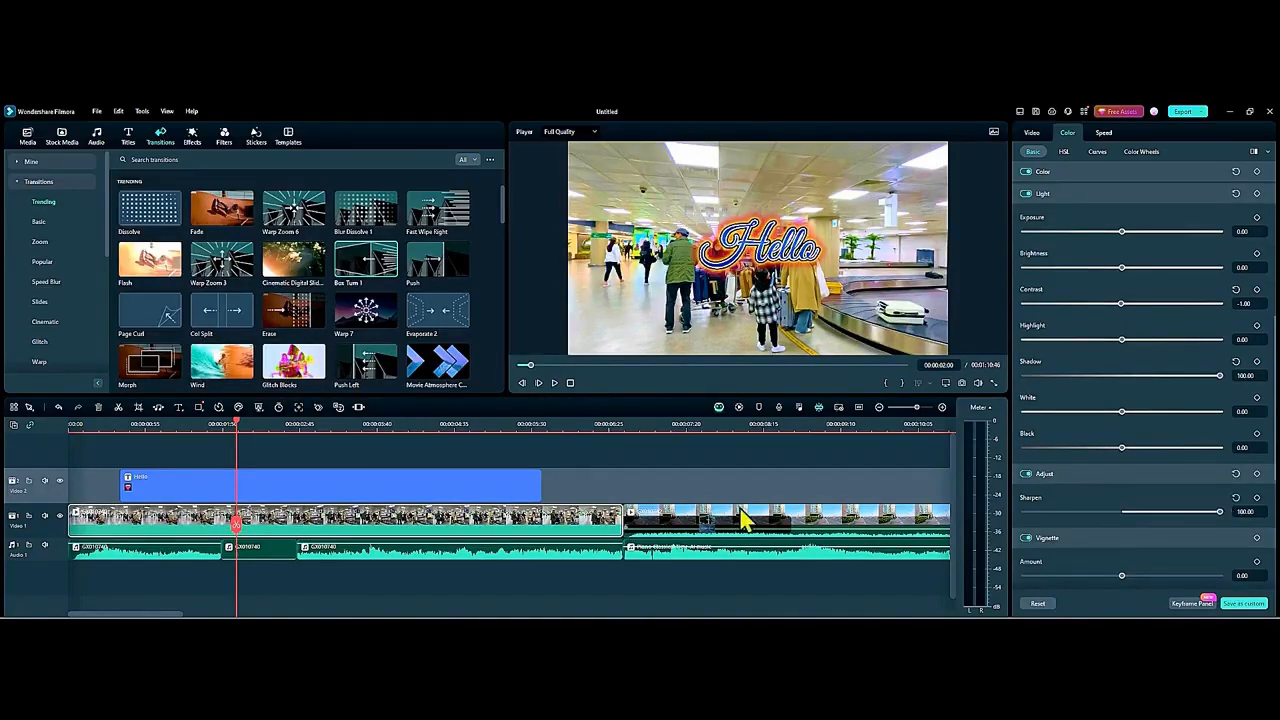
click(555, 383)
Step: Set the second Video 1 clip's Sharpen, Shadow, Saturation and Vibrance to 100
click(809, 529)
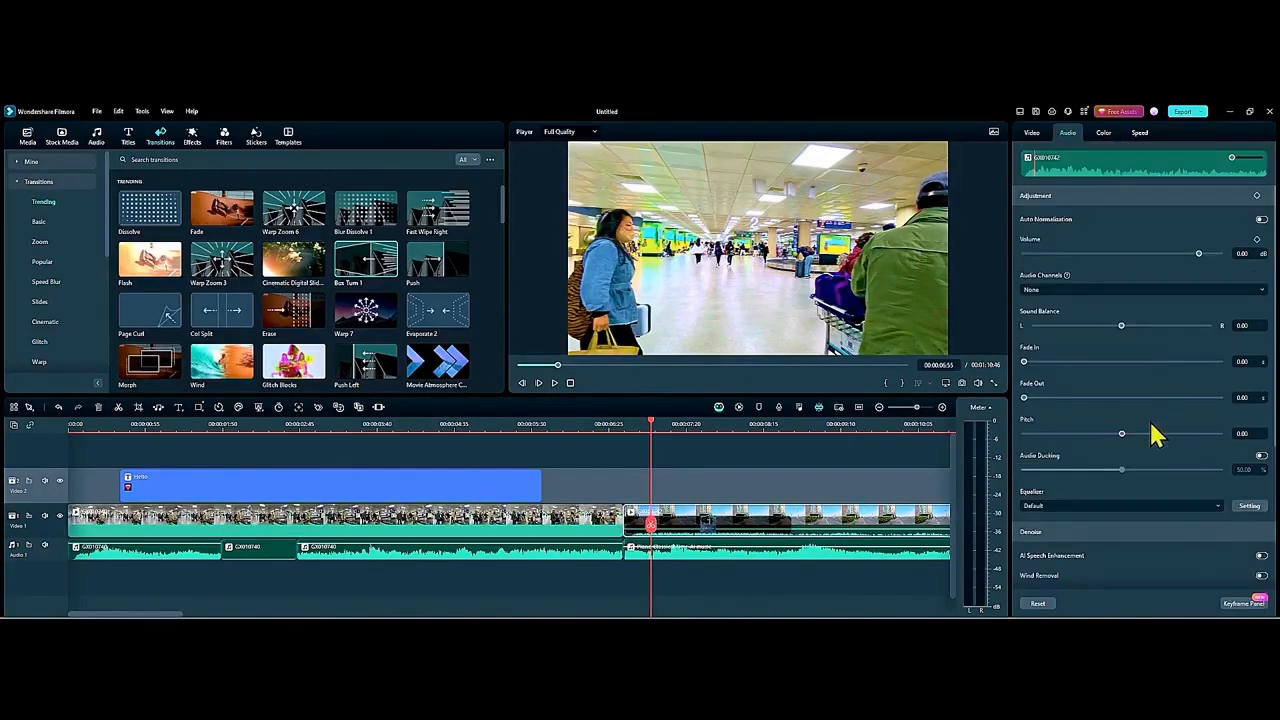
click(1104, 136)
drag(1121, 513, 1219, 512)
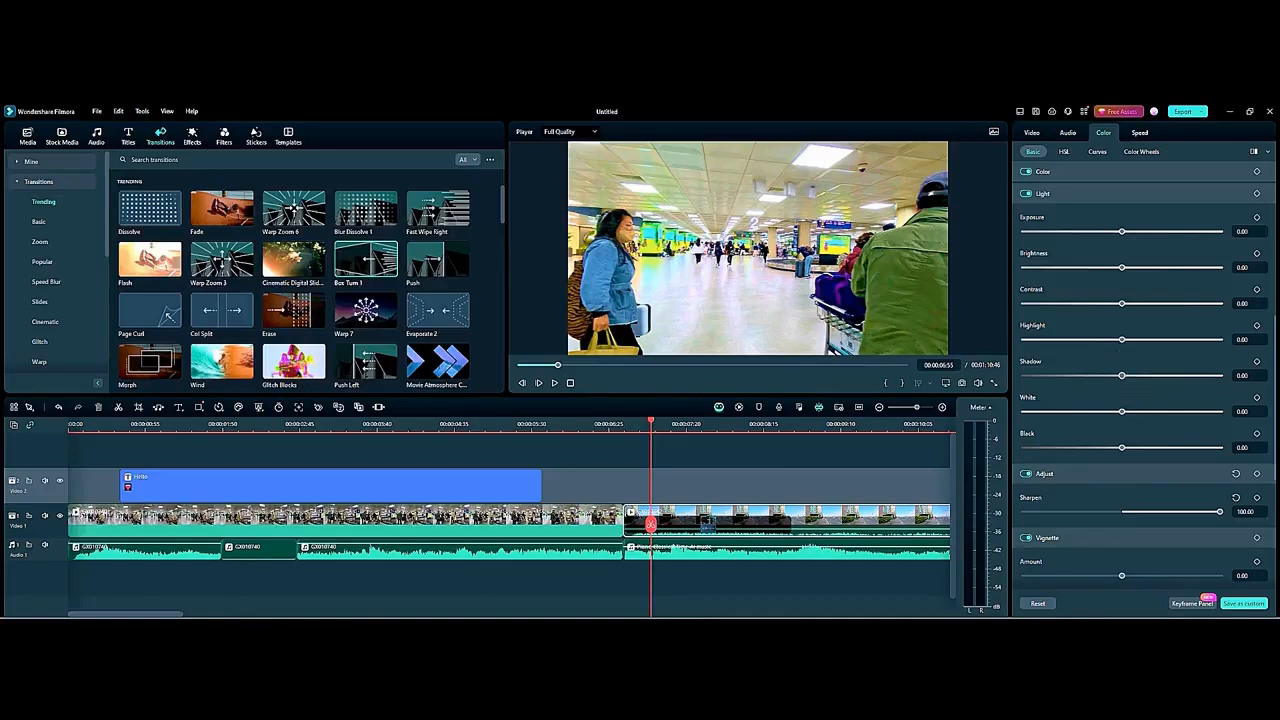
drag(1122, 375, 1246, 379)
drag(1123, 249, 1219, 247)
drag(1124, 213, 1249, 222)
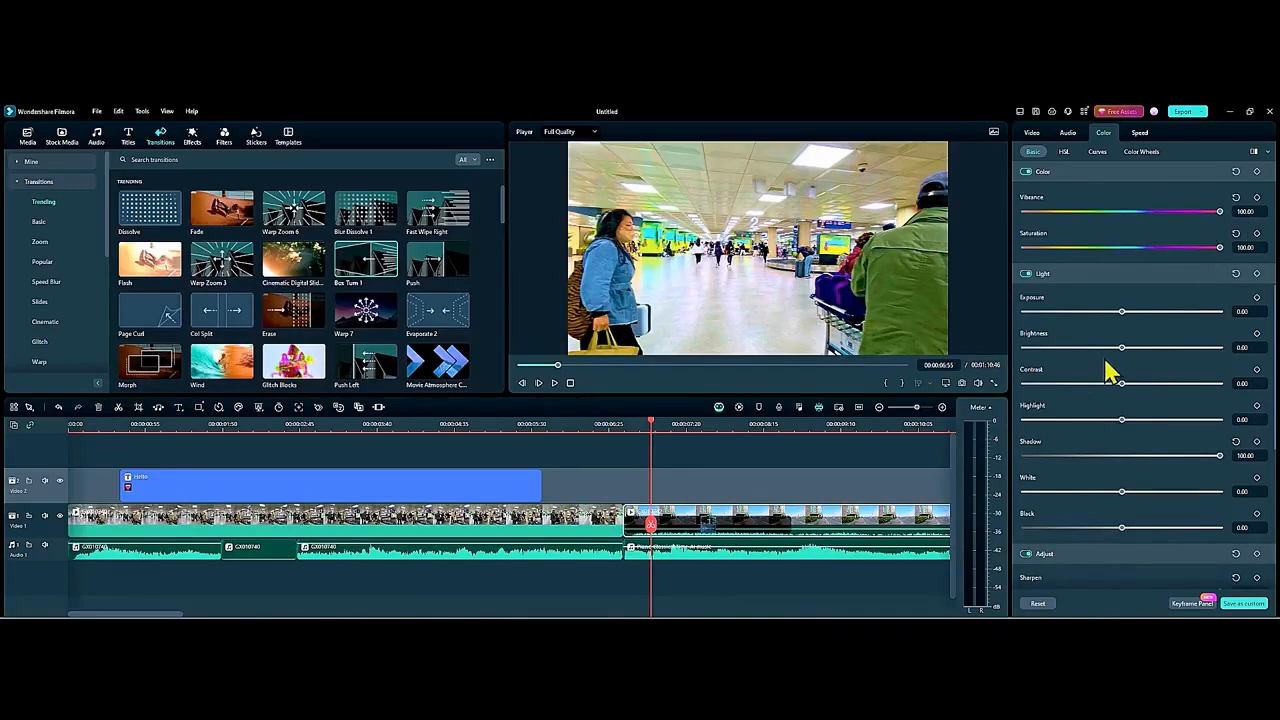
scroll(1140, 428, up, 2)
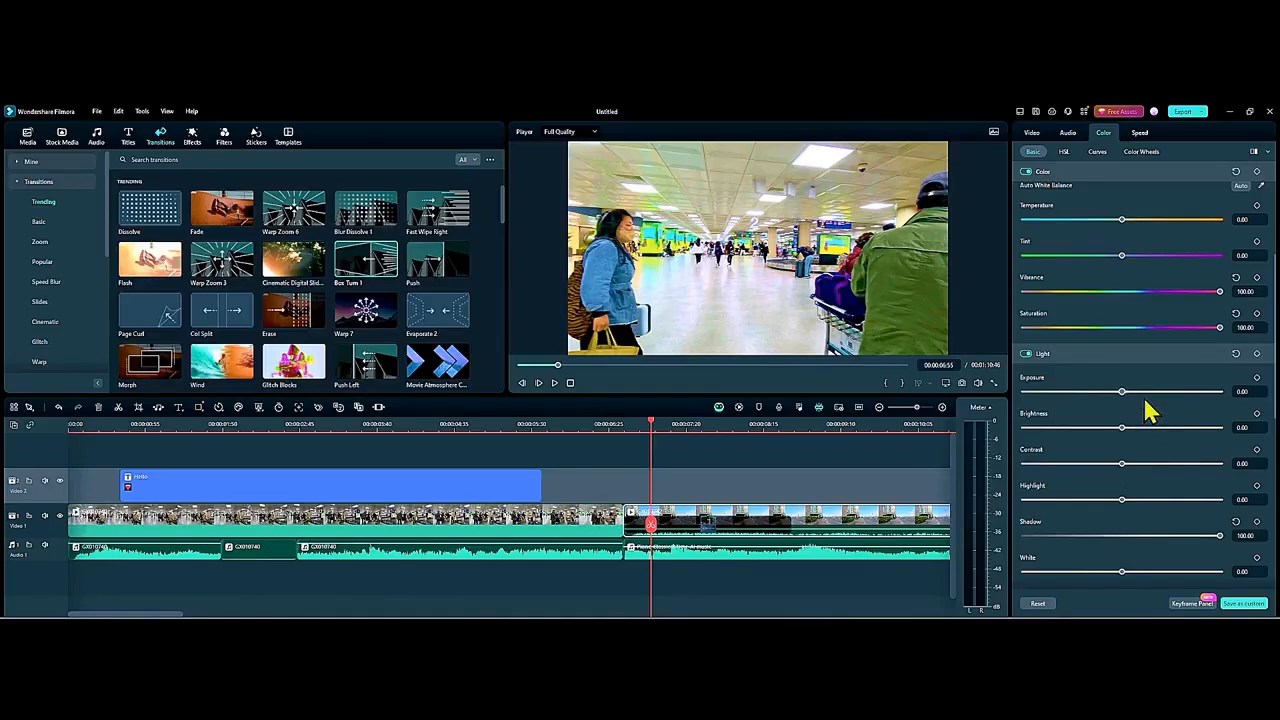
mouse_move(1123, 392)
mouse_down()
mouse_move(1068, 398)
mouse_move(1134, 400)
mouse_move(1055, 398)
mouse_move(1119, 405)
mouse_up()
Step: Set the second clip's uniform speed to 3.00
click(1140, 134)
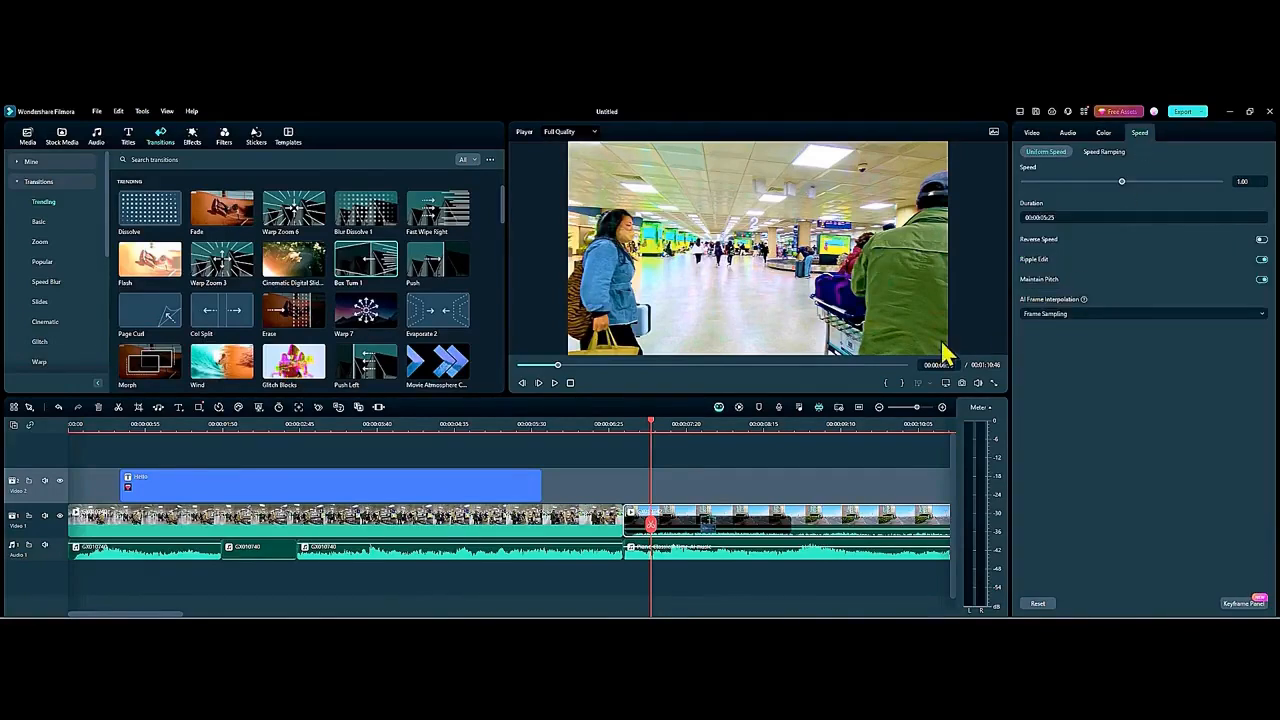
drag(651, 536, 832, 530)
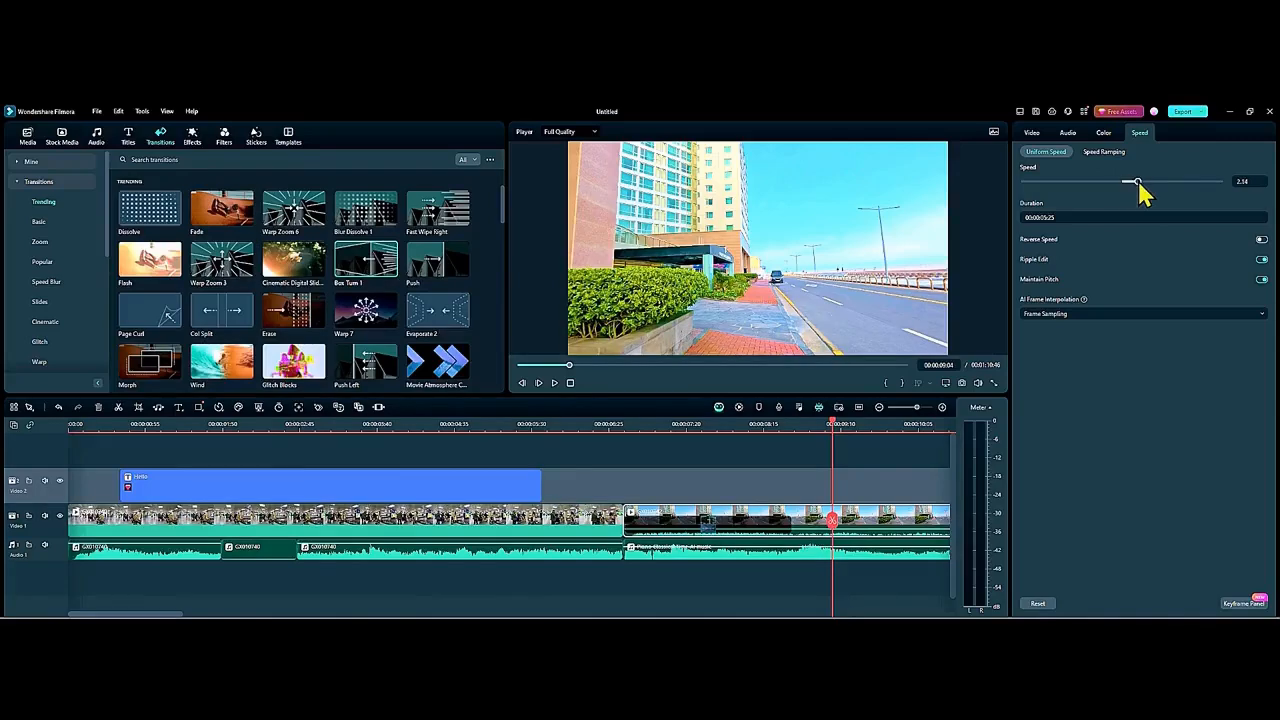
drag(1140, 182, 1139, 182)
click(1241, 181)
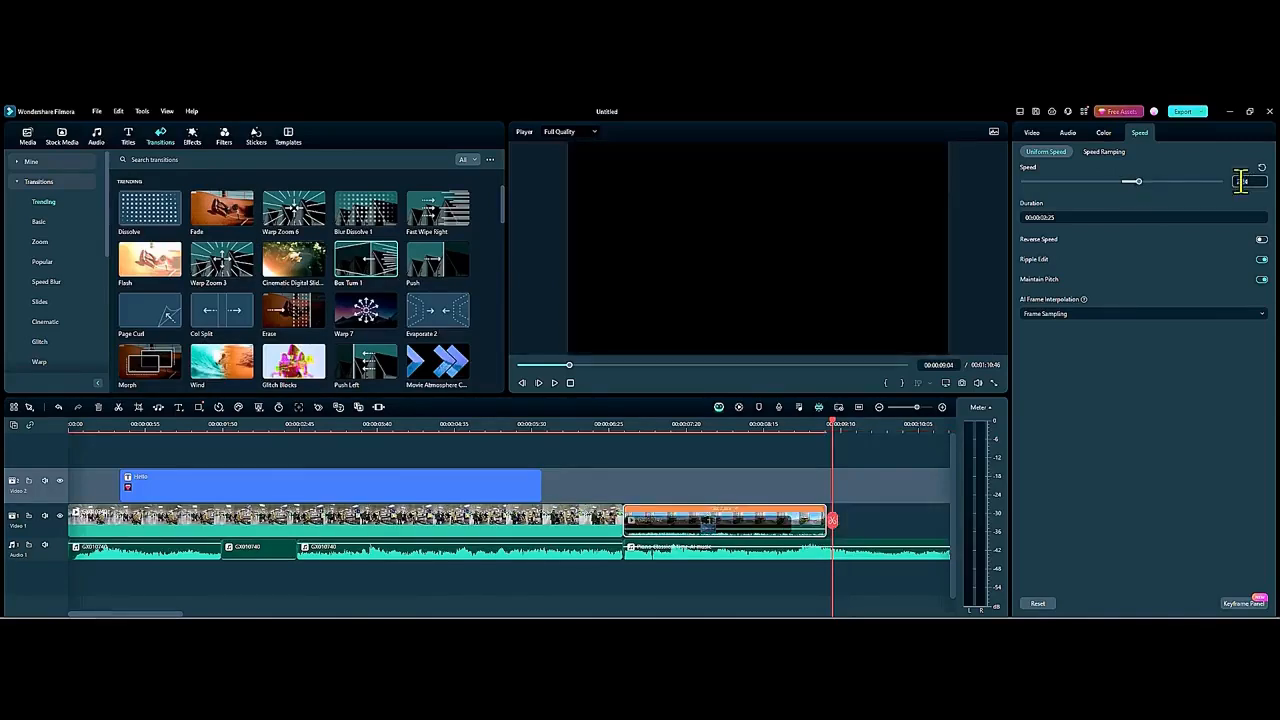
double_click(1250, 181)
key(Return)
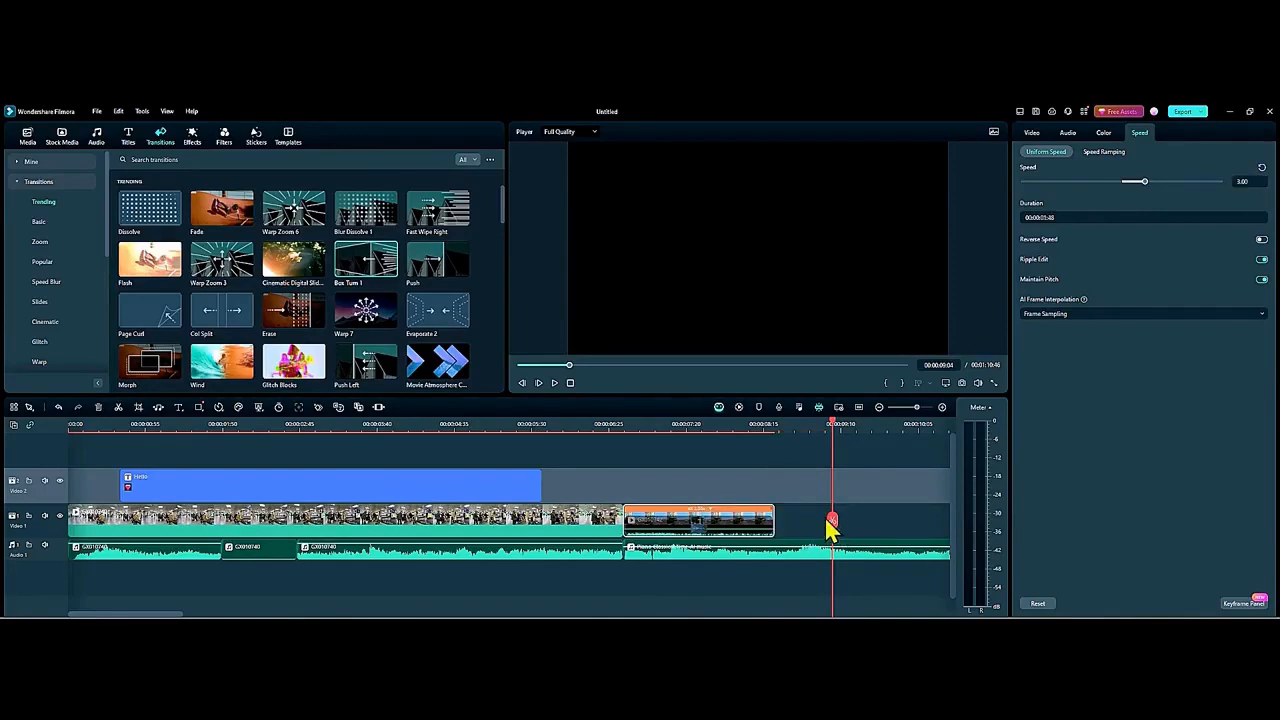
Step: Shorten the transition at the start of the second clip to 00:00:00:28 and play the section
click(742, 528)
drag(773, 535, 666, 528)
drag(835, 525, 623, 523)
click(554, 386)
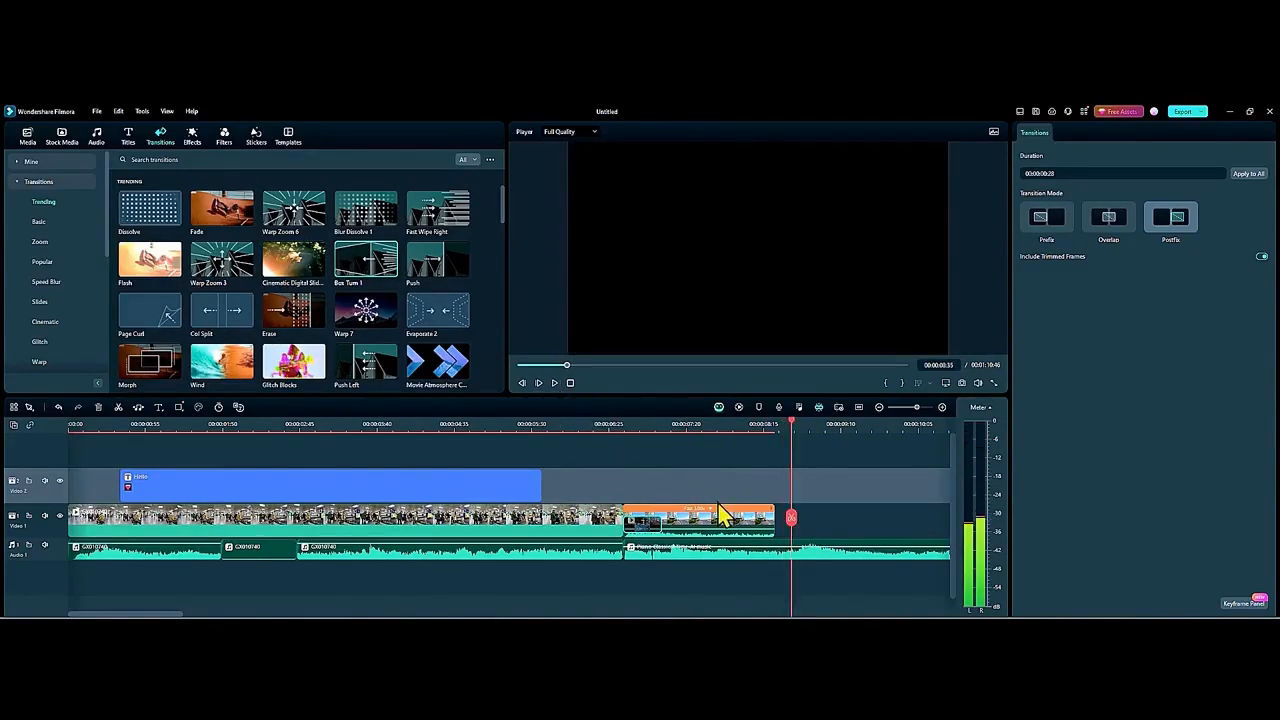
Step: Reset the second clip's uniform speed, apply the Montage speed ramp to it, and play the section
drag(795, 522, 724, 528)
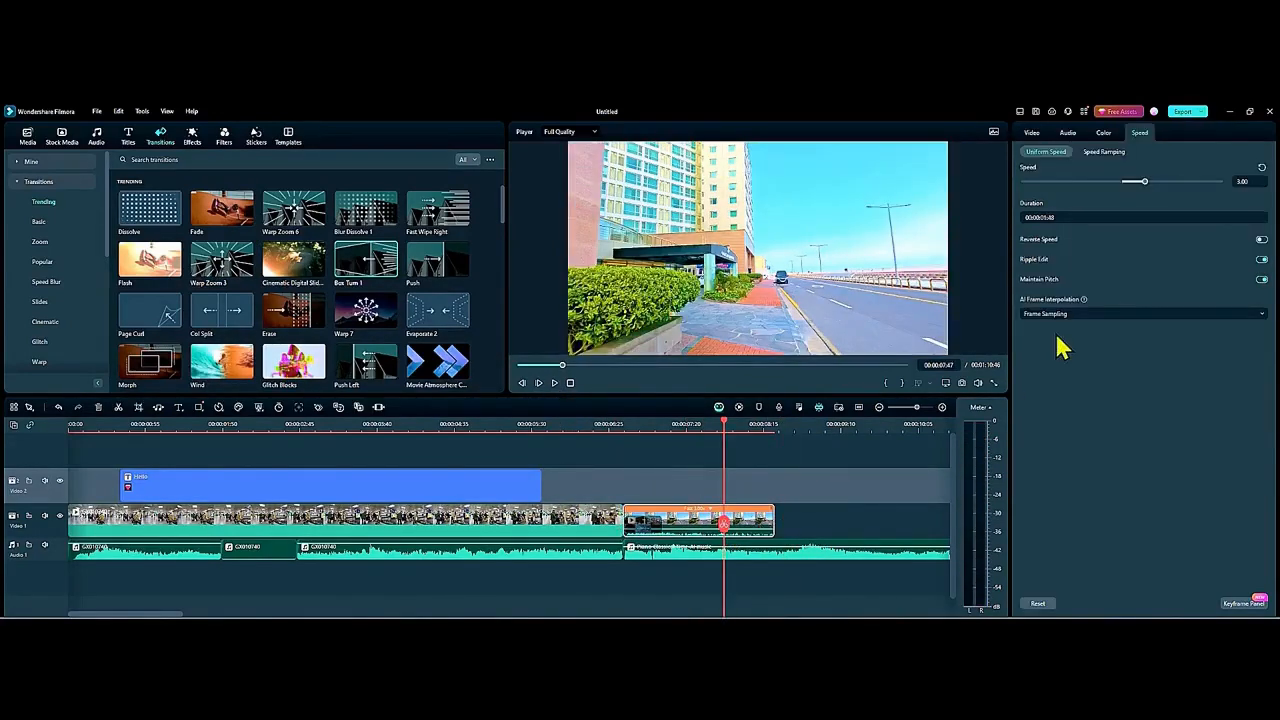
click(1262, 168)
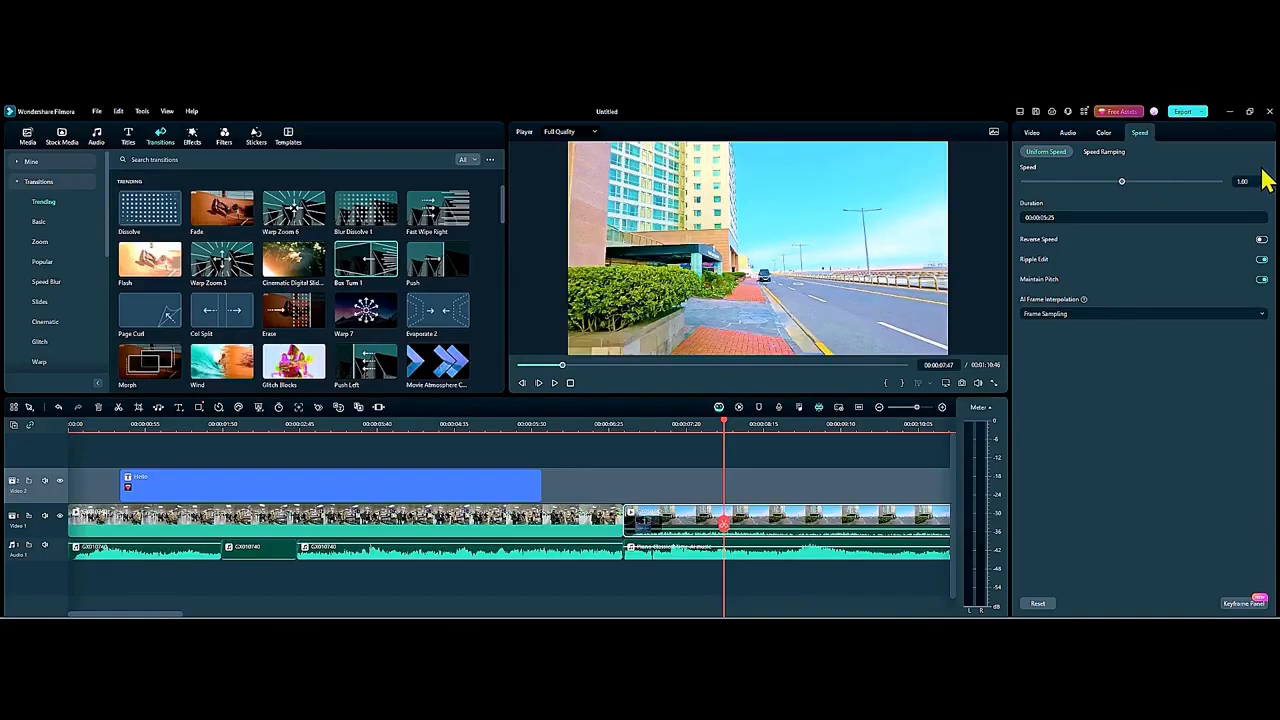
click(1106, 153)
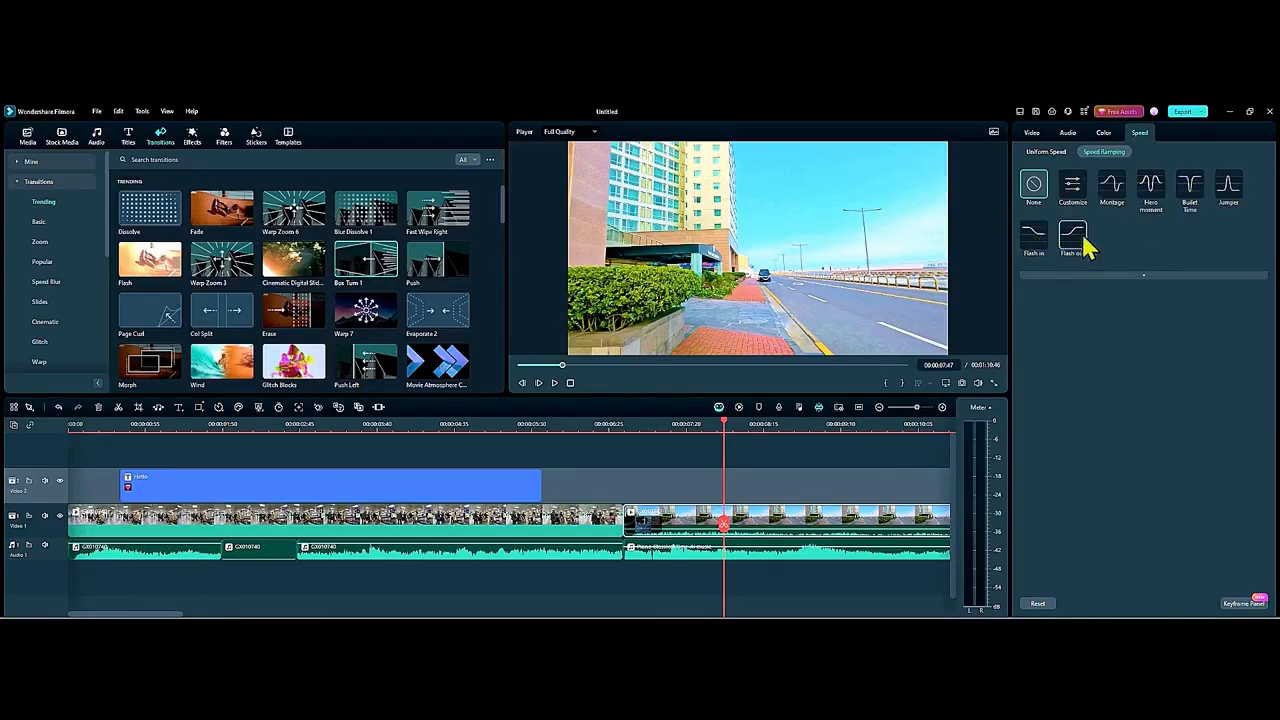
click(1114, 193)
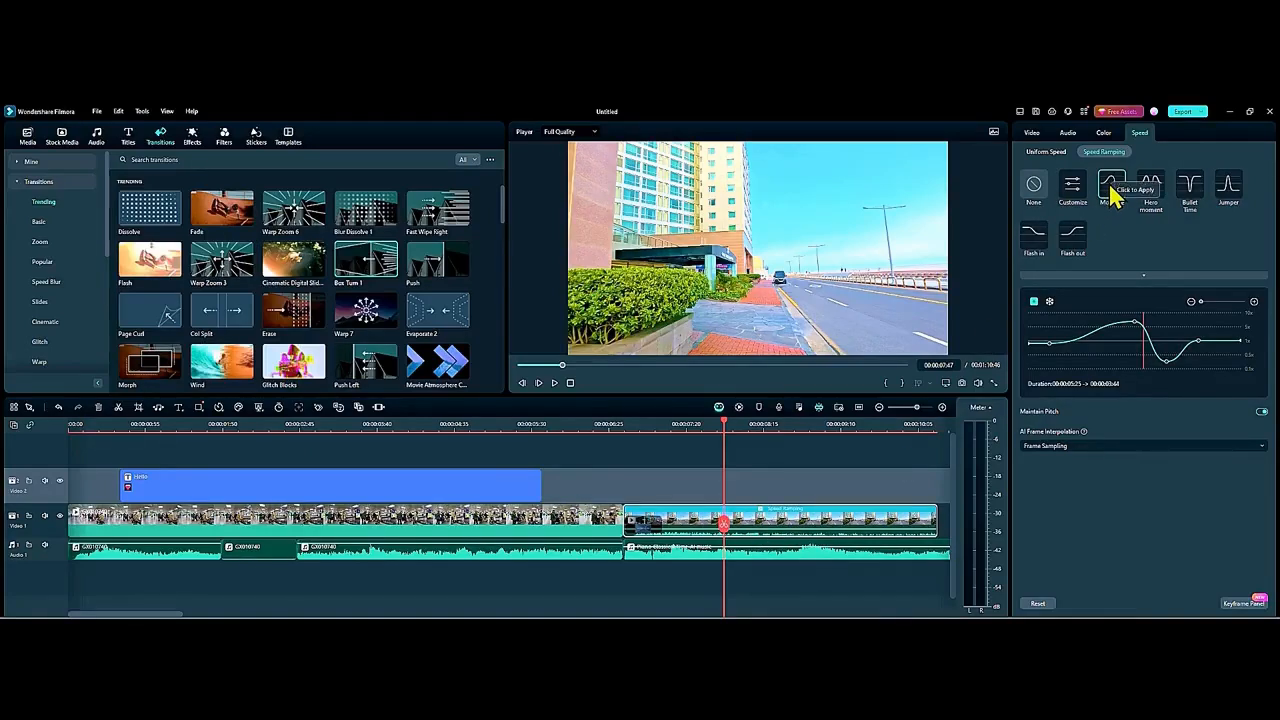
drag(730, 537, 620, 534)
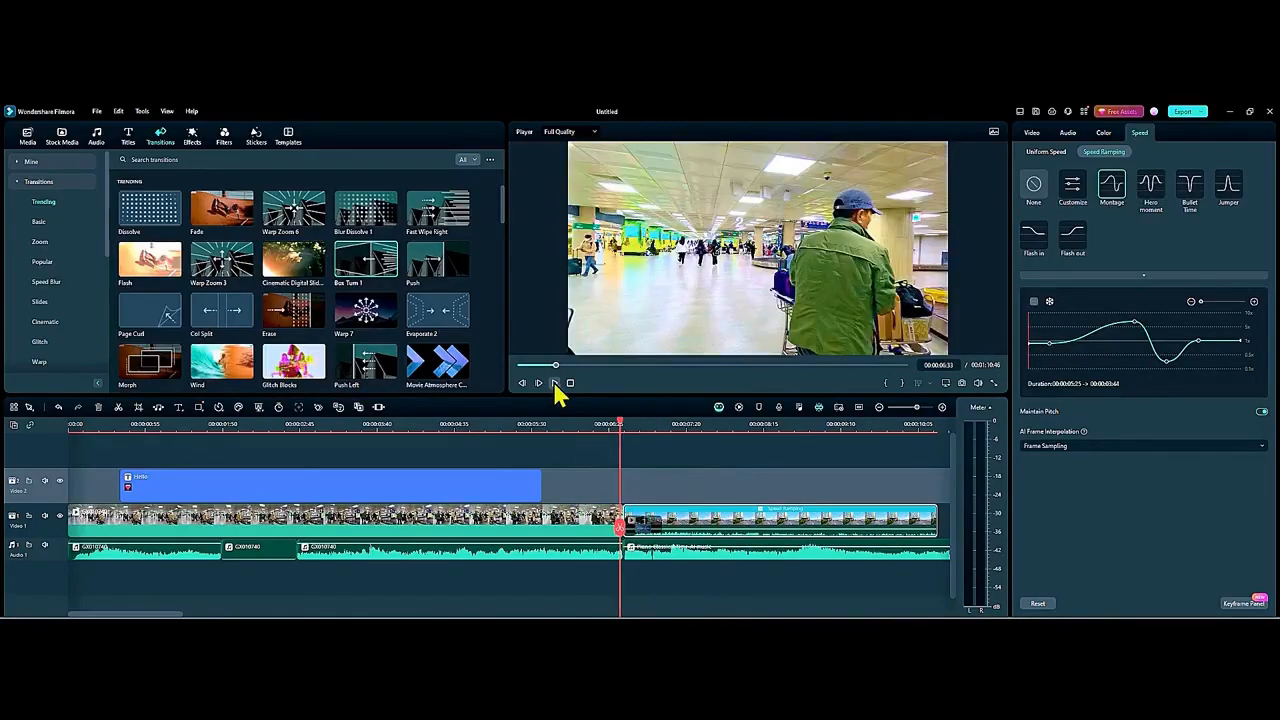
click(555, 385)
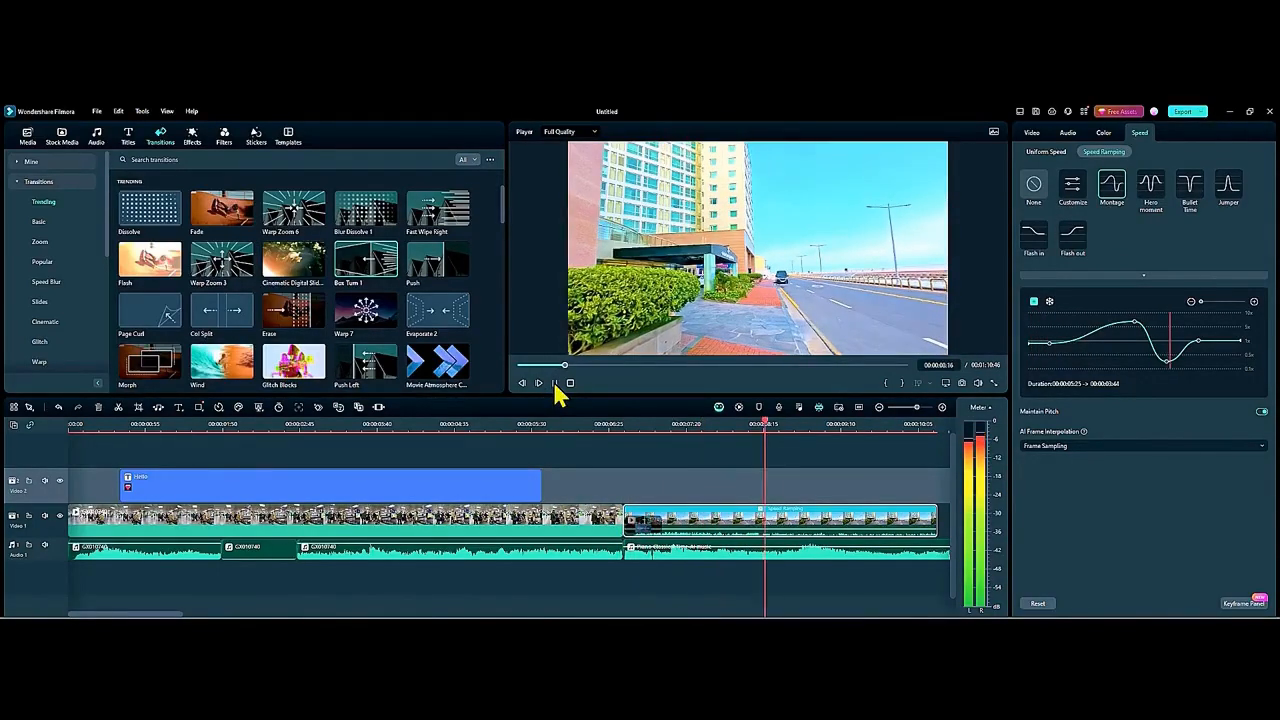
click(555, 385)
Step: Shorten the Hello title on Video 2 and move it to the start of the timeline
drag(880, 532, 263, 486)
click(330, 529)
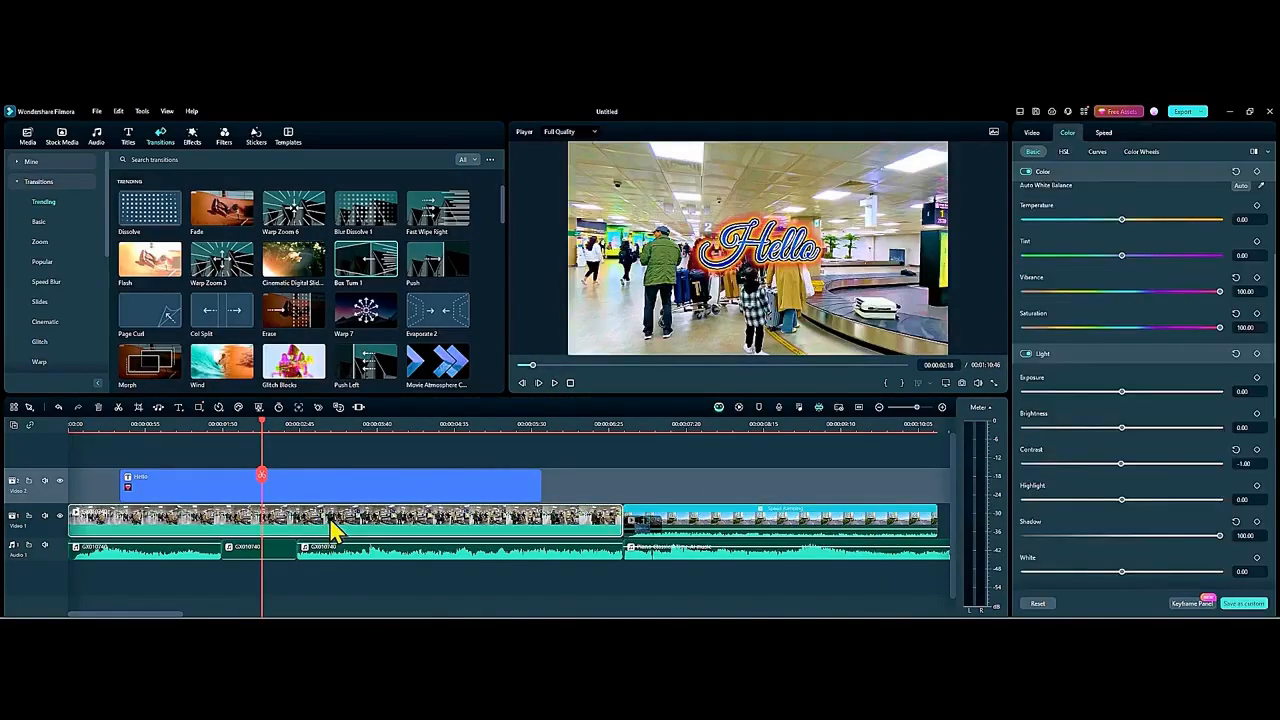
click(376, 492)
drag(540, 490, 277, 491)
click(339, 488)
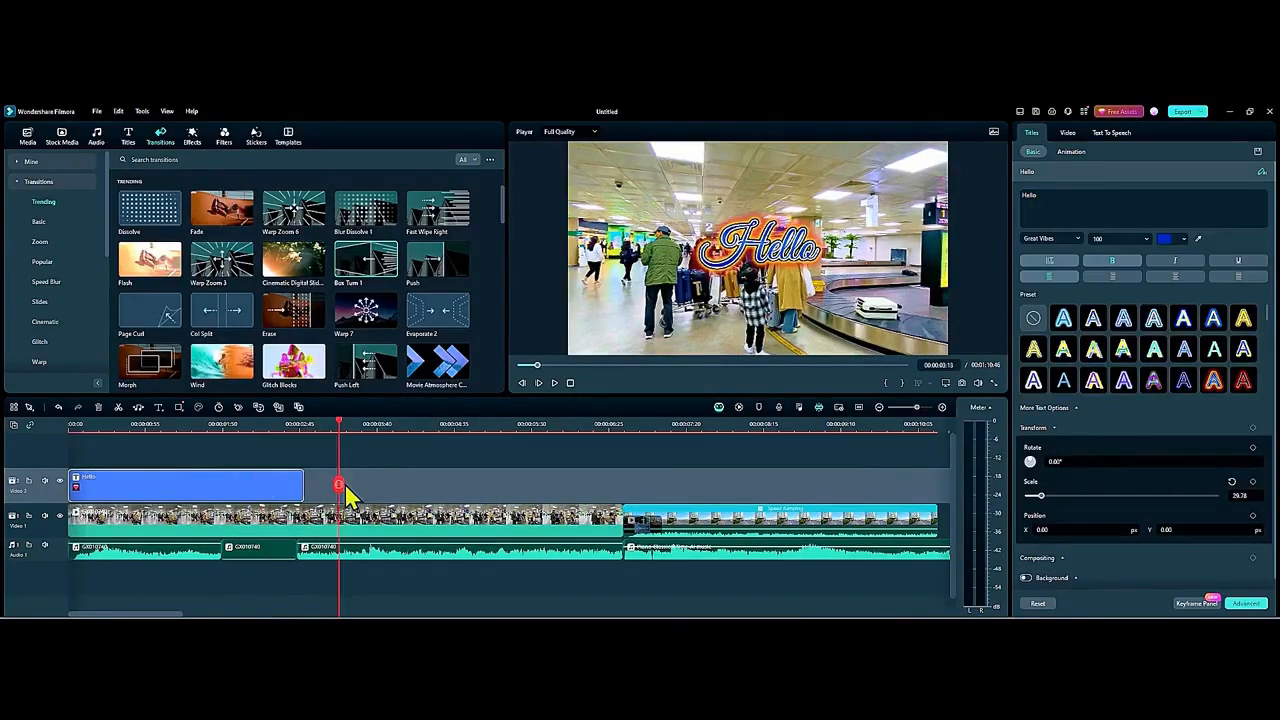
Step: Apply the Montage speed ramp to the first Video 1 clip and play it from the start
click(366, 525)
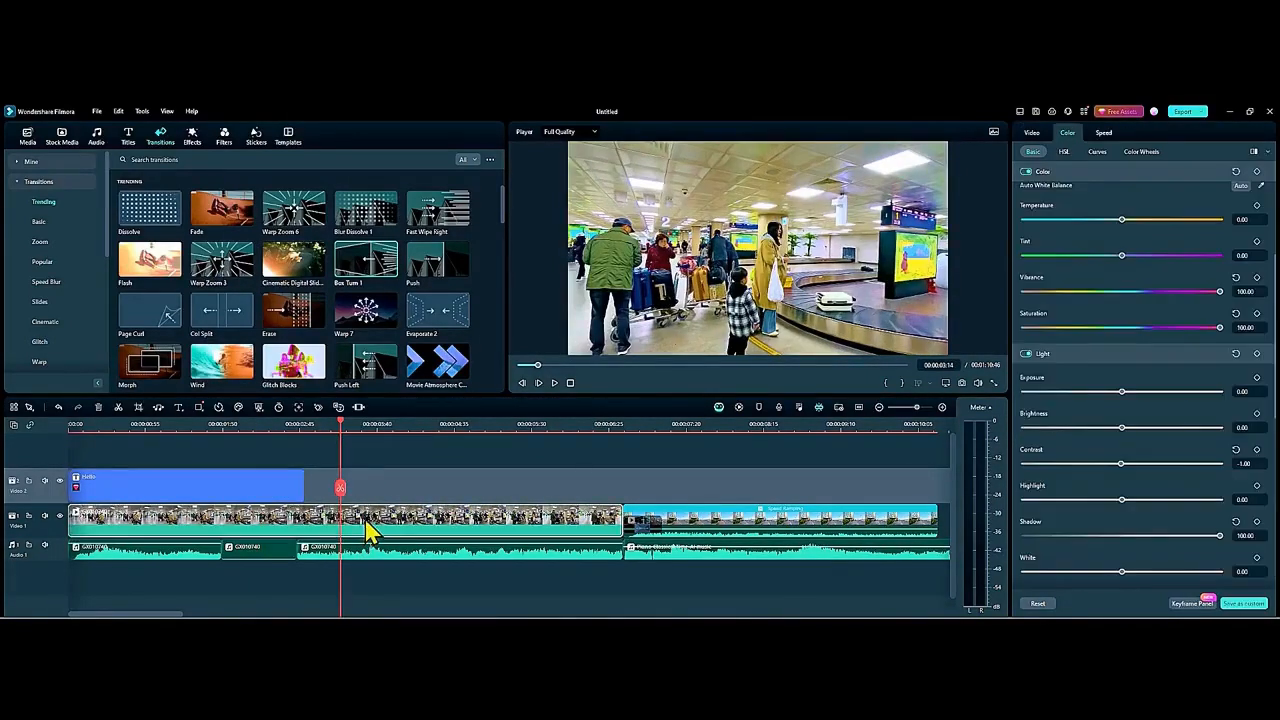
click(1104, 133)
click(1101, 152)
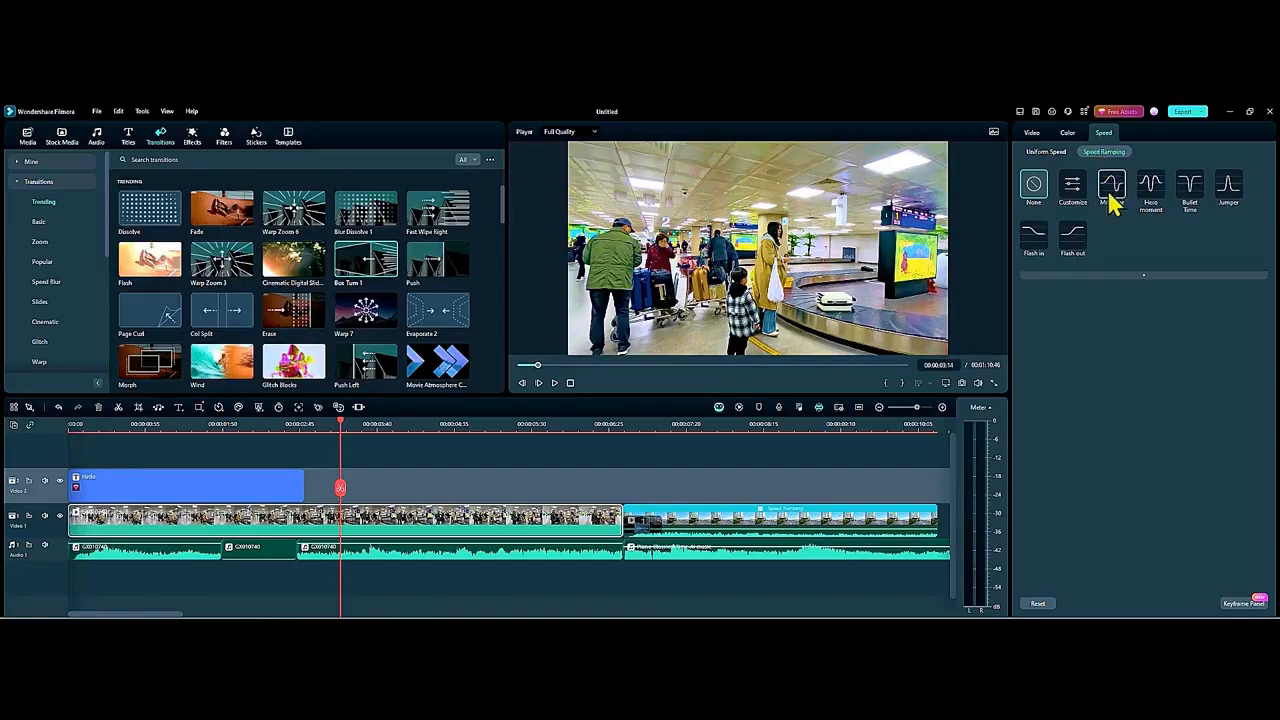
click(1112, 192)
drag(337, 500, 77, 522)
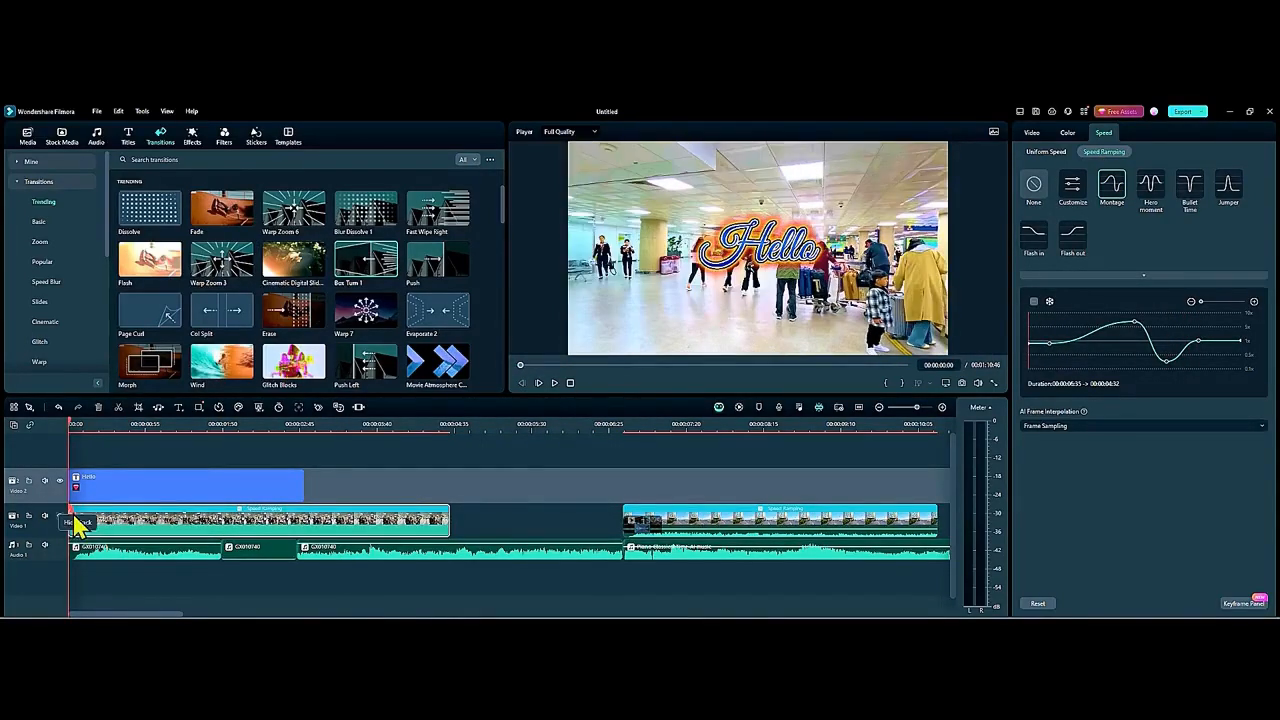
click(557, 384)
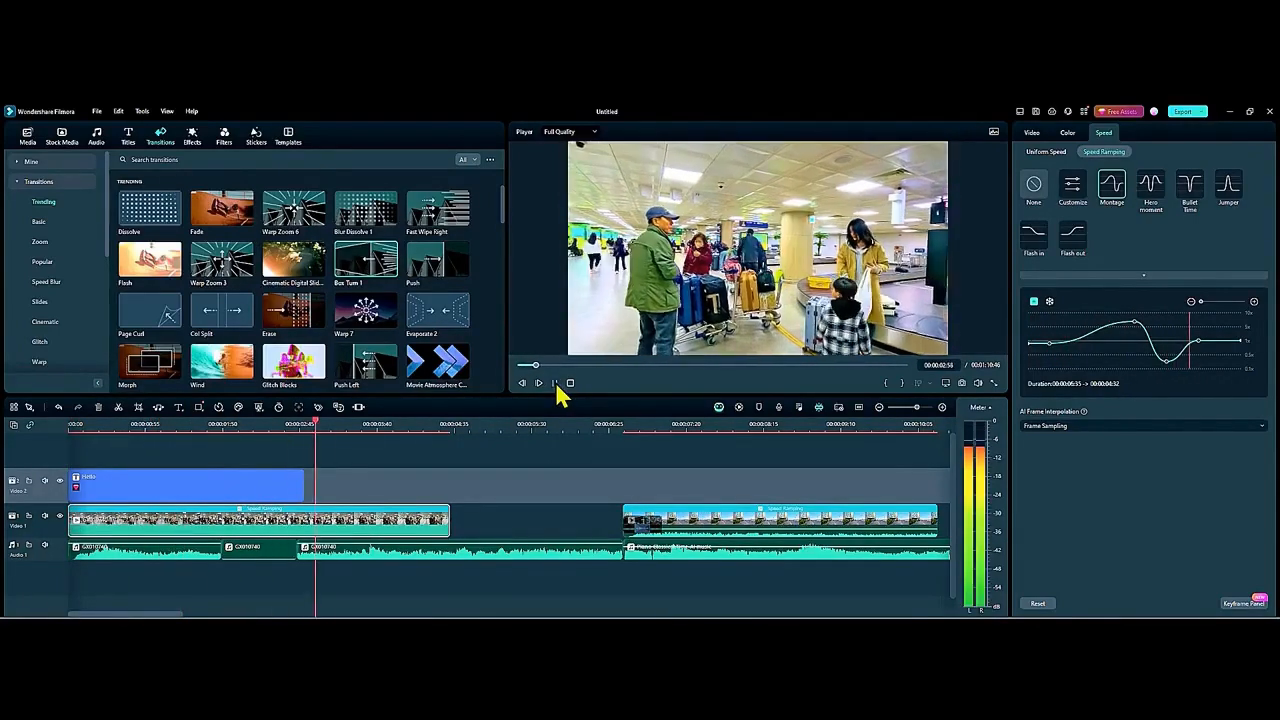
click(556, 384)
Step: Move the second Video 1 clip against the end of the first clip to close the gap
drag(780, 520, 592, 525)
click(395, 518)
drag(395, 516, 277, 540)
drag(1106, 345, 1031, 357)
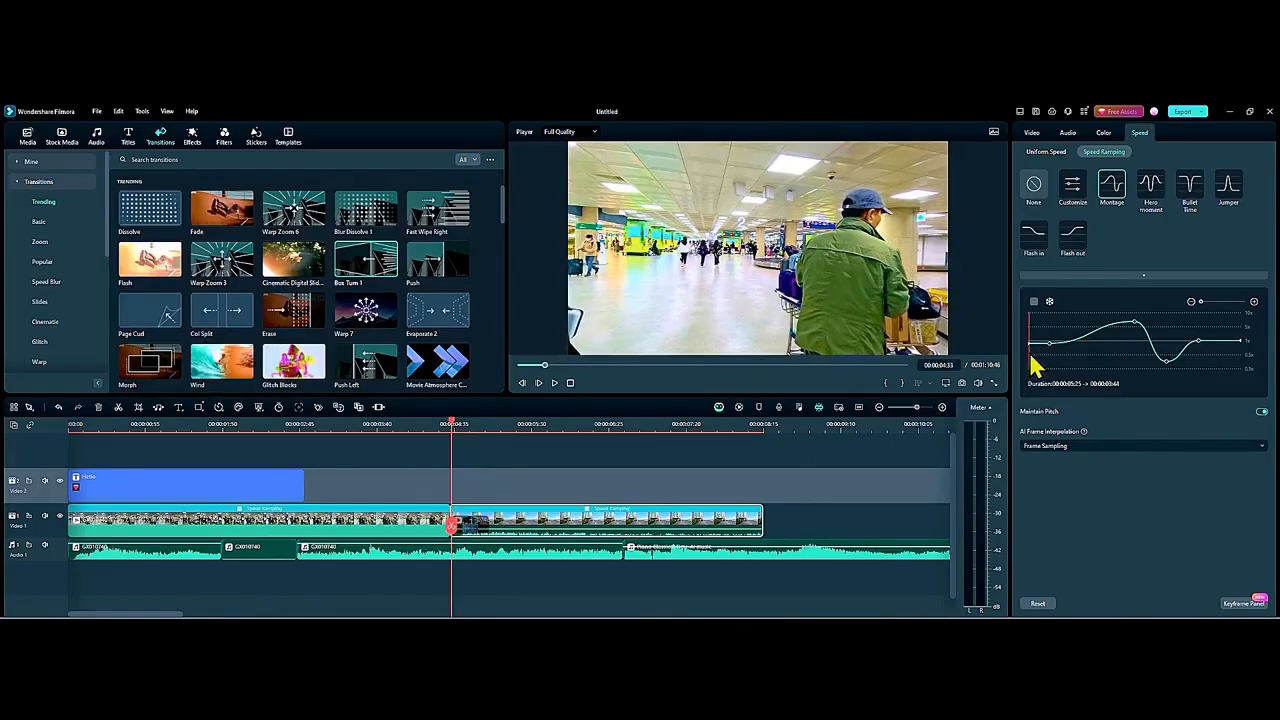
Step: Lower the slow point of the first clip's speed ramp curve to 0.1x
click(359, 519)
drag(451, 534, 328, 532)
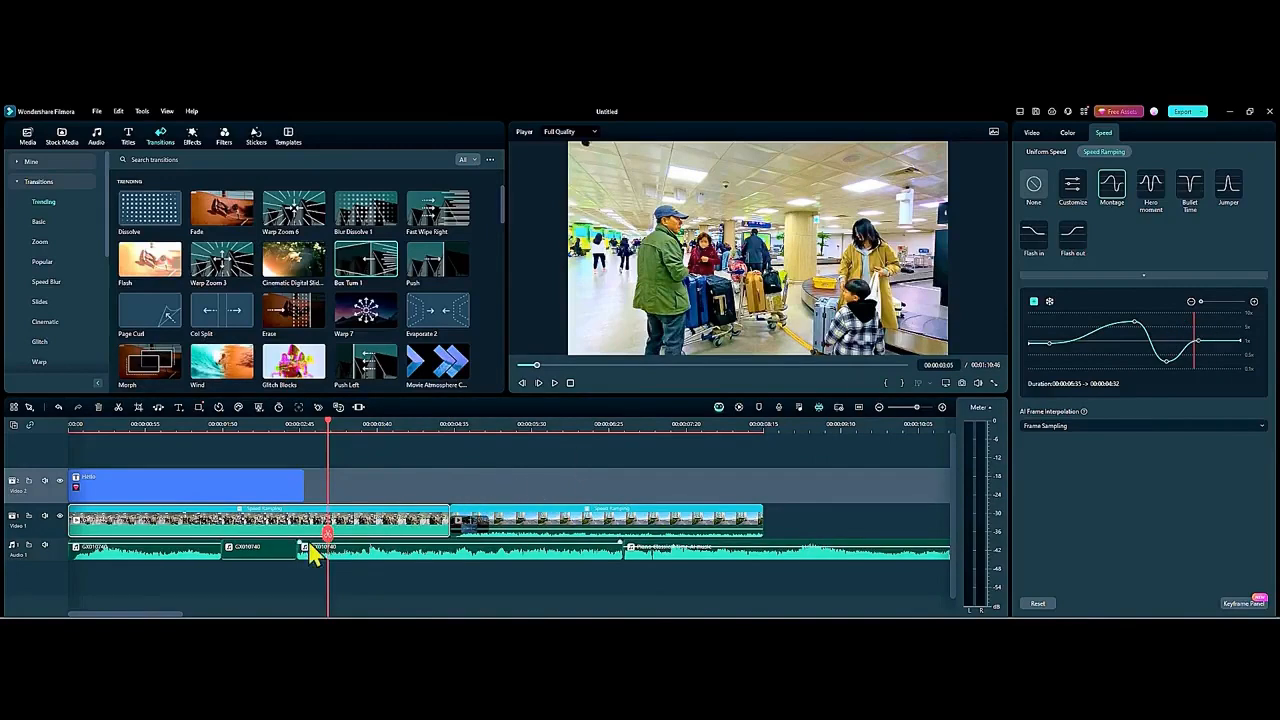
drag(328, 533, 227, 543)
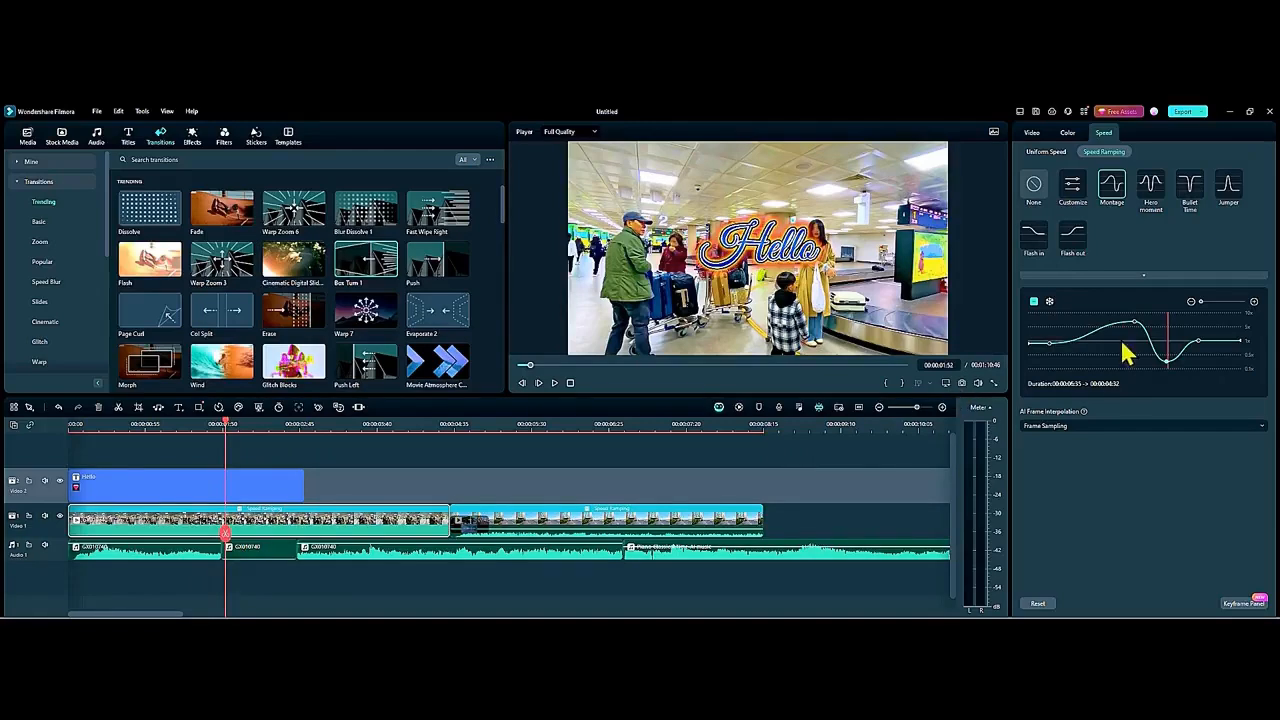
drag(1163, 360, 1162, 366)
drag(1165, 358, 1167, 366)
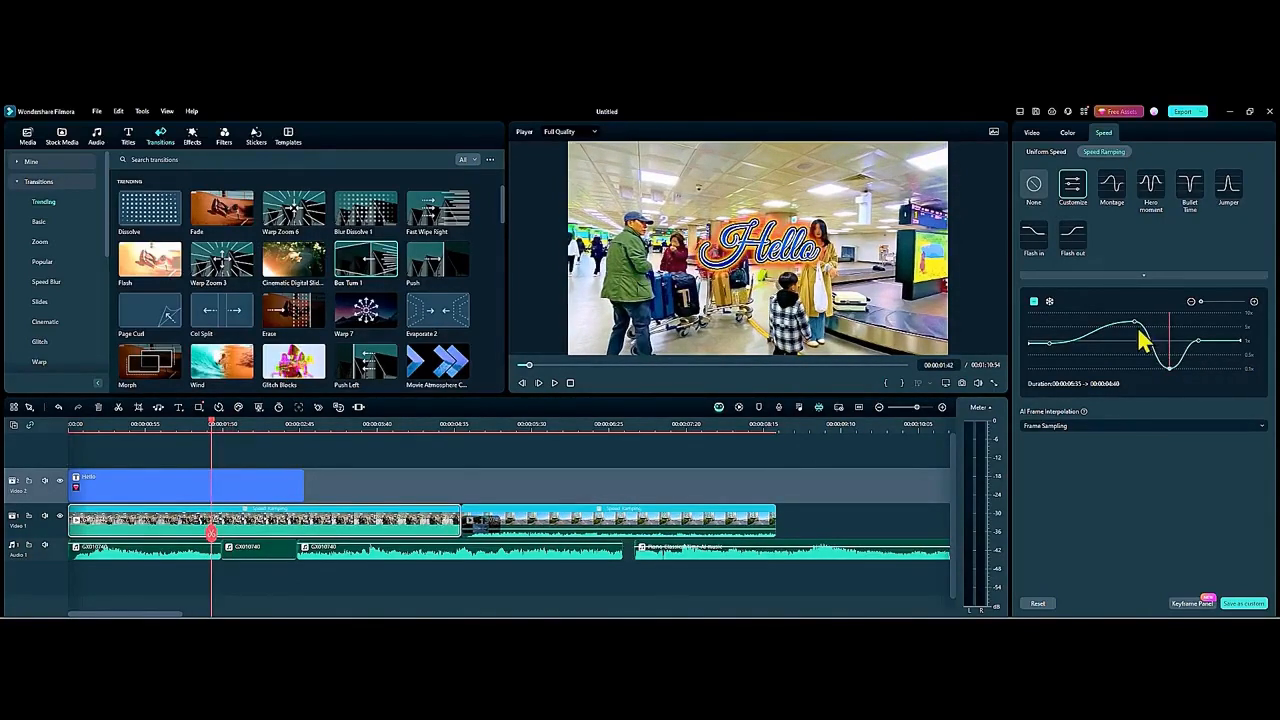
Step: Raise the peak of the first clip's speed ramp to 10x, shift it earlier, and play from the start
drag(1131, 321, 1083, 313)
drag(148, 536, 59, 540)
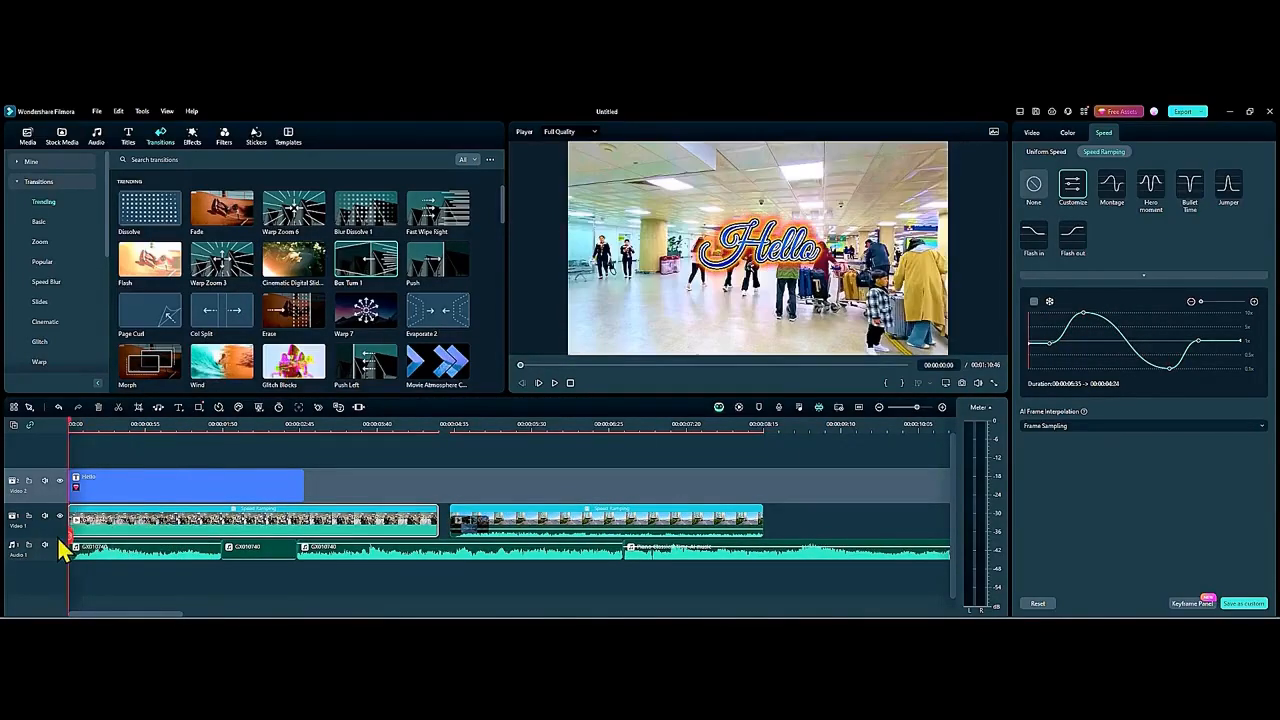
click(554, 385)
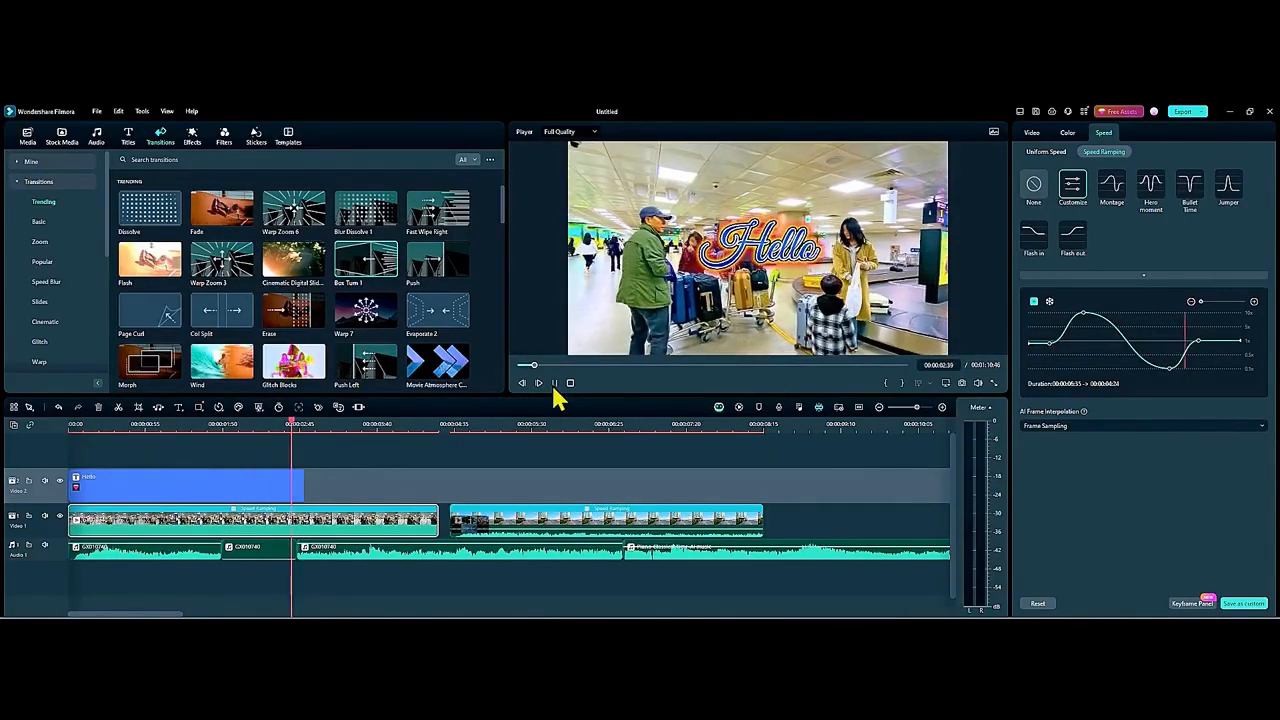
click(555, 386)
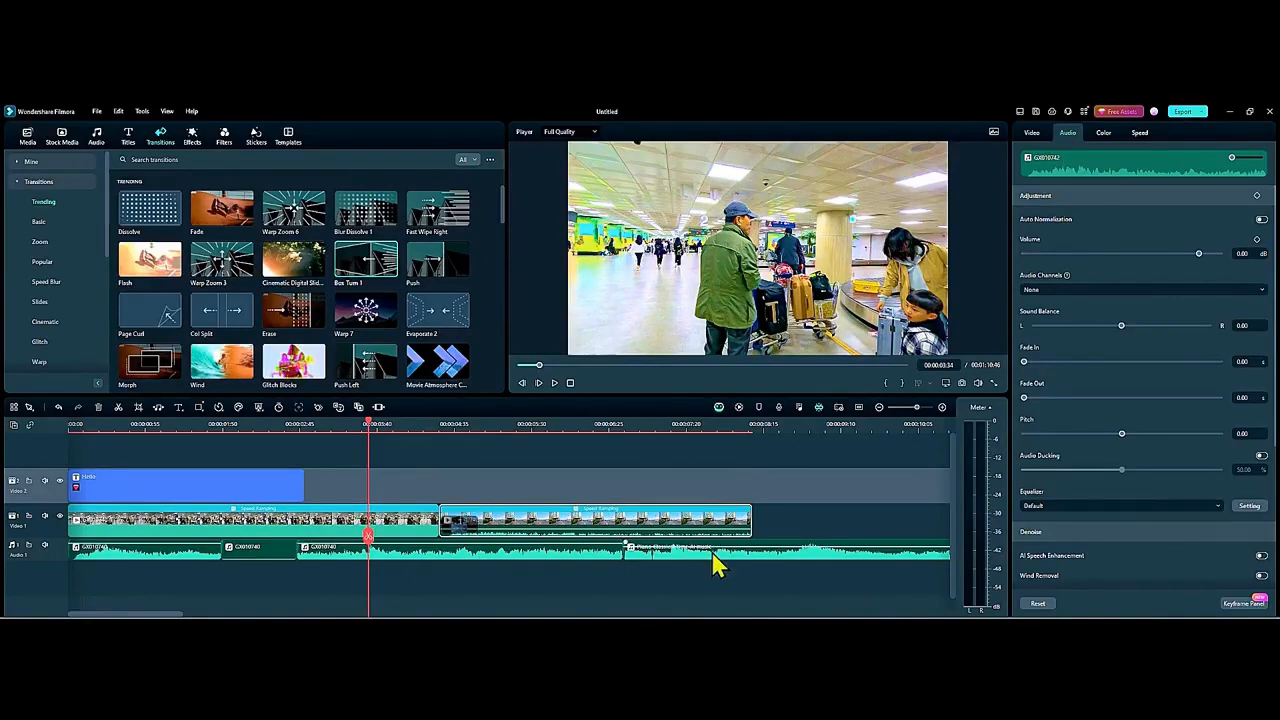
Step: Delete the long third segment on Audio 1 and move the piano music into its place
click(715, 565)
drag(366, 543, 641, 560)
click(563, 559)
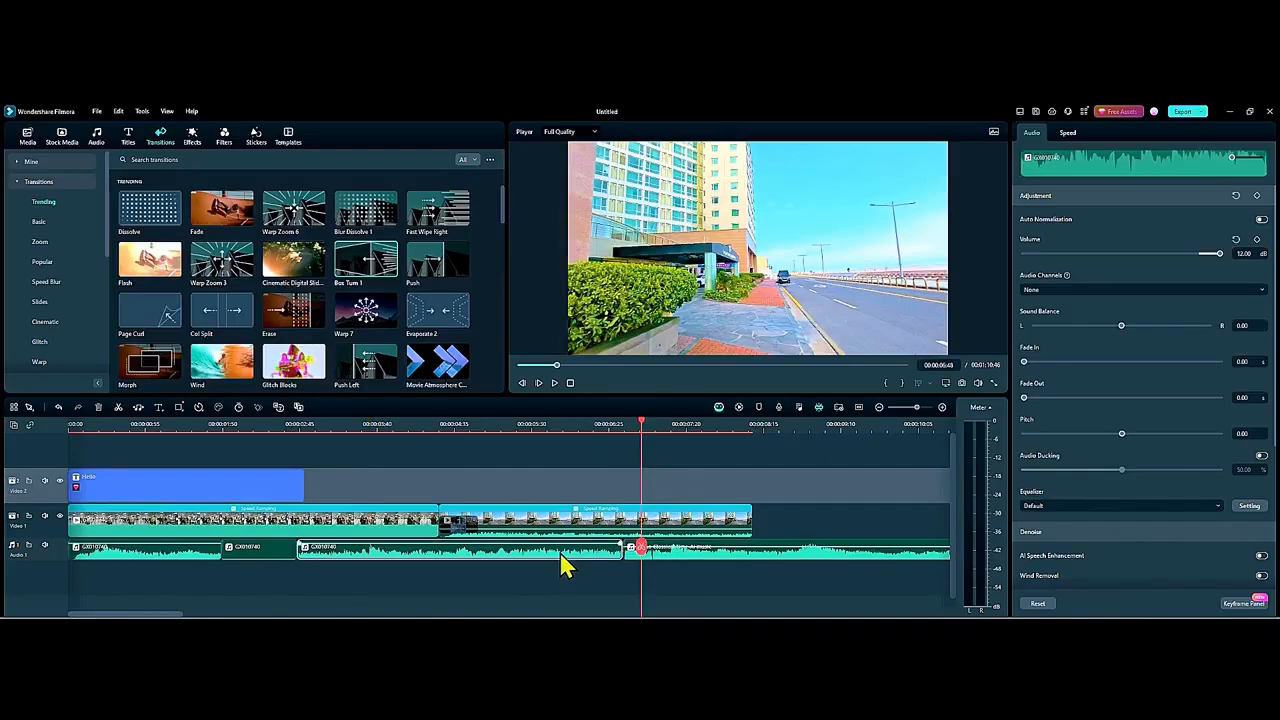
key(Delete)
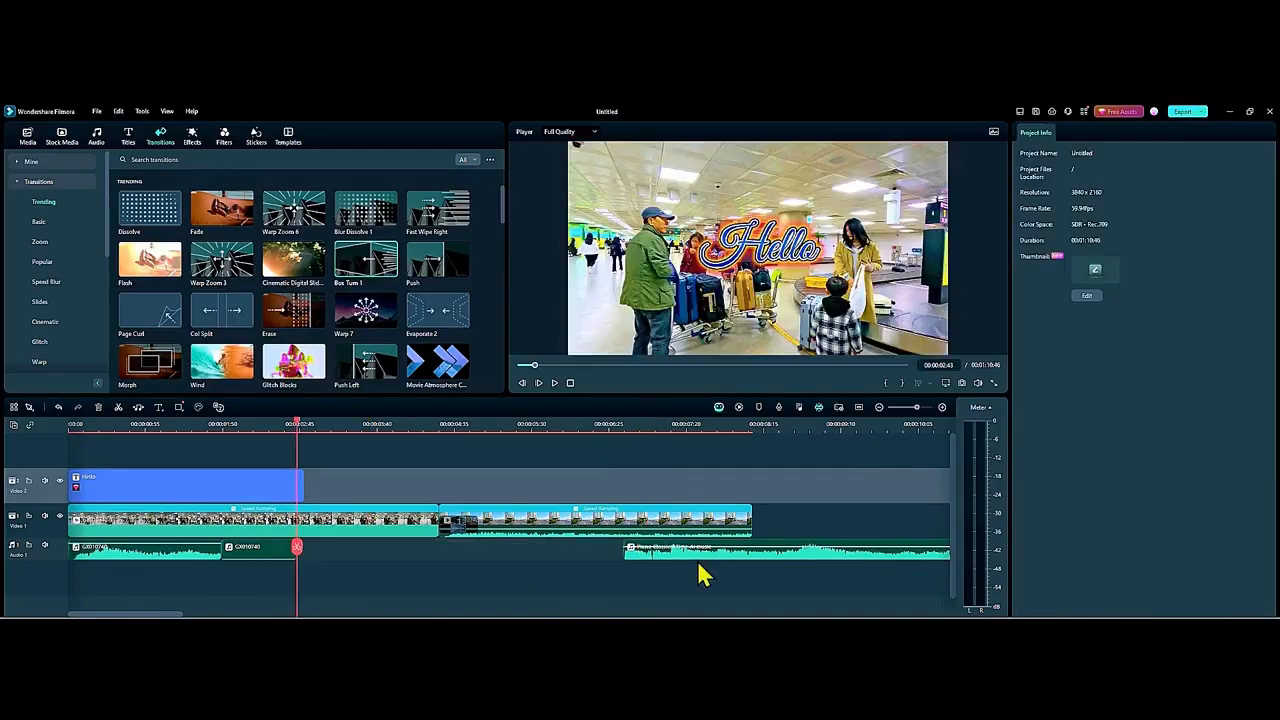
click(705, 565)
drag(755, 566, 383, 567)
Step: Delete the muted second segment on Audio 1 and move the piano music directly after the first segment
click(270, 557)
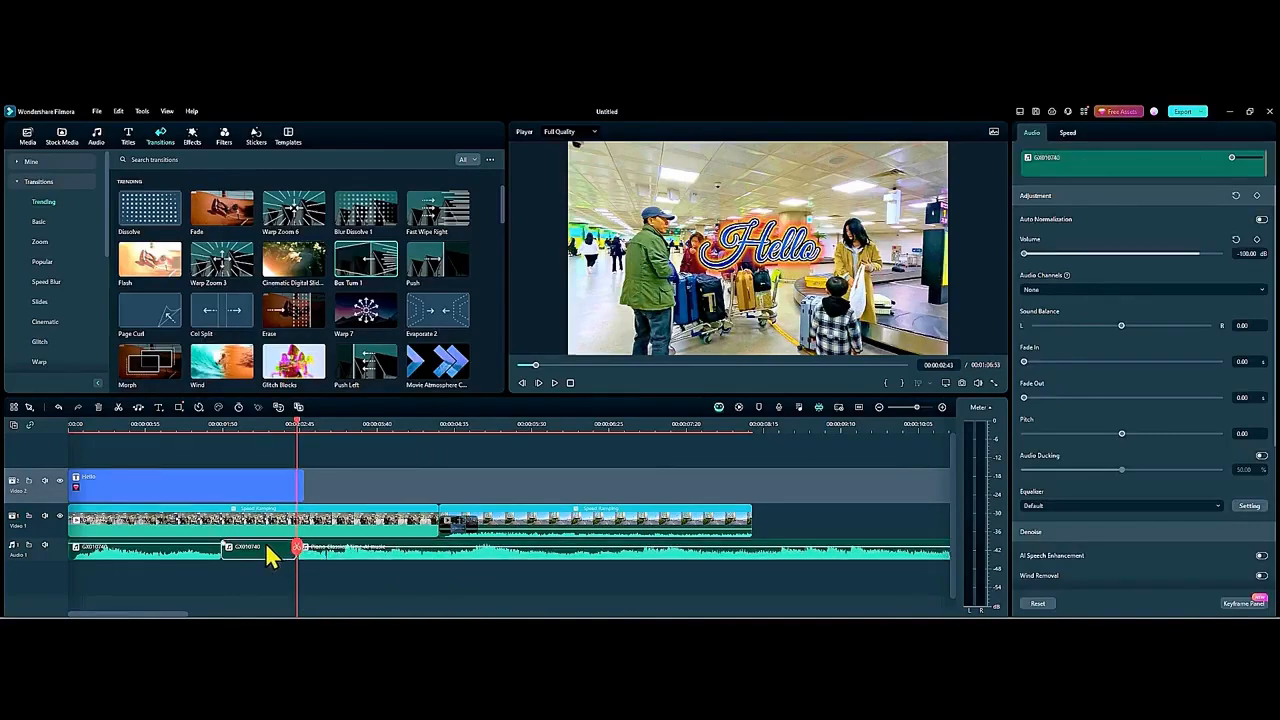
key(Delete)
click(414, 563)
drag(414, 563, 177, 554)
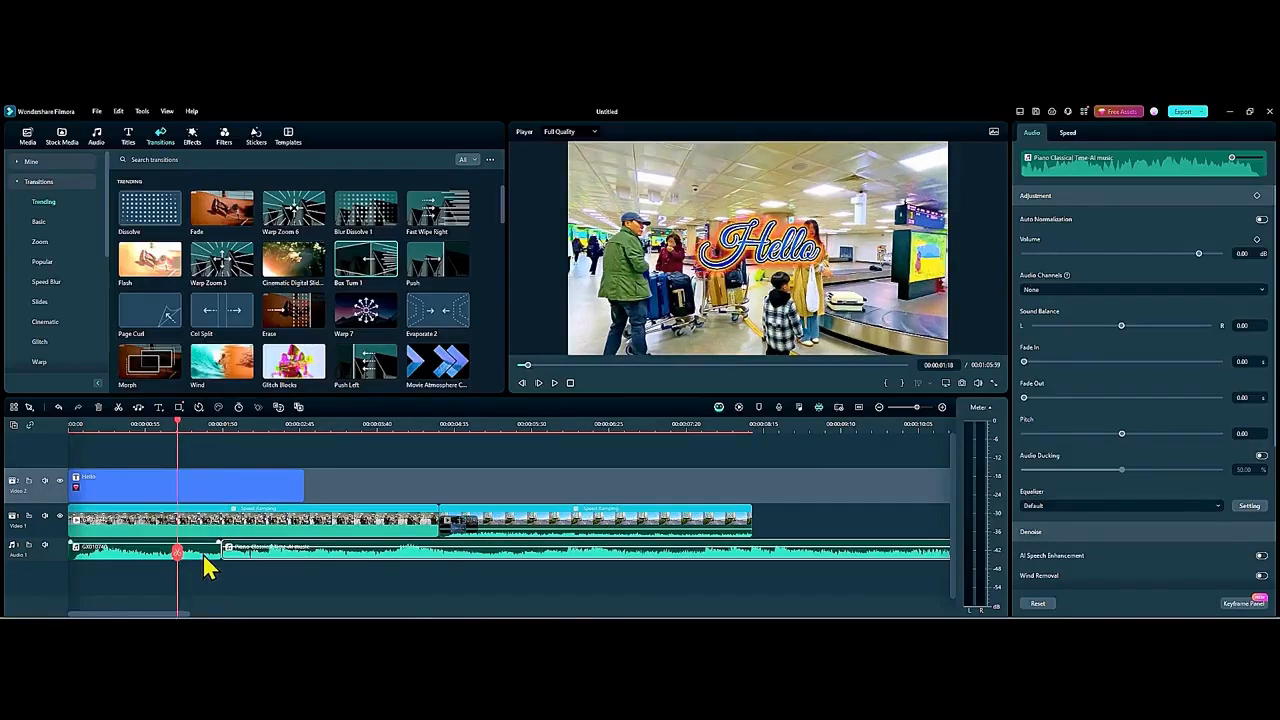
Step: Set the first Audio 1 segment's fade-out to 0.50 s
click(201, 554)
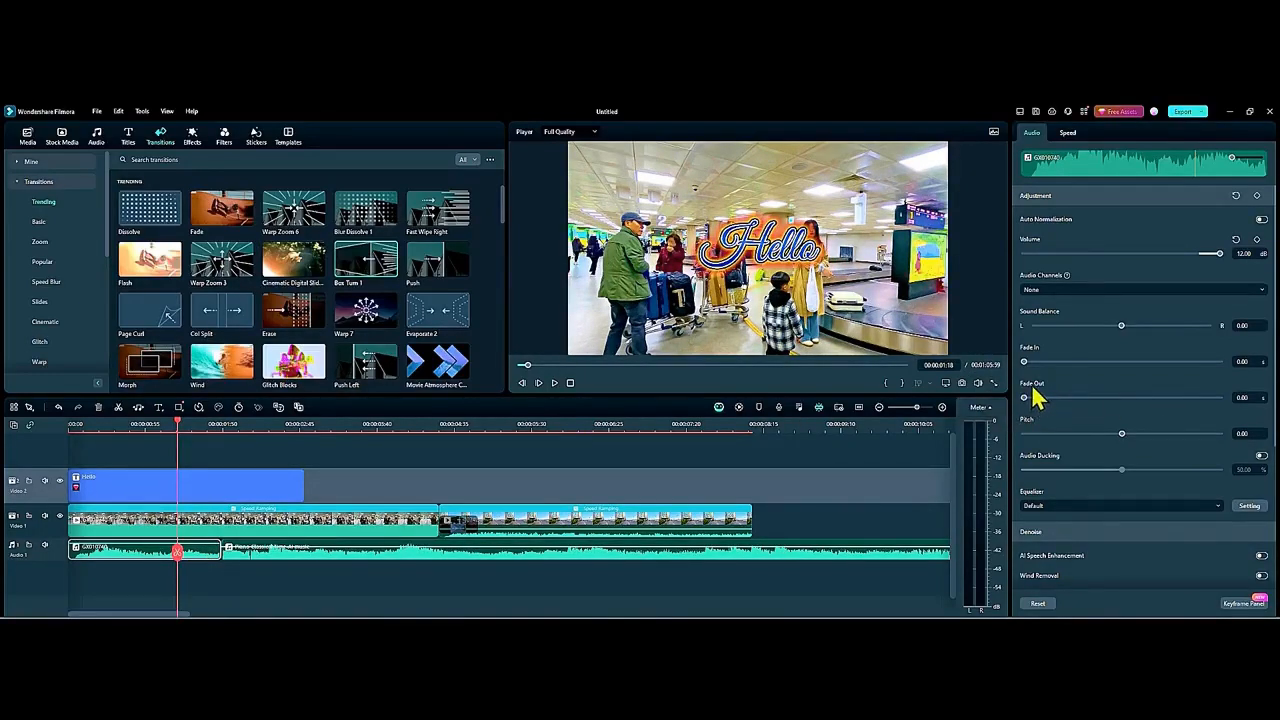
click(1247, 398)
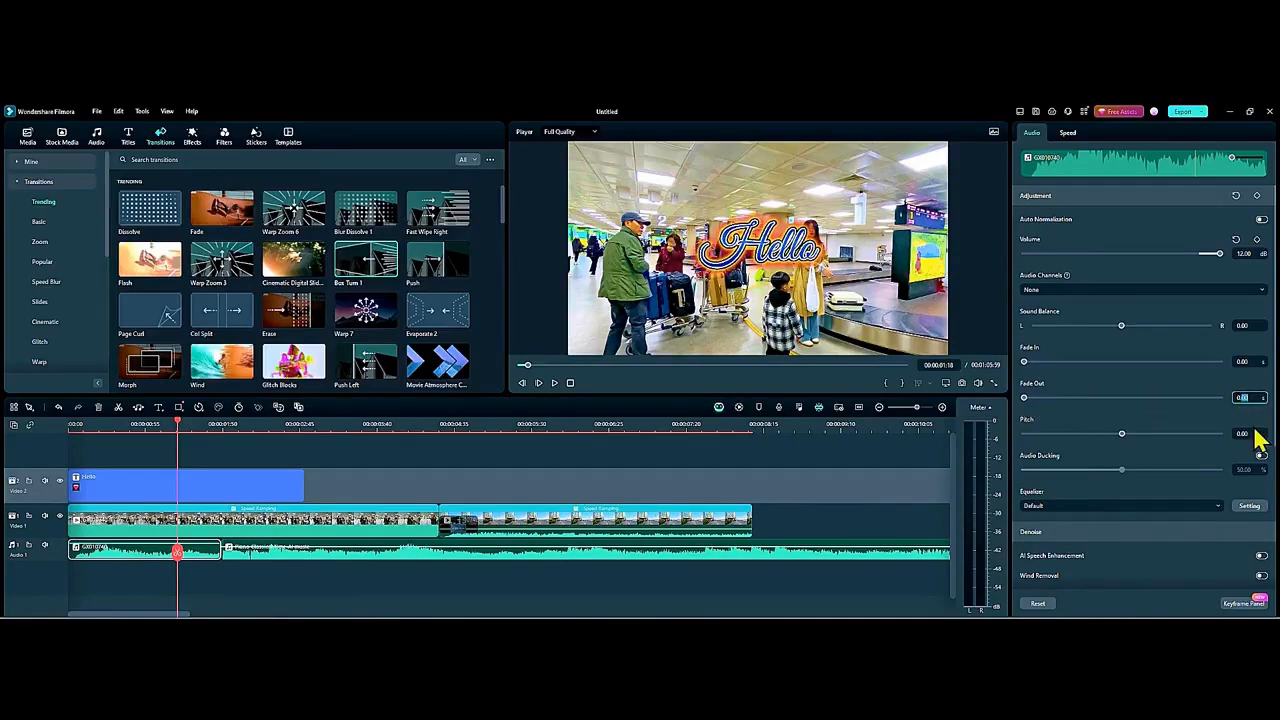
double_click(1249, 397)
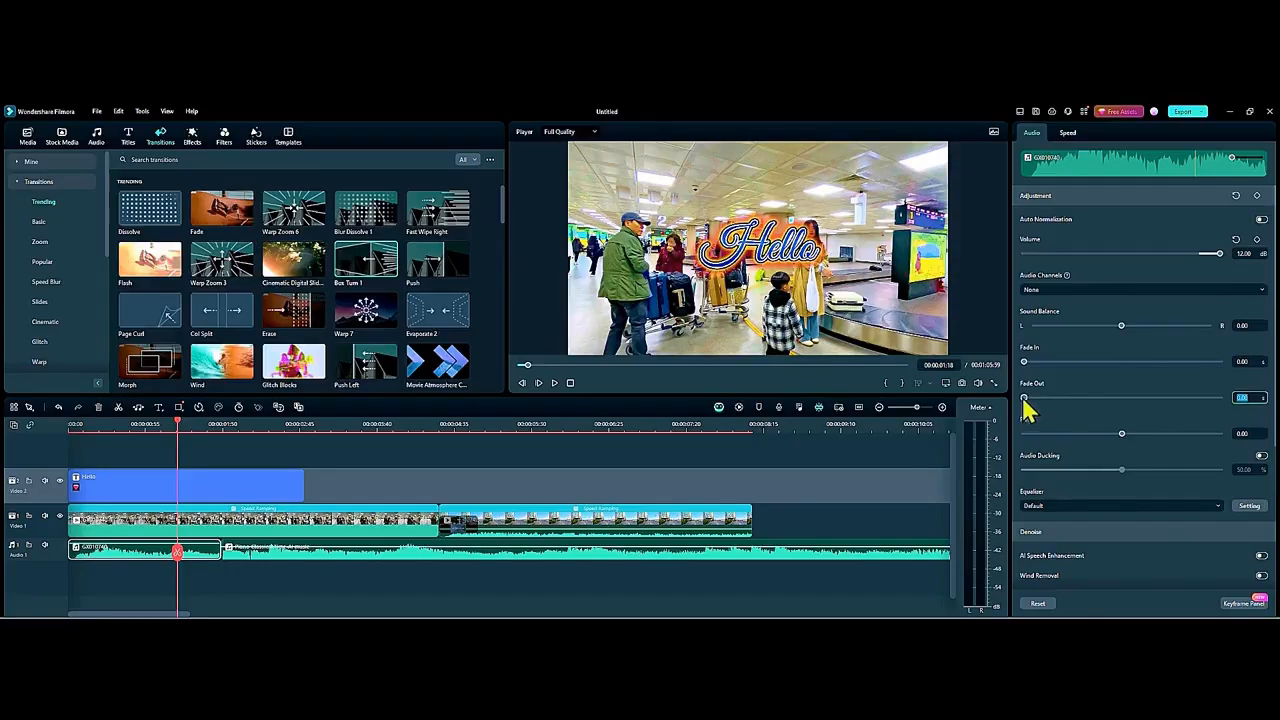
drag(1024, 396, 1219, 400)
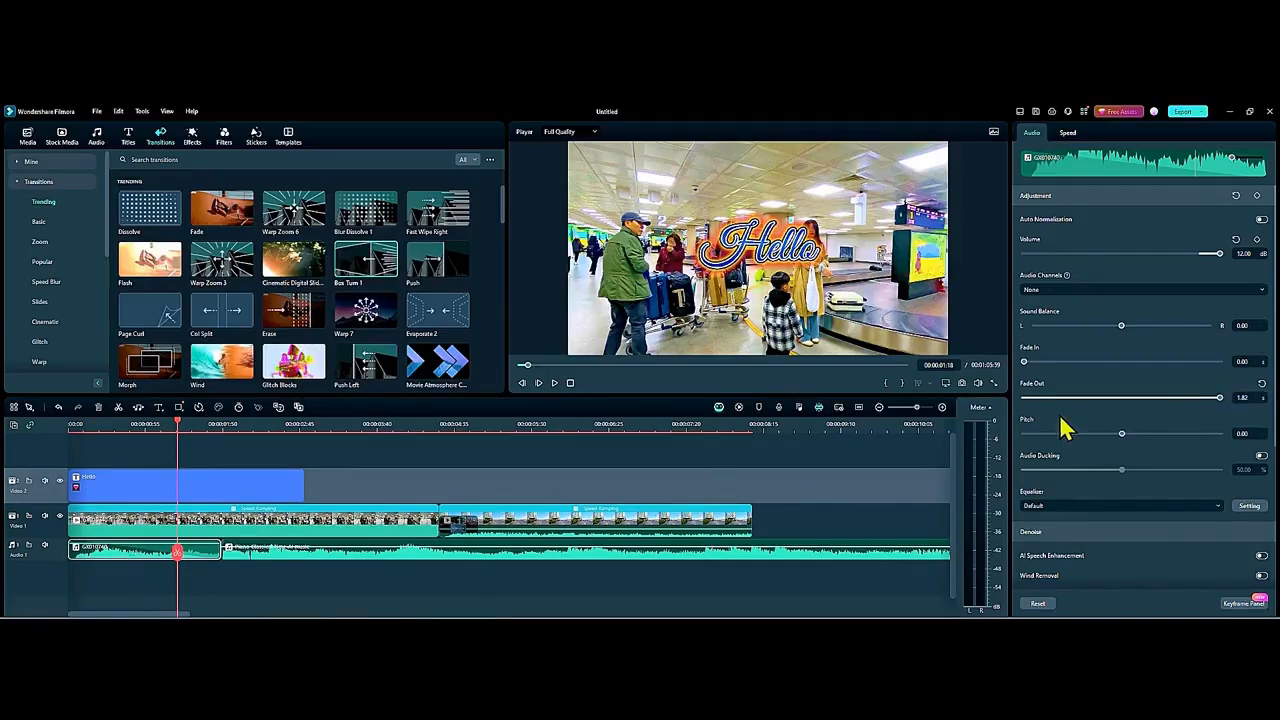
click(1246, 398)
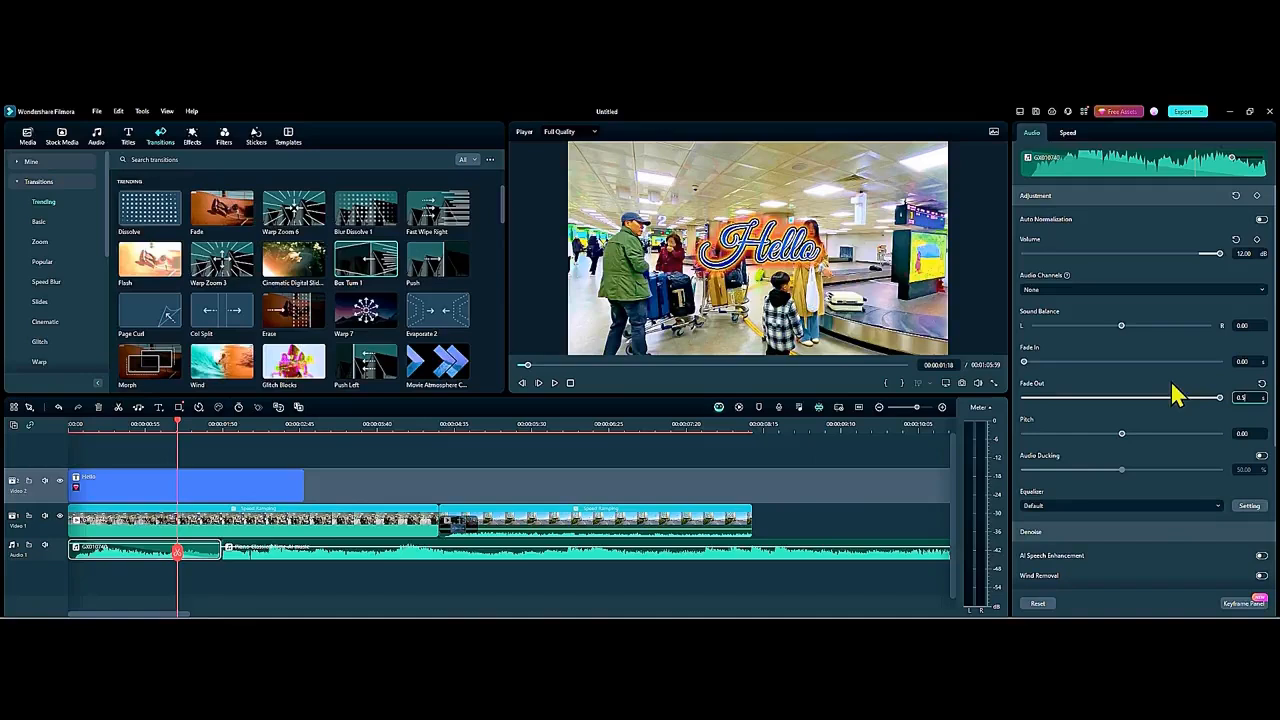
key(Tab)
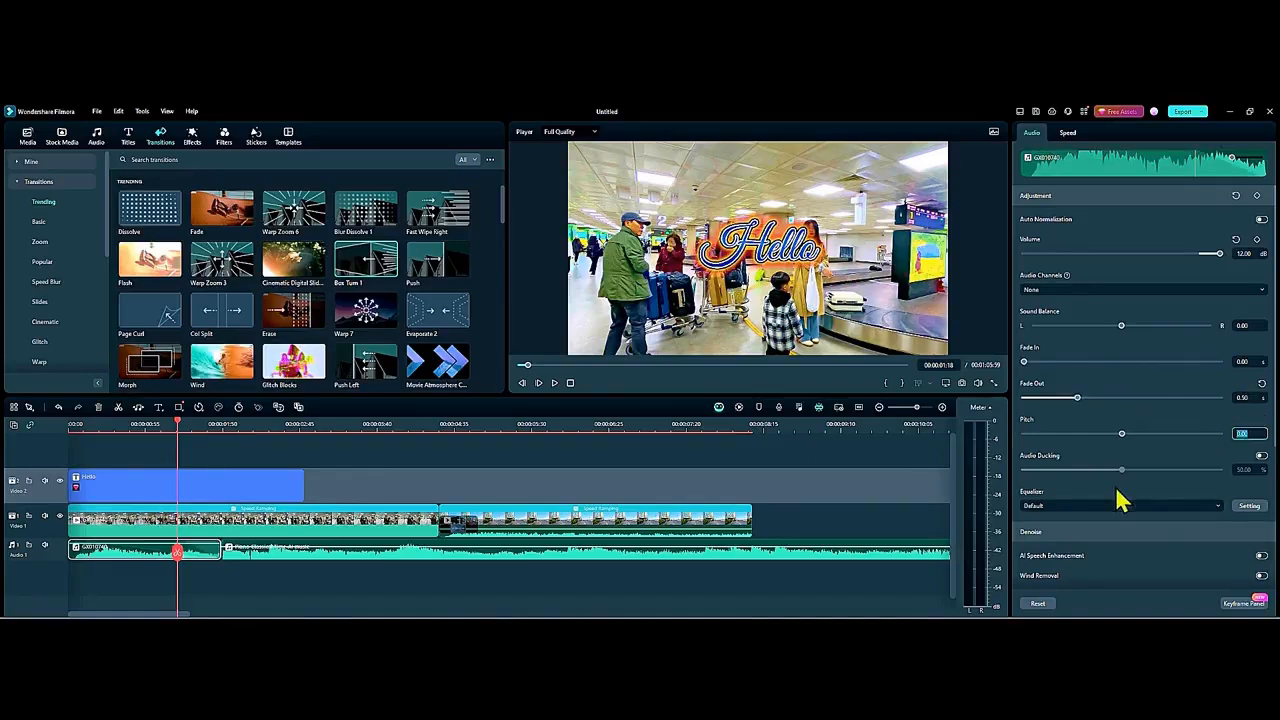
Step: Set the piano music's fade-in to 2.00 s and play from near the start of the timeline
drag(177, 563, 236, 555)
click(343, 548)
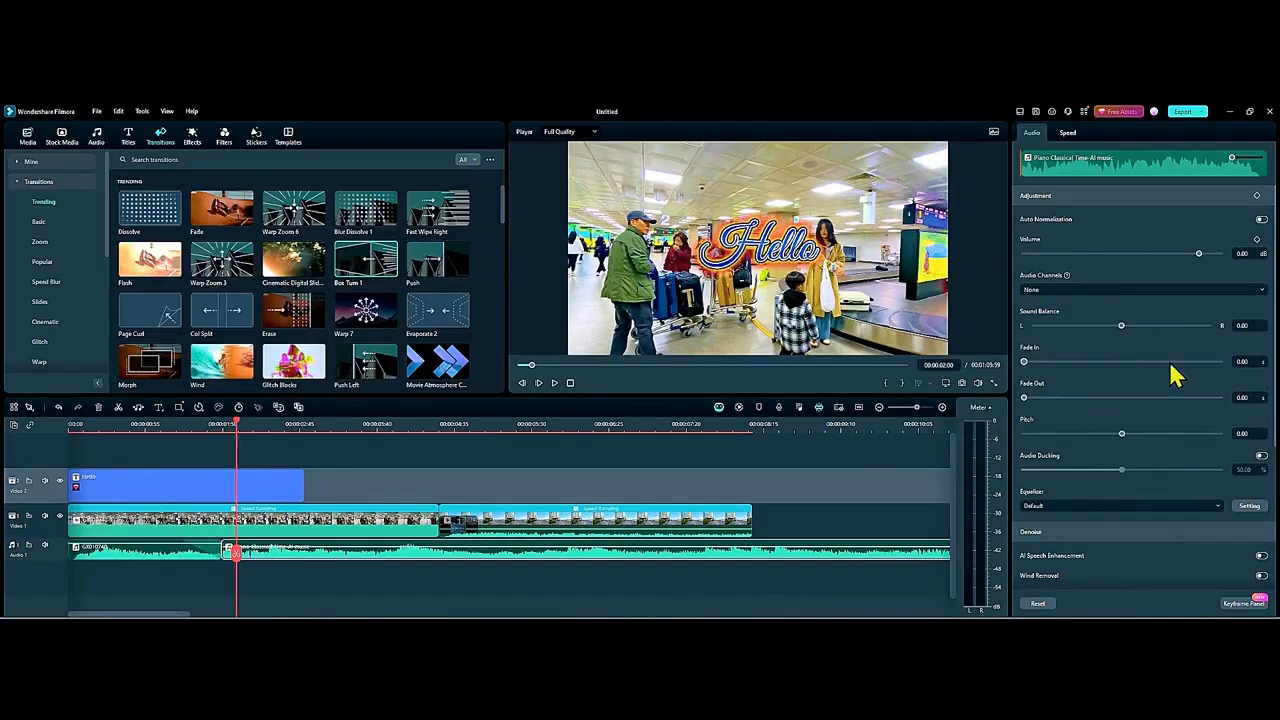
click(1245, 362)
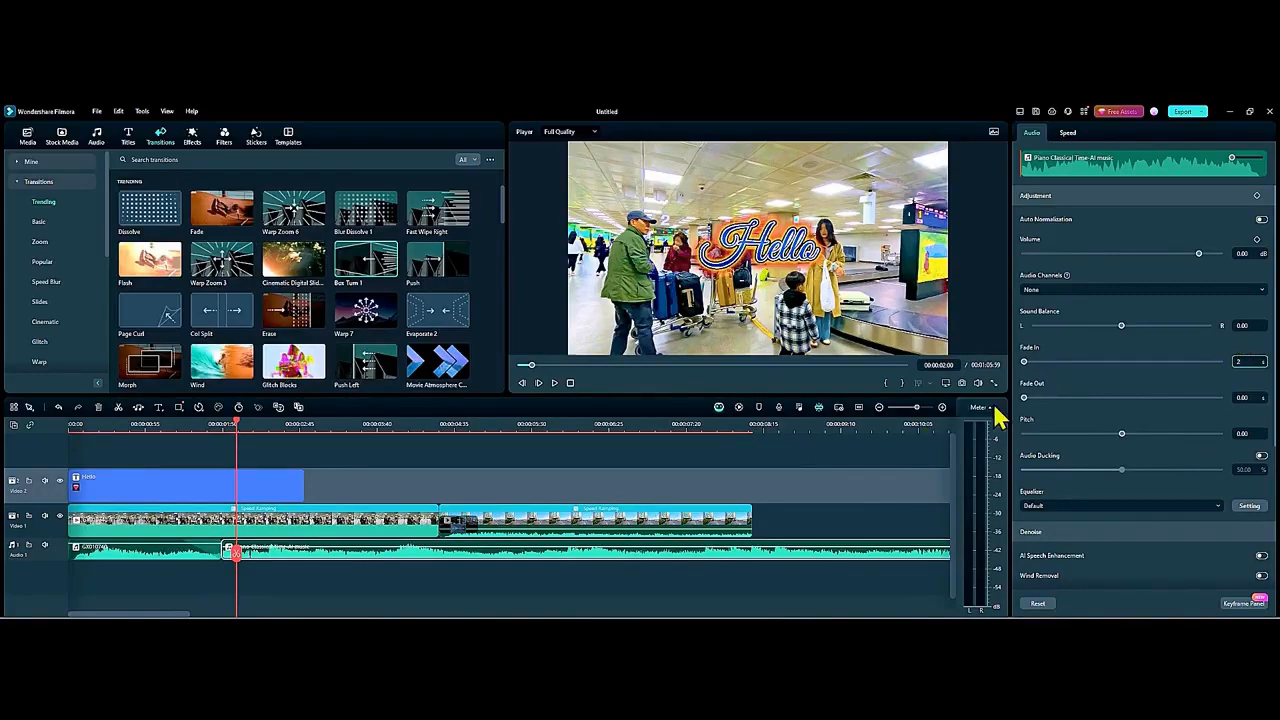
key(Return)
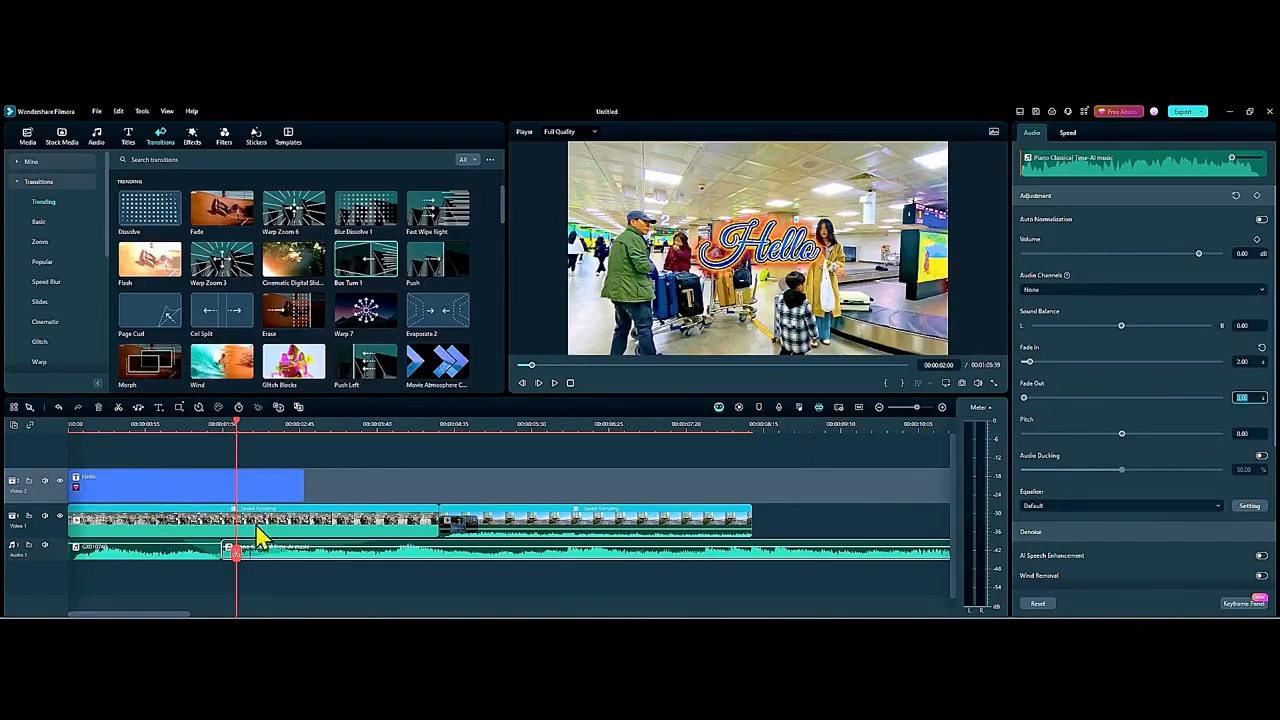
drag(236, 556, 105, 563)
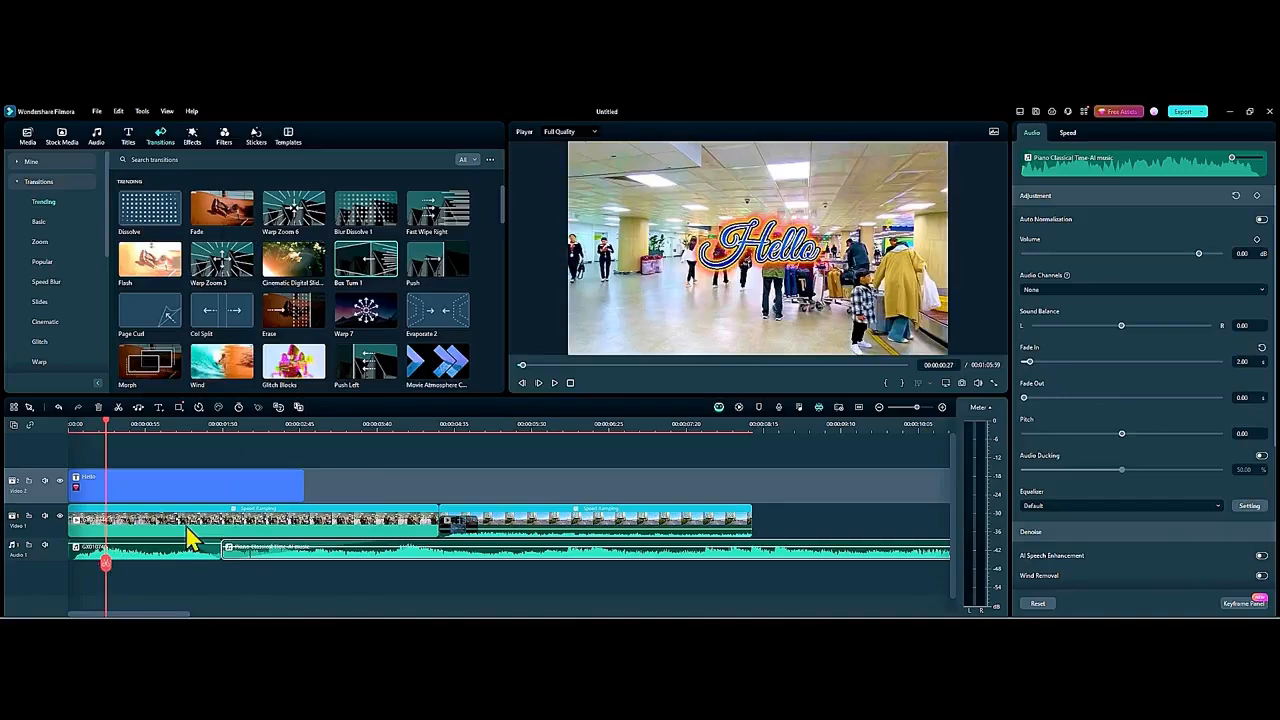
click(555, 385)
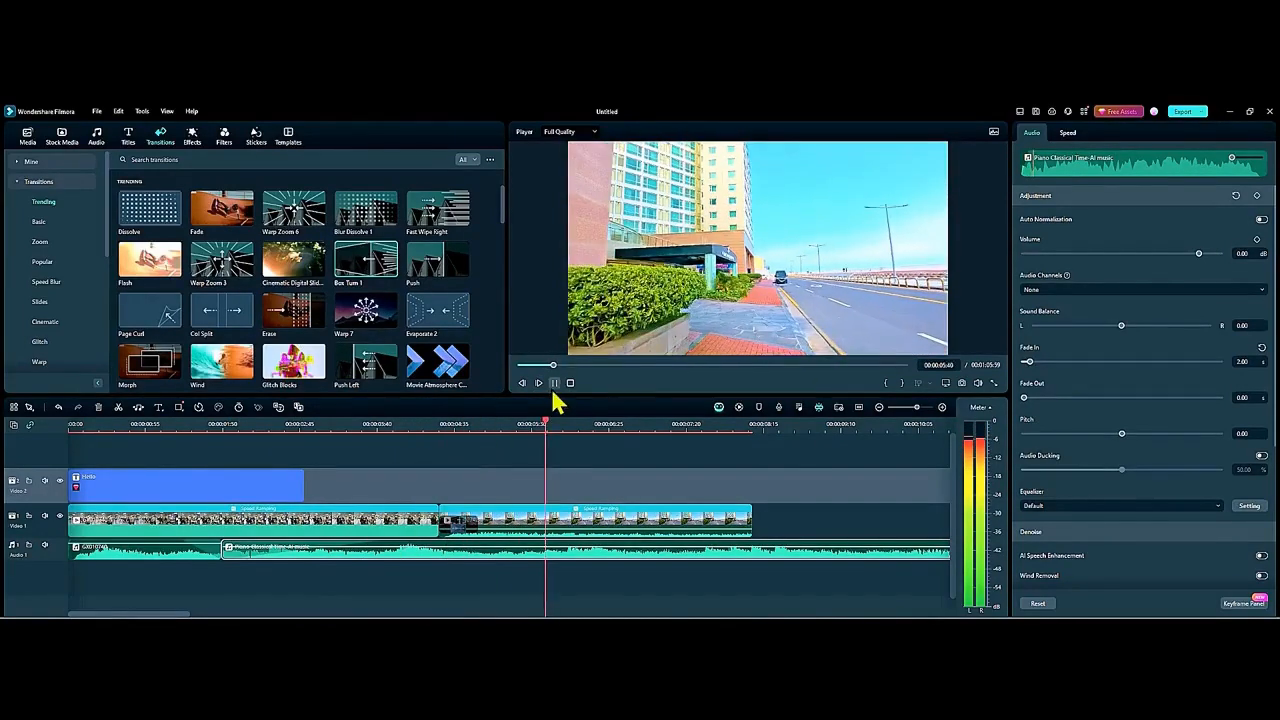
click(557, 389)
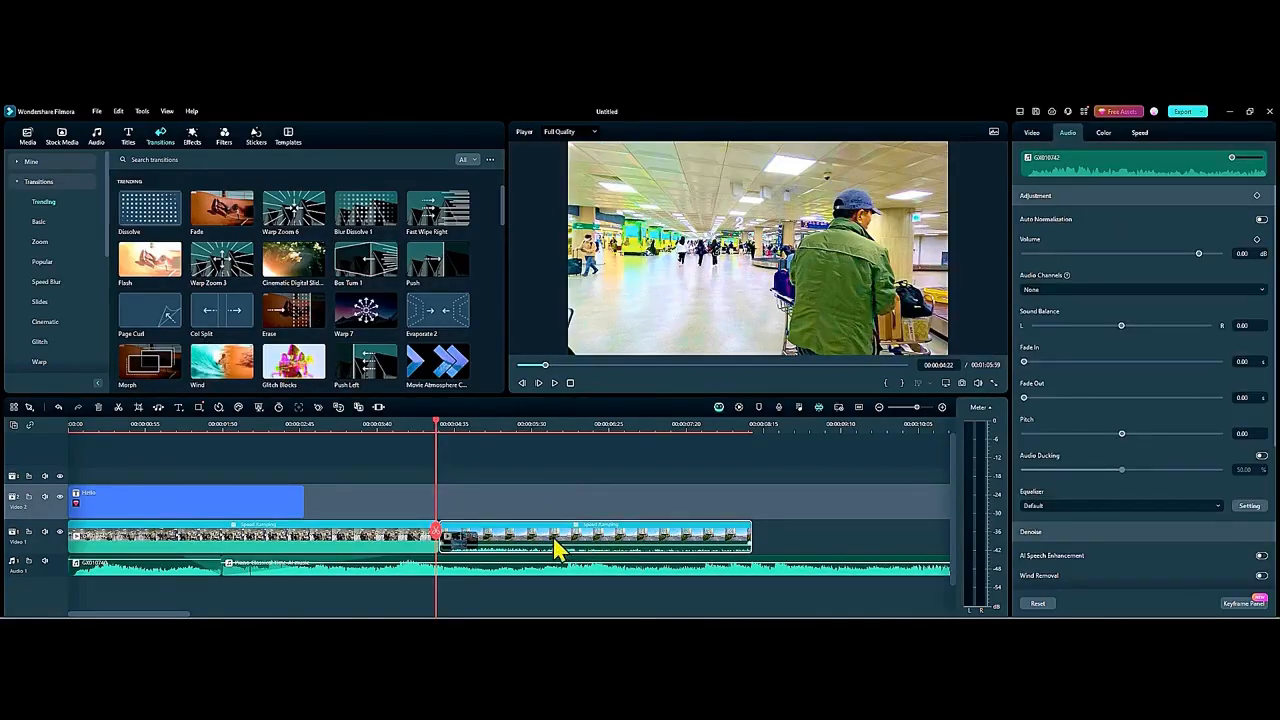
Step: Shrink the 16:9 crop frame on the second Video 1 clip to about 3171 × 1784
drag(437, 534, 600, 545)
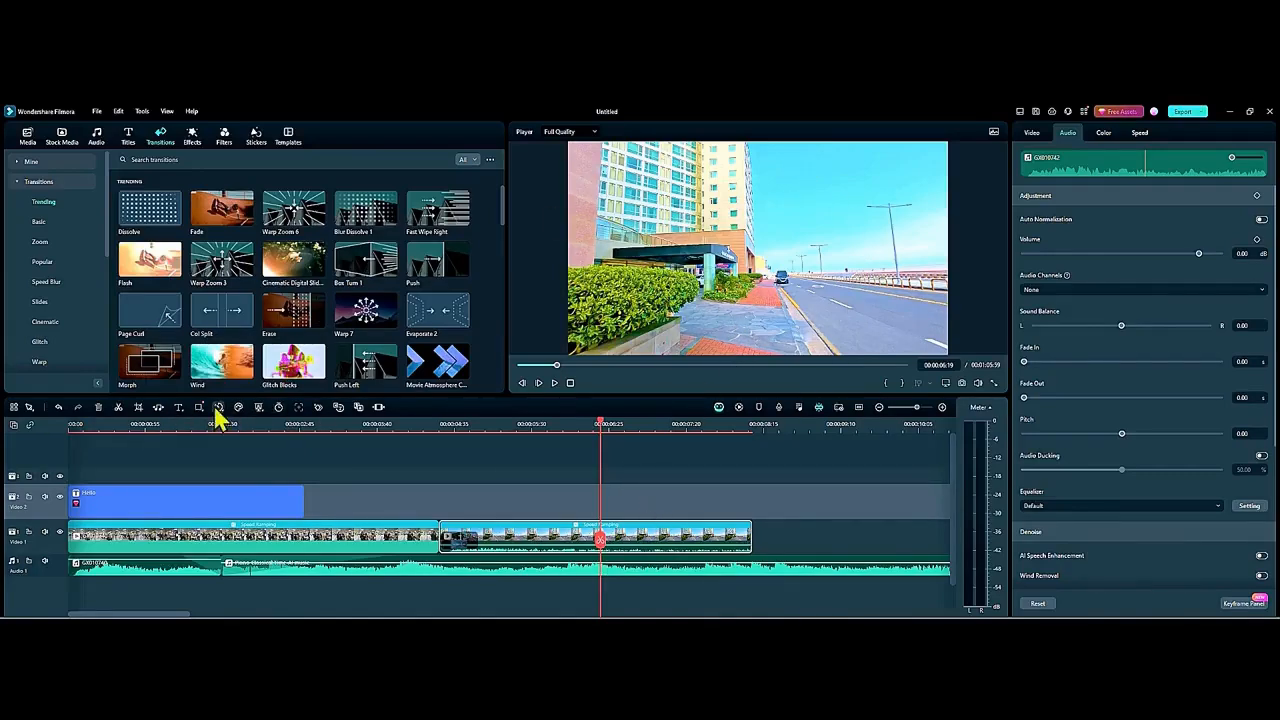
click(139, 410)
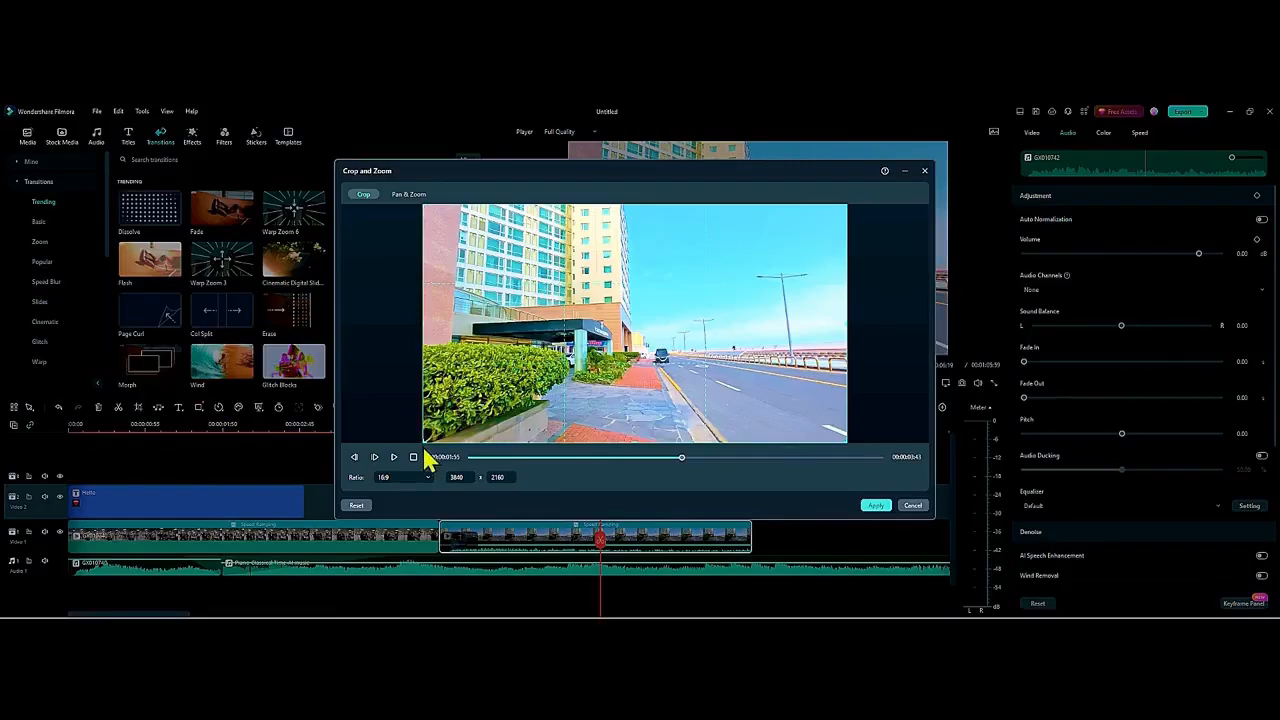
drag(424, 441, 462, 418)
drag(658, 324, 629, 337)
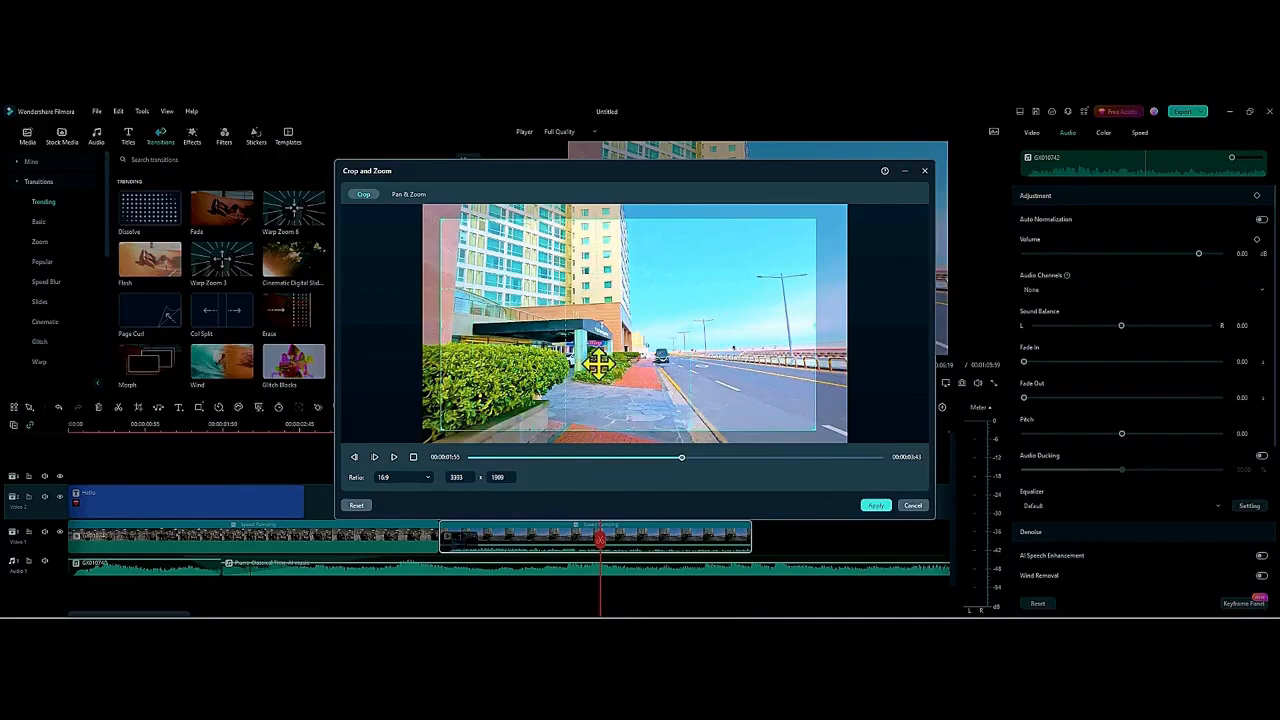
drag(441, 332, 439, 351)
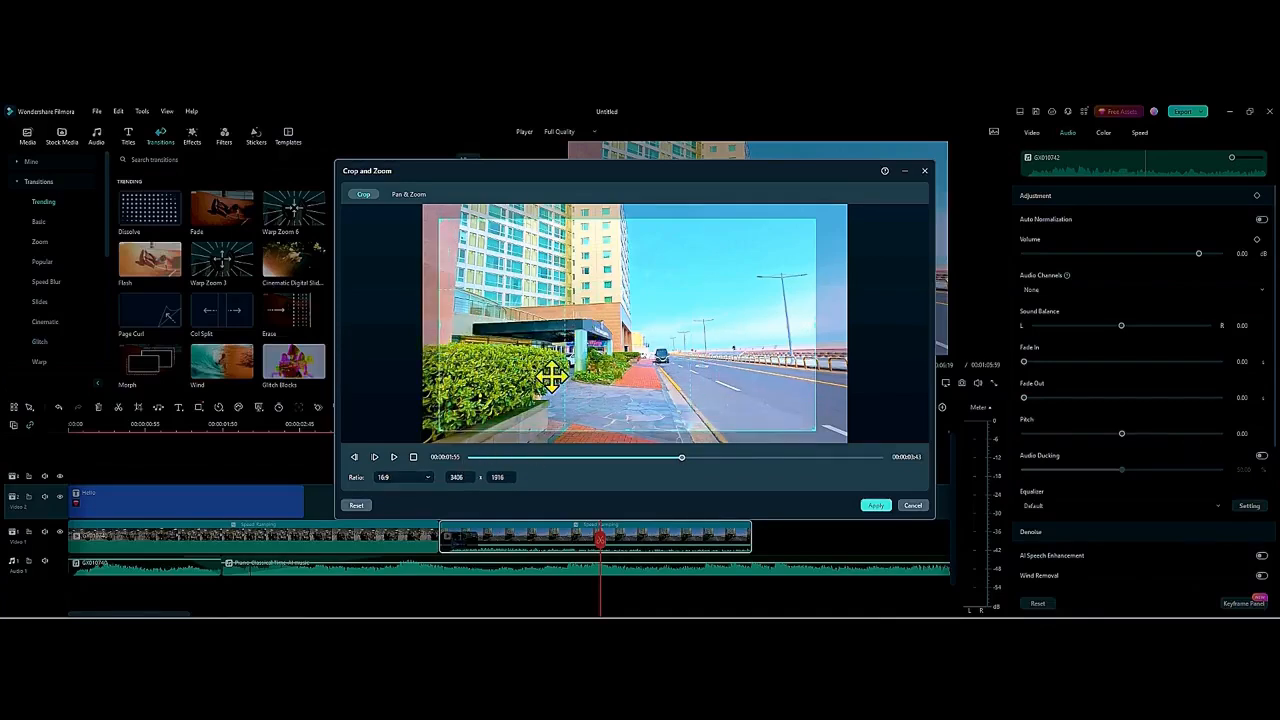
drag(626, 428, 693, 416)
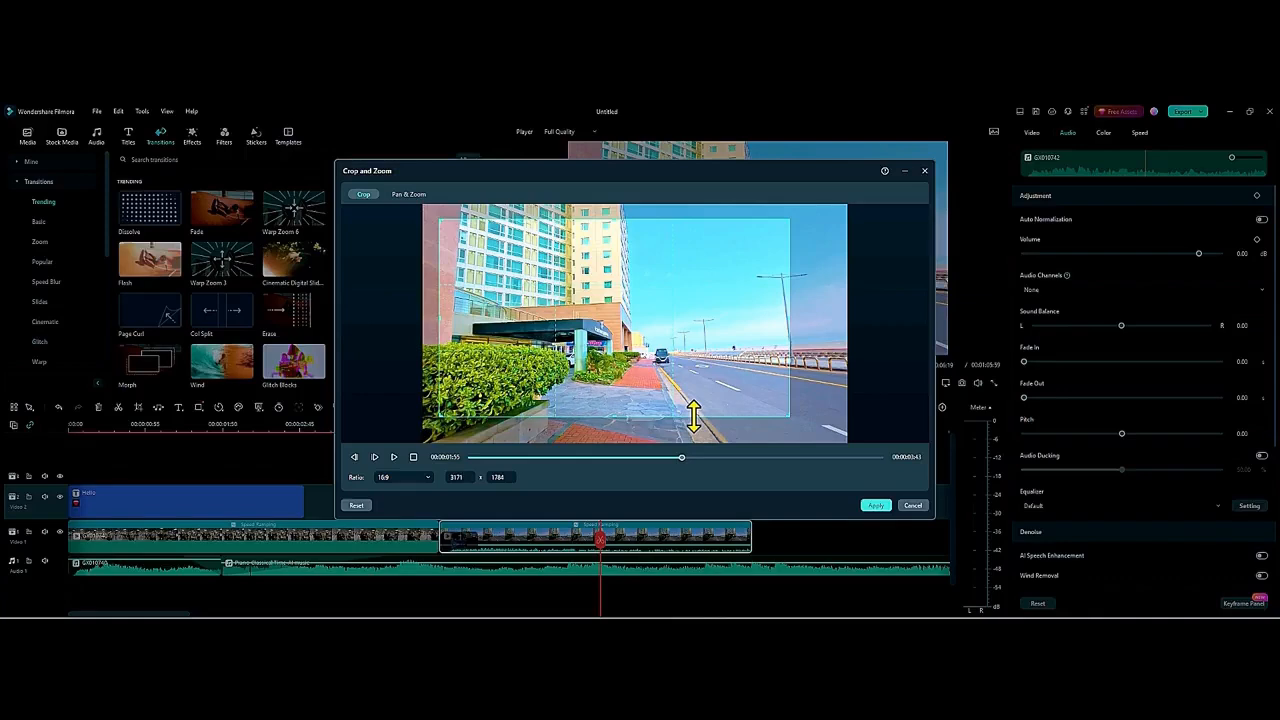
Step: Crop the clip to about 2638 × 1618 with the Custom ratio, apply it, and enlarge the picture to fill the preview frame
click(428, 478)
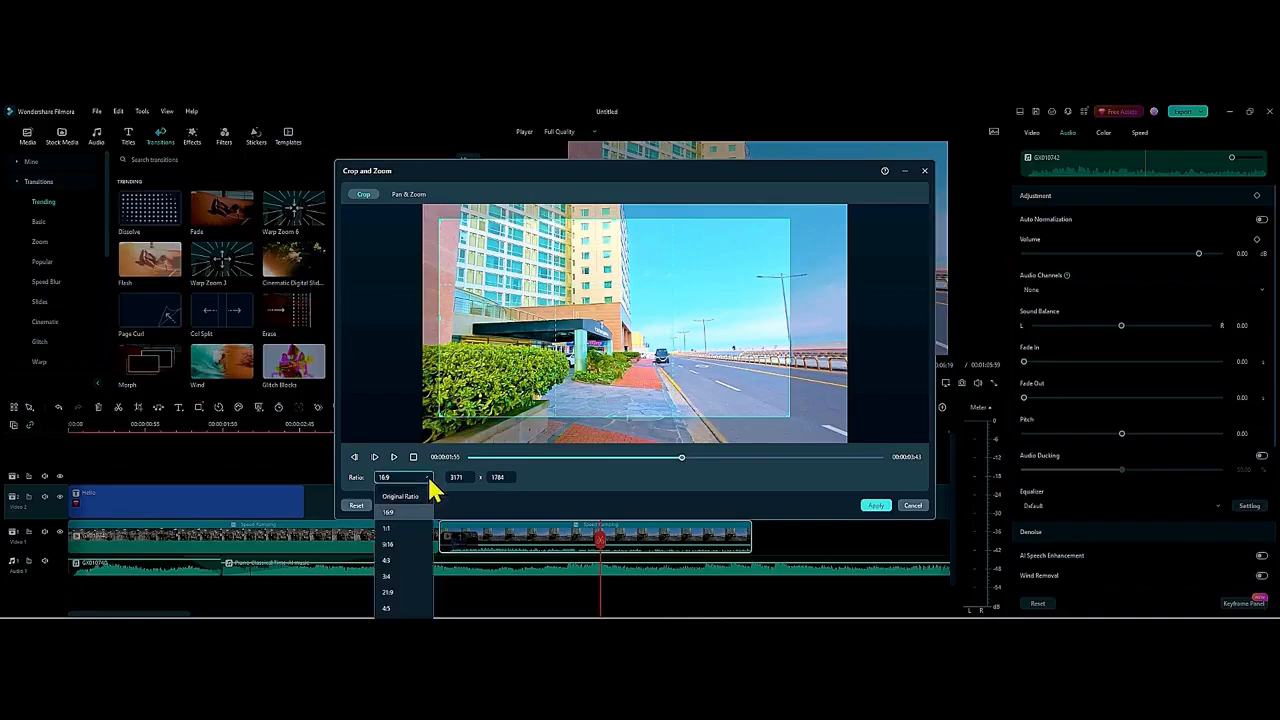
click(400, 617)
drag(788, 321, 729, 323)
mouse_move(592, 417)
mouse_down()
mouse_move(591, 394)
mouse_move(590, 410)
mouse_up()
drag(611, 300, 615, 316)
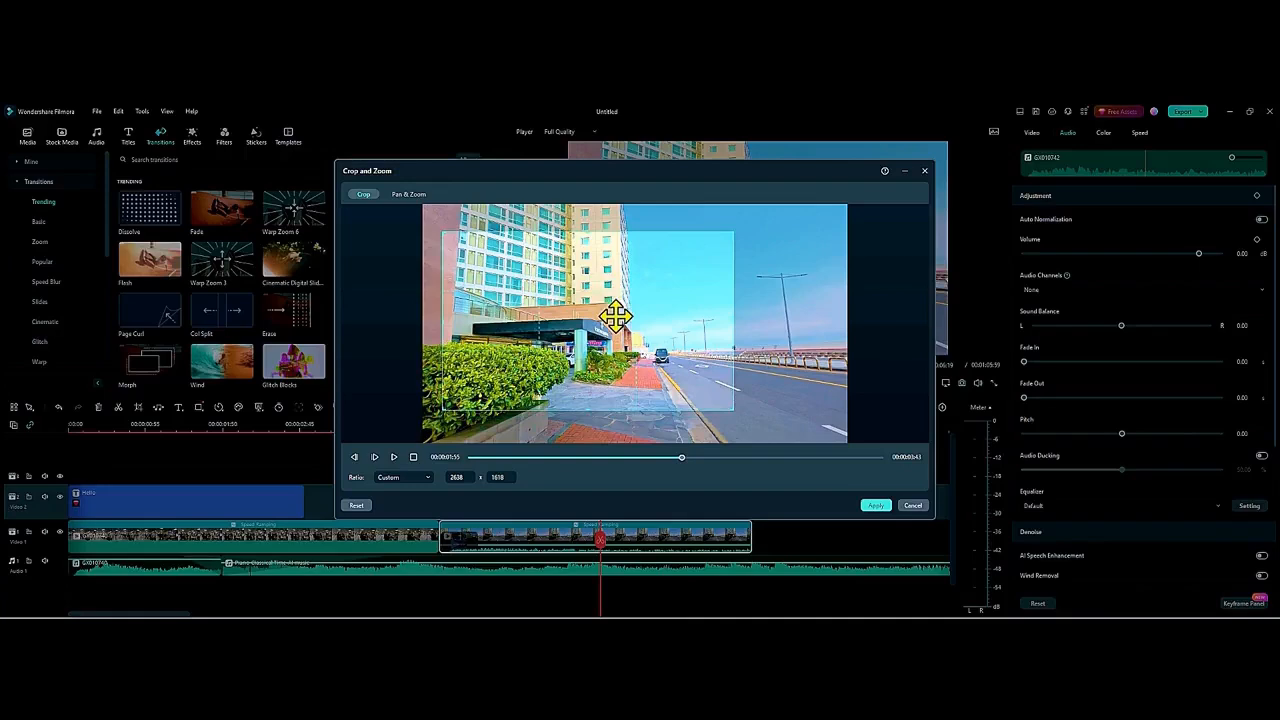
click(874, 505)
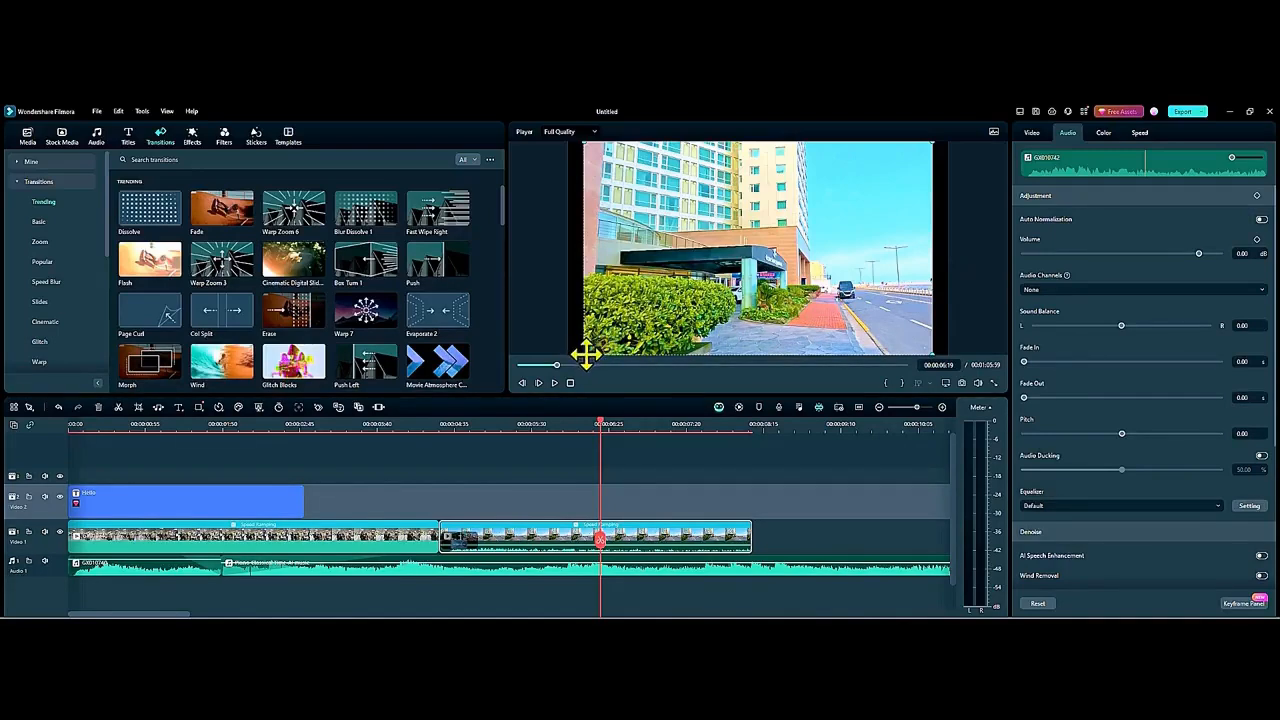
drag(583, 357, 569, 375)
drag(931, 138, 944, 136)
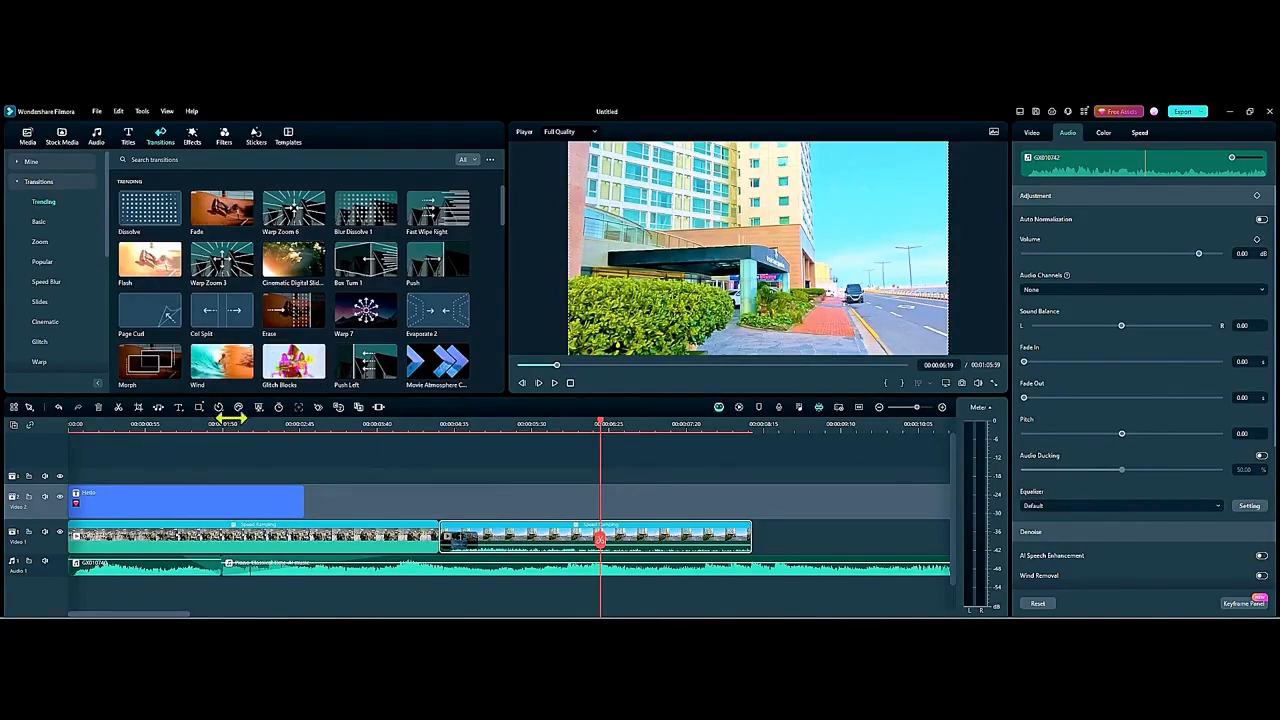
Step: Apply Pan & Zoom to the second clip with an End frame of about 1382 × 723 over the hotel entrance
click(139, 410)
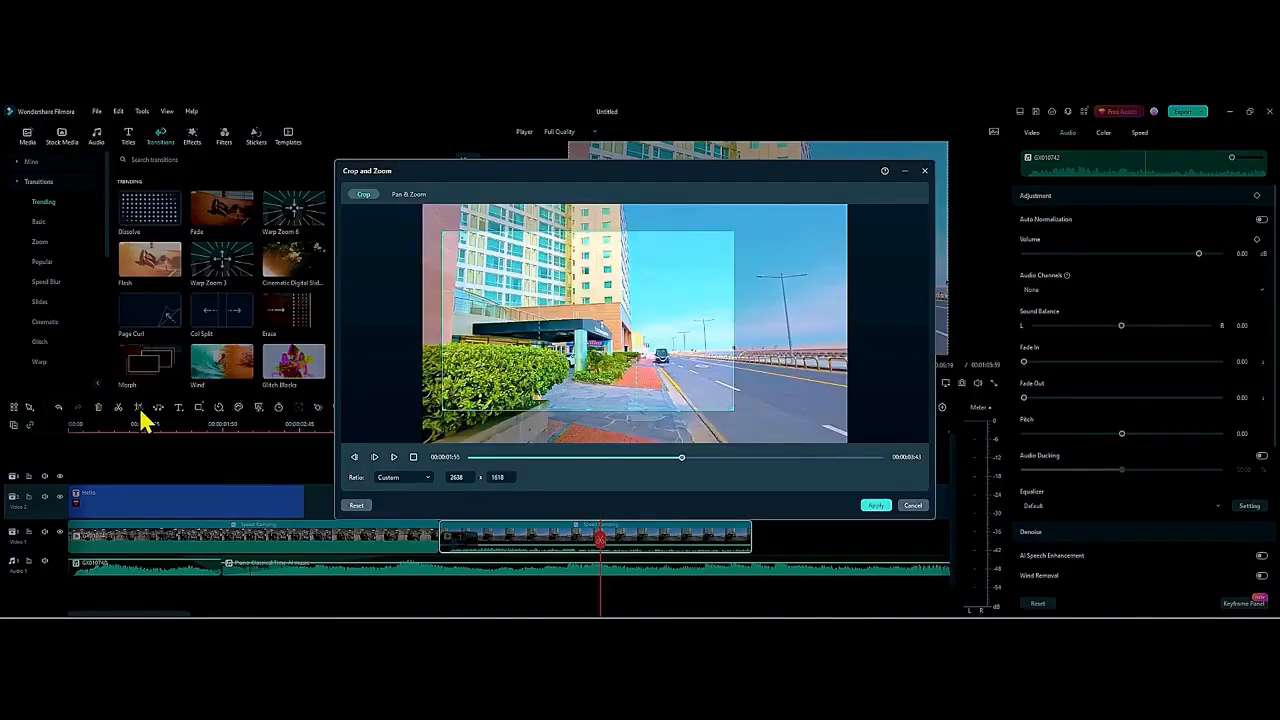
click(407, 199)
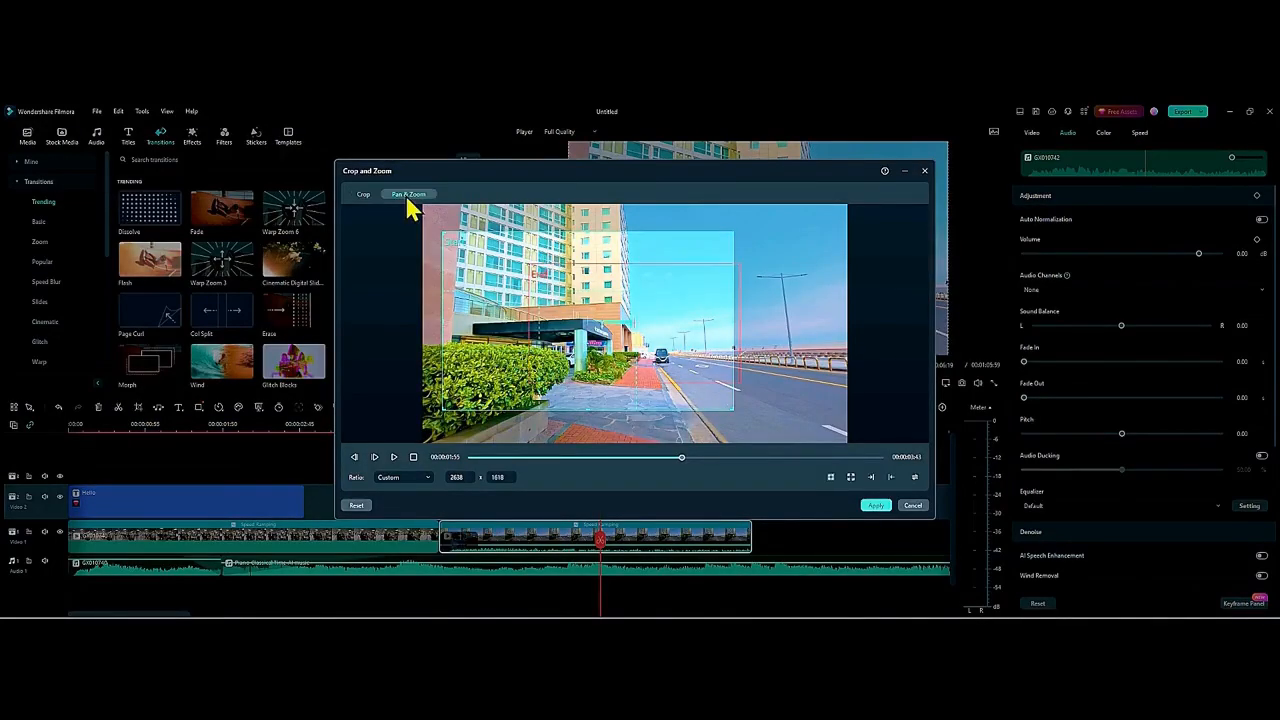
click(631, 324)
drag(614, 311, 564, 303)
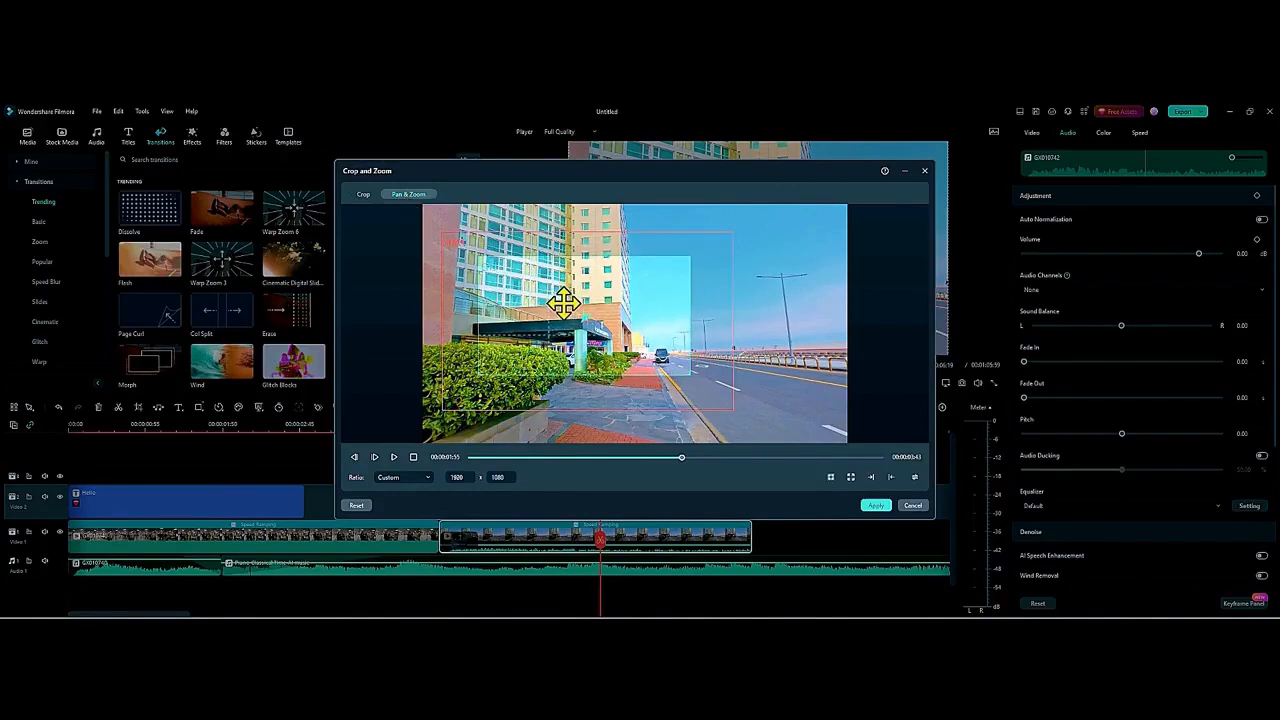
drag(482, 259, 574, 306)
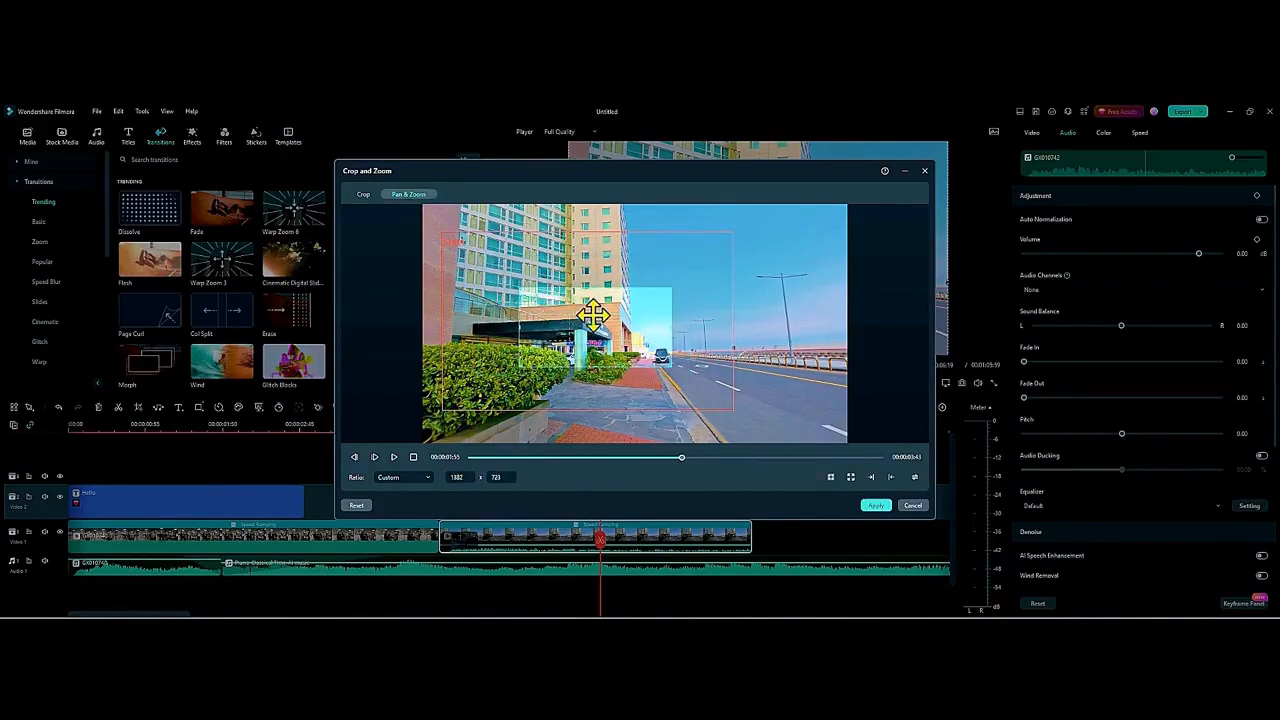
click(875, 505)
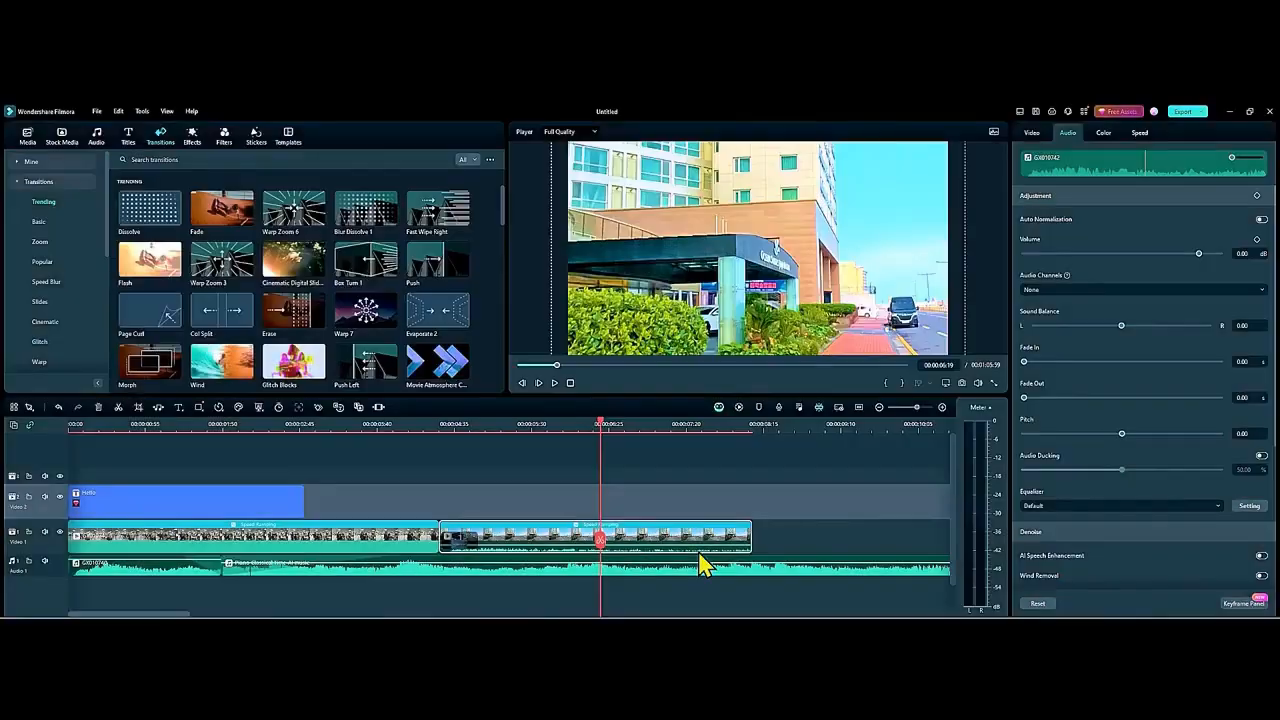
Step: Remove the Montage speed ramp from the second clip, check its uniform speed settings, and play the clip from just before its start
drag(605, 548, 432, 552)
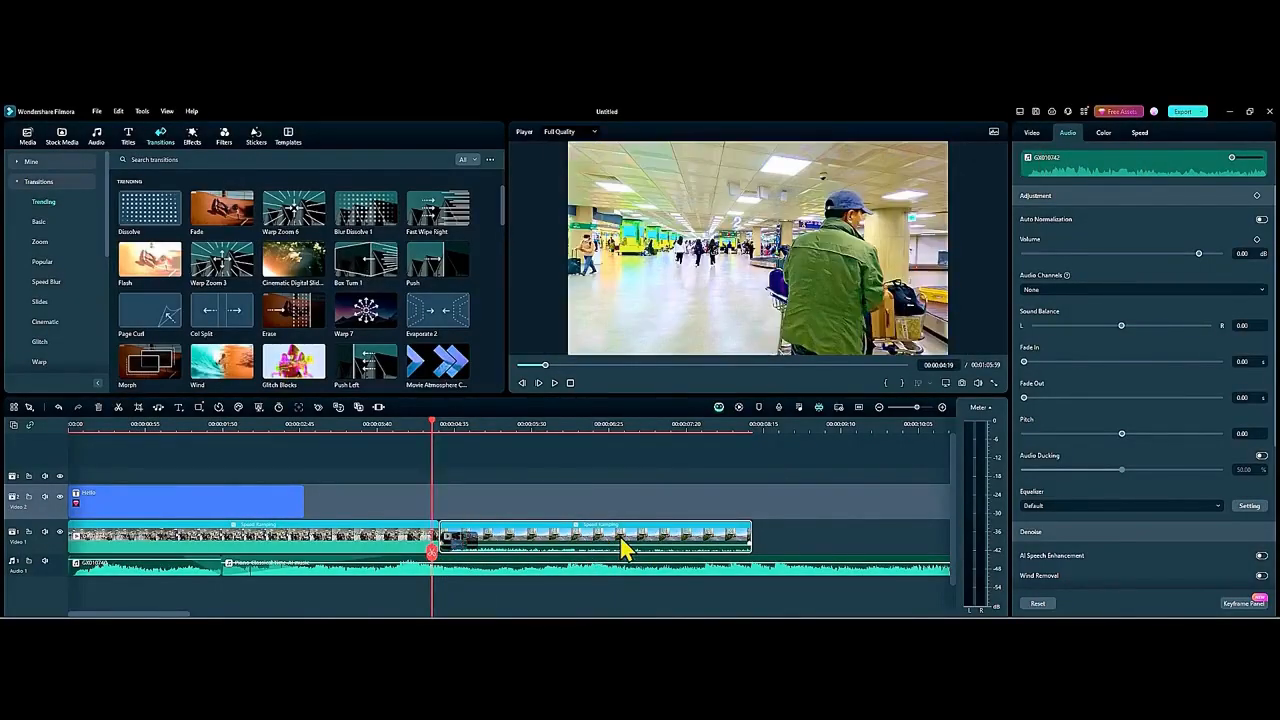
click(1137, 134)
click(1106, 152)
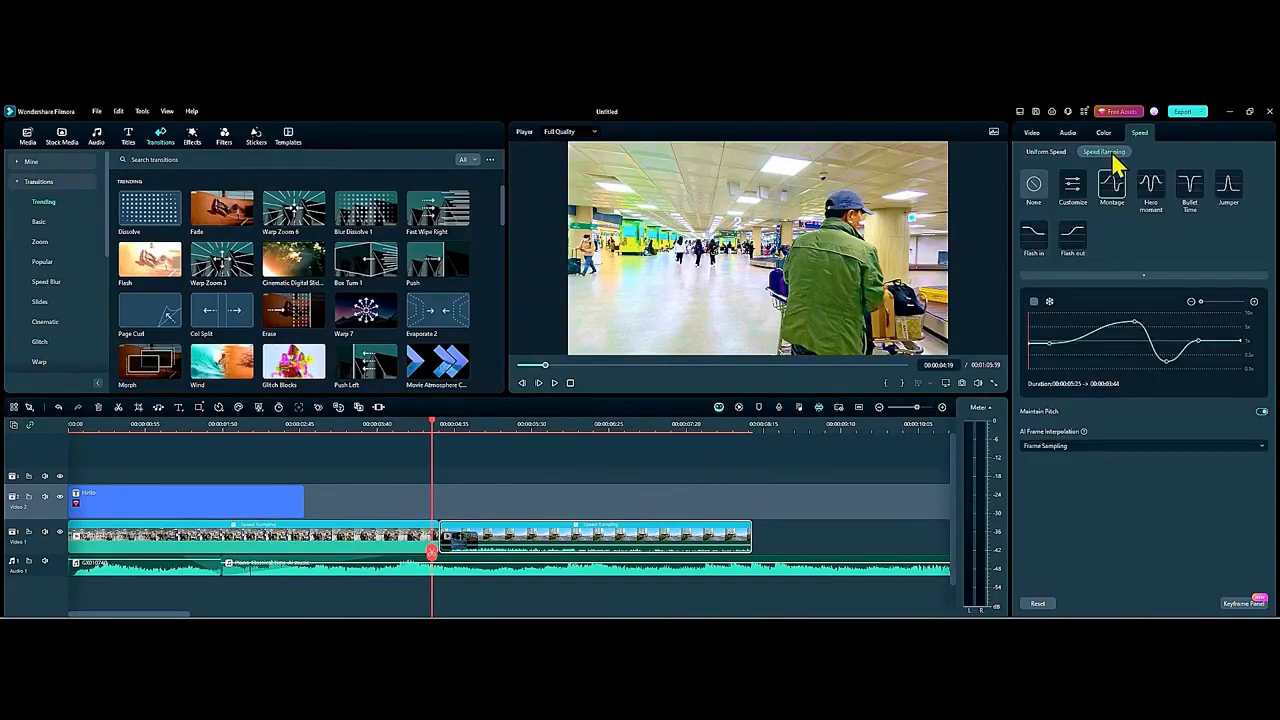
click(1071, 187)
click(1046, 152)
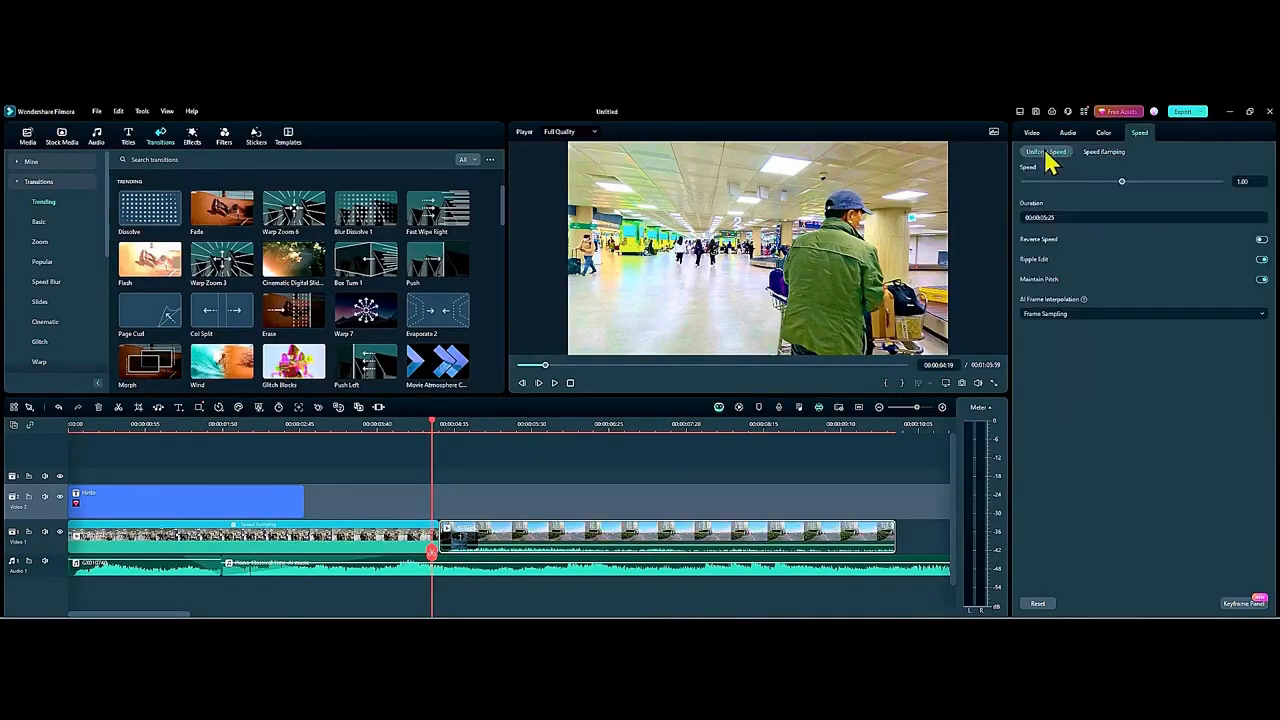
click(555, 385)
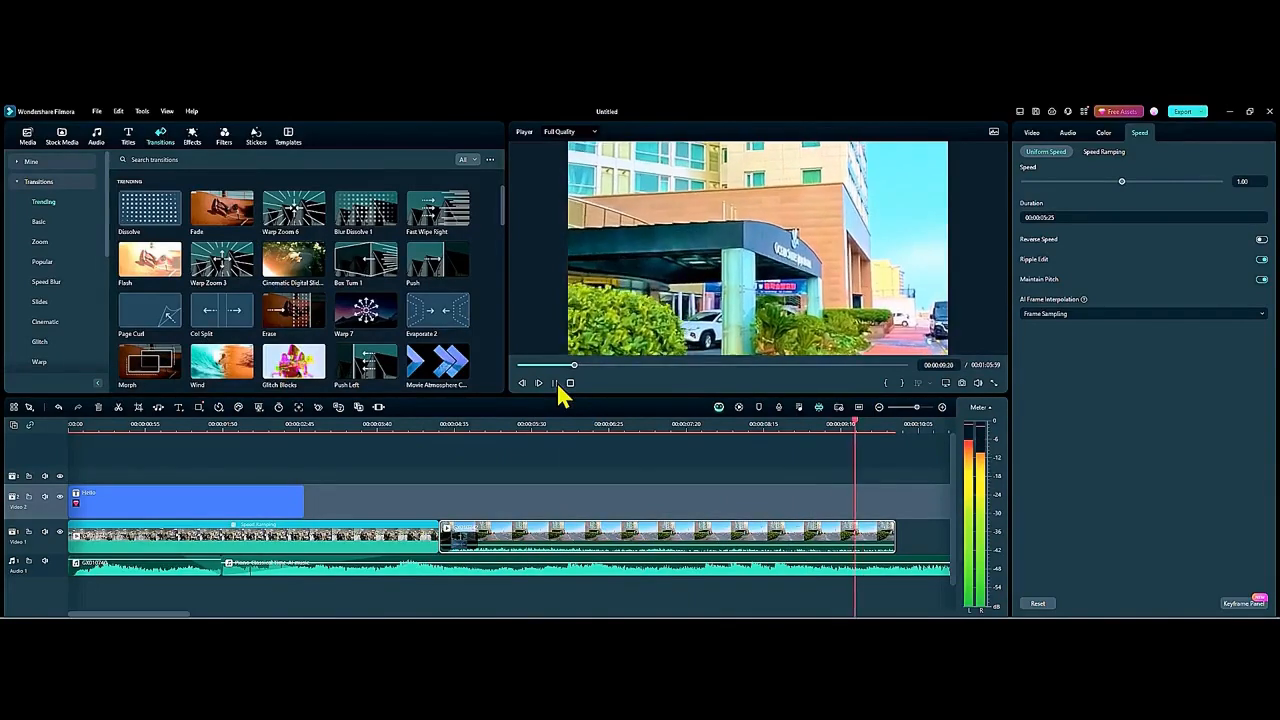
Step: Reverse the second Video 1 clip and play it from just before its start
drag(540, 557, 198, 543)
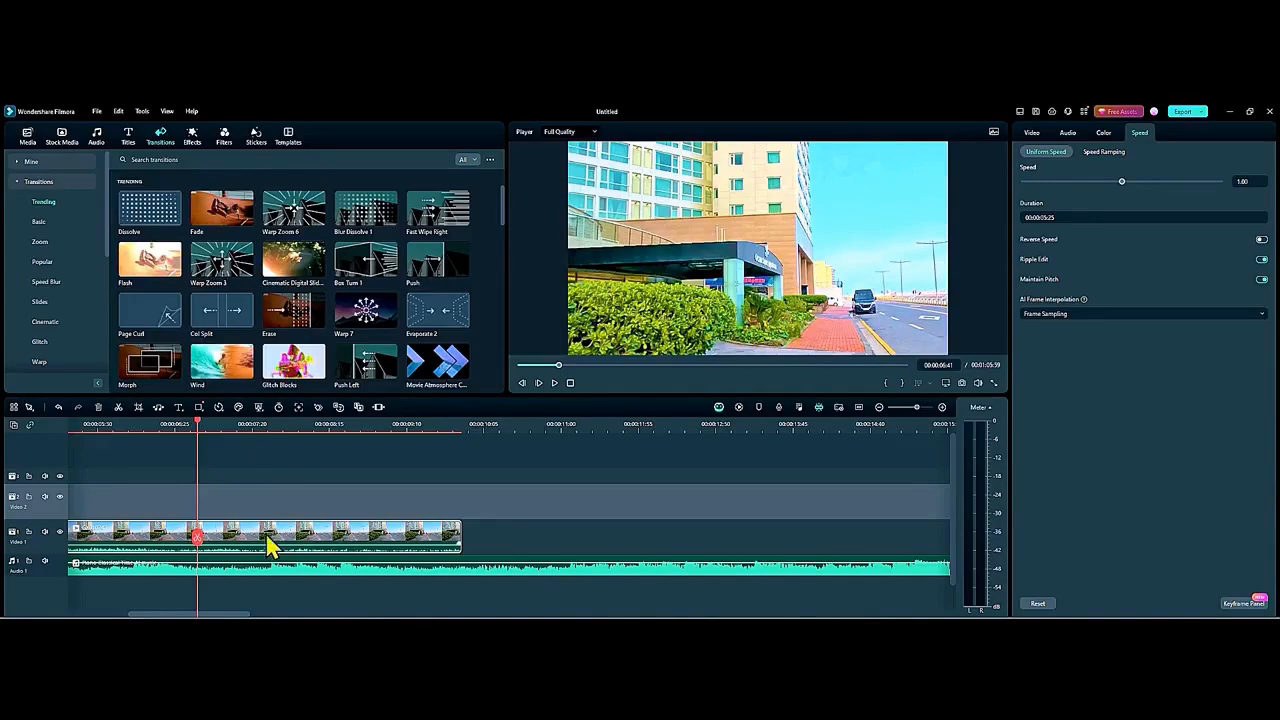
drag(220, 614, 158, 613)
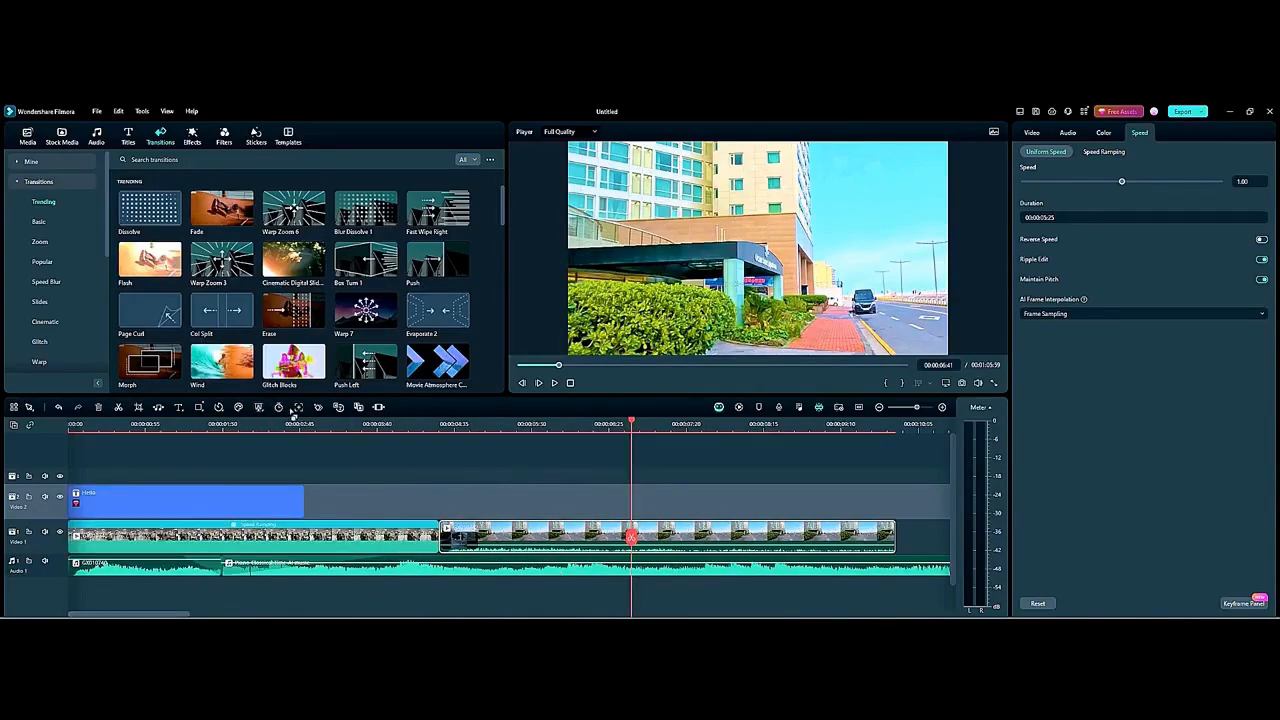
click(219, 411)
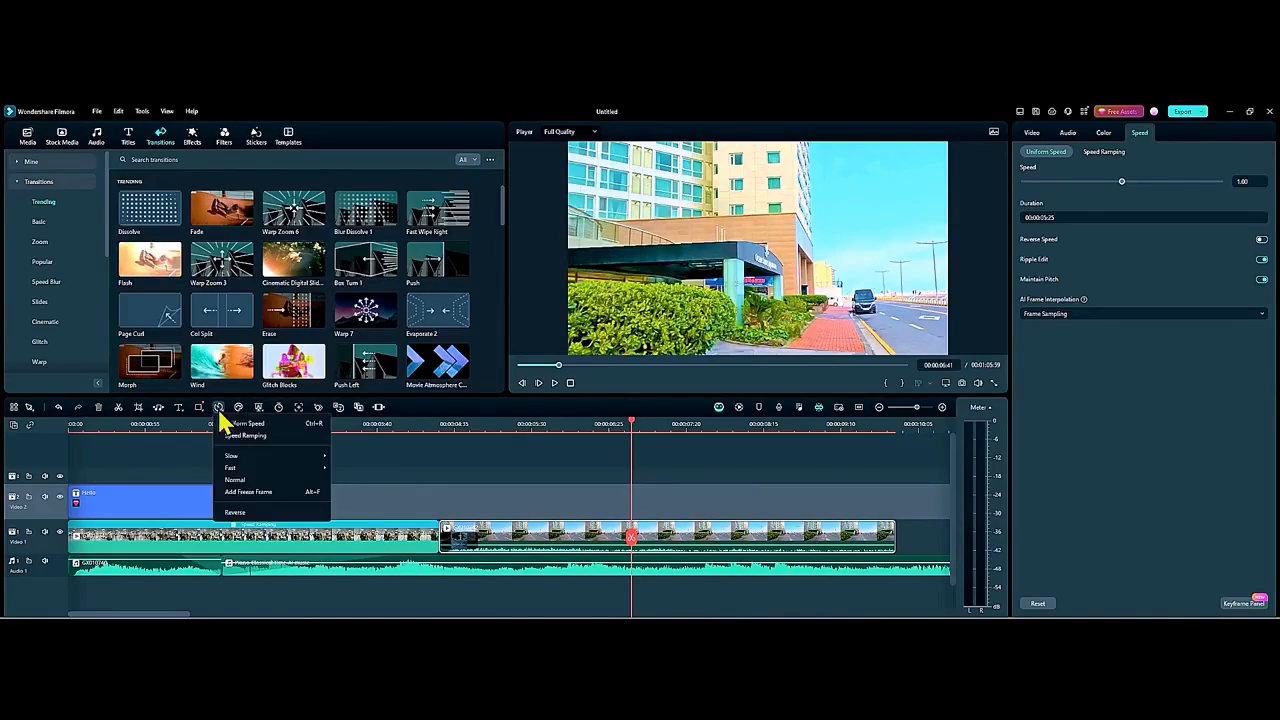
click(239, 514)
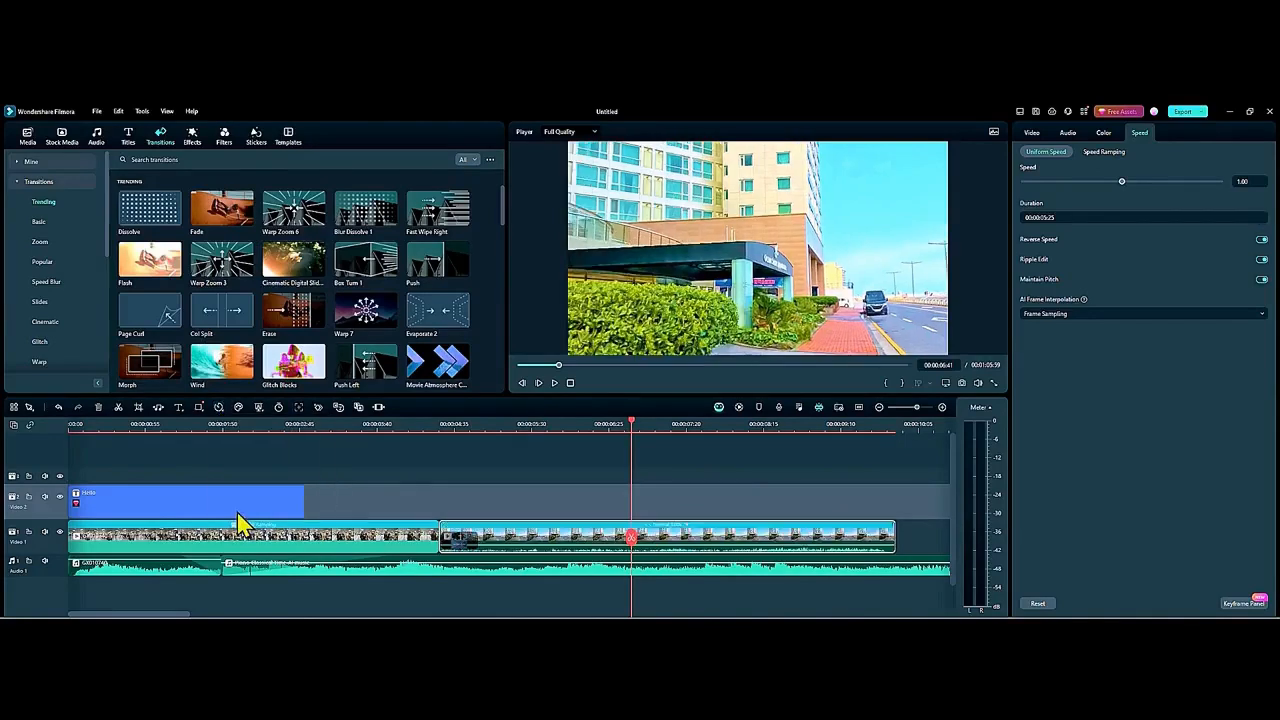
drag(632, 545, 431, 550)
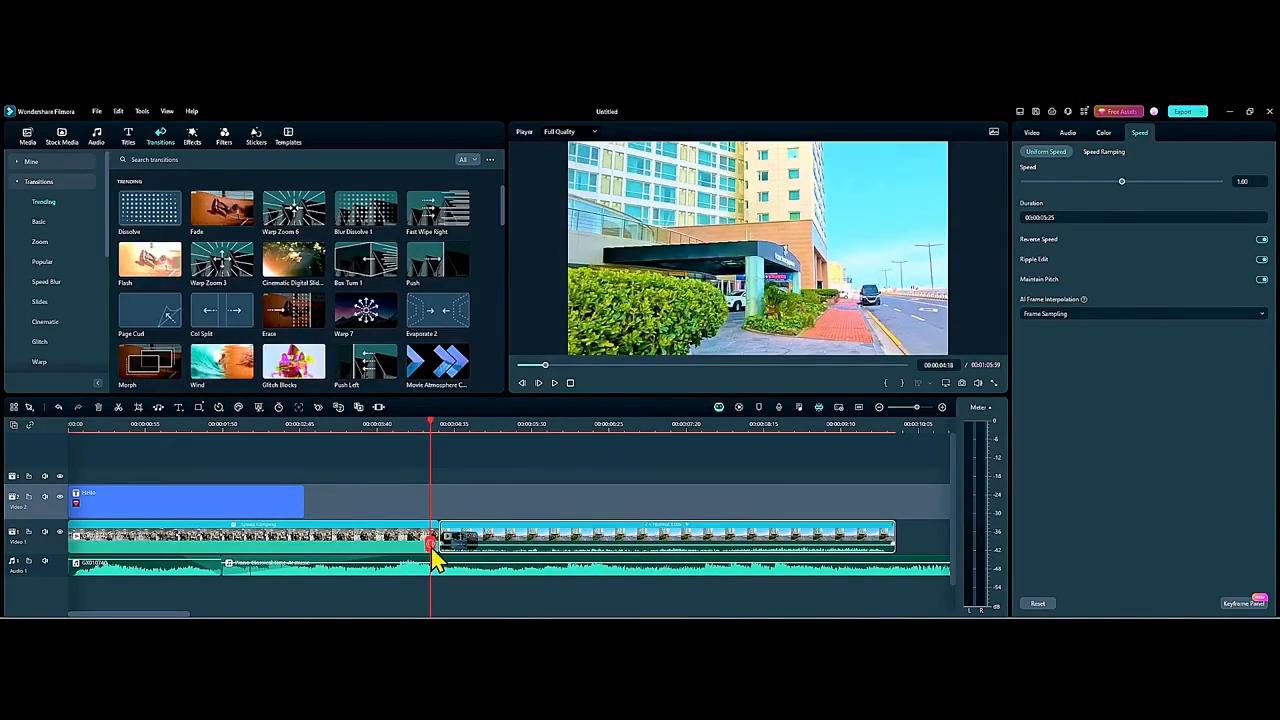
click(555, 384)
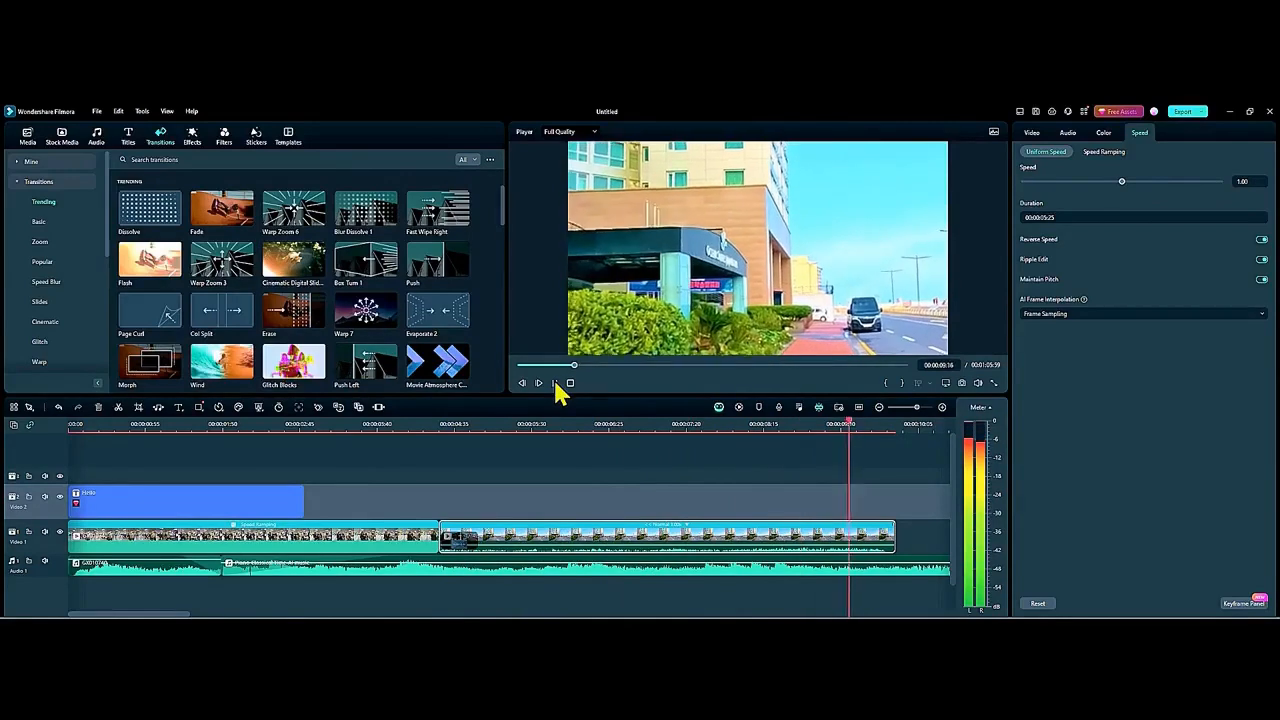
click(555, 384)
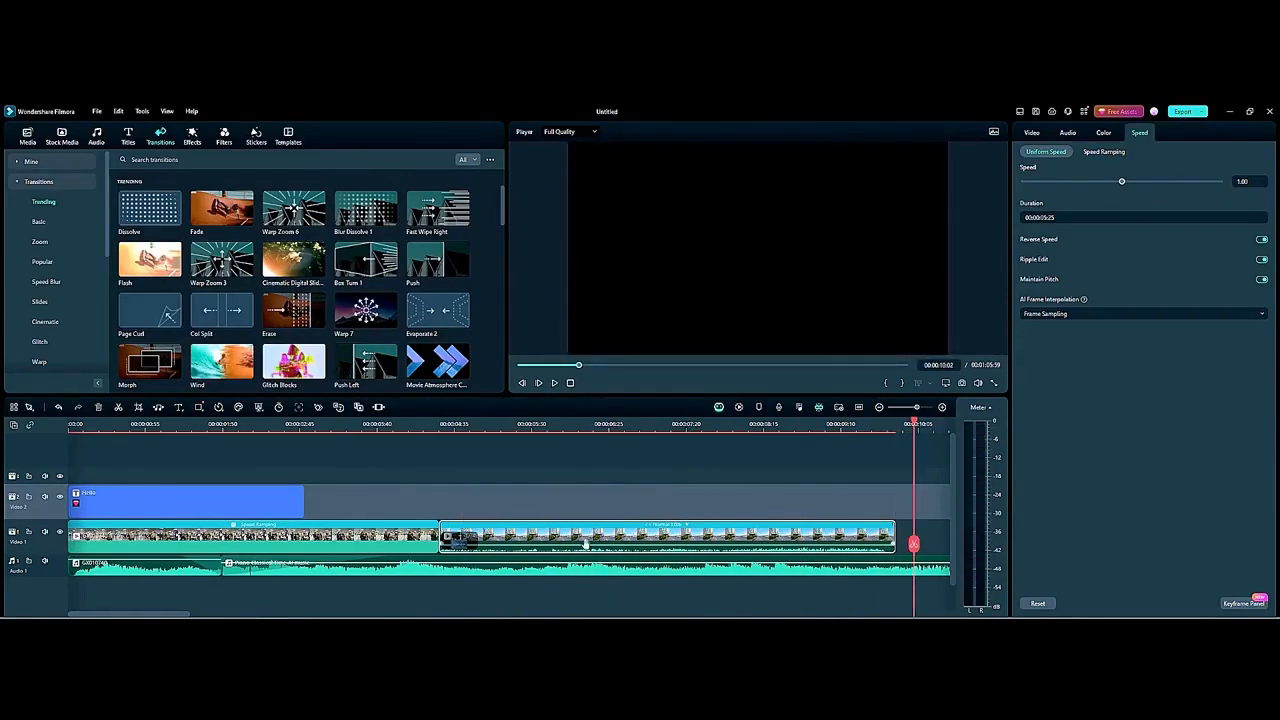
Step: Switch the second clip from Pan & Zoom back to the plain crop, apply it, and play the reversed clip
click(139, 408)
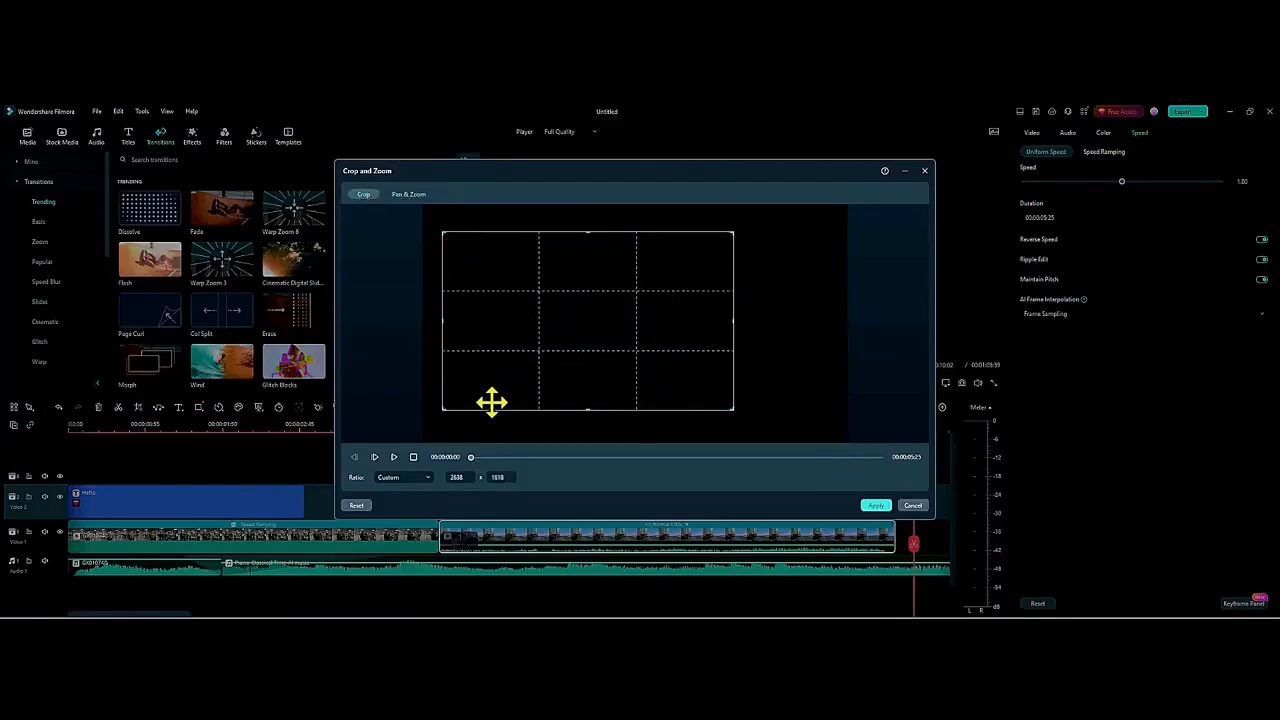
click(410, 195)
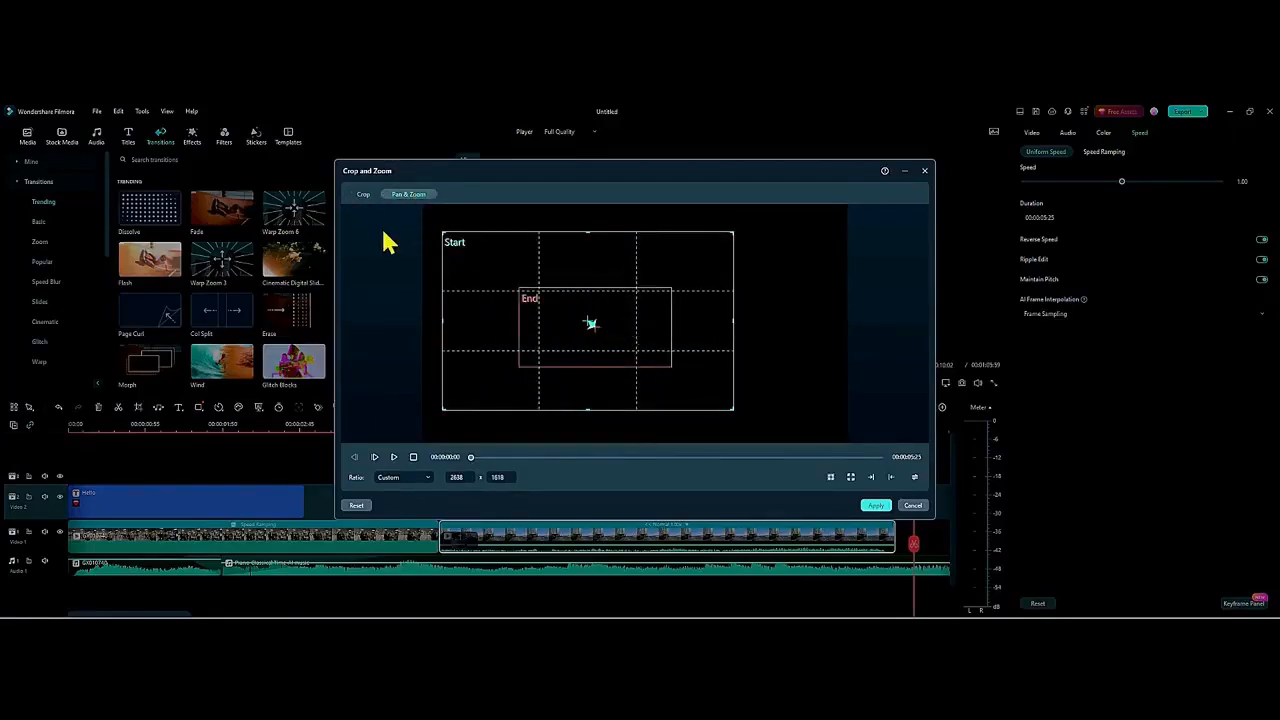
click(364, 194)
click(876, 506)
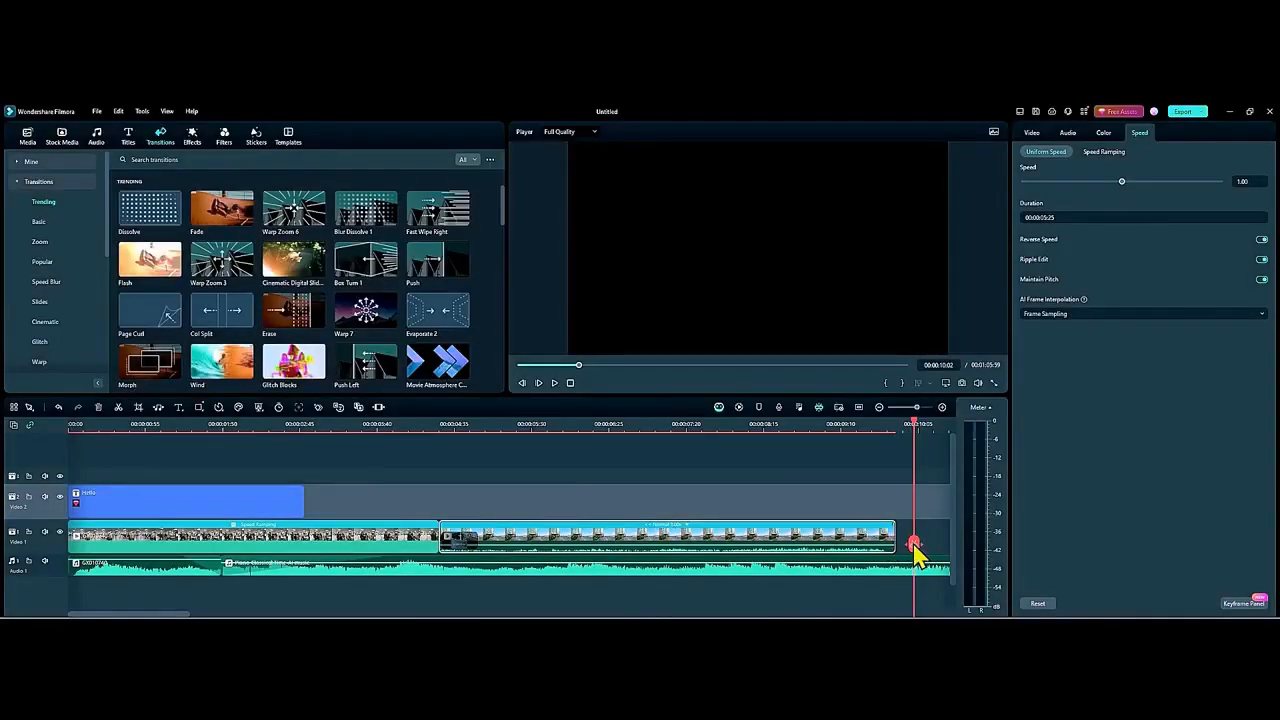
drag(913, 545, 430, 537)
click(556, 388)
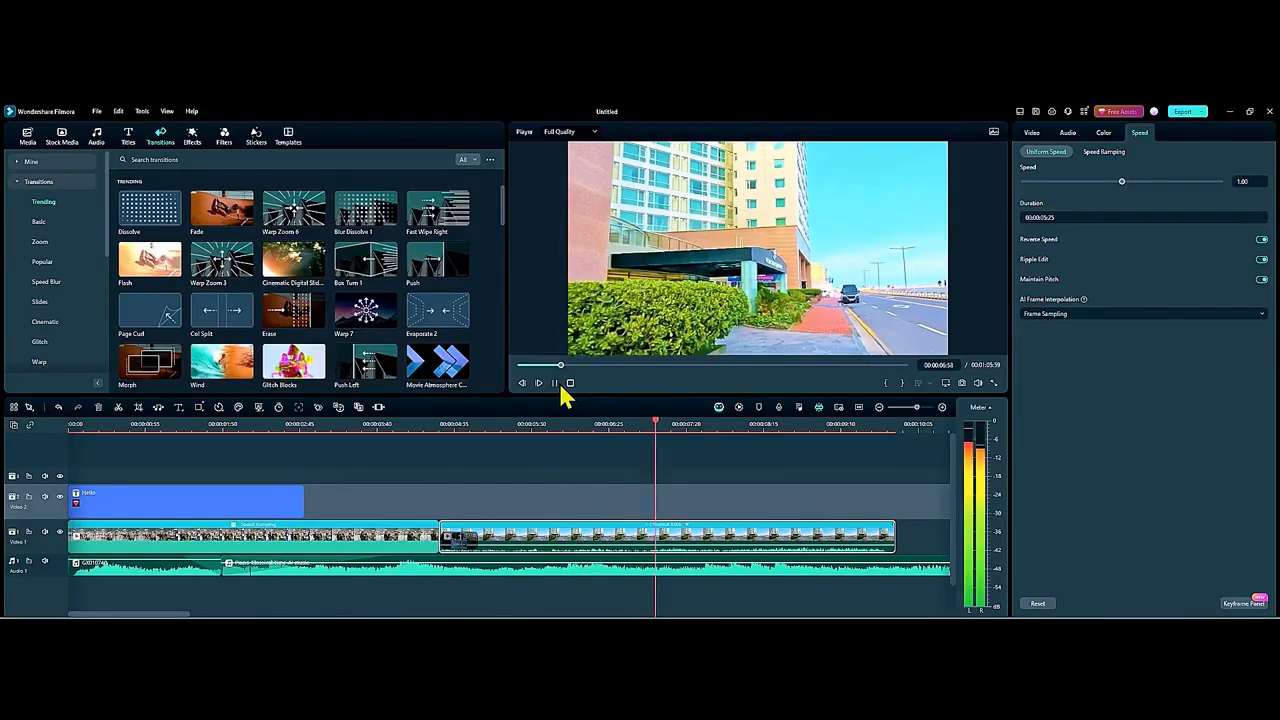
click(555, 384)
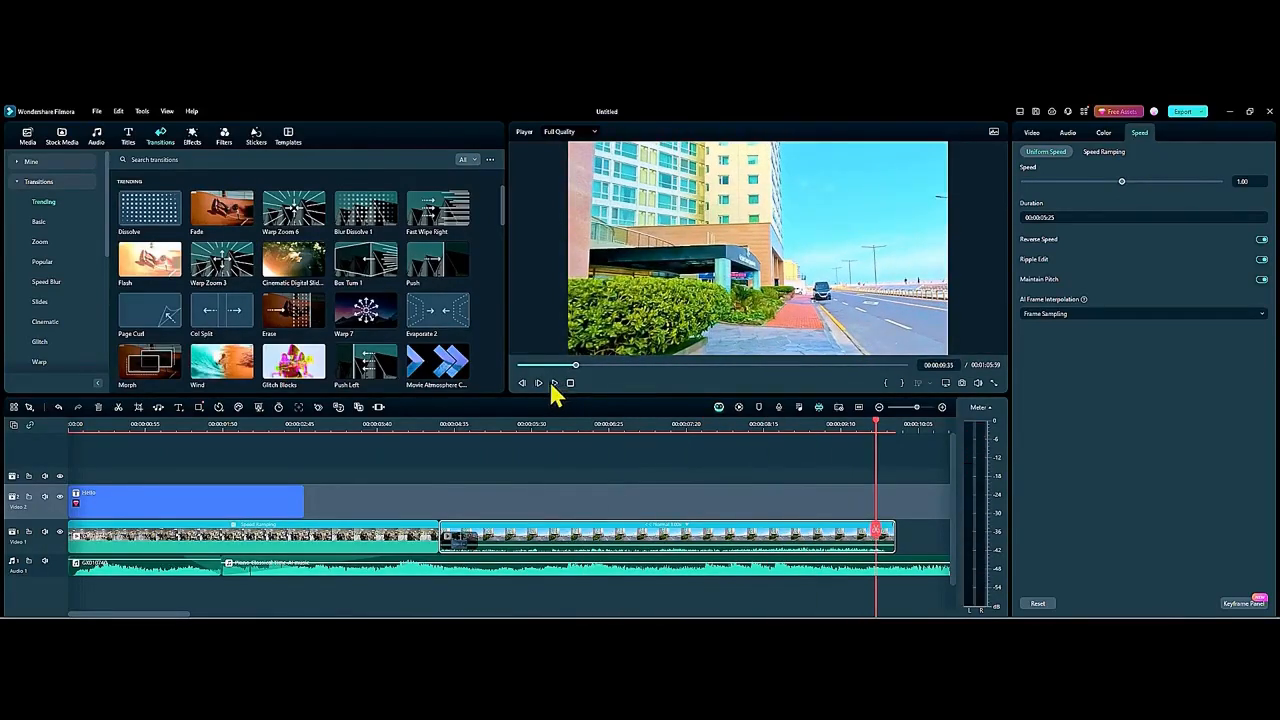
Step: Add the Cross Blur effect to Video 2 directly after the Hello title and trim it to end with the first Video 1 clip
drag(885, 538, 311, 510)
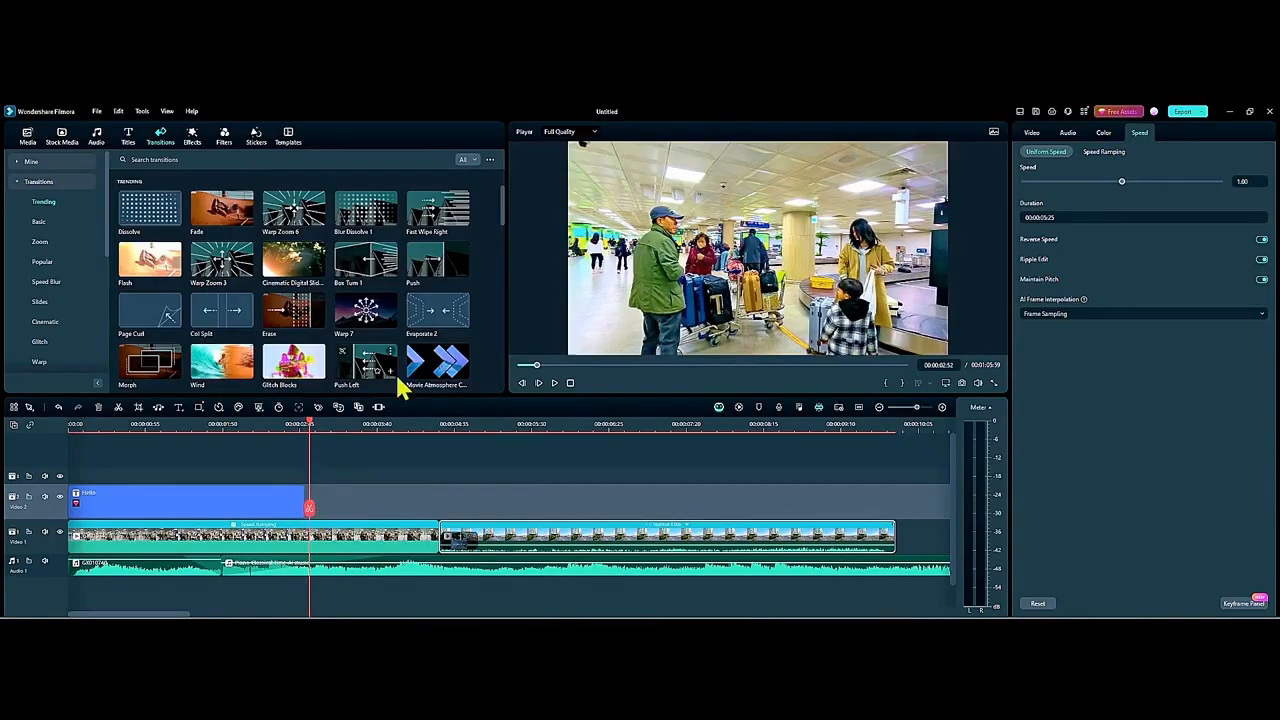
click(192, 143)
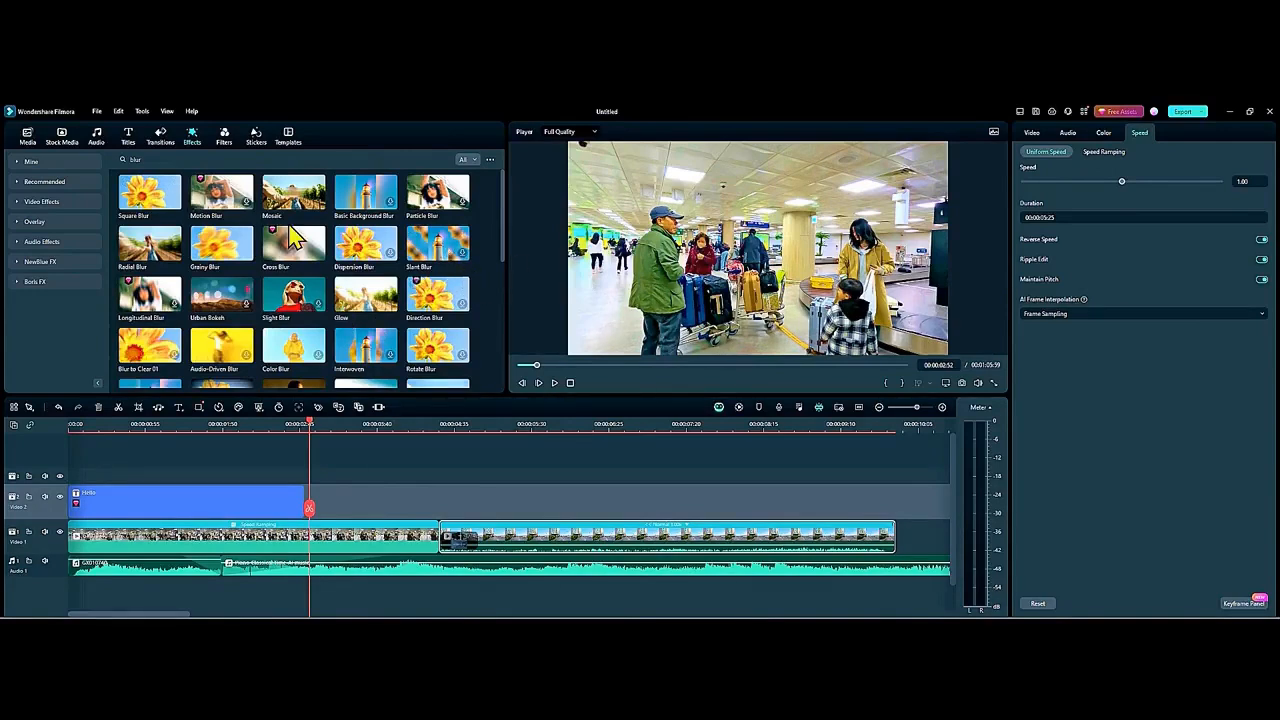
click(167, 162)
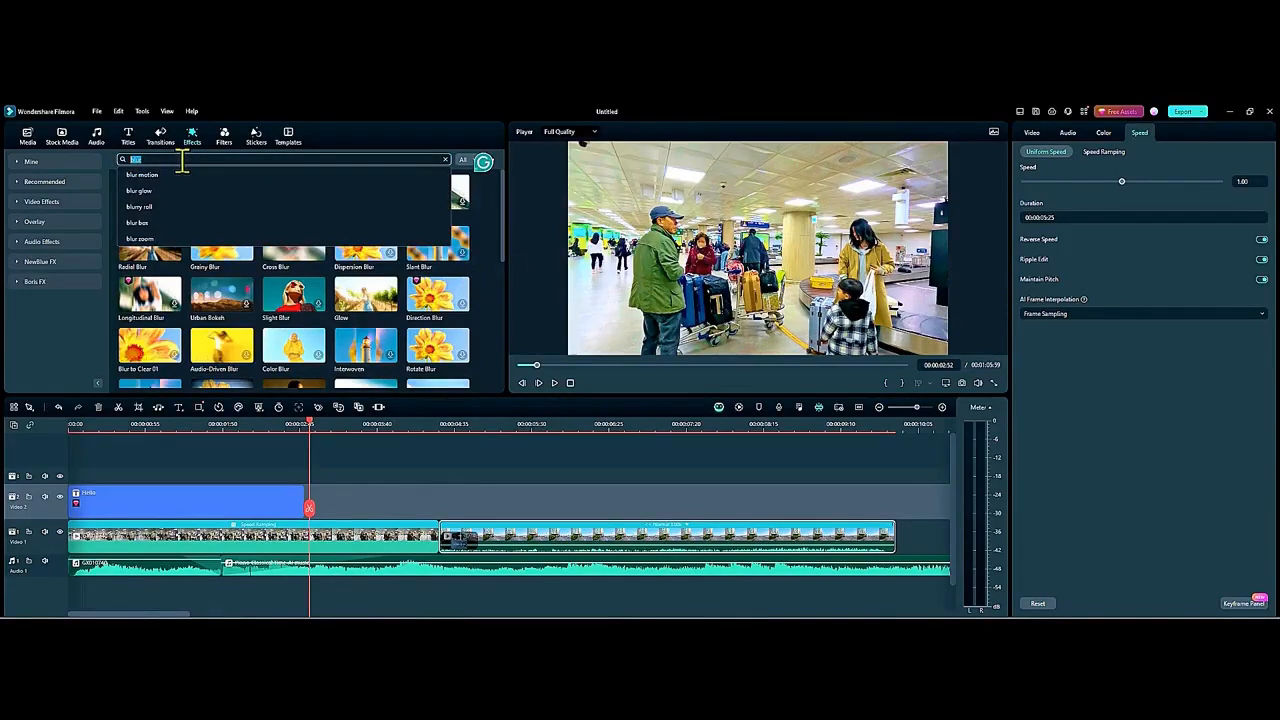
key(Return)
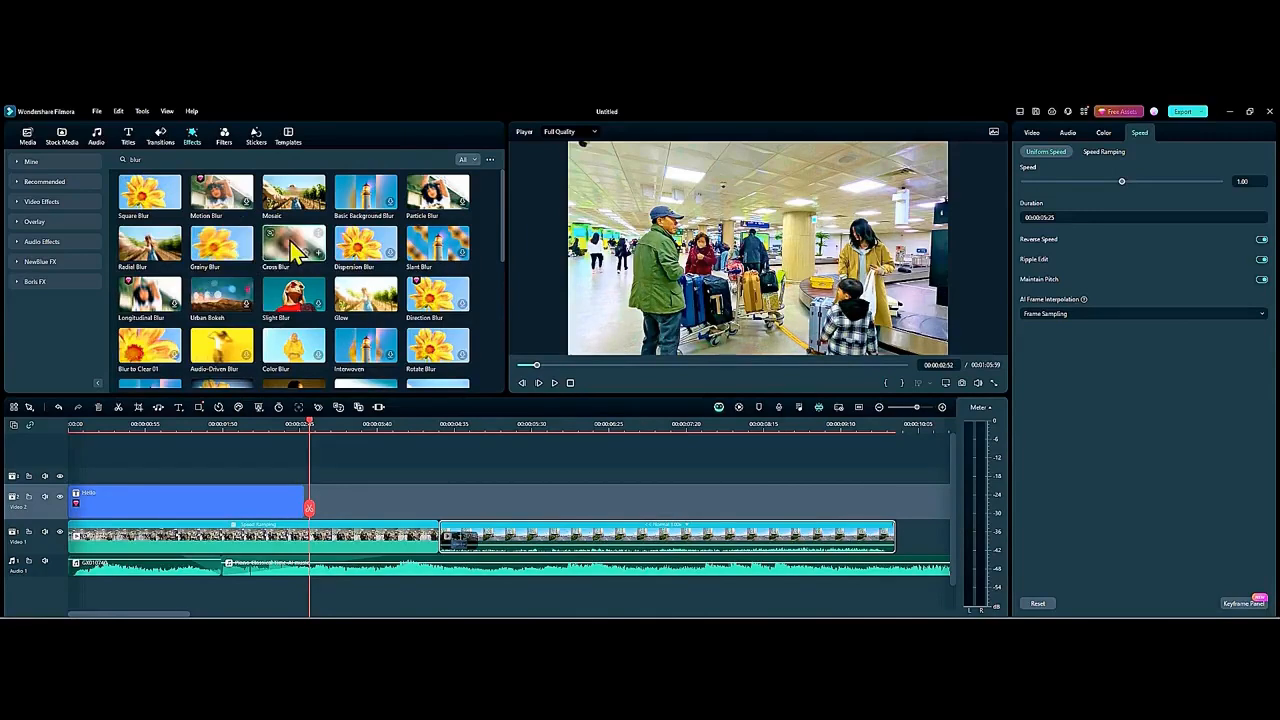
drag(295, 252, 312, 502)
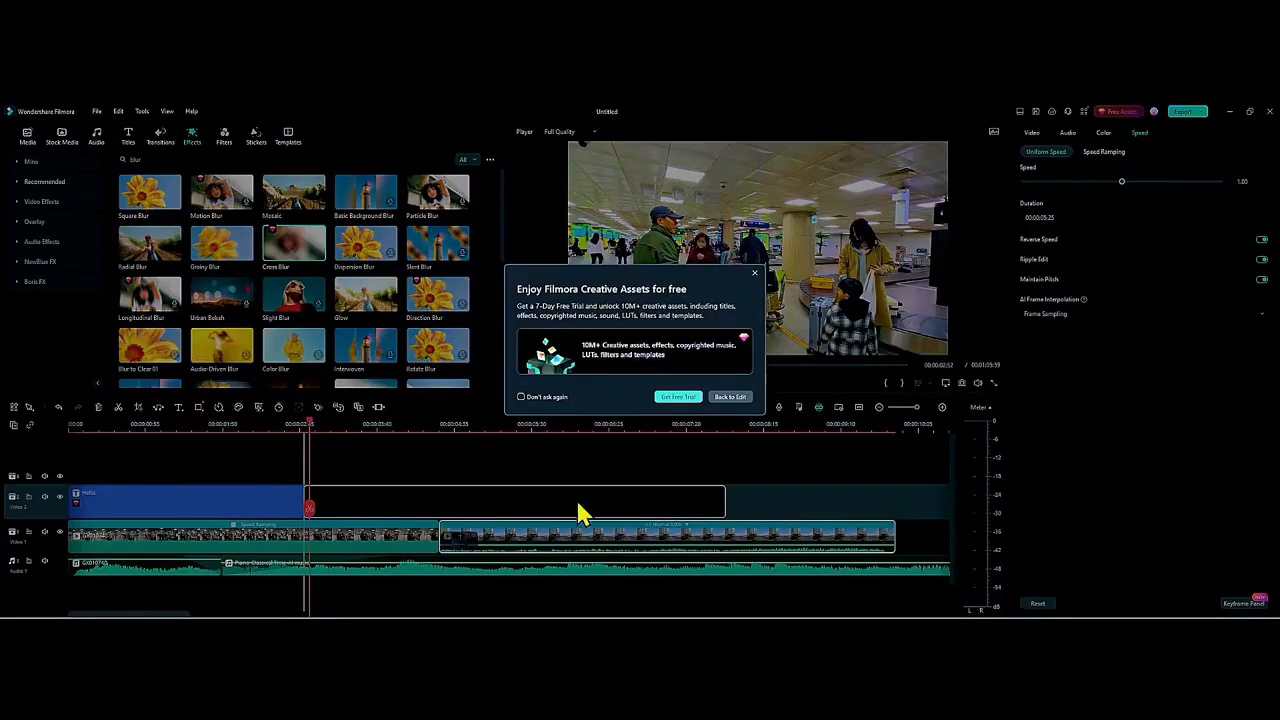
click(755, 273)
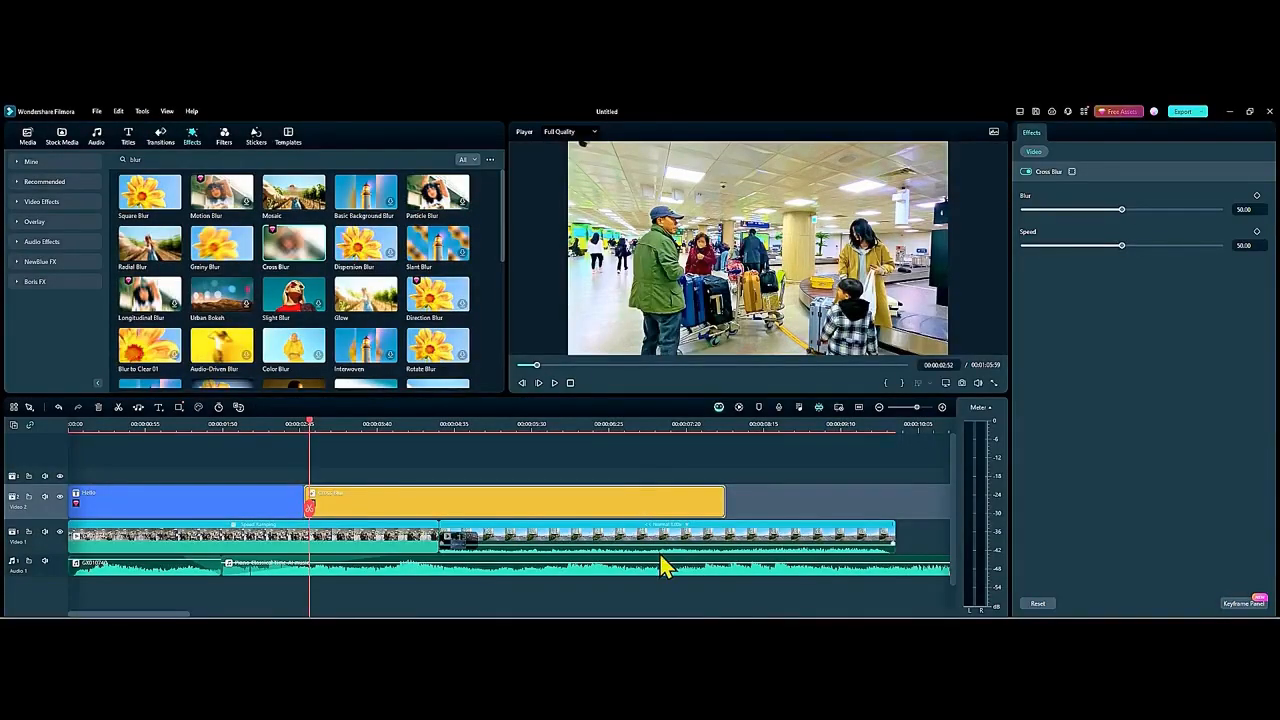
drag(722, 500, 437, 500)
Step: Set Cross Blur's Blur to 100 and its Speed to about 42, and play the affected part of the first clip
drag(311, 506, 347, 515)
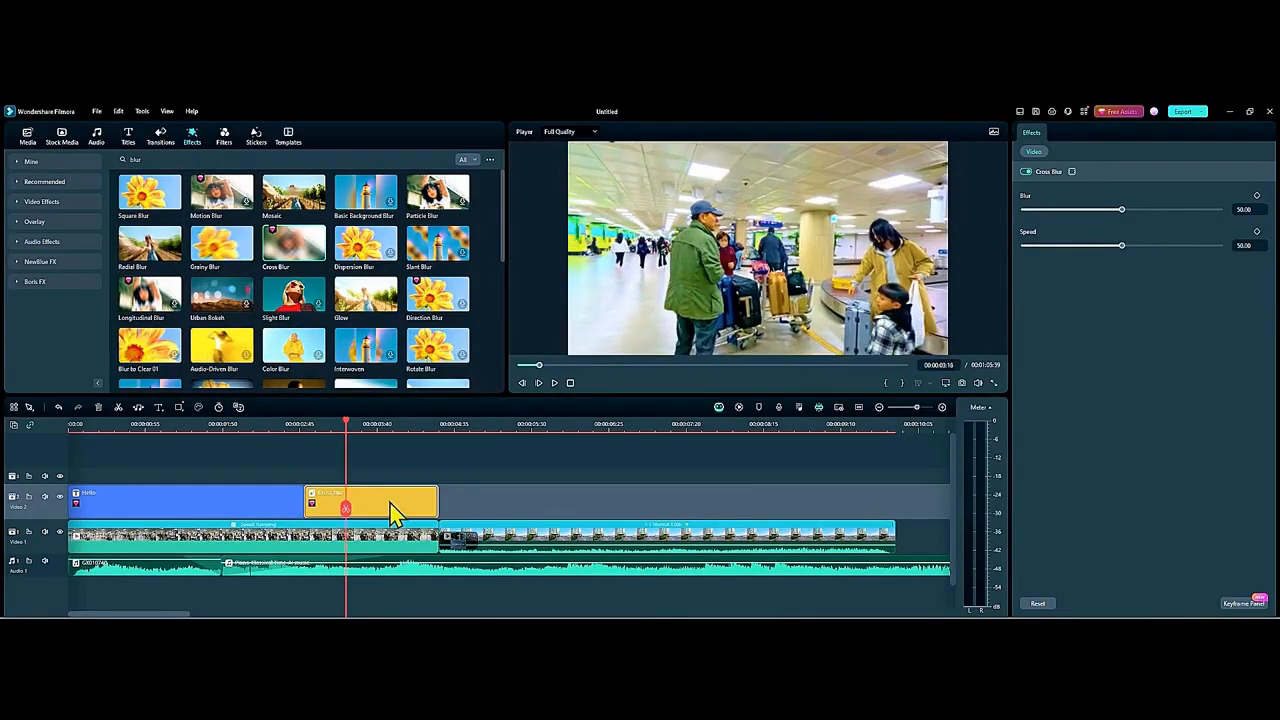
drag(1123, 210, 1268, 212)
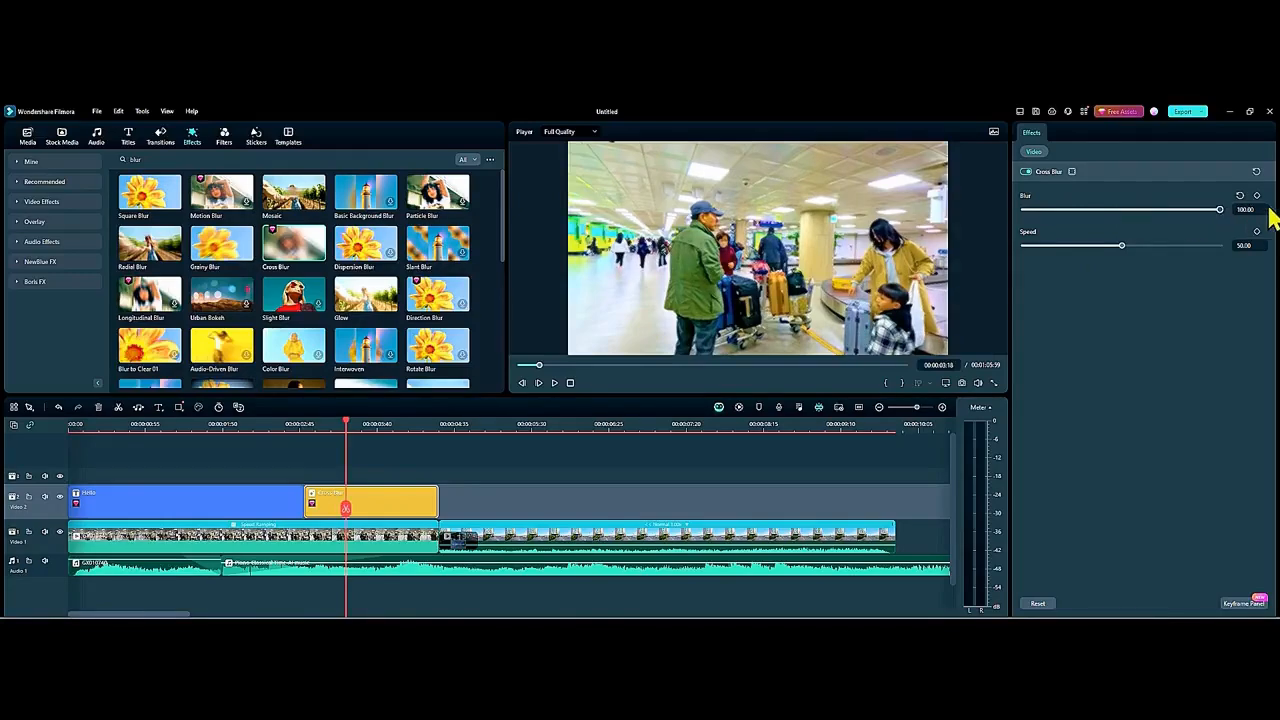
drag(1123, 246, 1105, 246)
click(555, 386)
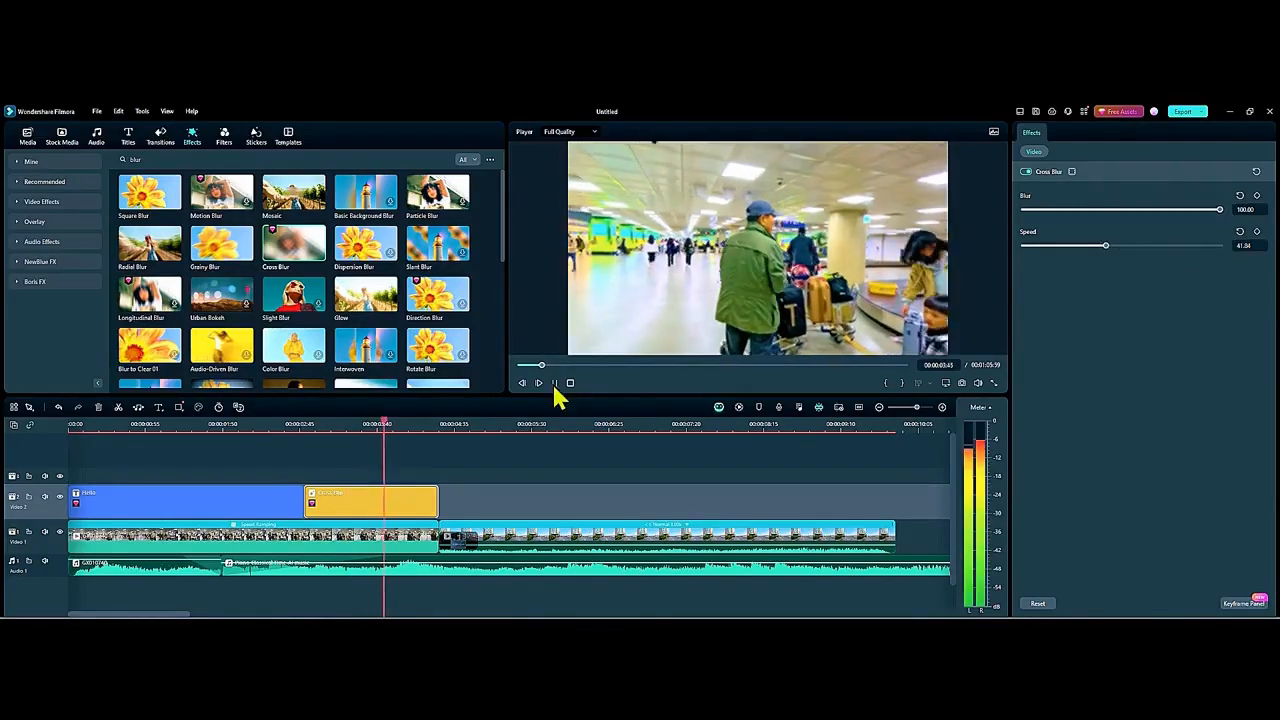
click(555, 386)
drag(508, 514, 354, 490)
Step: Browse the other blur effects, compare the footage before and under Cross Blur, and delete the effect from Video 2
scroll(297, 288, down, 5)
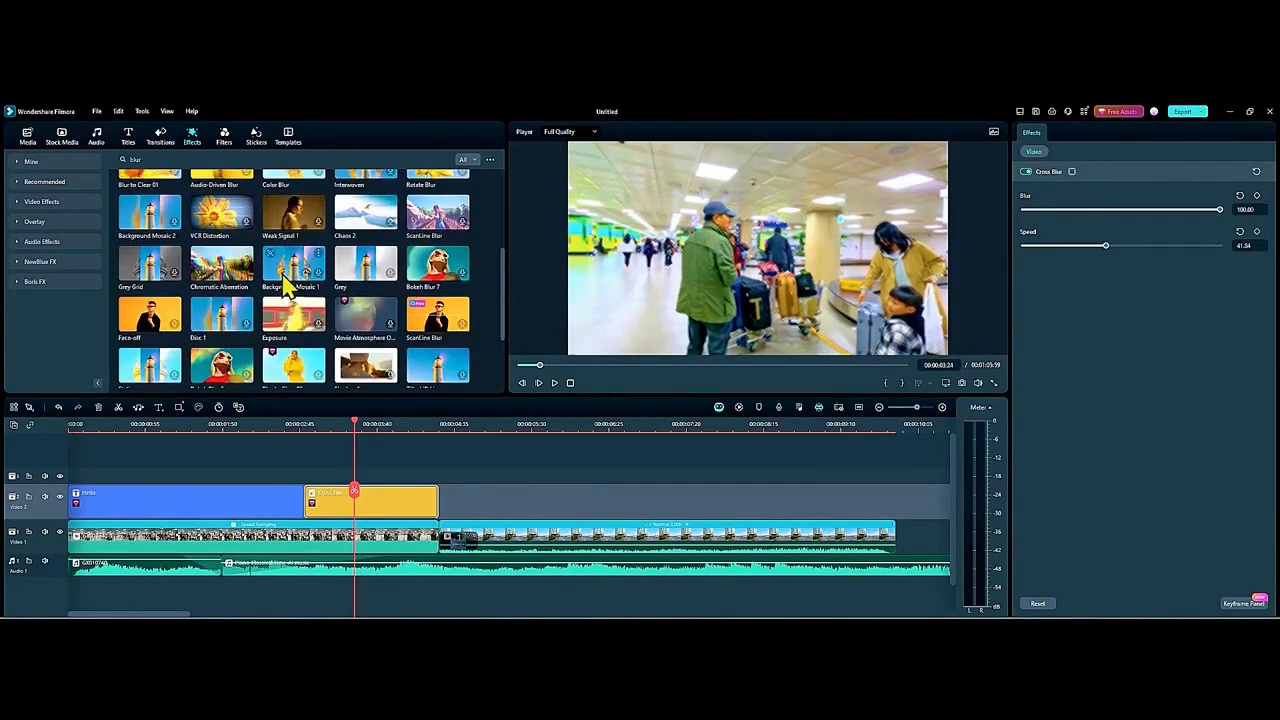
scroll(297, 287, down, 5)
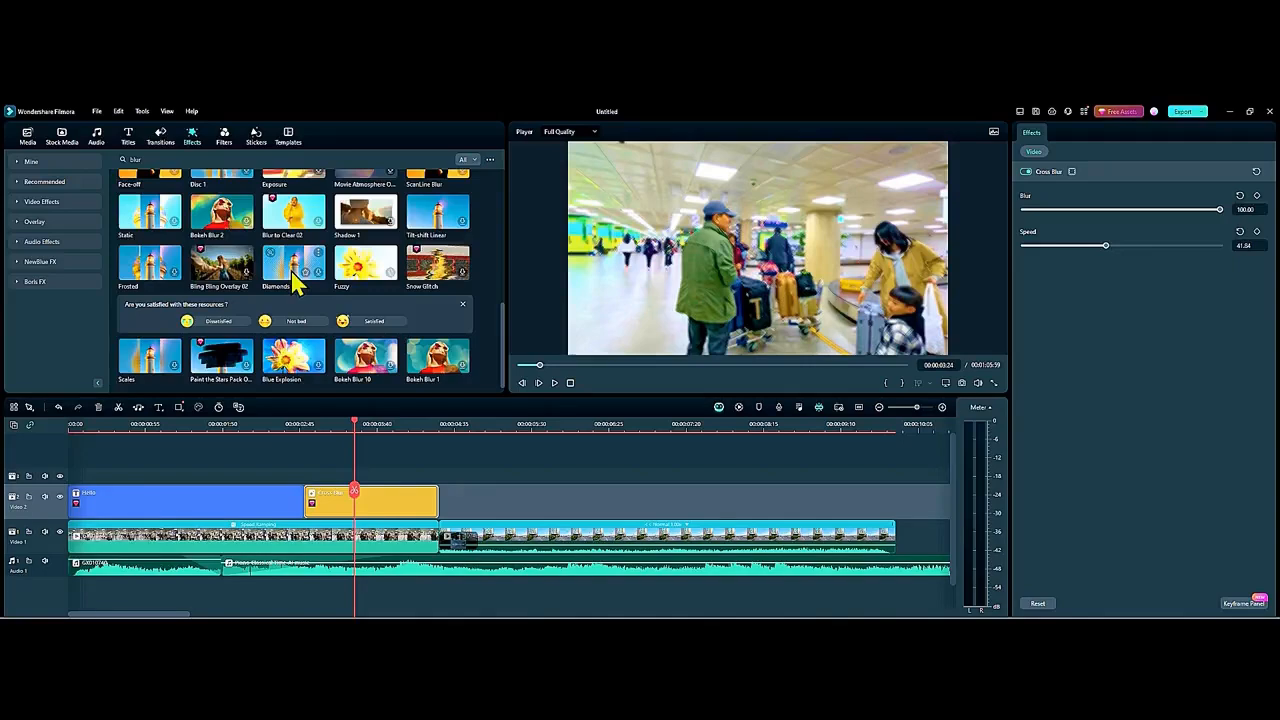
scroll(295, 285, up, 10)
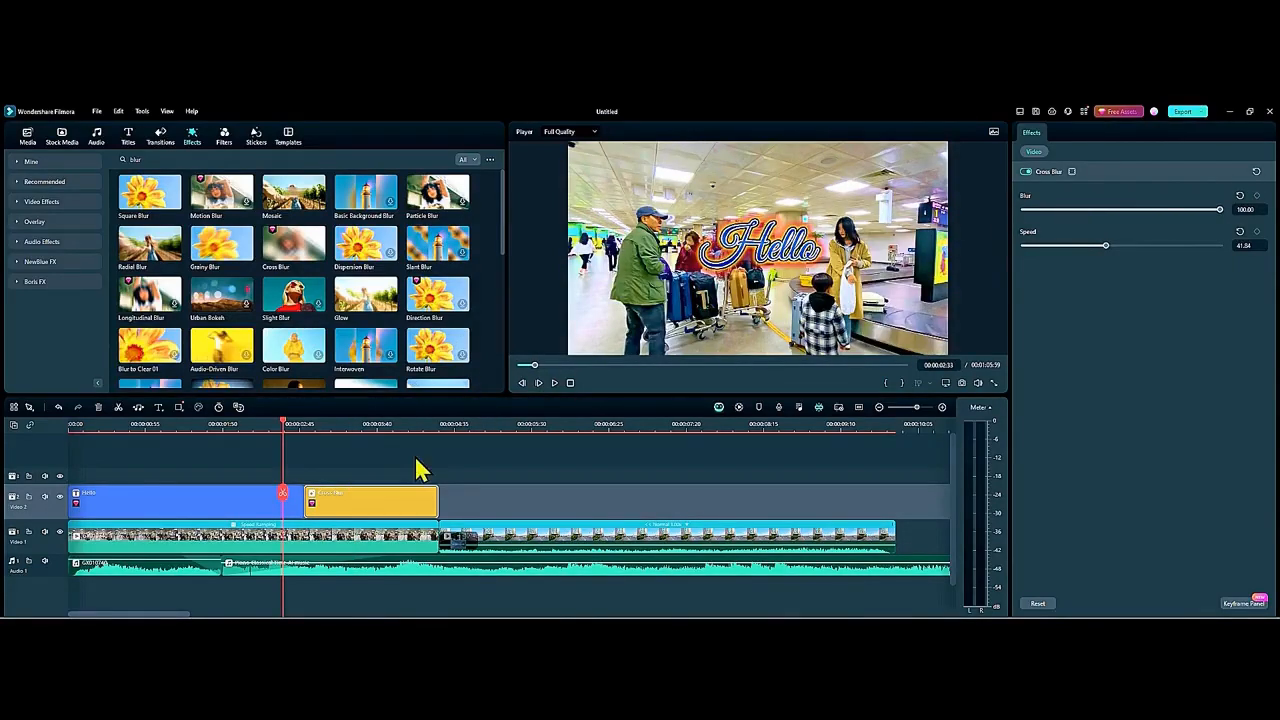
drag(286, 494, 349, 497)
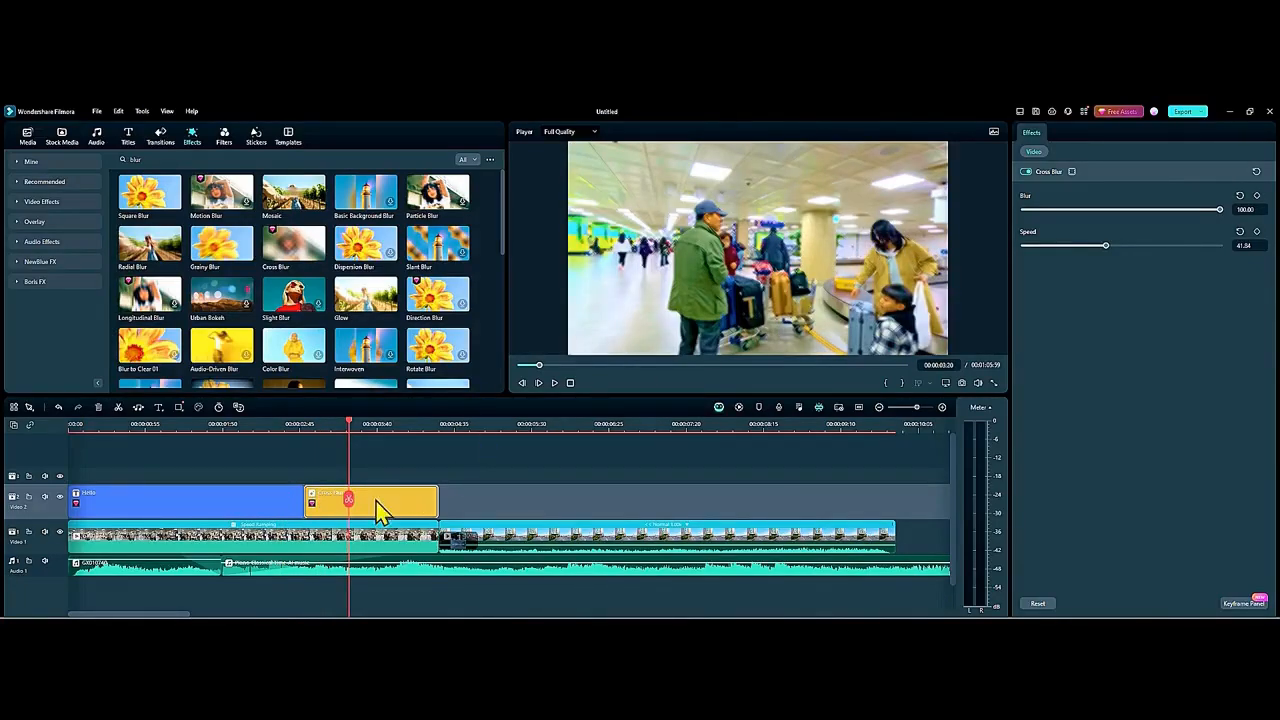
key(Delete)
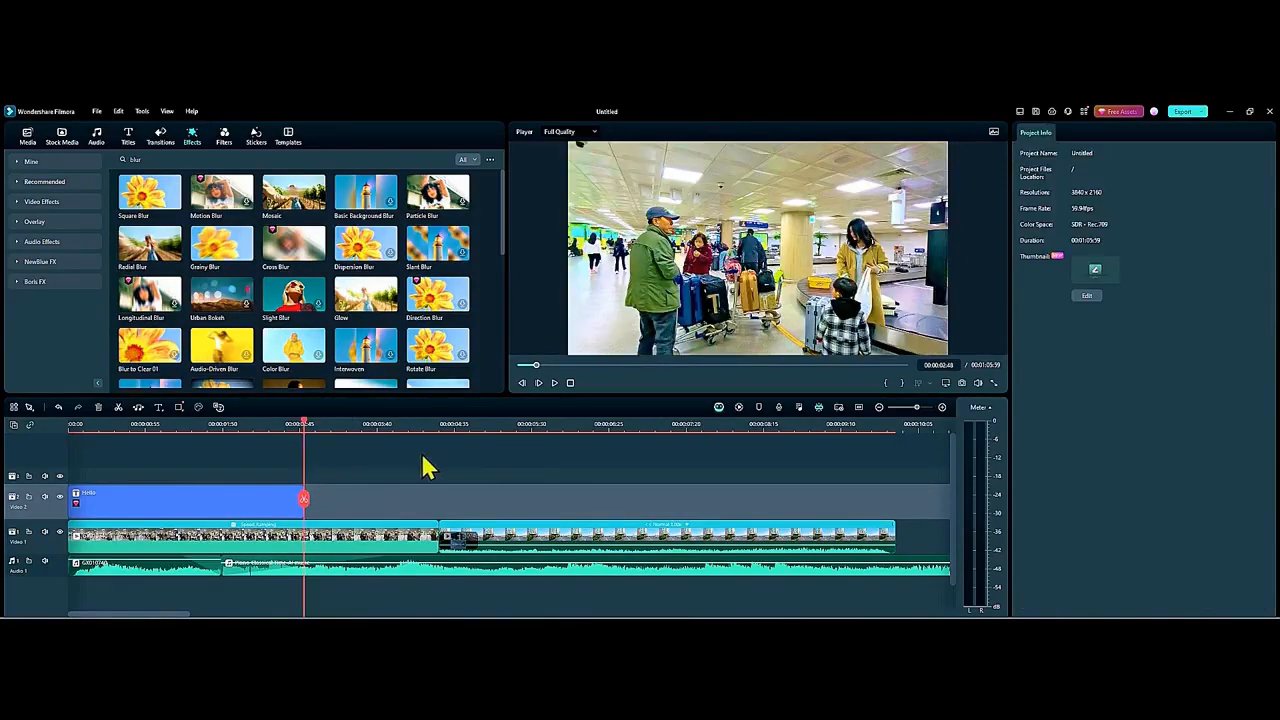
Step: Delete the leftover piano music on Audio 1 beyond the end of the second Video 1 clip
click(360, 540)
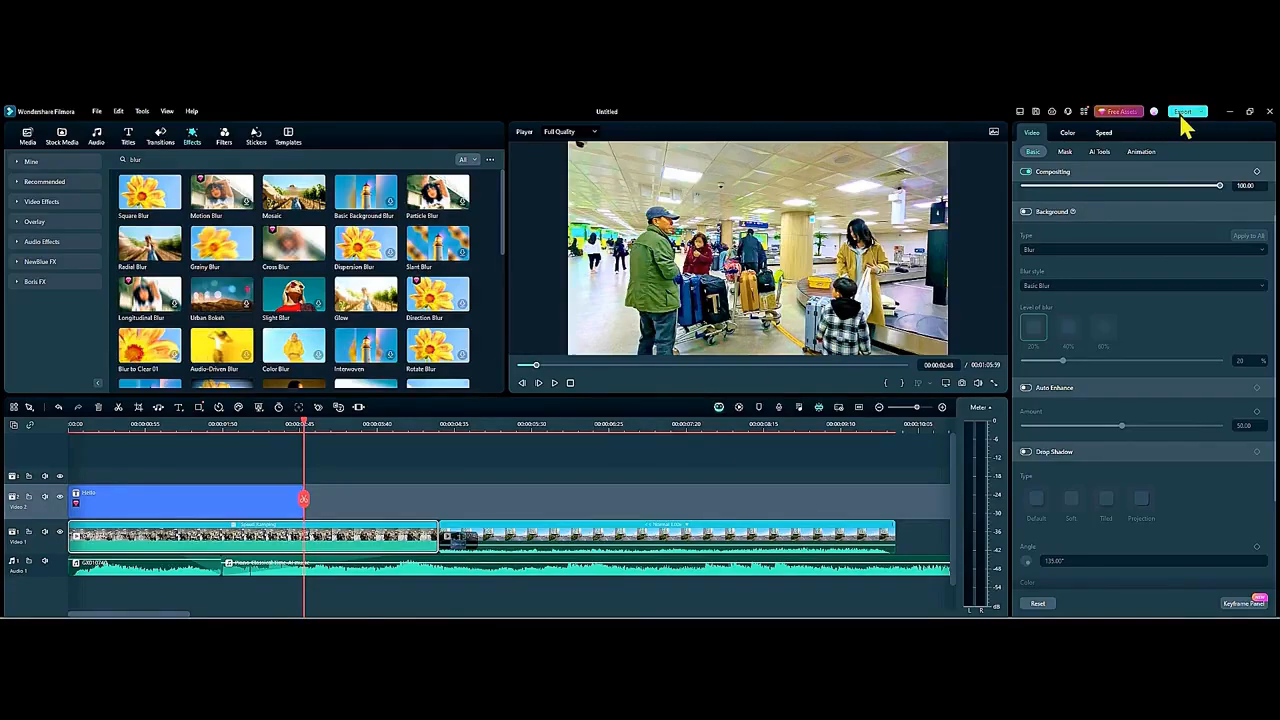
drag(306, 504, 903, 557)
click(900, 565)
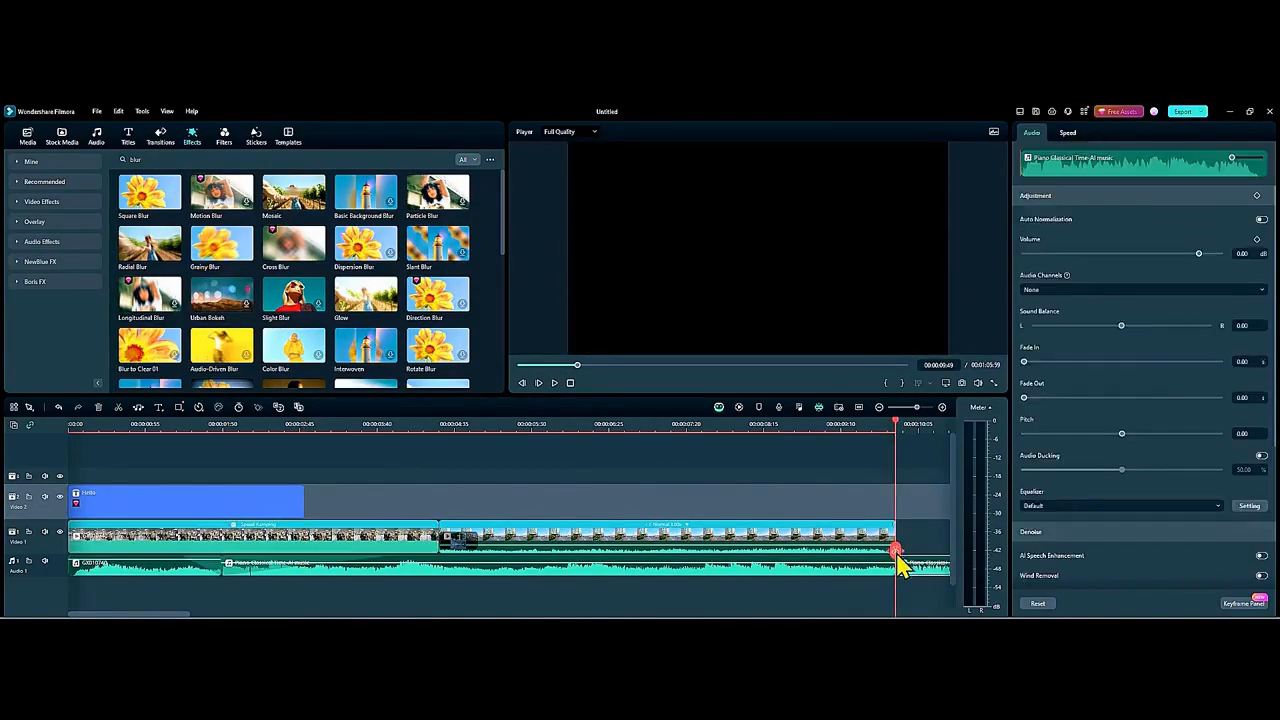
key(Delete)
Step: Return the playhead to the Hello title and browse the trending stickers
drag(897, 553, 283, 567)
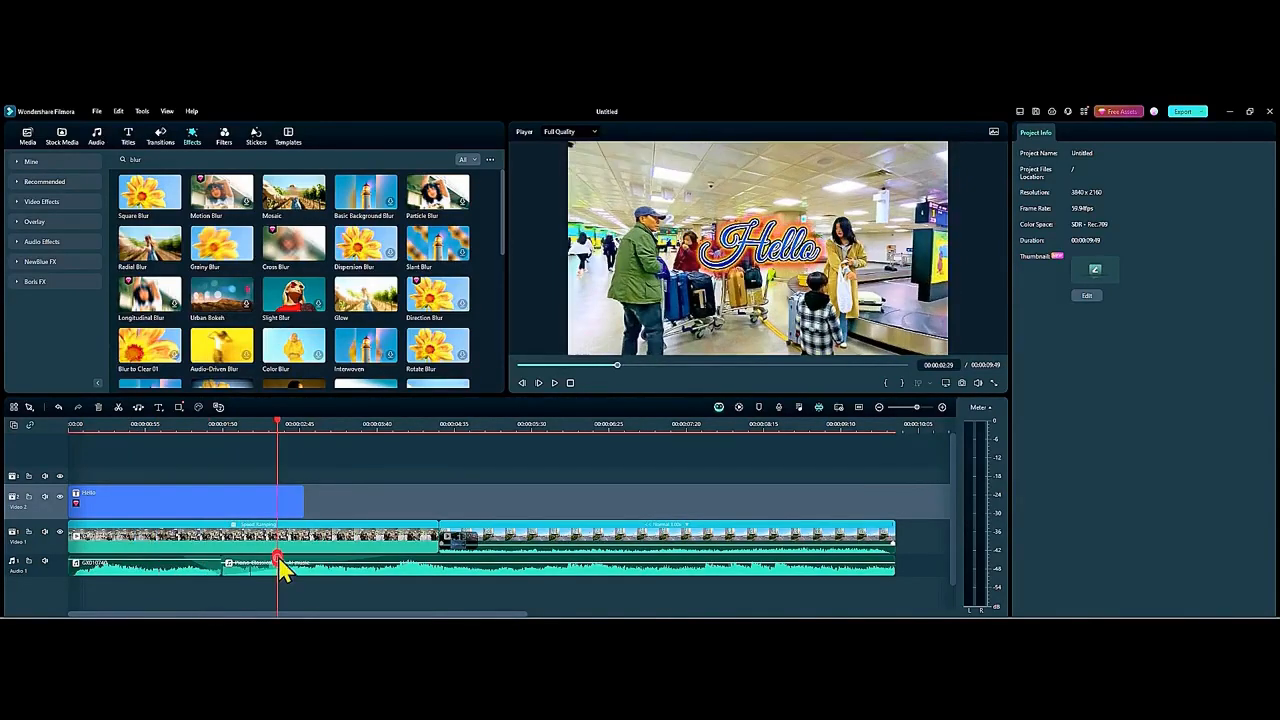
click(256, 138)
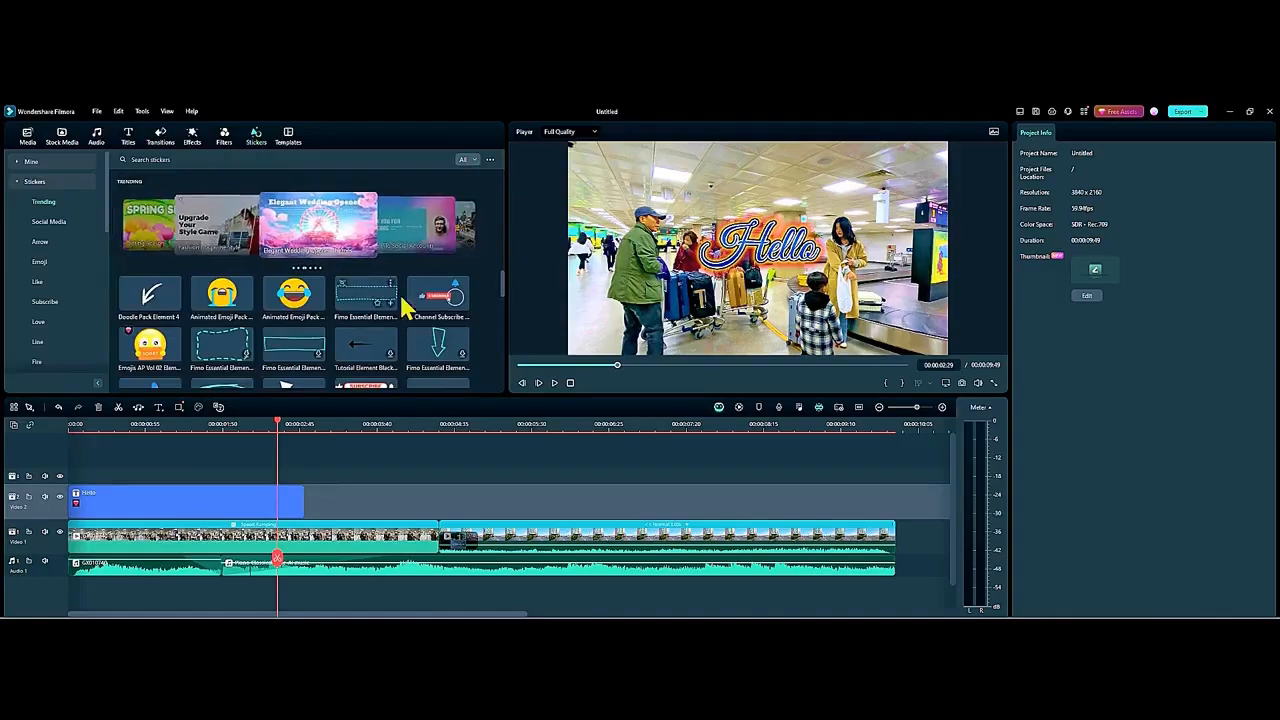
drag(503, 286, 494, 341)
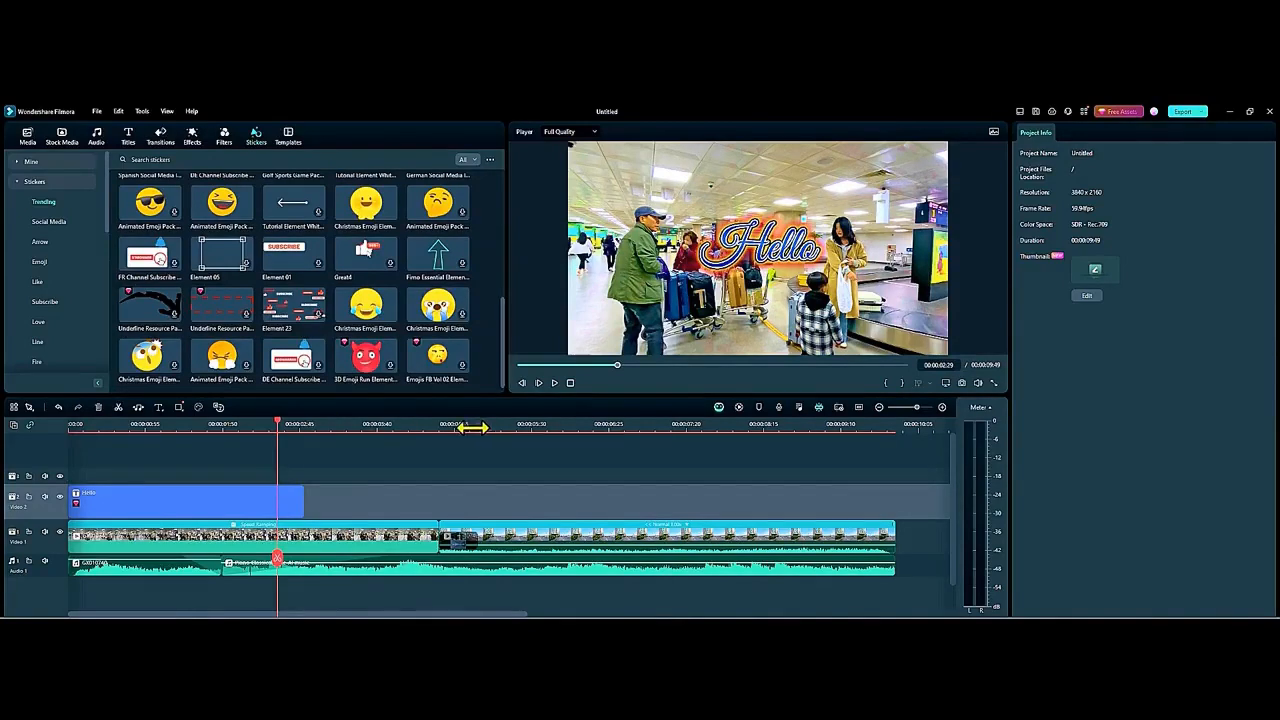
Step: Open the local export settings for the project and set the export quality to Higher
click(1183, 112)
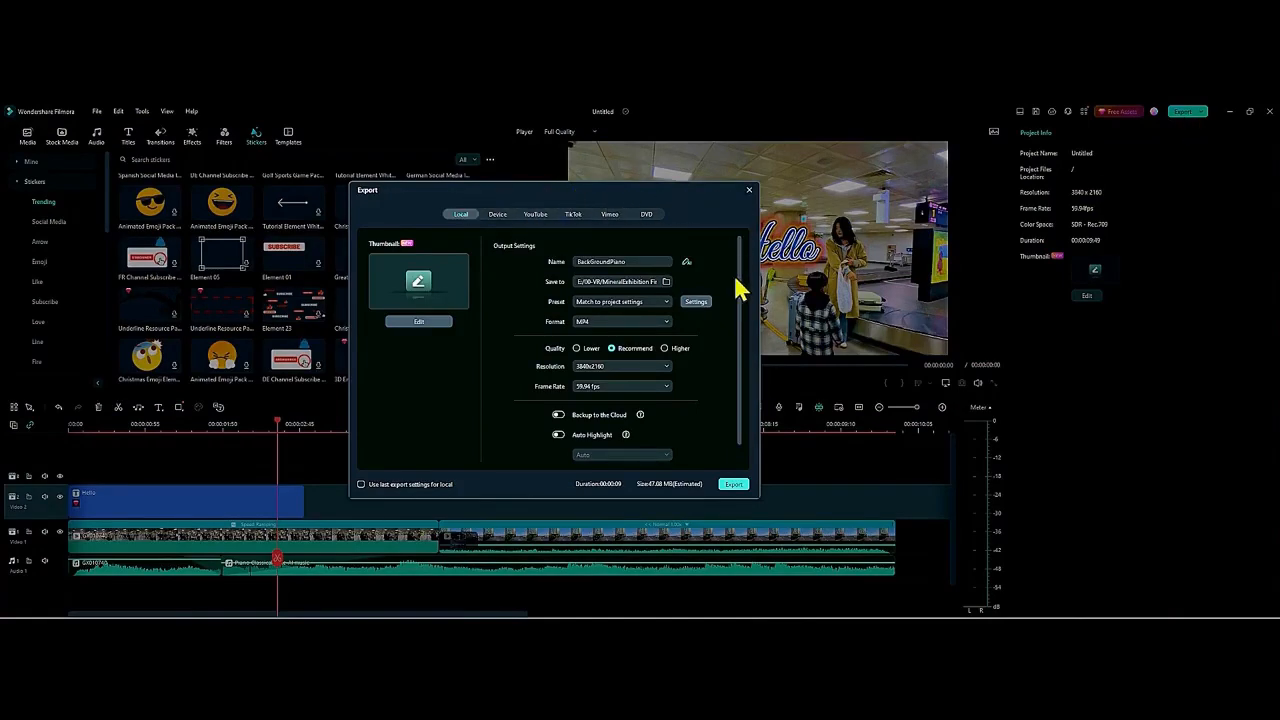
scroll(738, 340, down, 1)
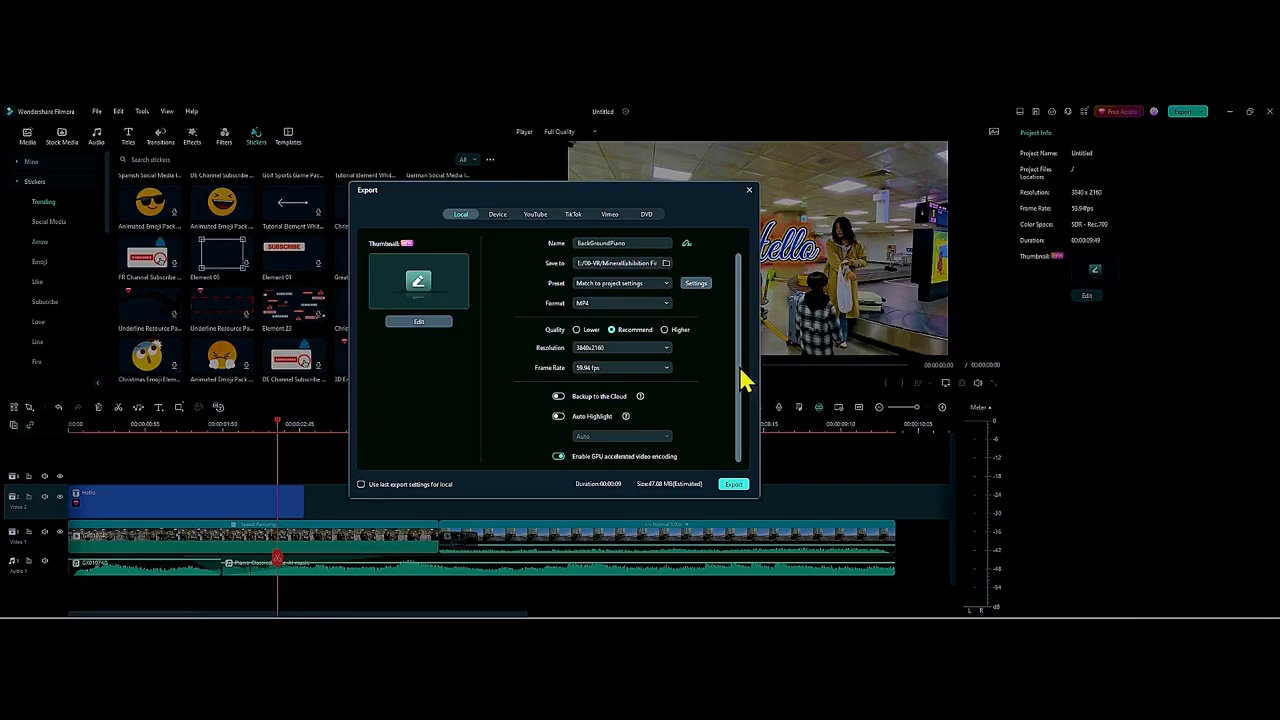
scroll(745, 380, up, 1)
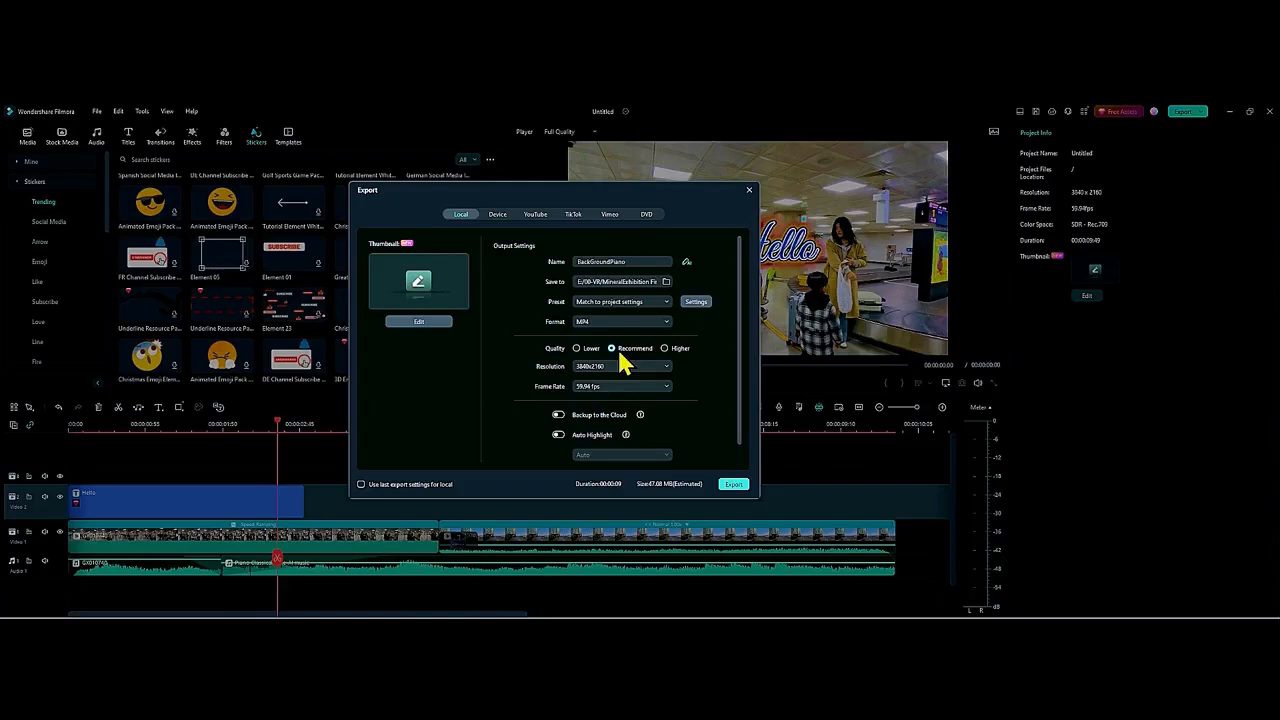
click(665, 349)
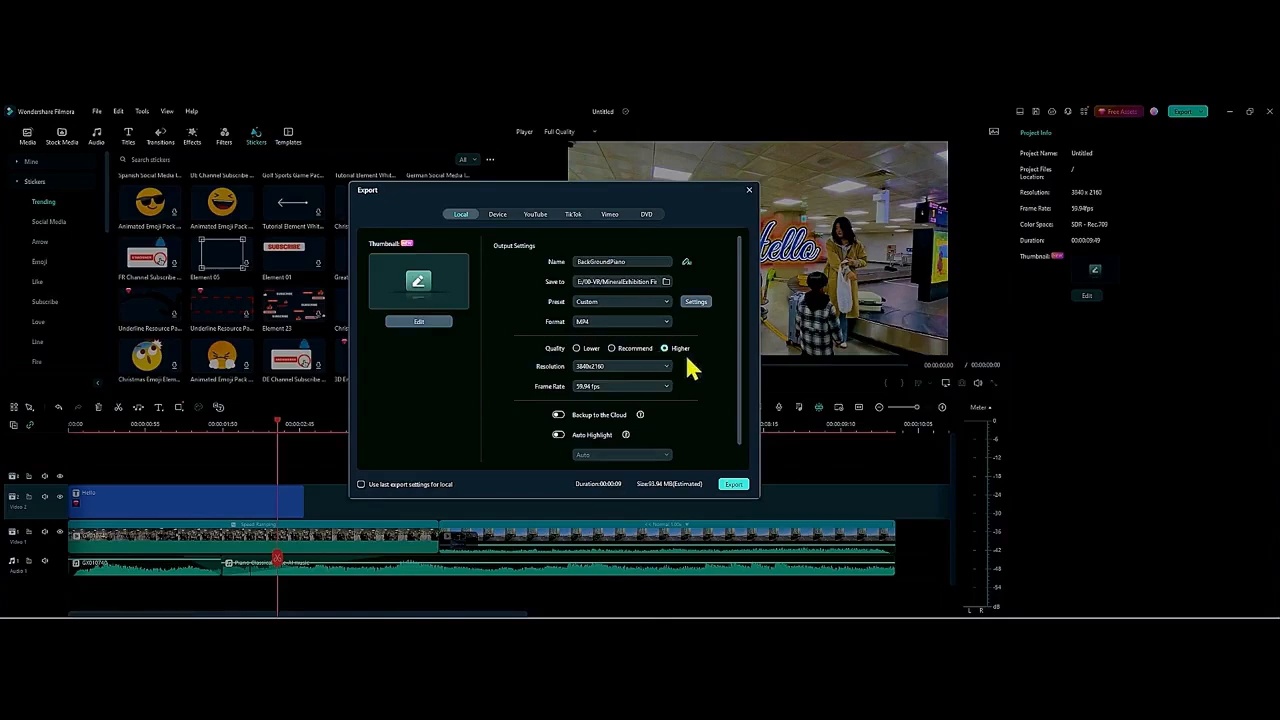
Step: Review the available resolution, frame rate and format options for the export
scroll(636, 385, down, 1)
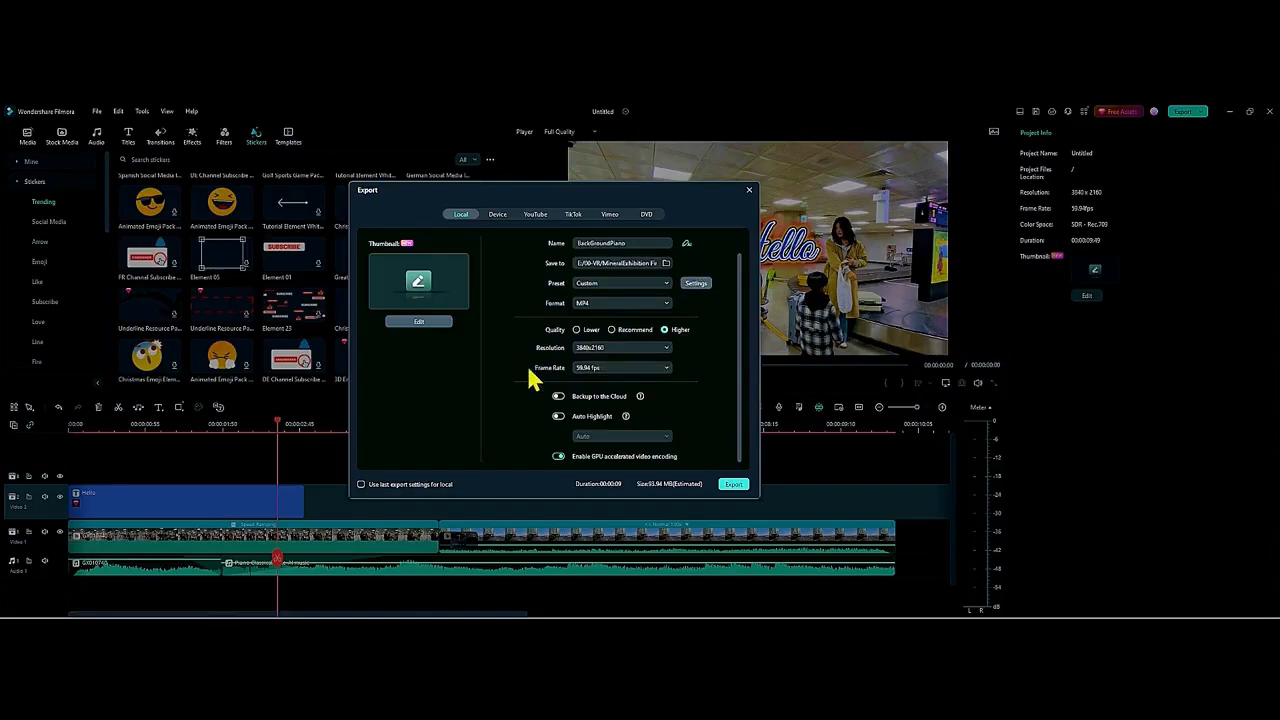
click(663, 349)
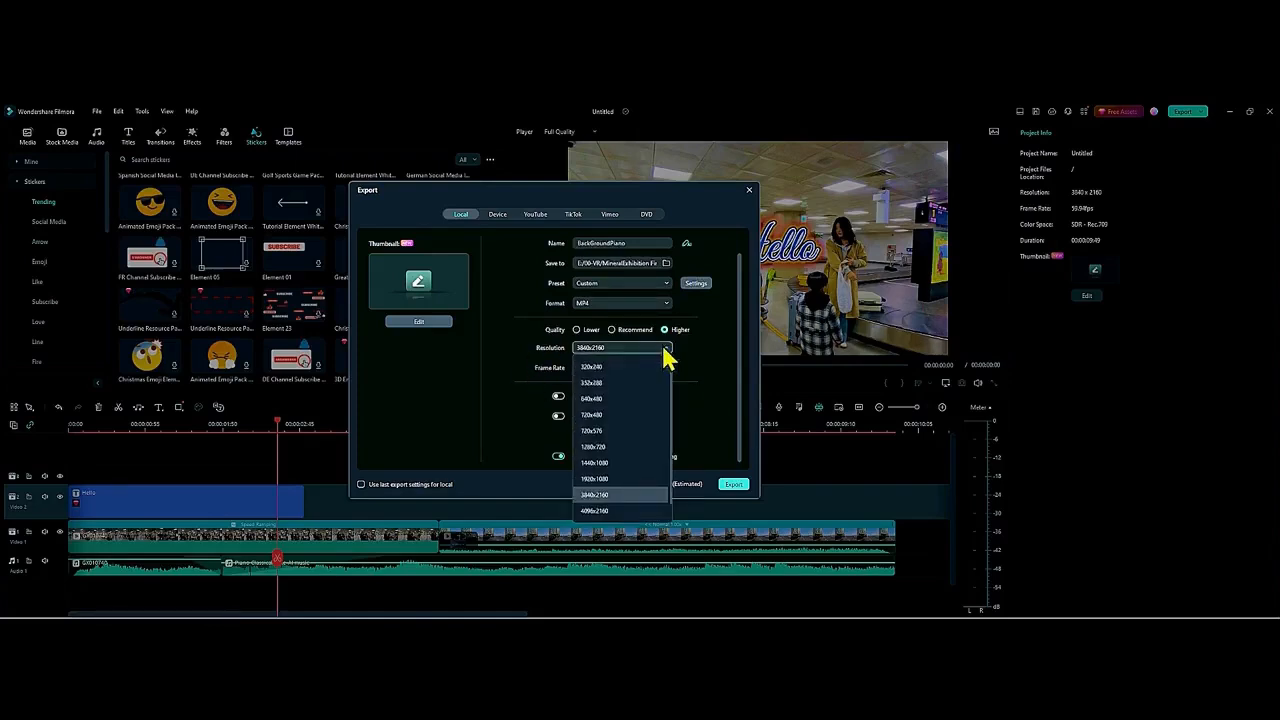
click(663, 349)
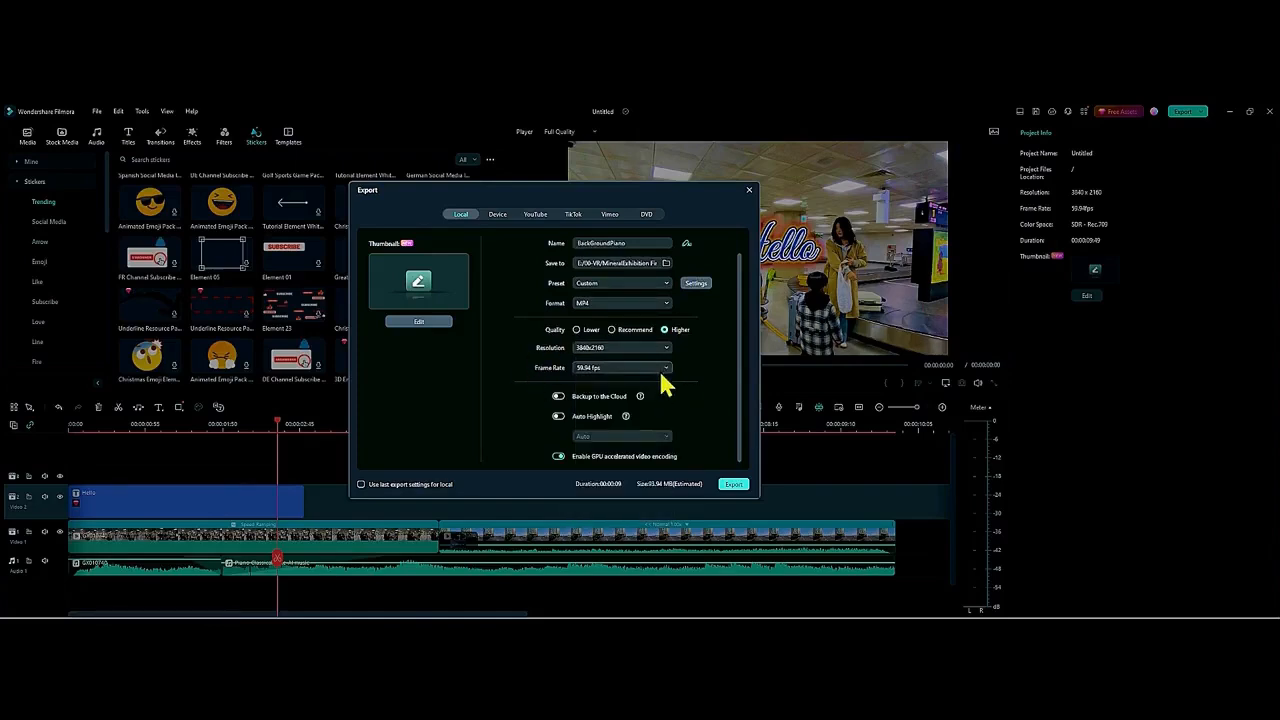
click(664, 370)
click(663, 368)
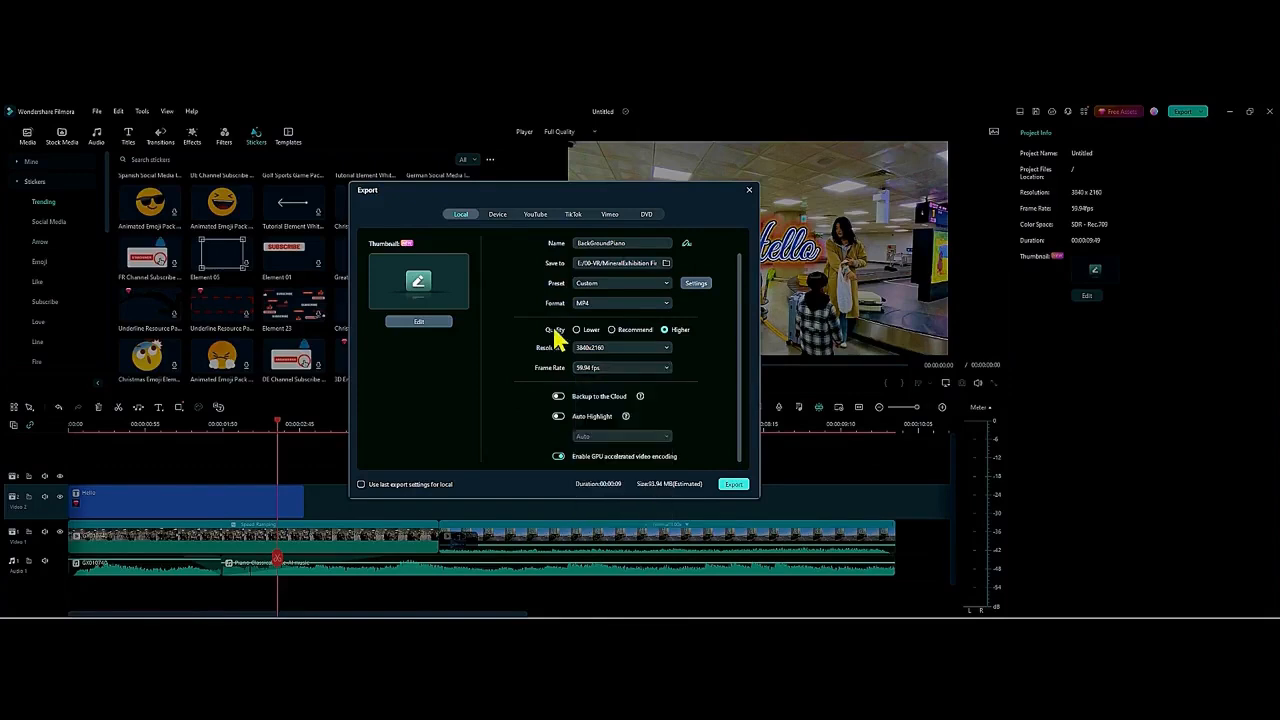
click(664, 305)
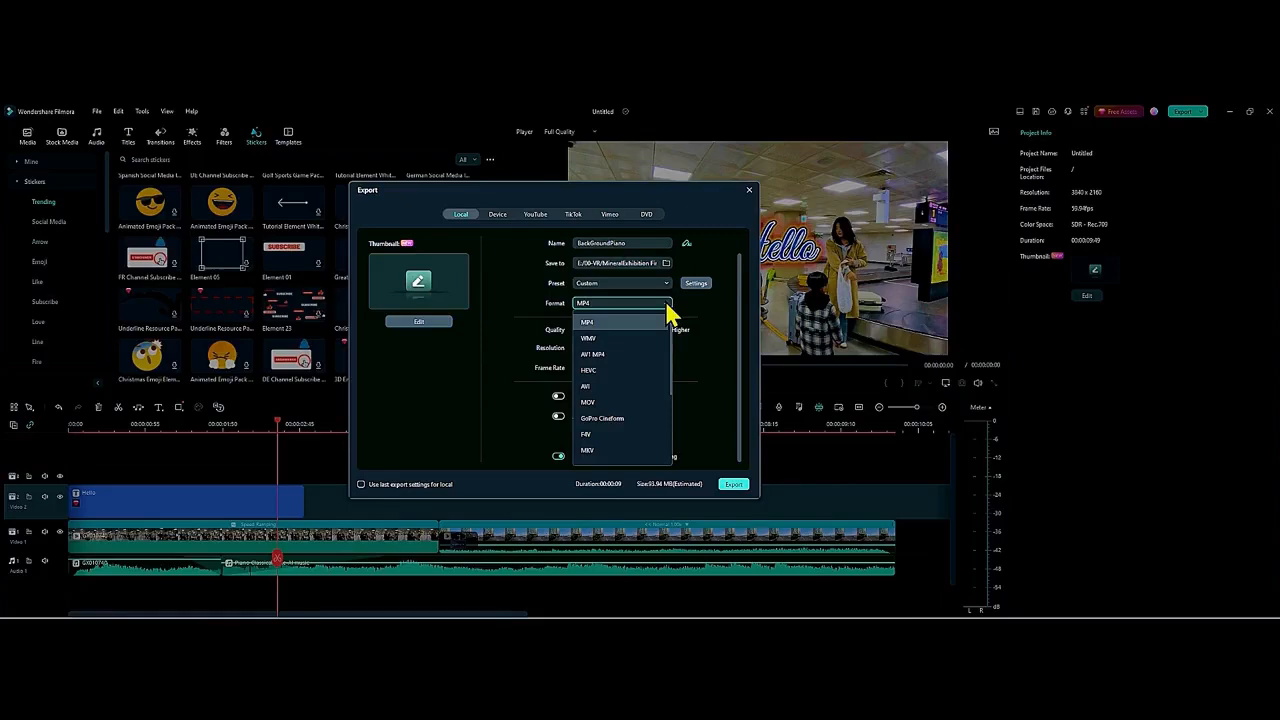
click(667, 308)
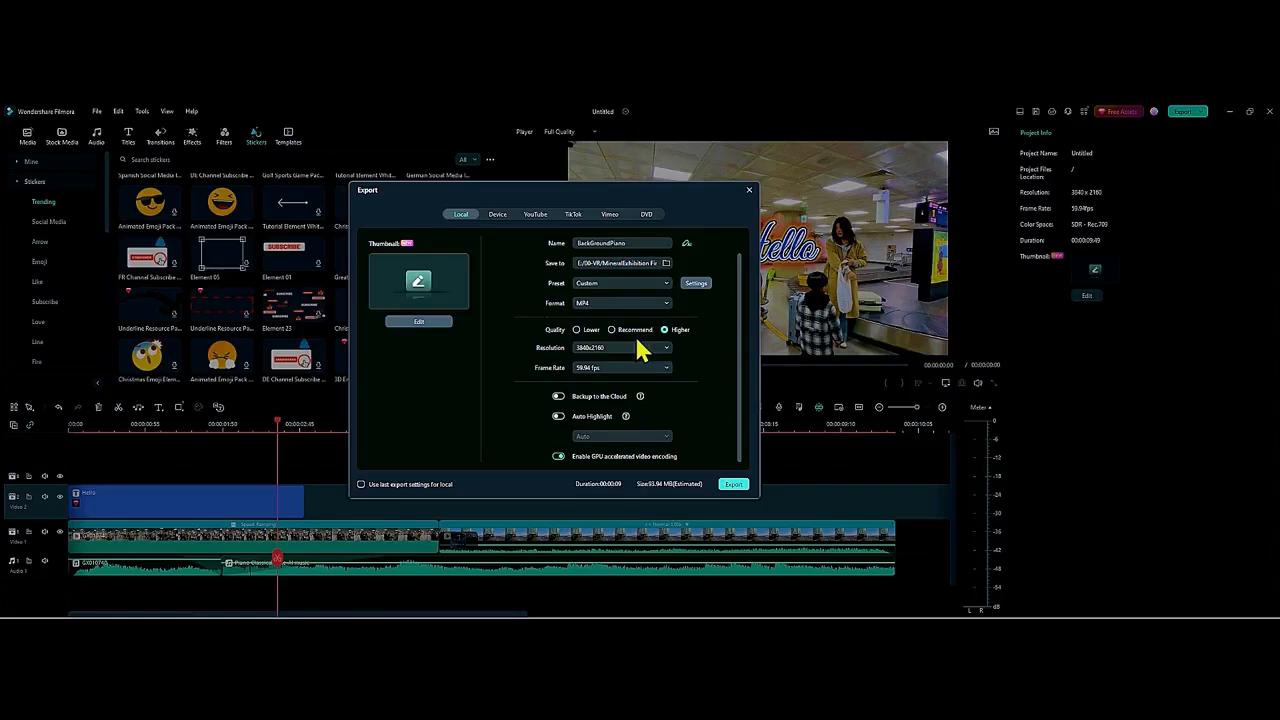
Step: Review the encoder, bitrate mode and export color space options in the detailed export settings, and apply the settings
click(698, 284)
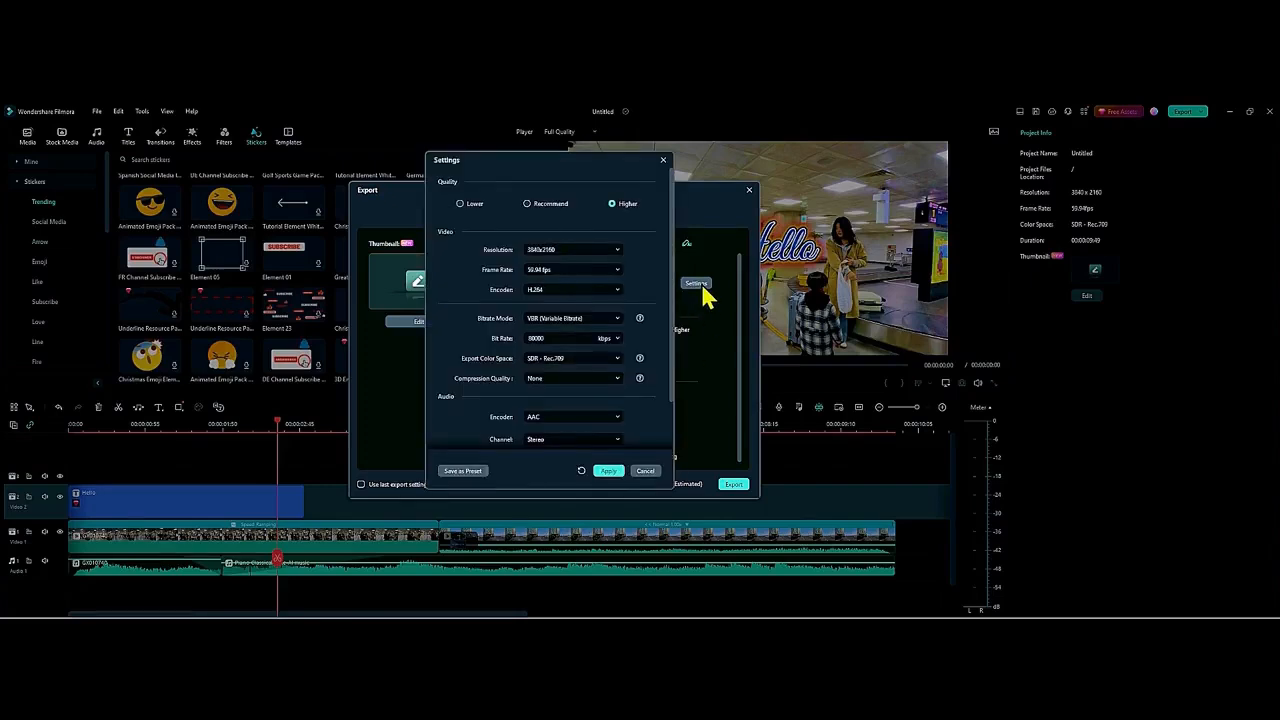
click(614, 291)
click(616, 294)
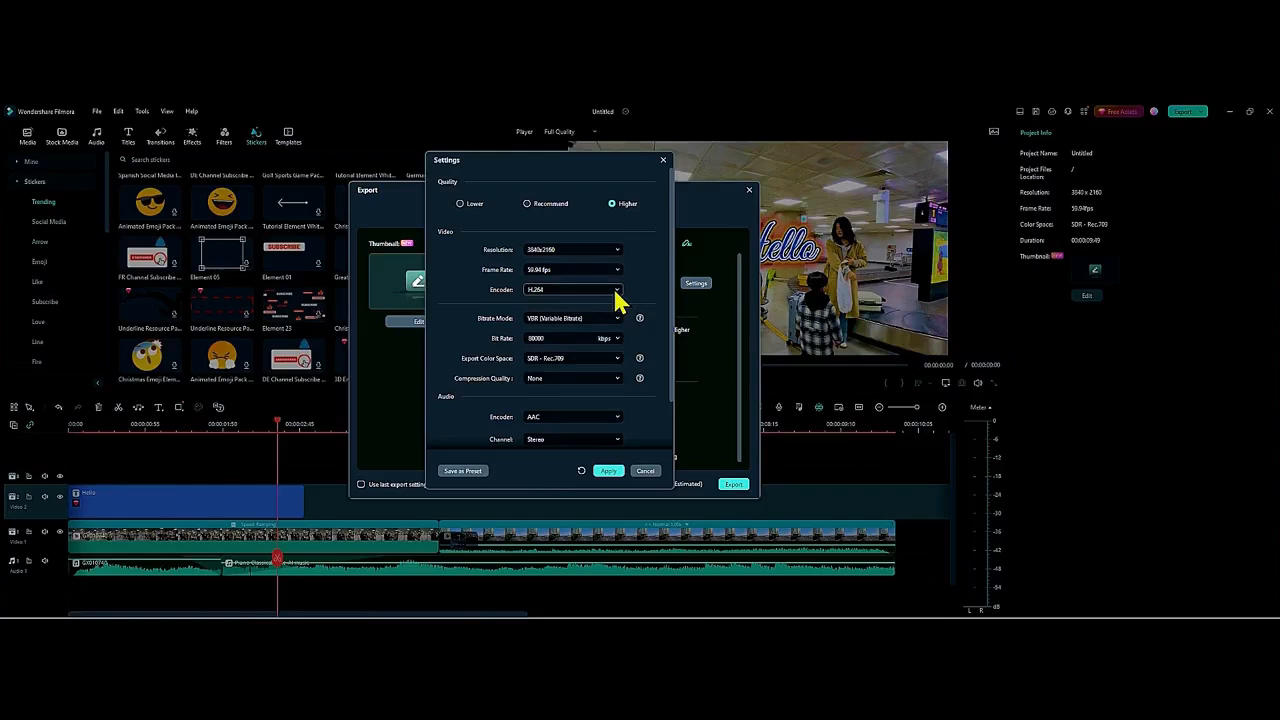
click(617, 320)
click(619, 320)
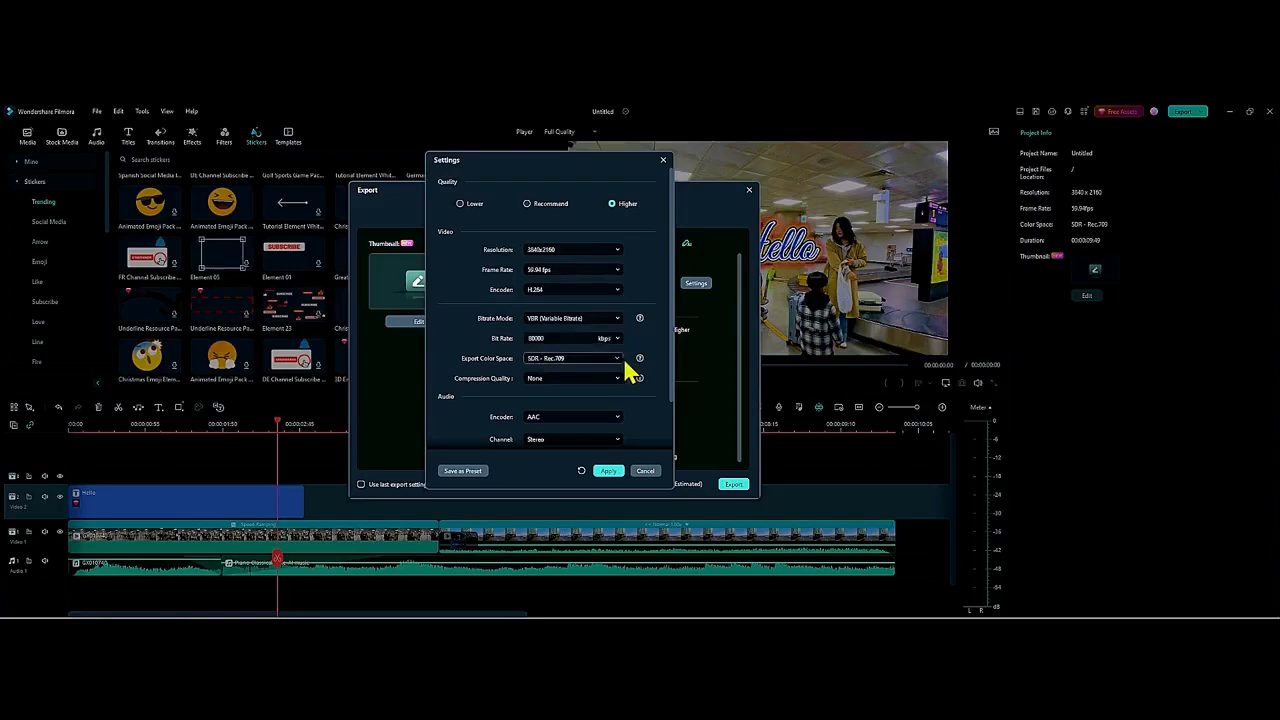
click(619, 364)
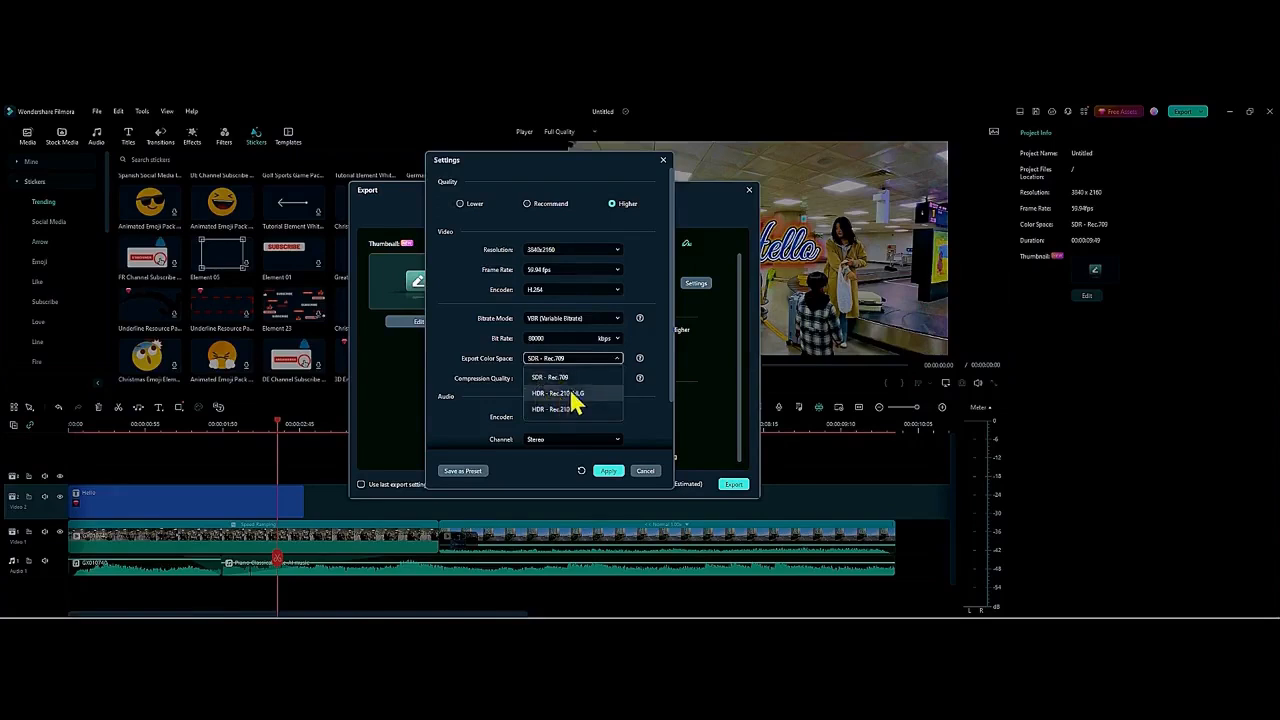
click(619, 362)
scroll(612, 338, down, 2)
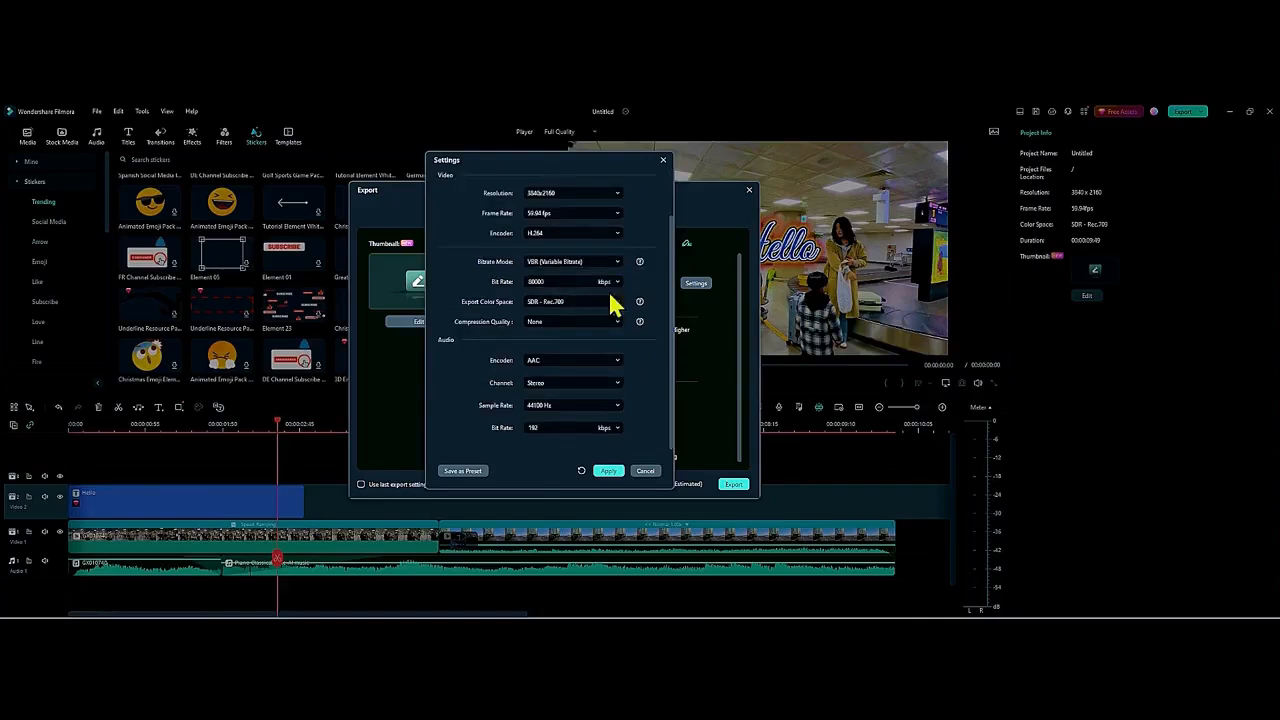
click(609, 302)
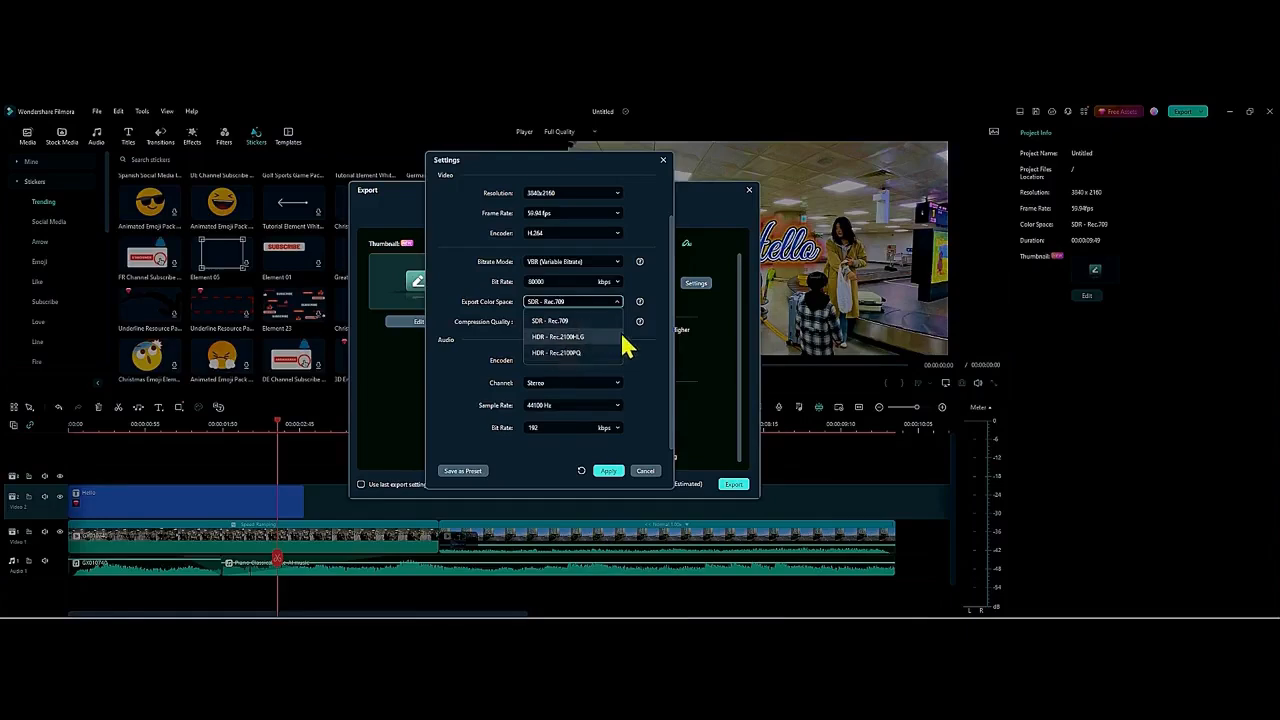
click(619, 306)
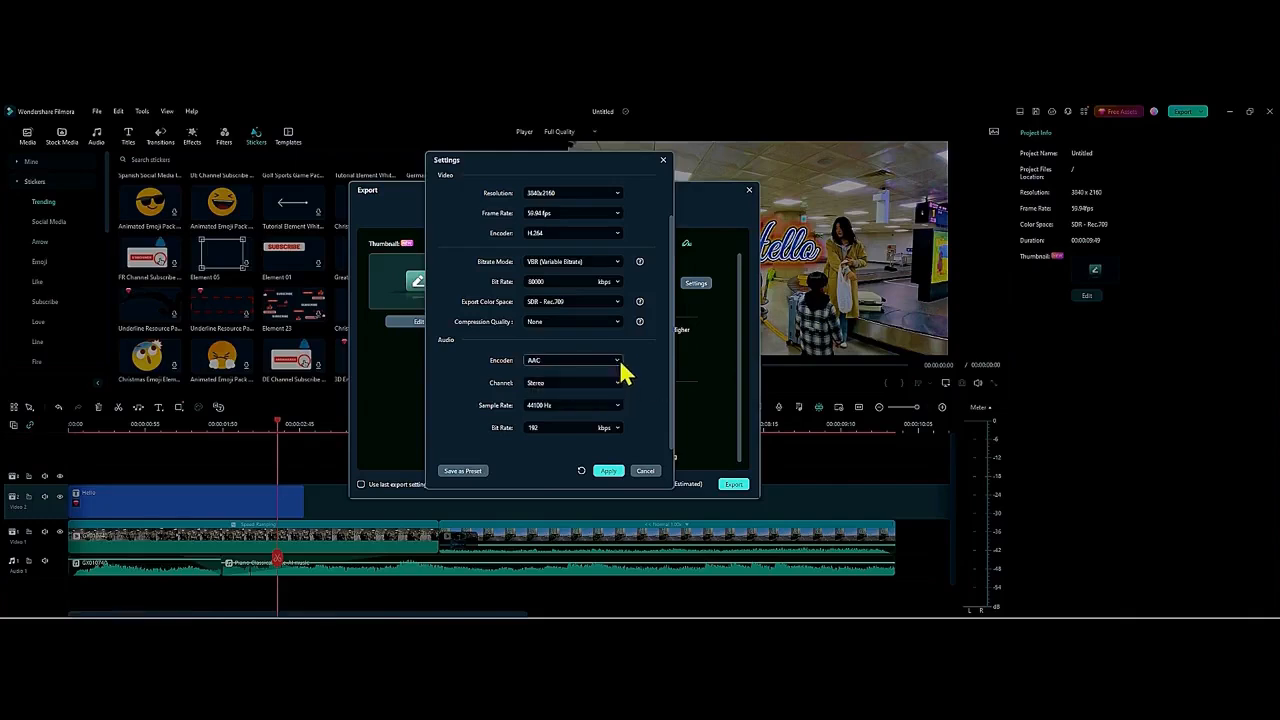
click(610, 470)
Step: Choose the Desktop folder as the save location for the exported video
scroll(643, 277, up, 1)
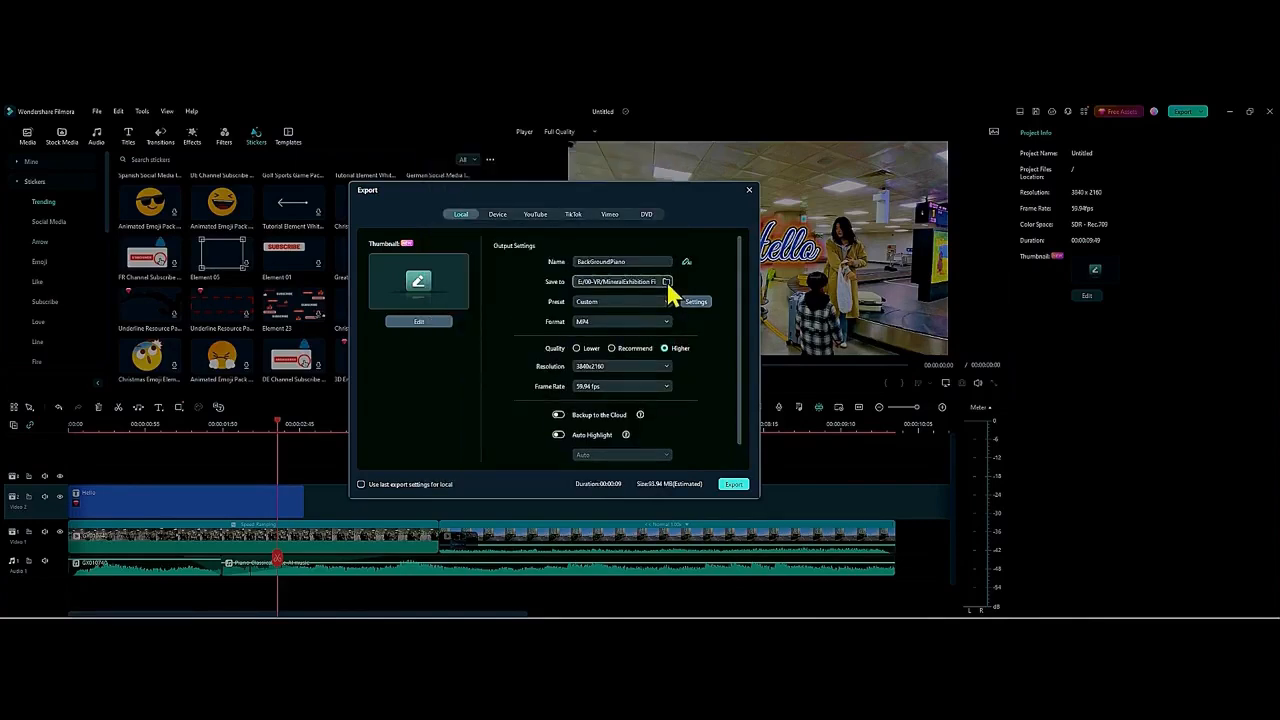
click(666, 283)
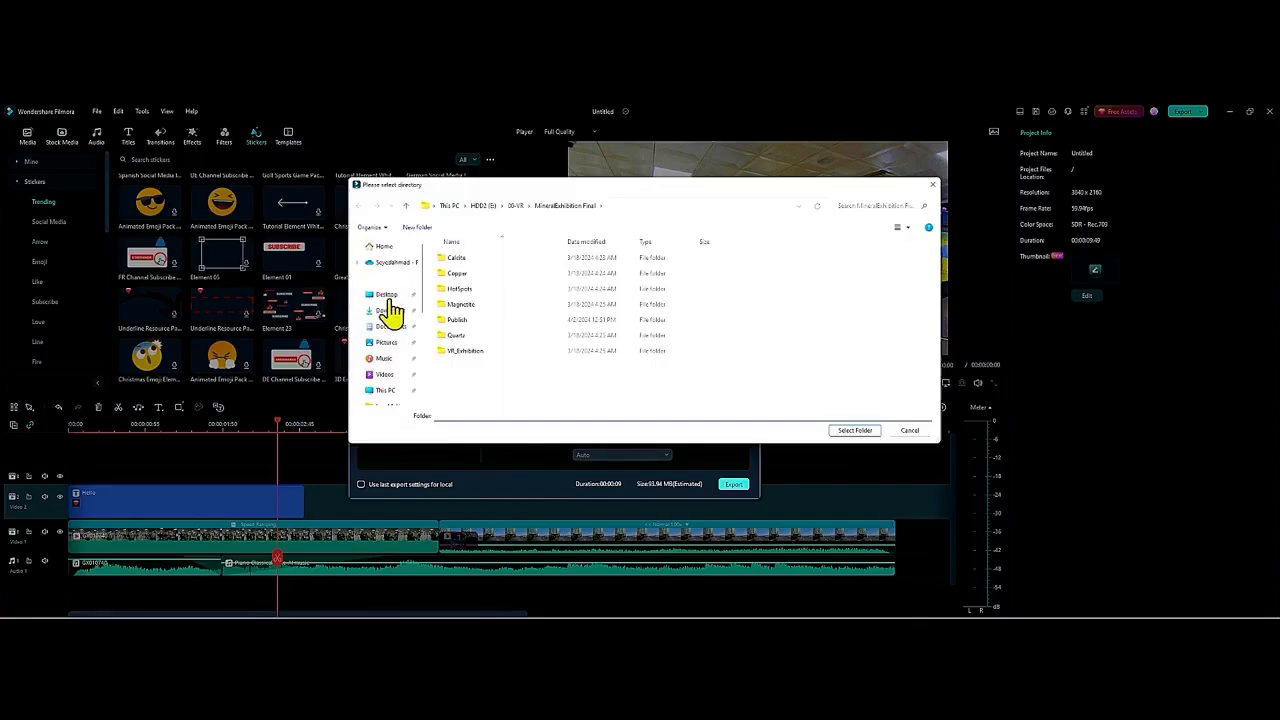
click(389, 298)
click(855, 431)
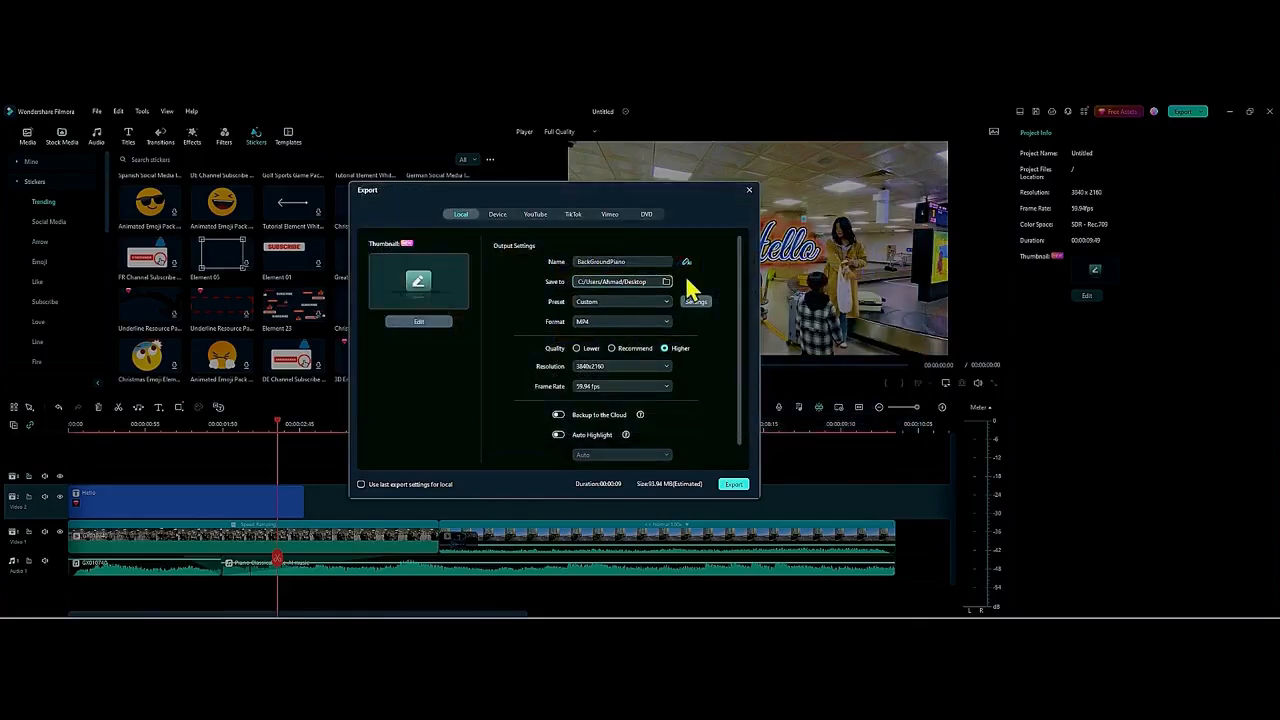
Step: Name the export file Test and start the export with the paid assets removed
double_click(650, 261)
text(Test)
click(730, 485)
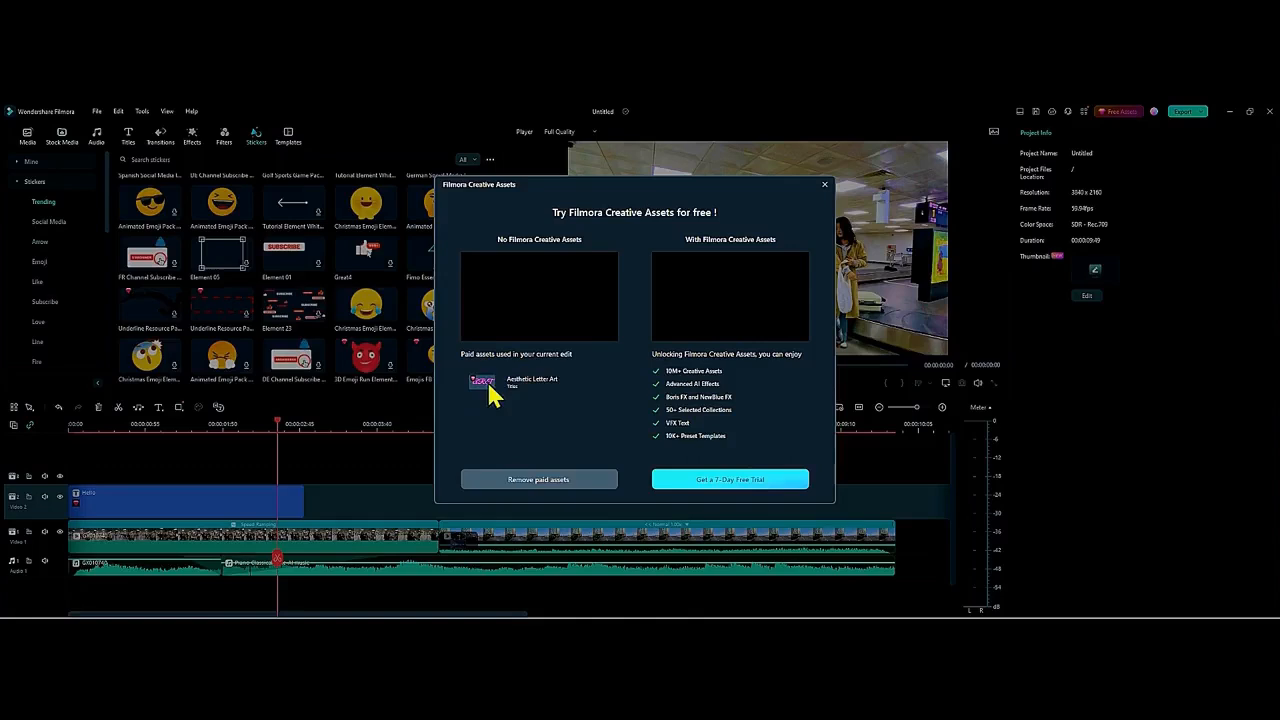
click(521, 479)
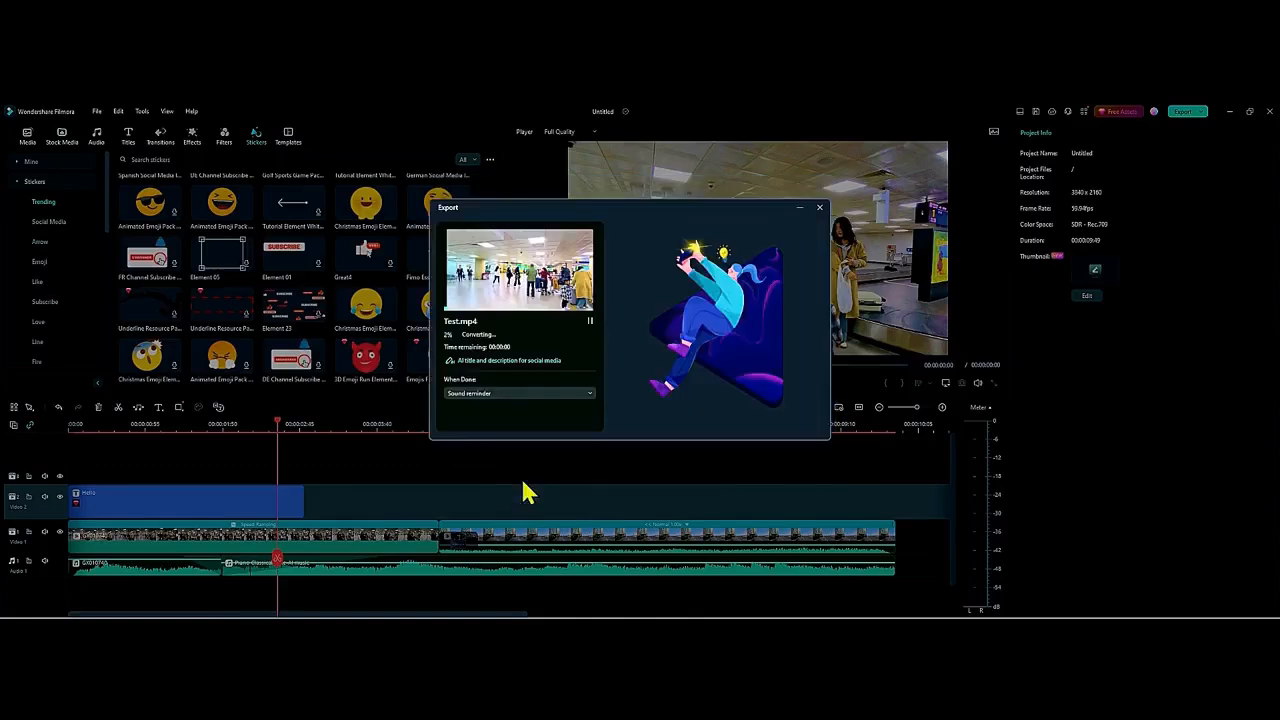